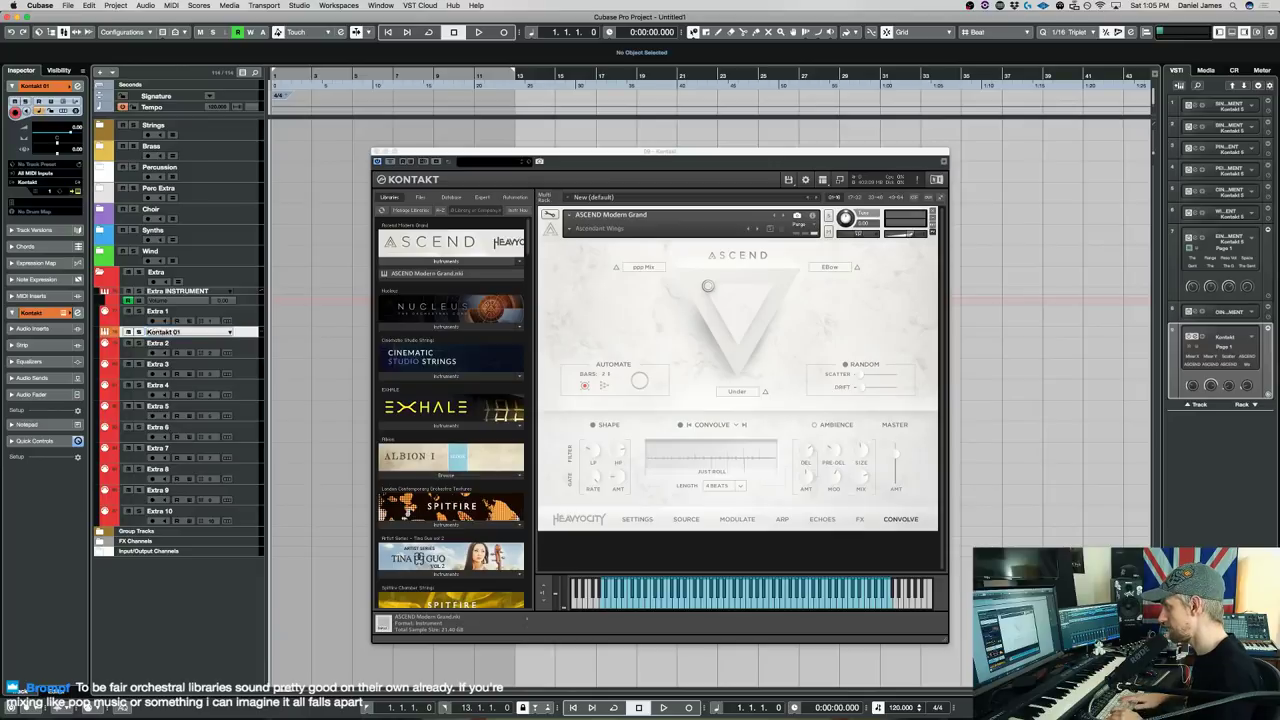
Increase the height of the ASCEND instrument track in the track list.
drag(247, 338, 240, 408)
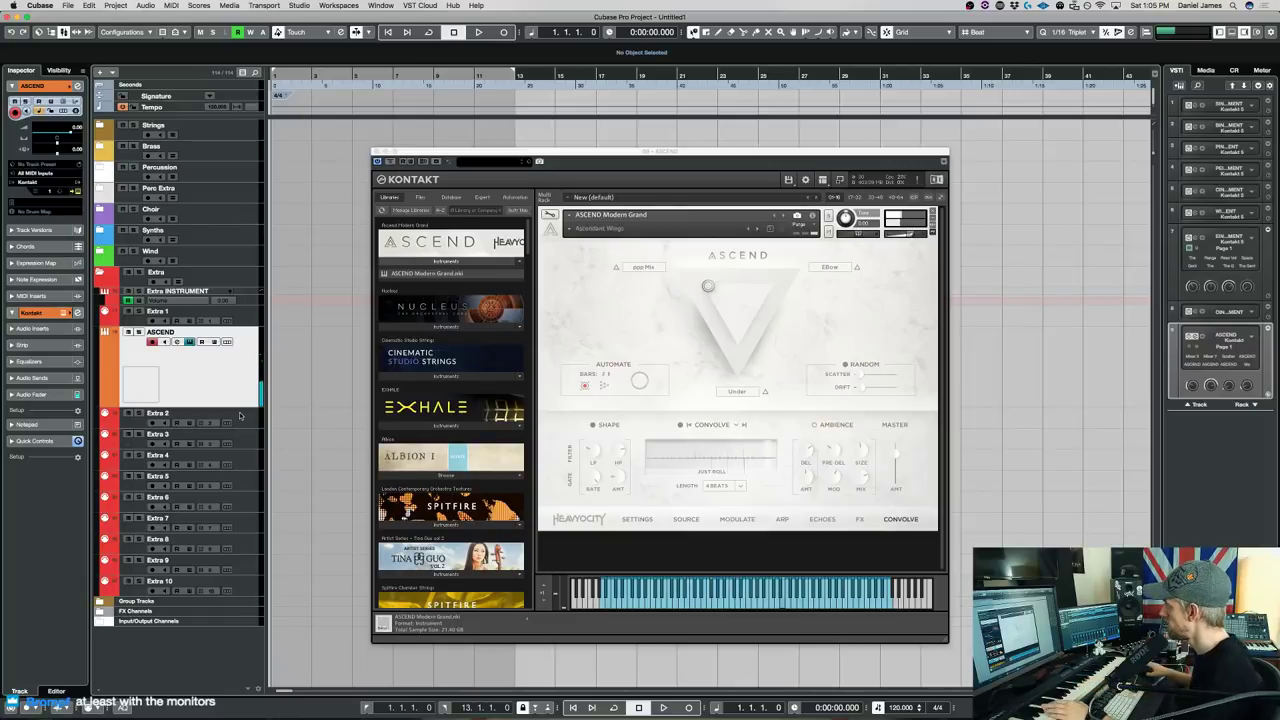
click(918, 185)
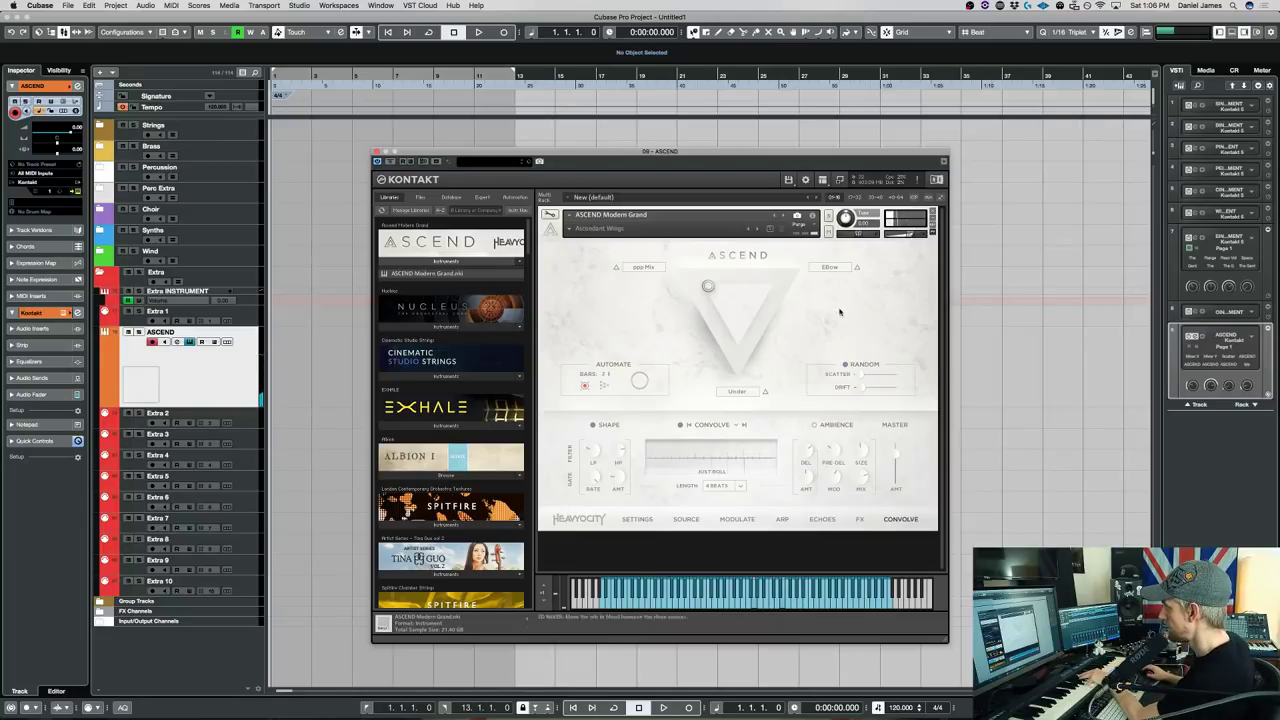
Sweep the 2D mixer orb through the EBow and Under corners and bring it fully back to ppp Mix.
mouse_move(706, 289)
mouse_down()
mouse_move(785, 292)
mouse_move(783, 281)
mouse_up()
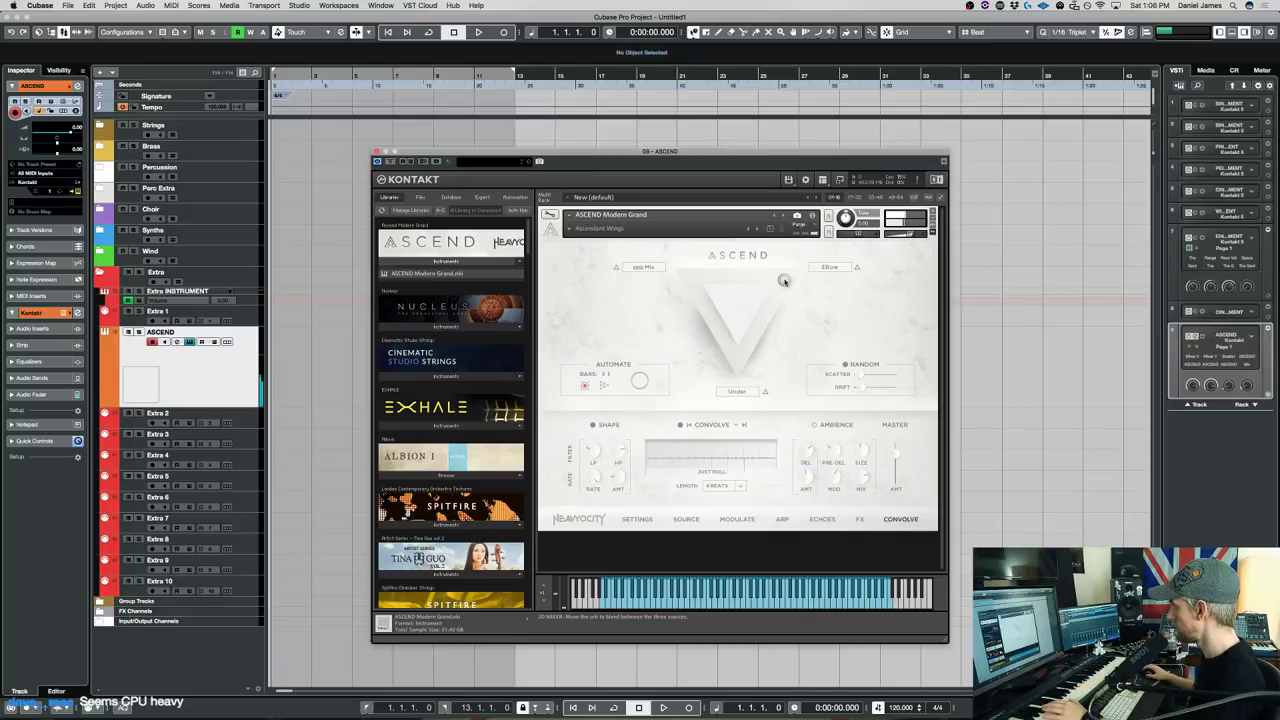
drag(784, 281, 734, 366)
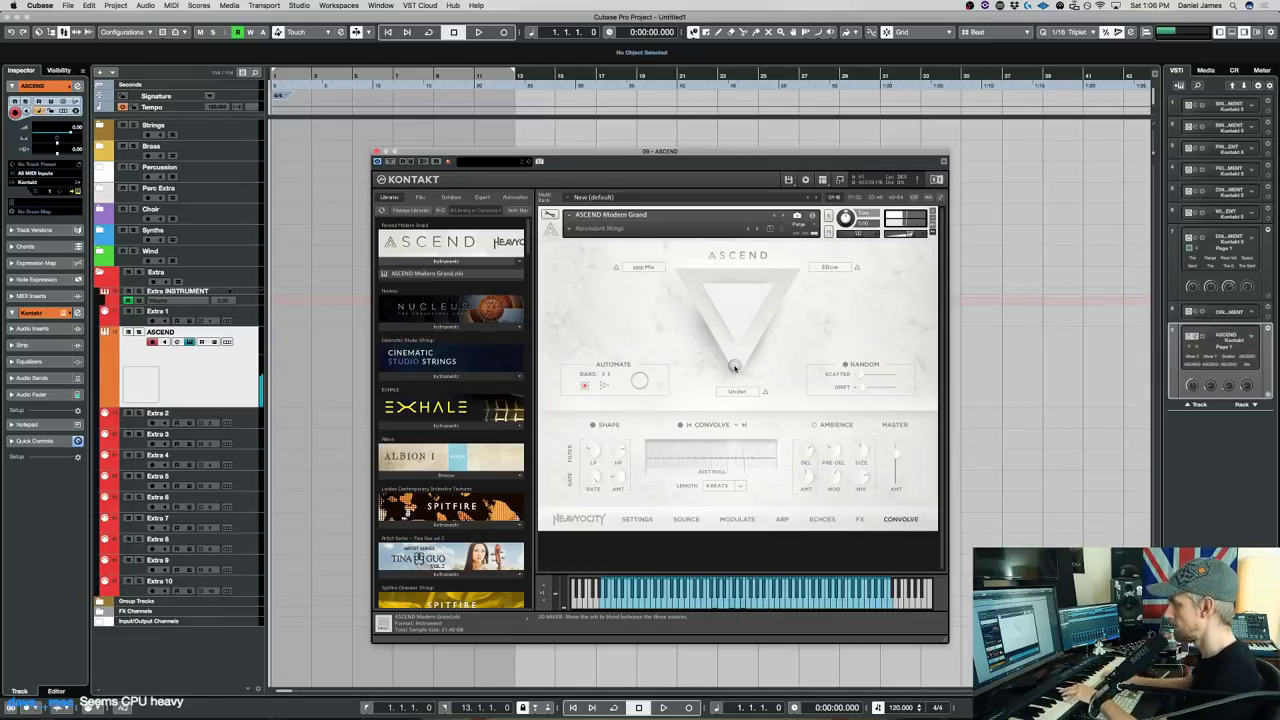
mouse_move(734, 366)
mouse_down()
mouse_move(730, 313)
mouse_move(695, 284)
mouse_up()
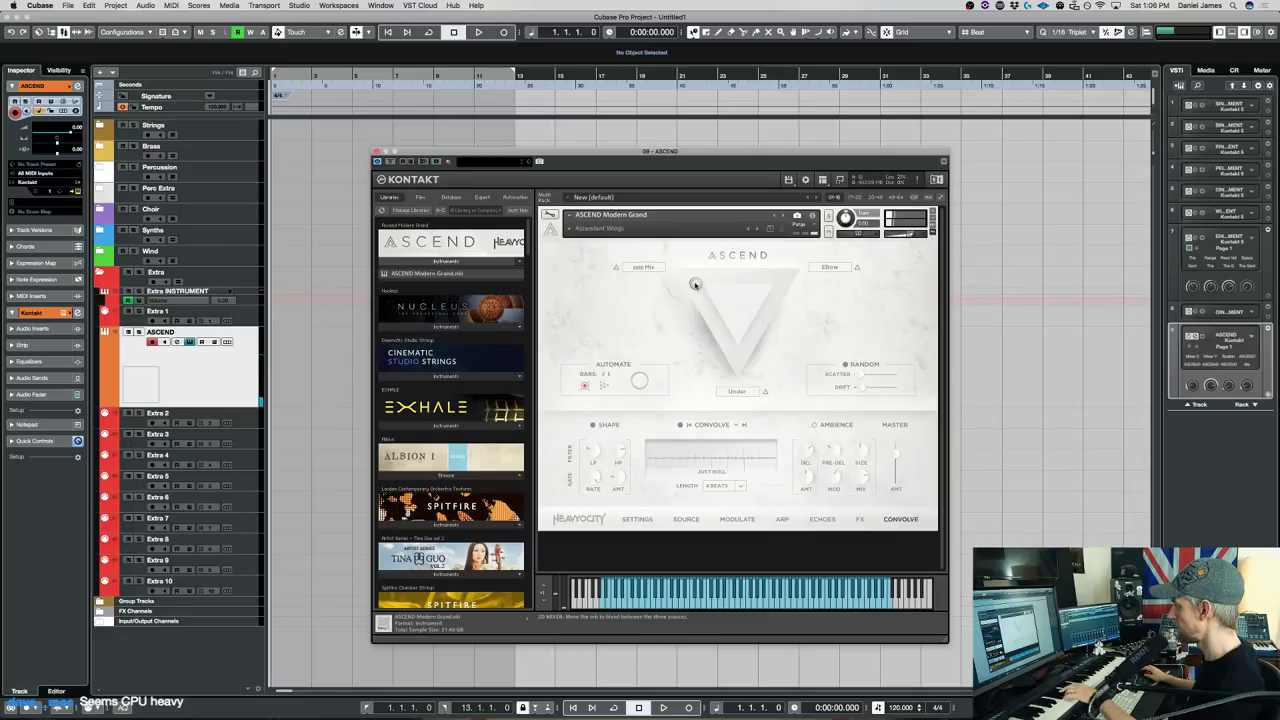
drag(695, 284, 676, 268)
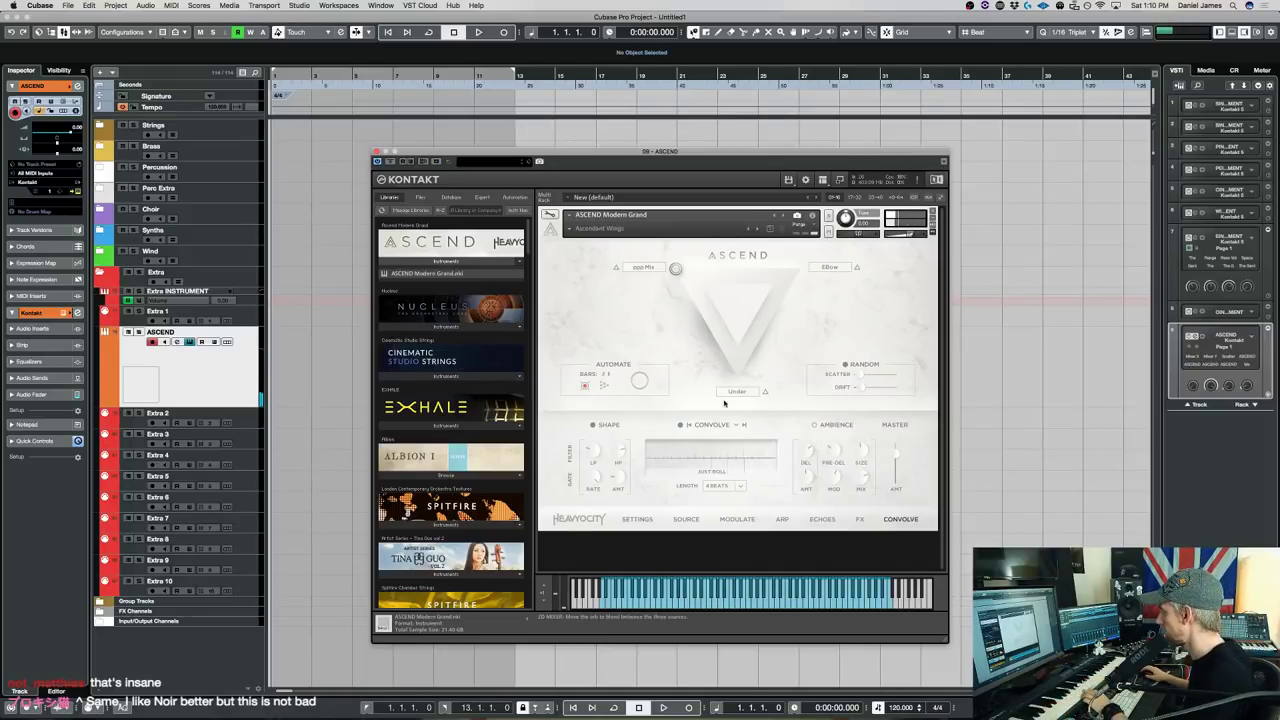
Load the Basic Concert D snapshot from the Core Concert D category.
click(575, 231)
click(576, 229)
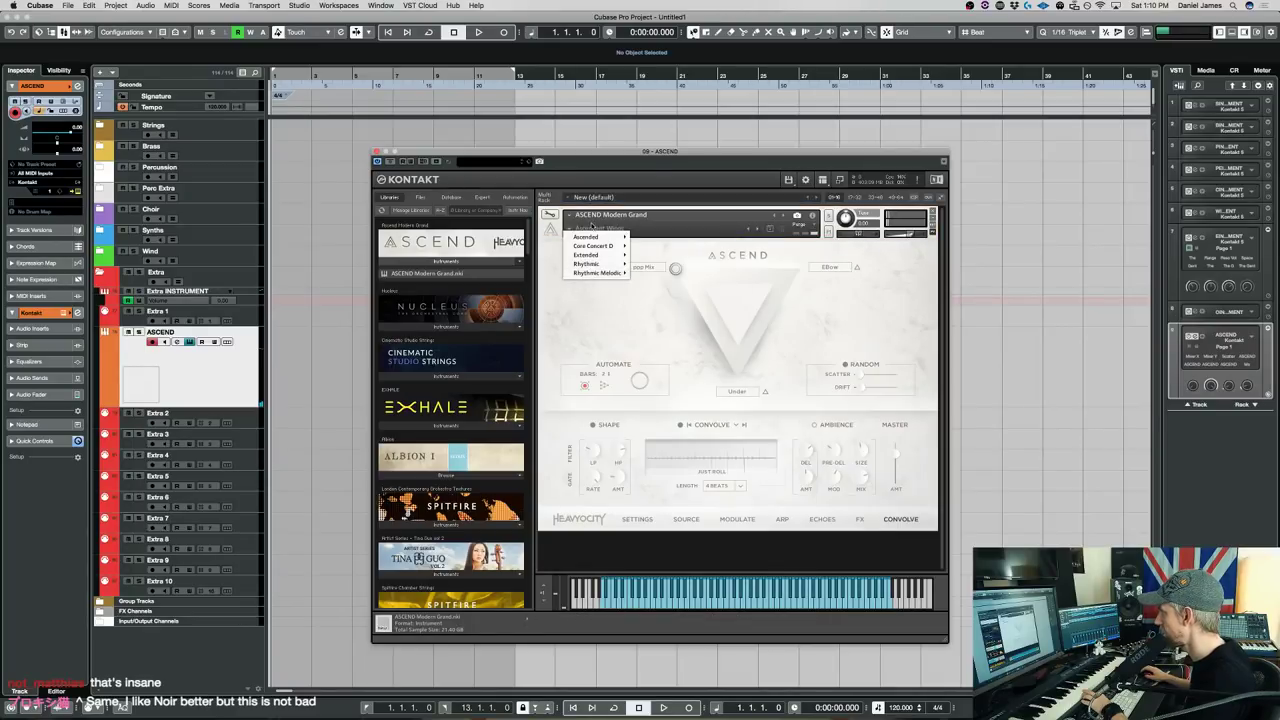
mouse_move(598, 237)
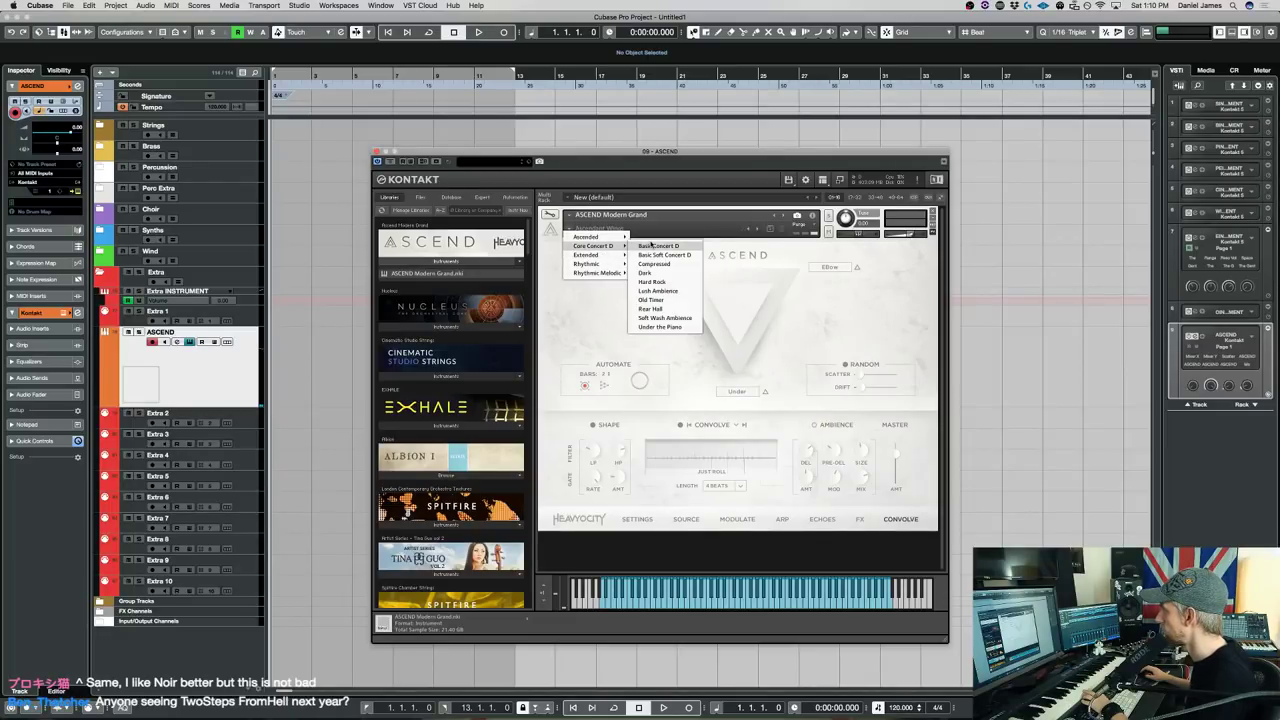
click(658, 245)
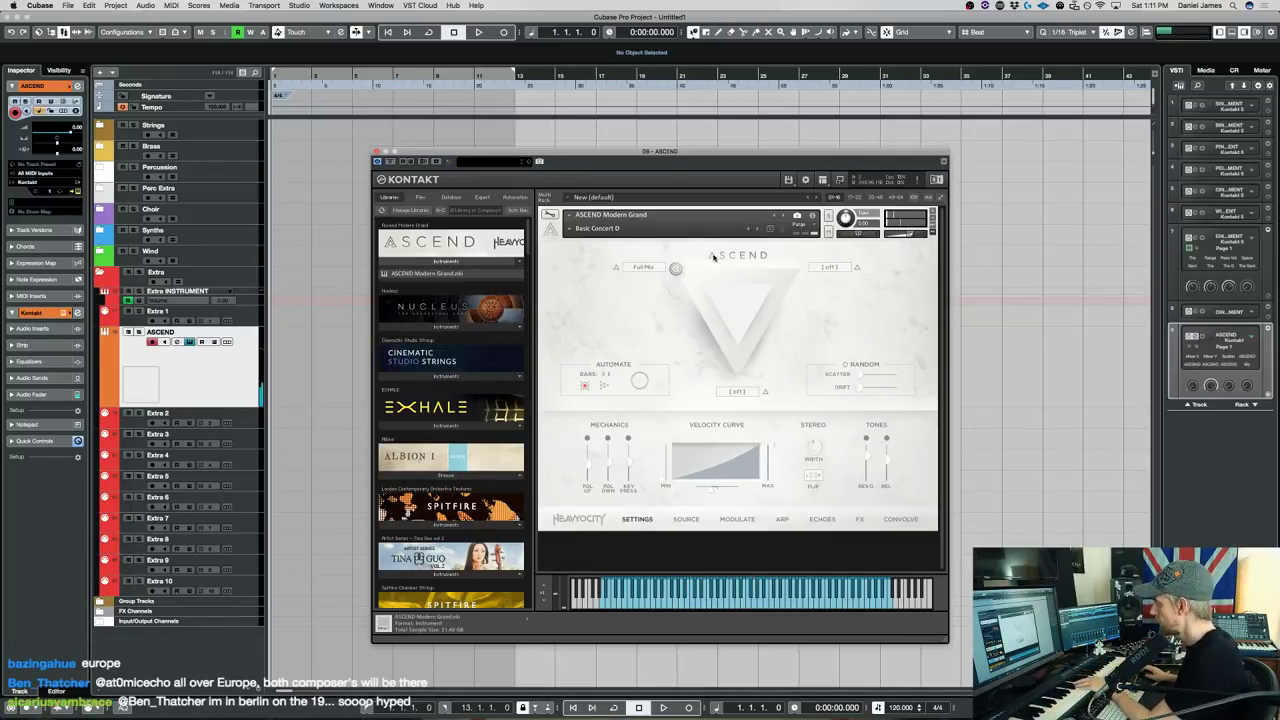
click(644, 267)
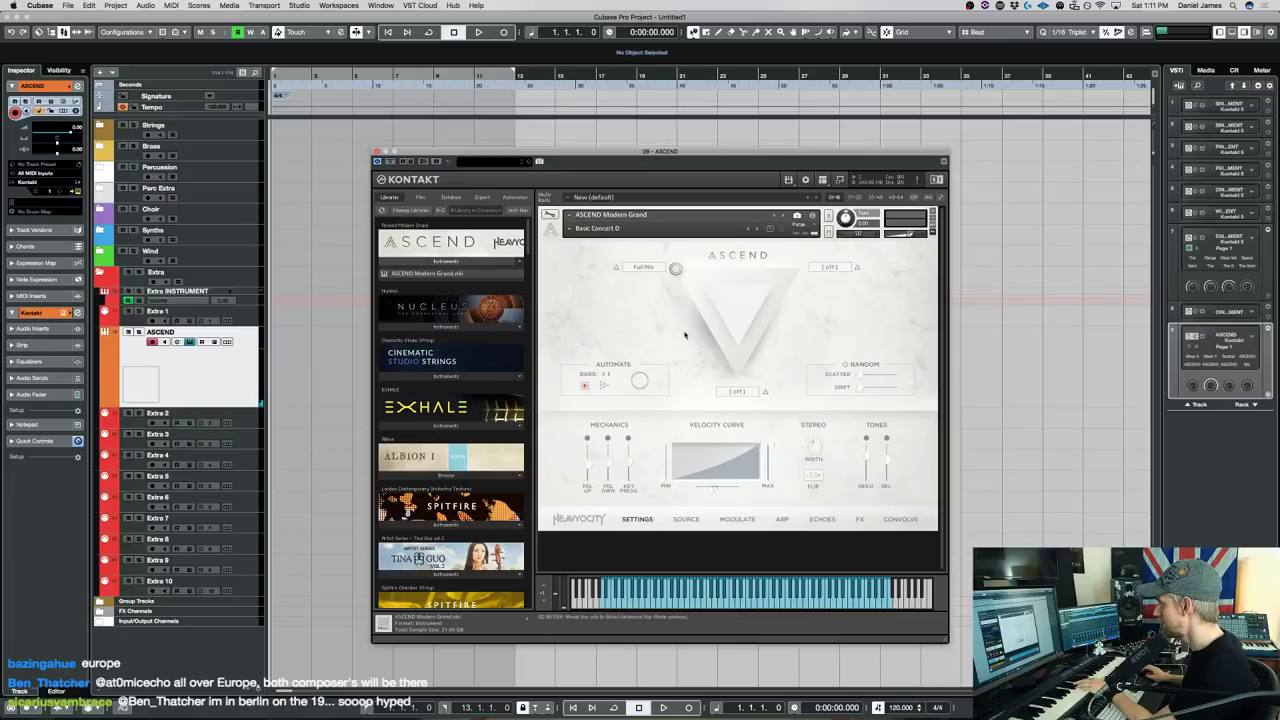
click(755, 234)
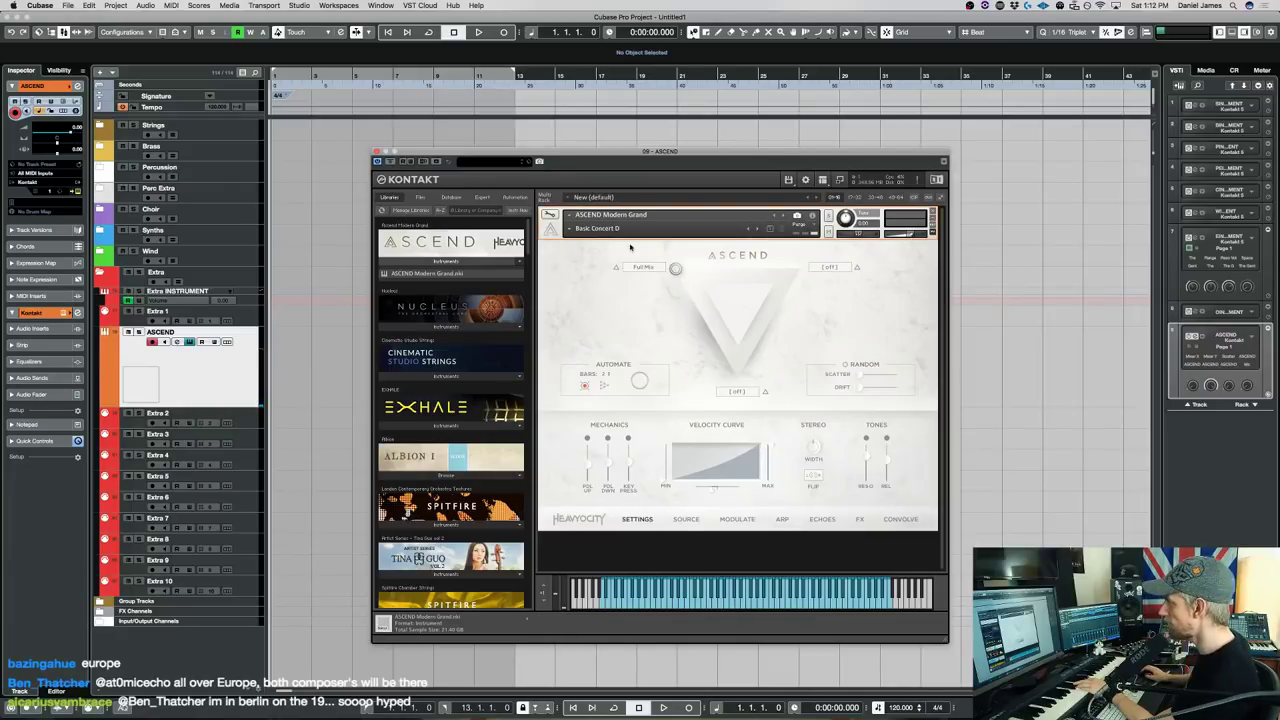
Switch the instrument to the Basic Soft Concert D snapshot in the Core Concert D category.
click(586, 230)
mouse_move(593, 245)
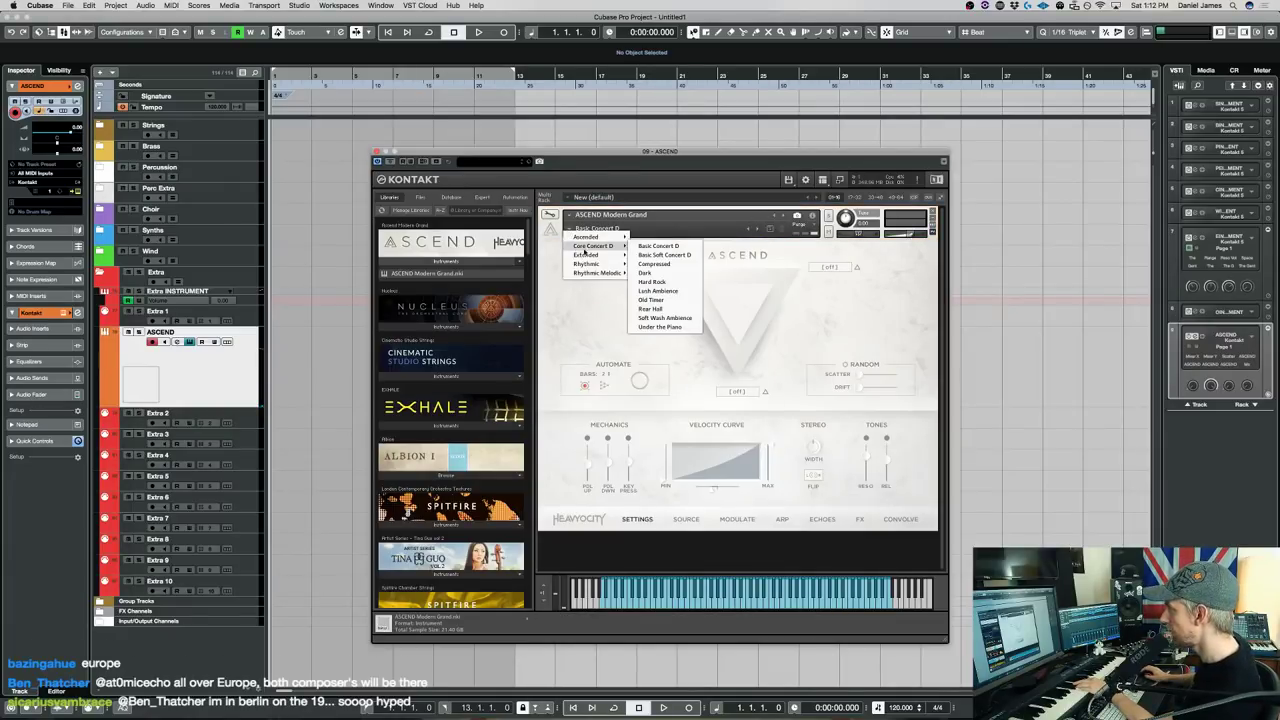
click(667, 259)
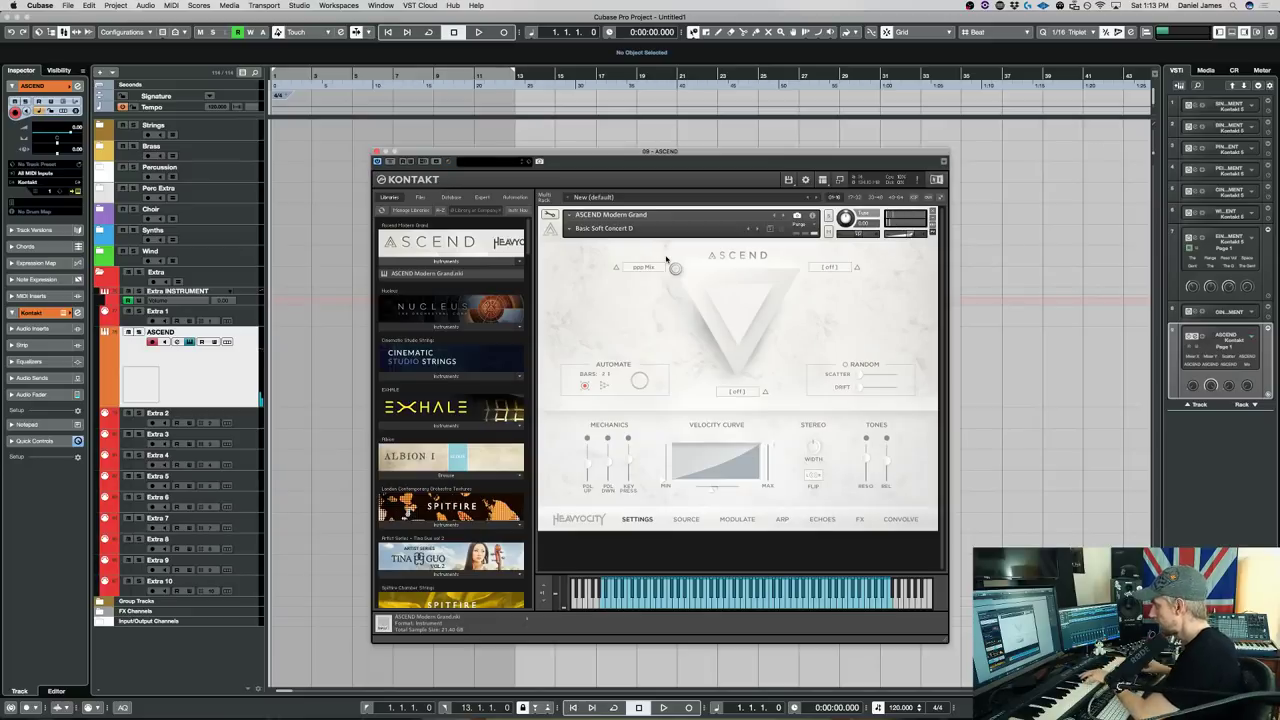
Show the channel 1 controls and load the Compressed snapshot from Core Concert D.
click(616, 267)
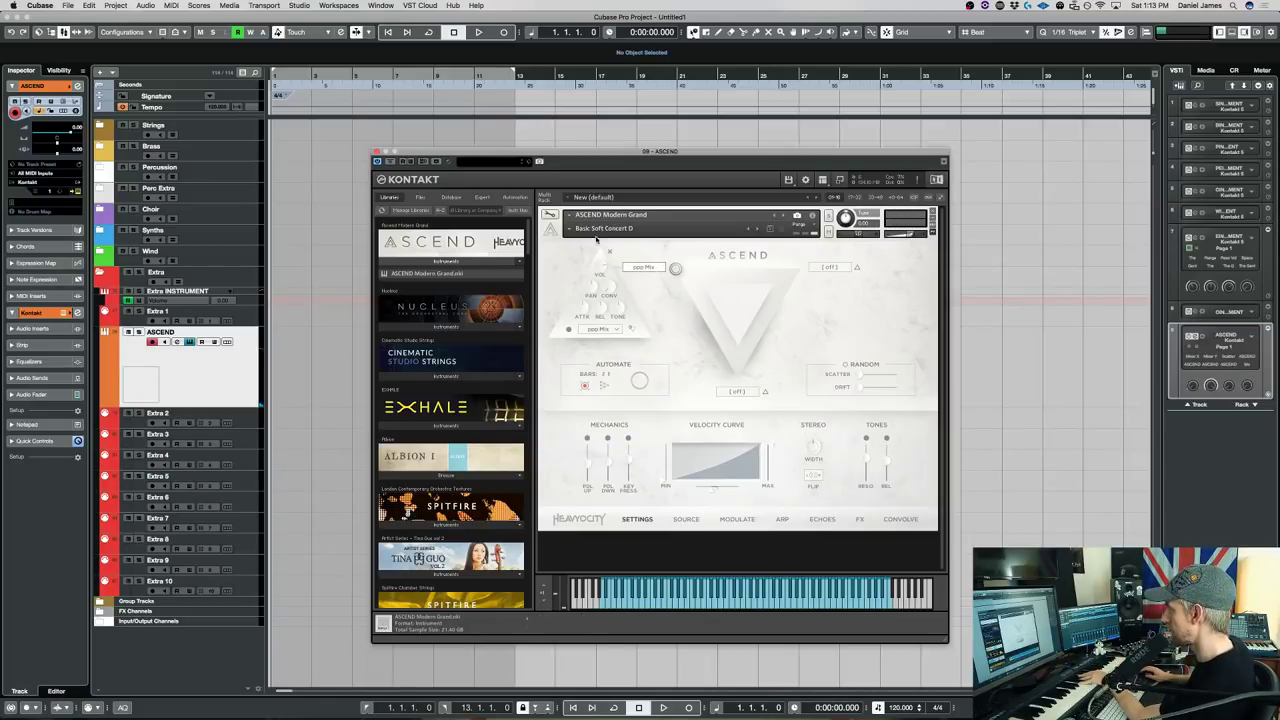
click(568, 229)
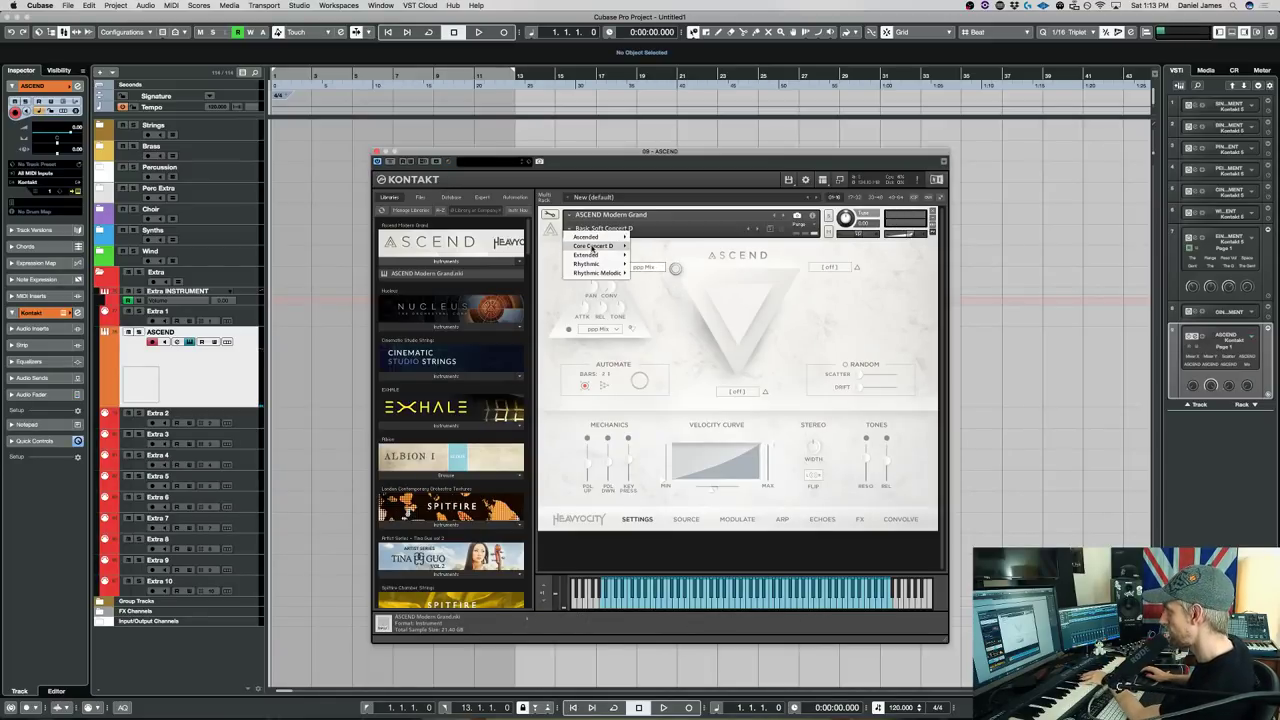
mouse_move(594, 245)
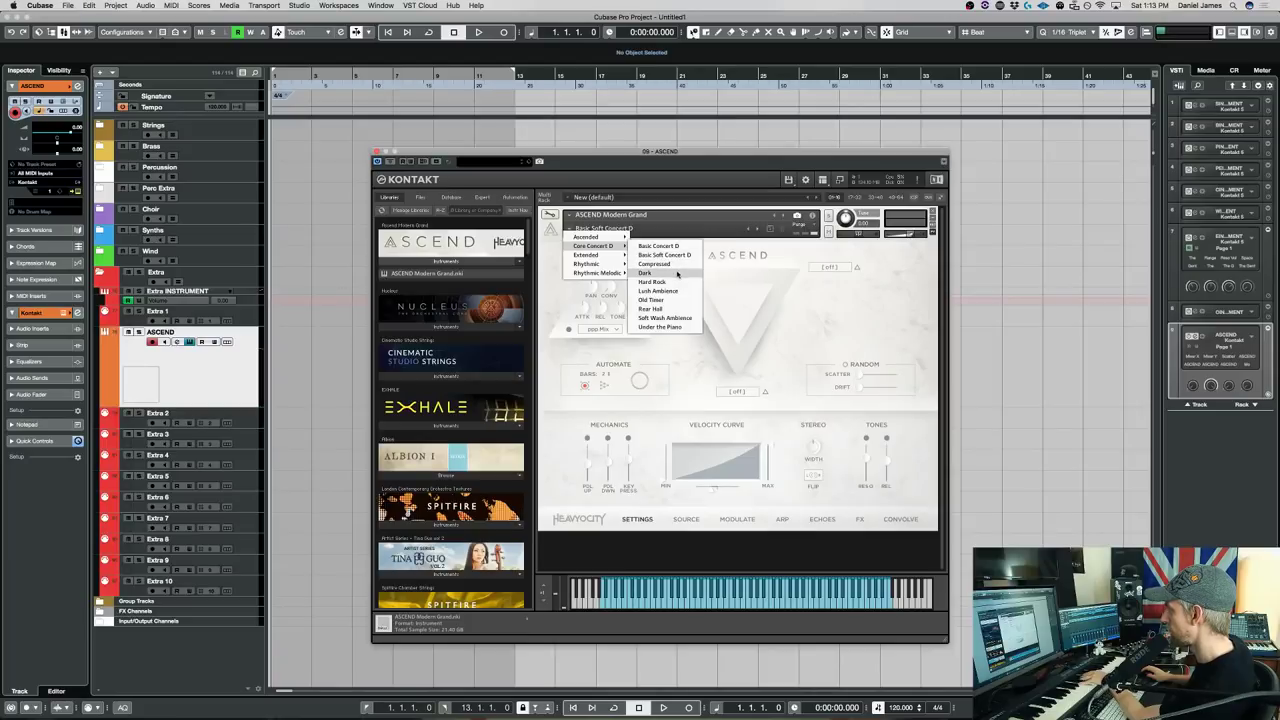
click(677, 266)
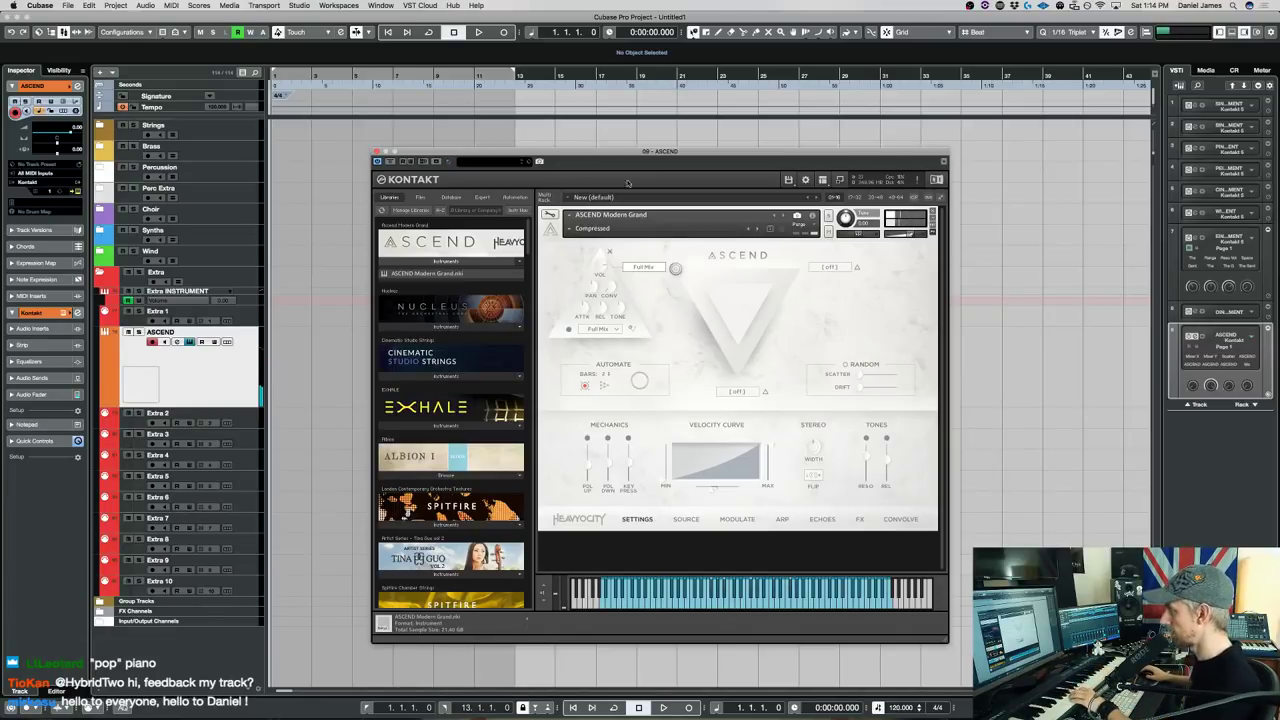
Advance to the Dark snapshot and display its effects page.
click(757, 229)
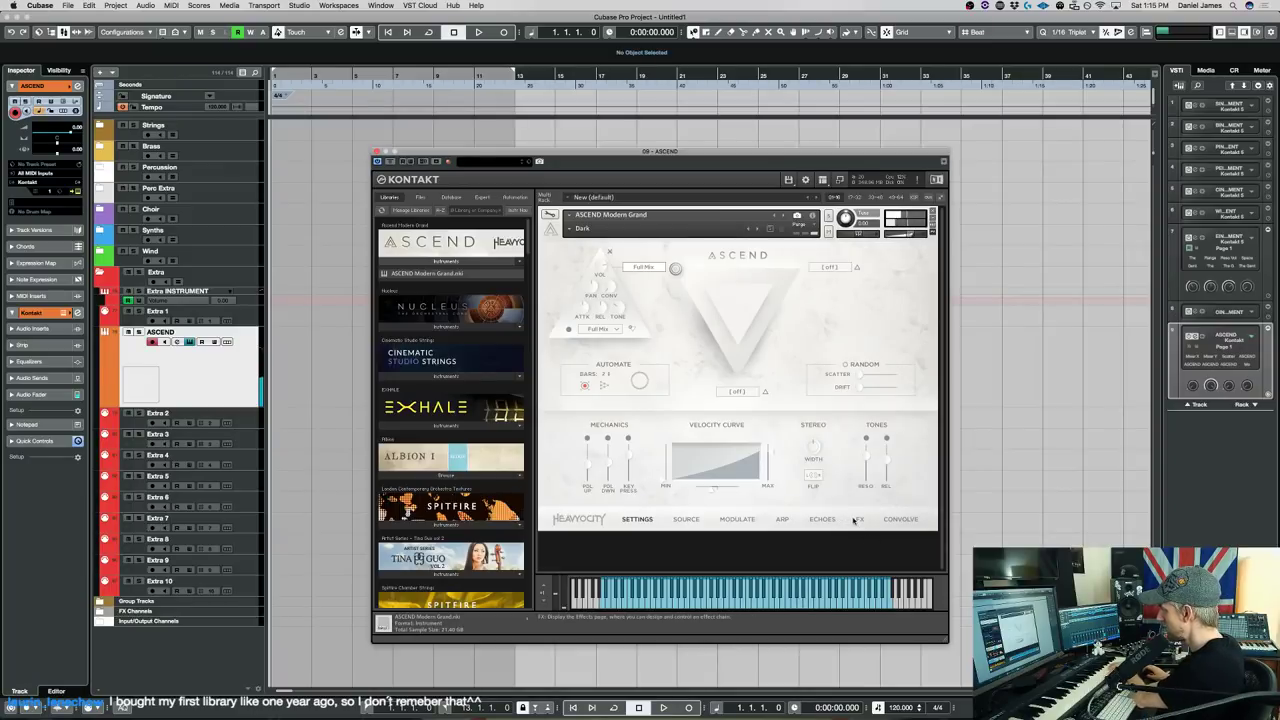
click(858, 520)
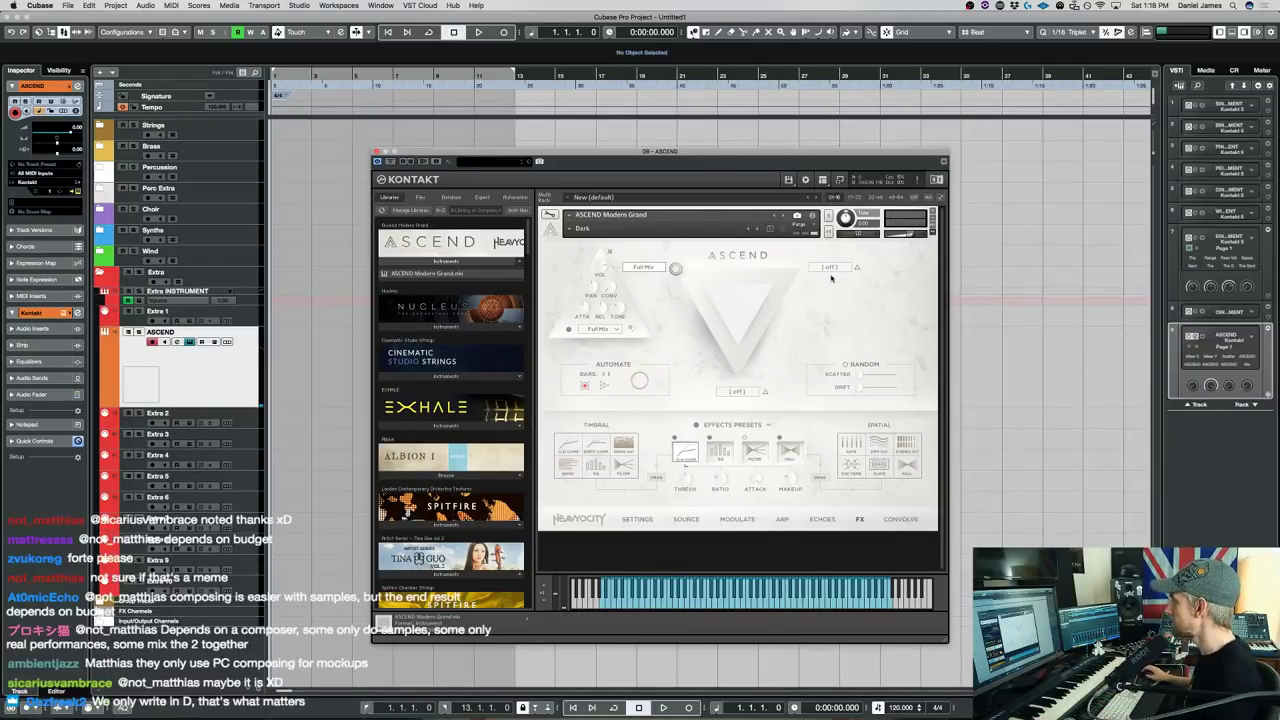
Load the sustained Brush source into channel 2 and move the mixer orb fully to that channel's corner.
click(891, 331)
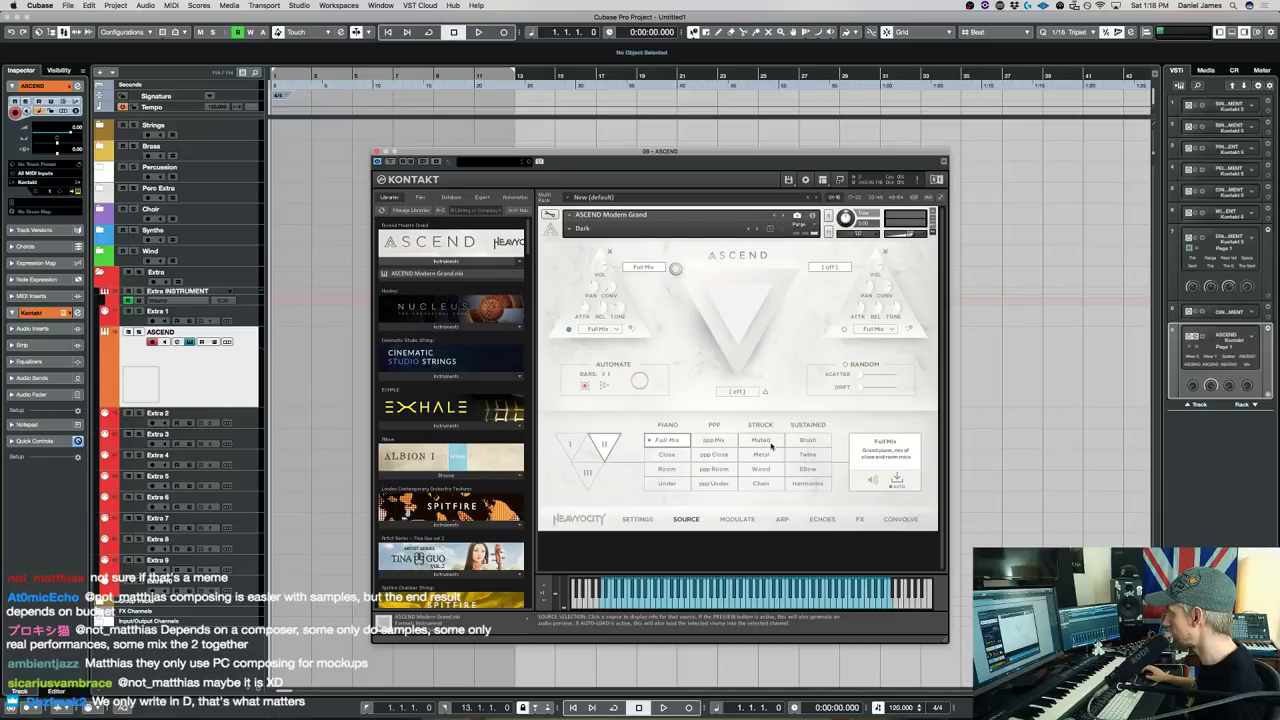
click(819, 441)
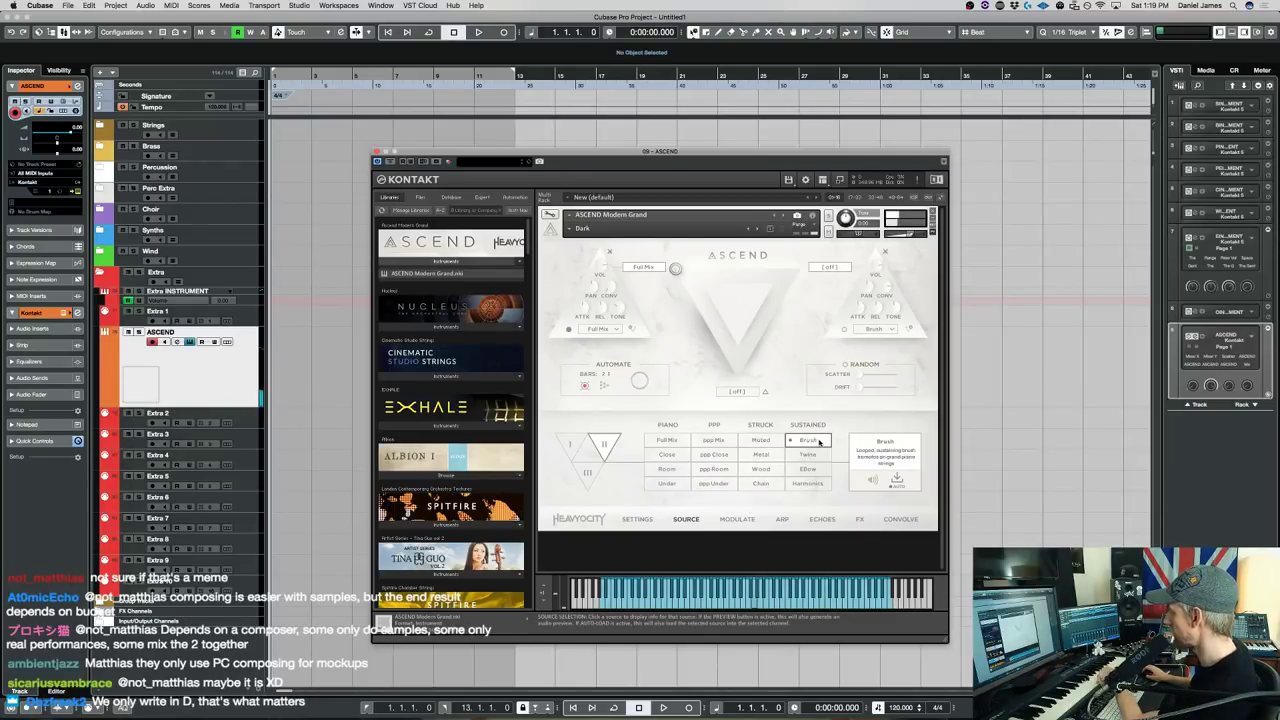
drag(676, 268, 793, 268)
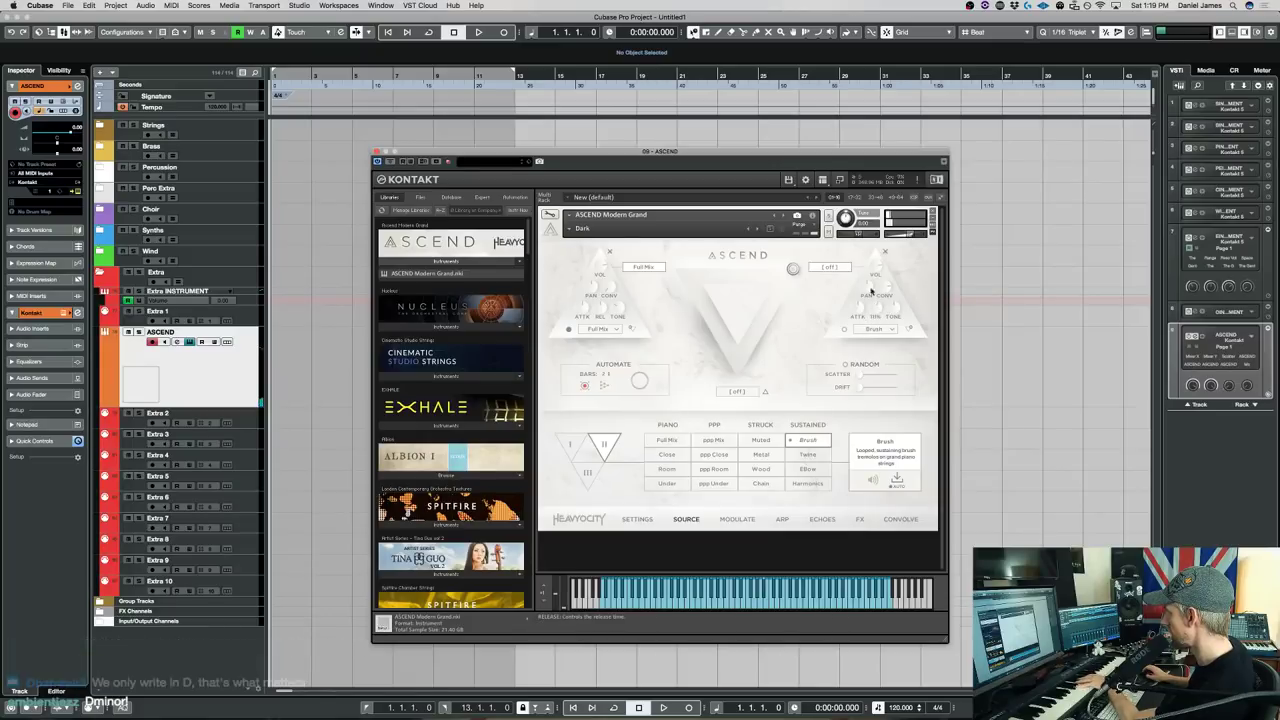
Load the sustained Twine source into channel 2 and switch that channel on.
click(798, 455)
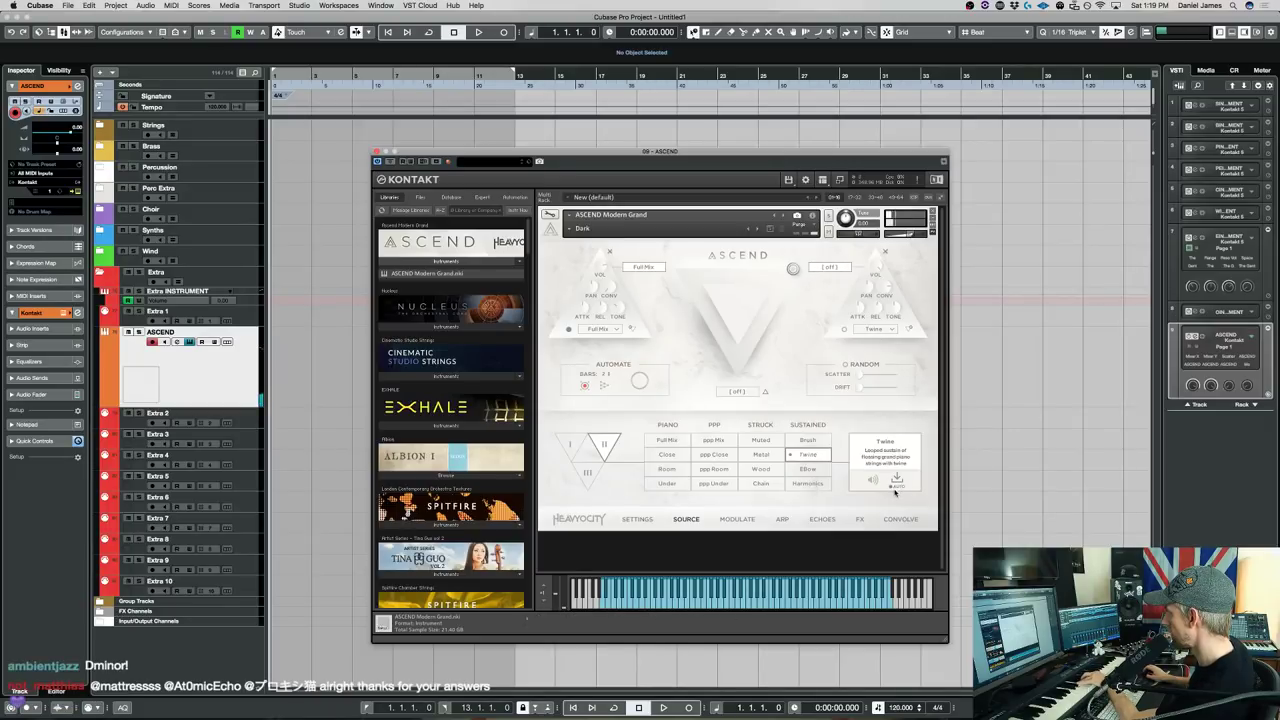
click(886, 252)
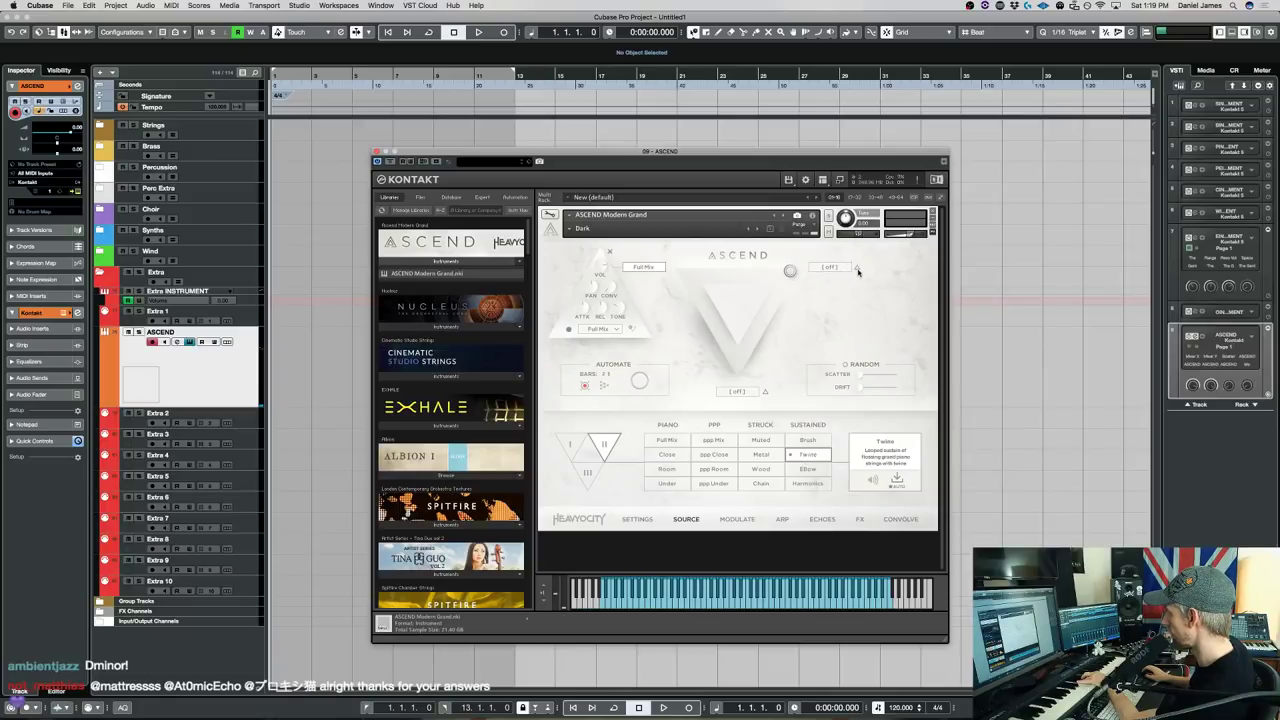
click(856, 270)
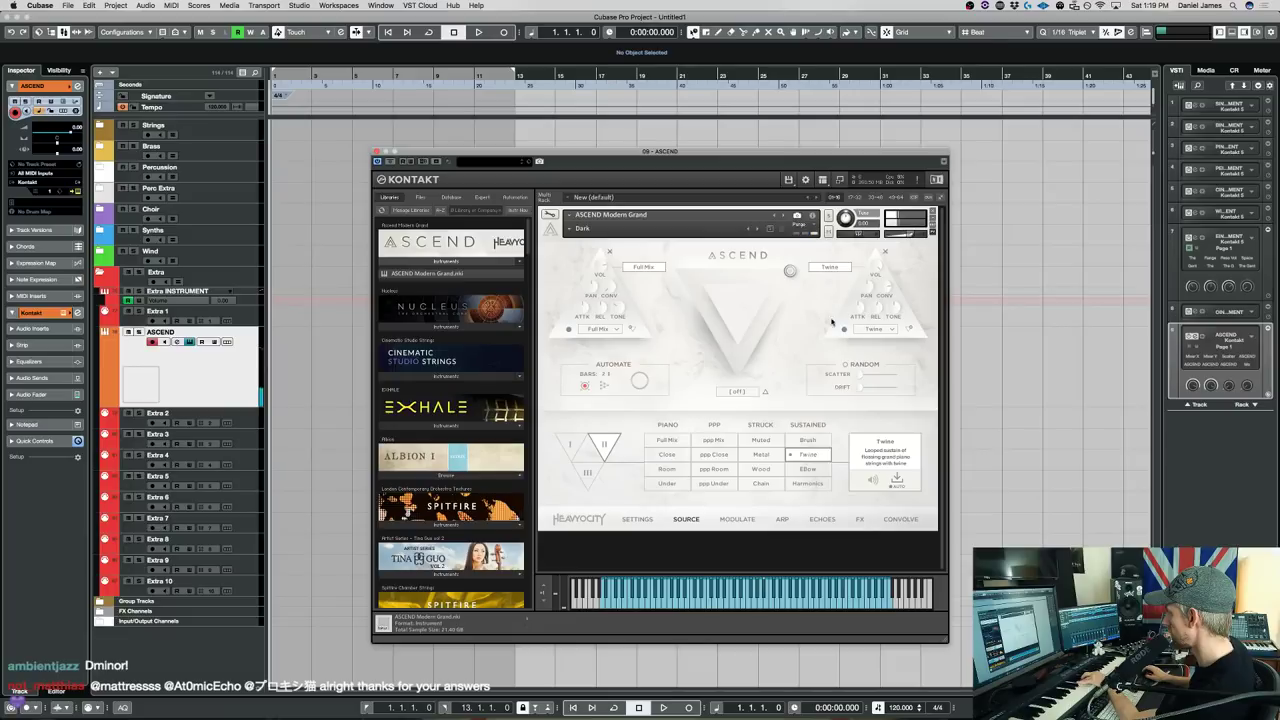
Set channel 2 back to the Brush source and blend the mixer orb mostly towards Full Mix.
click(822, 440)
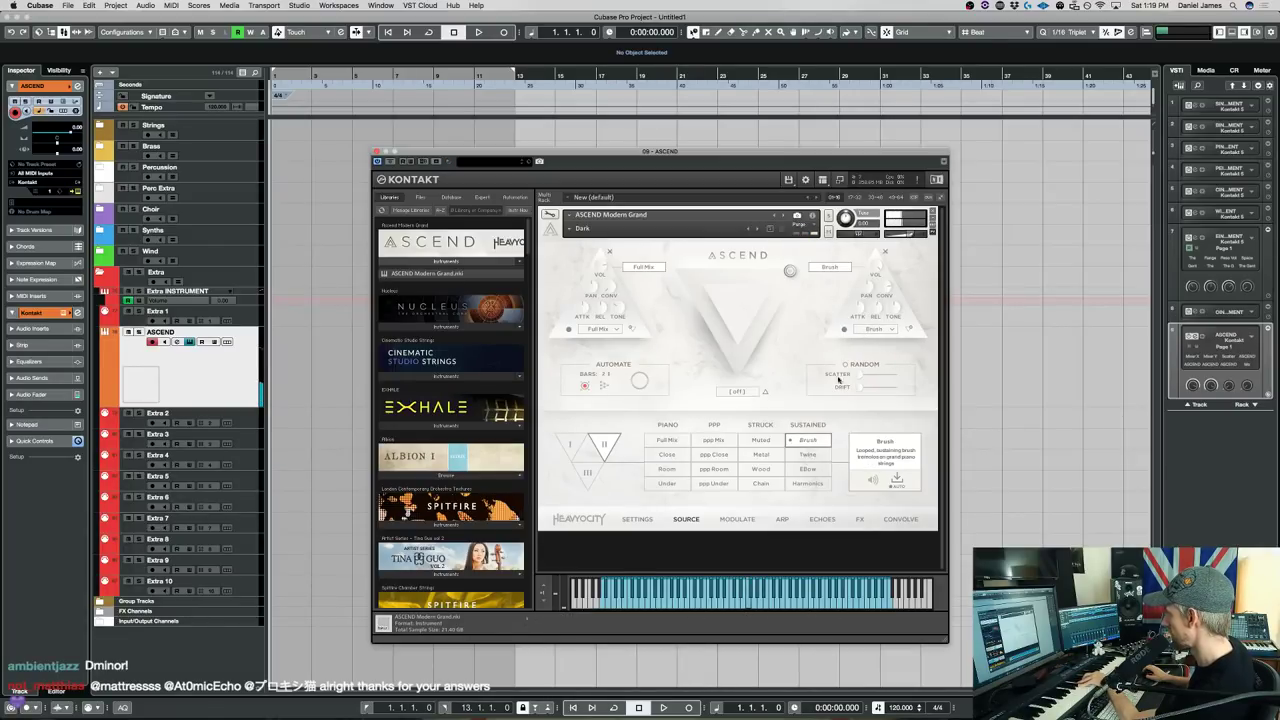
mouse_move(788, 268)
mouse_down()
mouse_move(690, 268)
mouse_move(710, 268)
mouse_up()
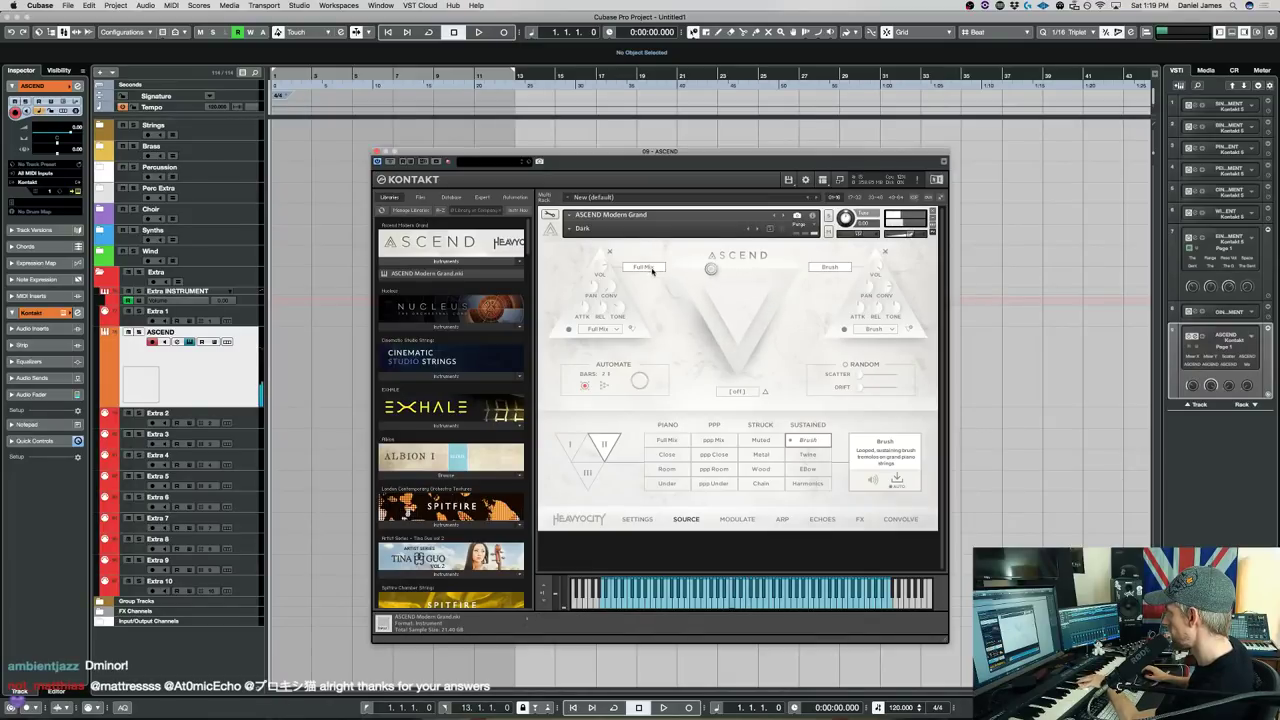
Change the channel 1 source to ppp Room.
click(575, 446)
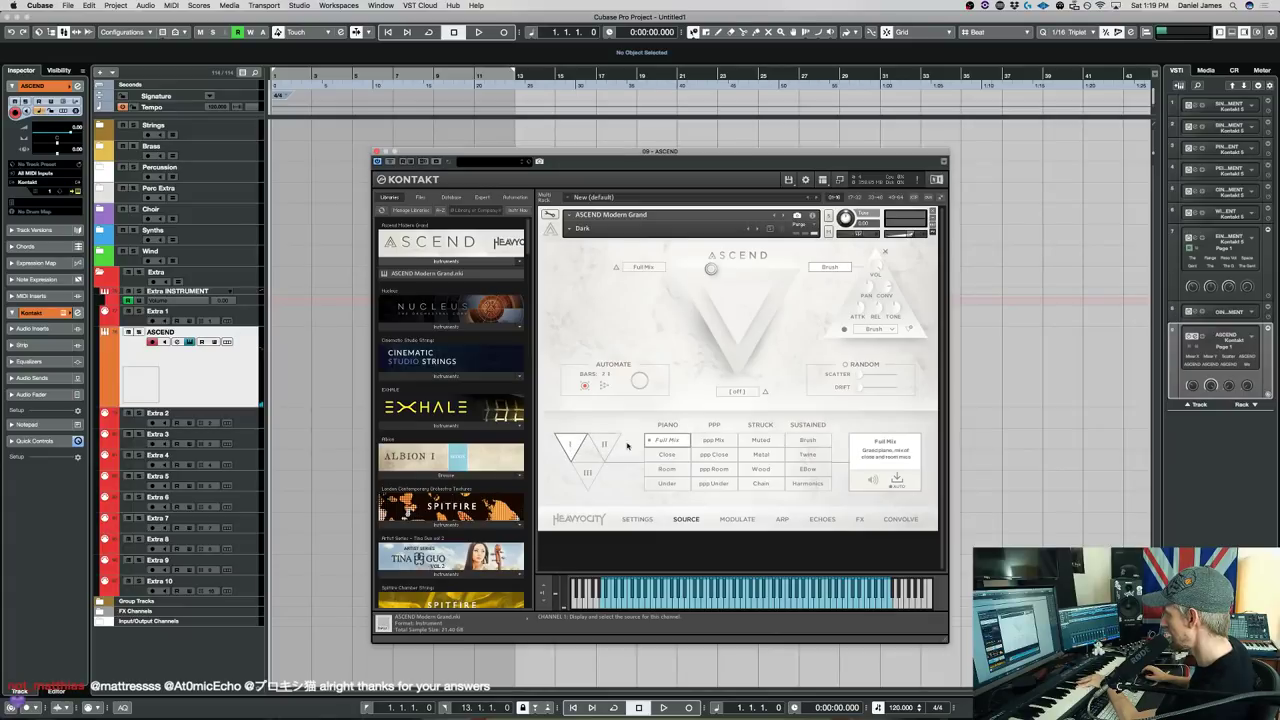
click(726, 469)
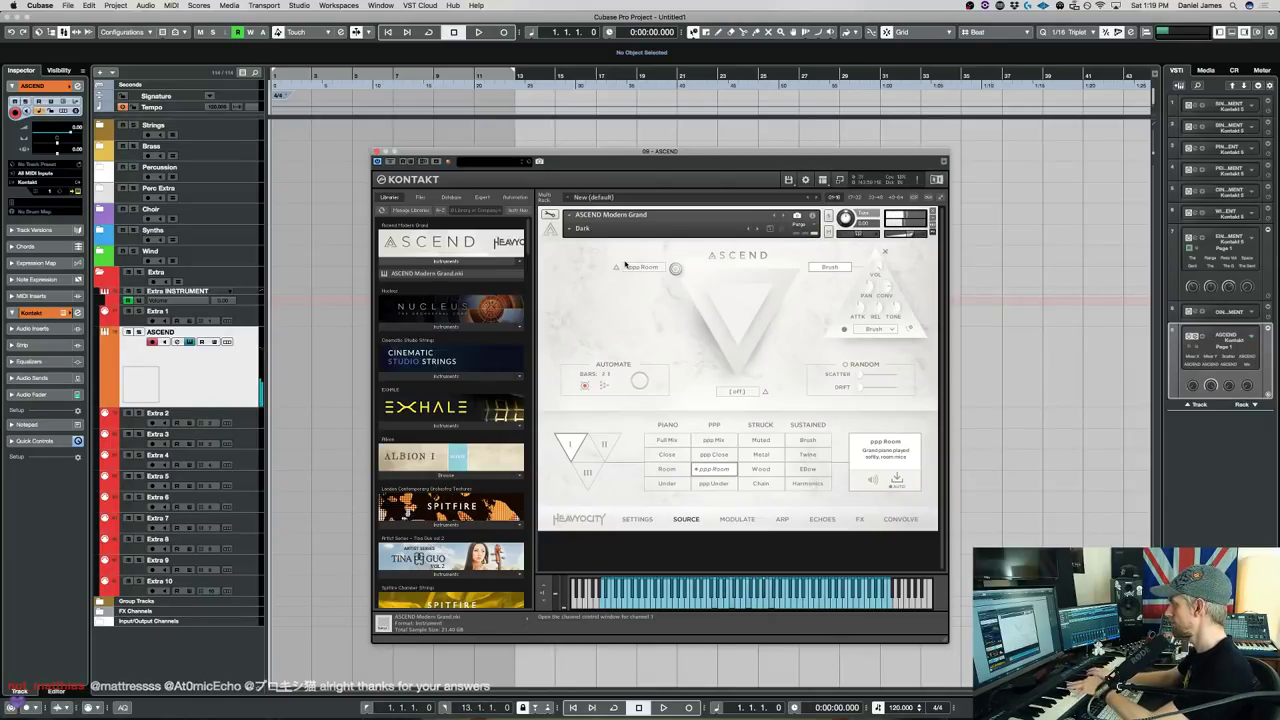
Load ppp Close into channel 3 and place the mixer orb near the centre of the triangle to blend all sources.
click(765, 391)
click(713, 454)
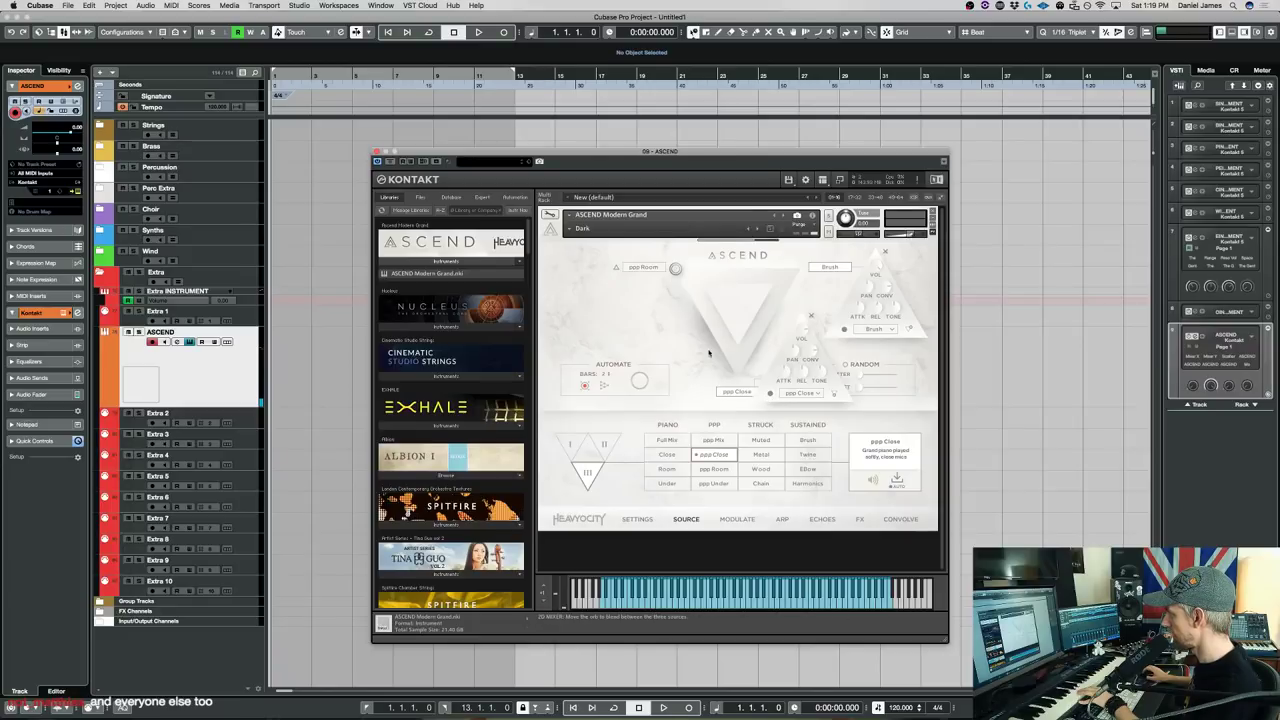
drag(676, 268, 727, 319)
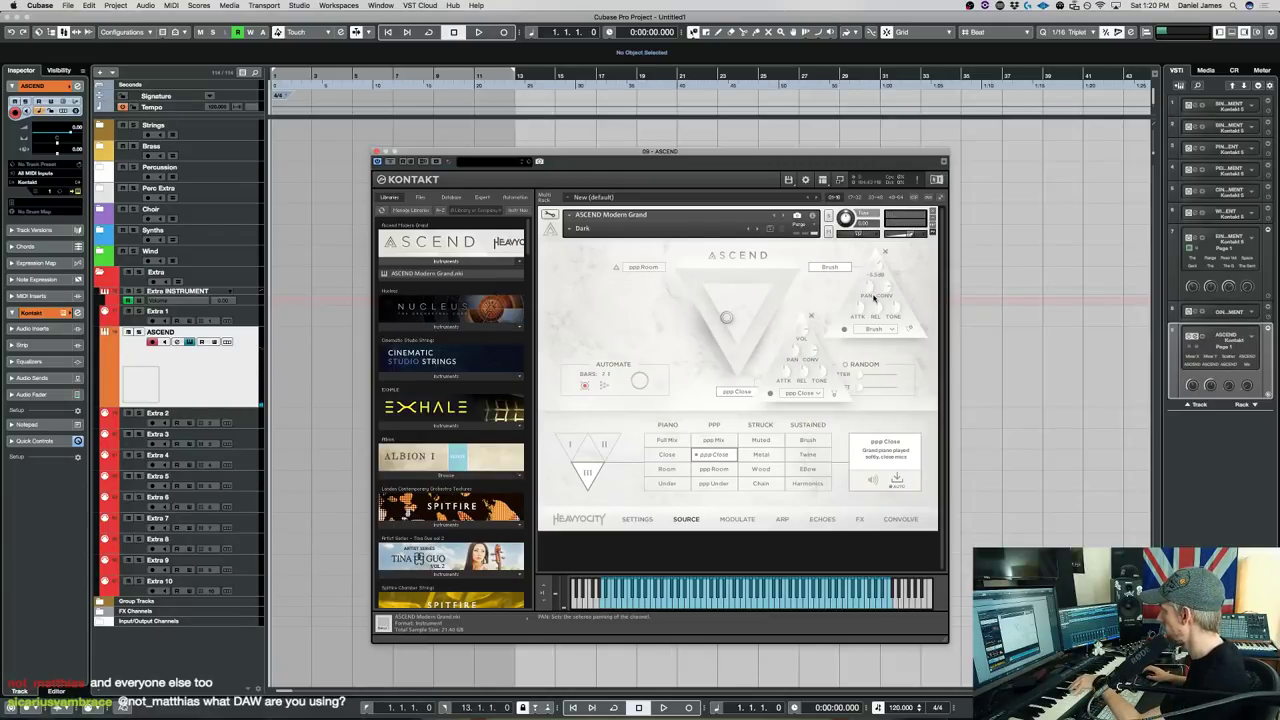
Switch the convolution impulse to the Mirrors preset from the Reverse category.
click(639, 519)
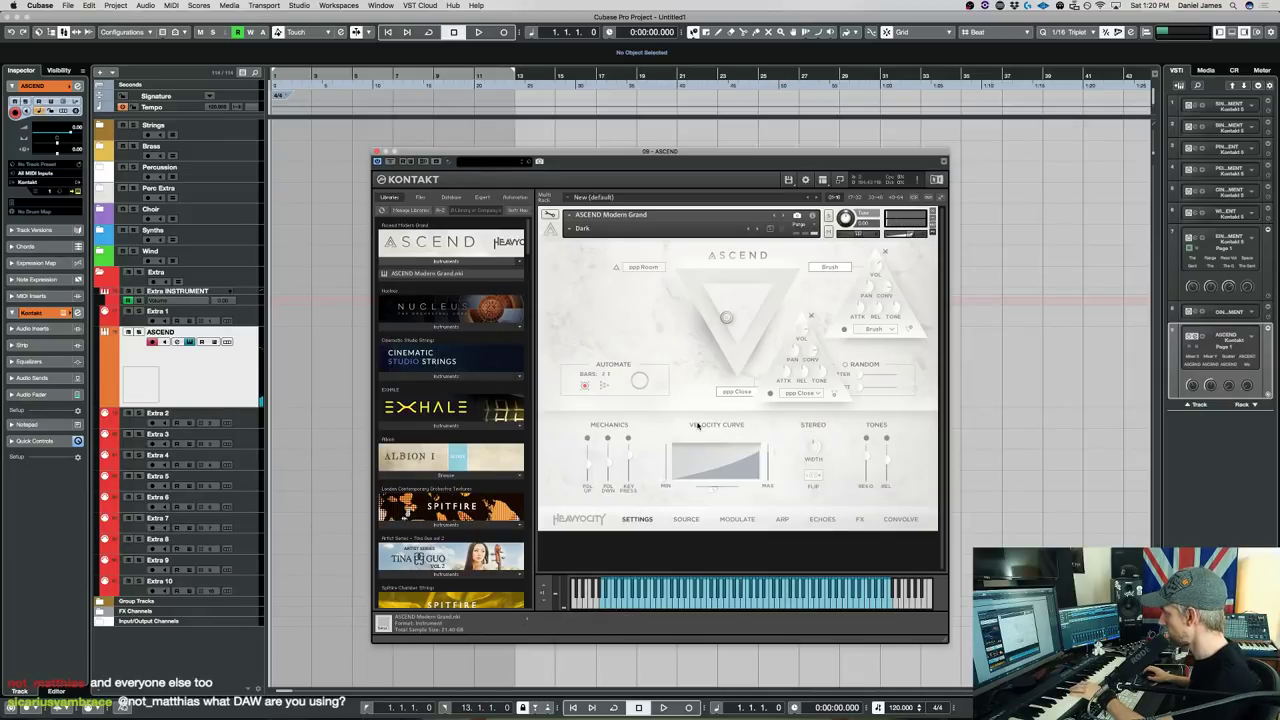
click(900, 519)
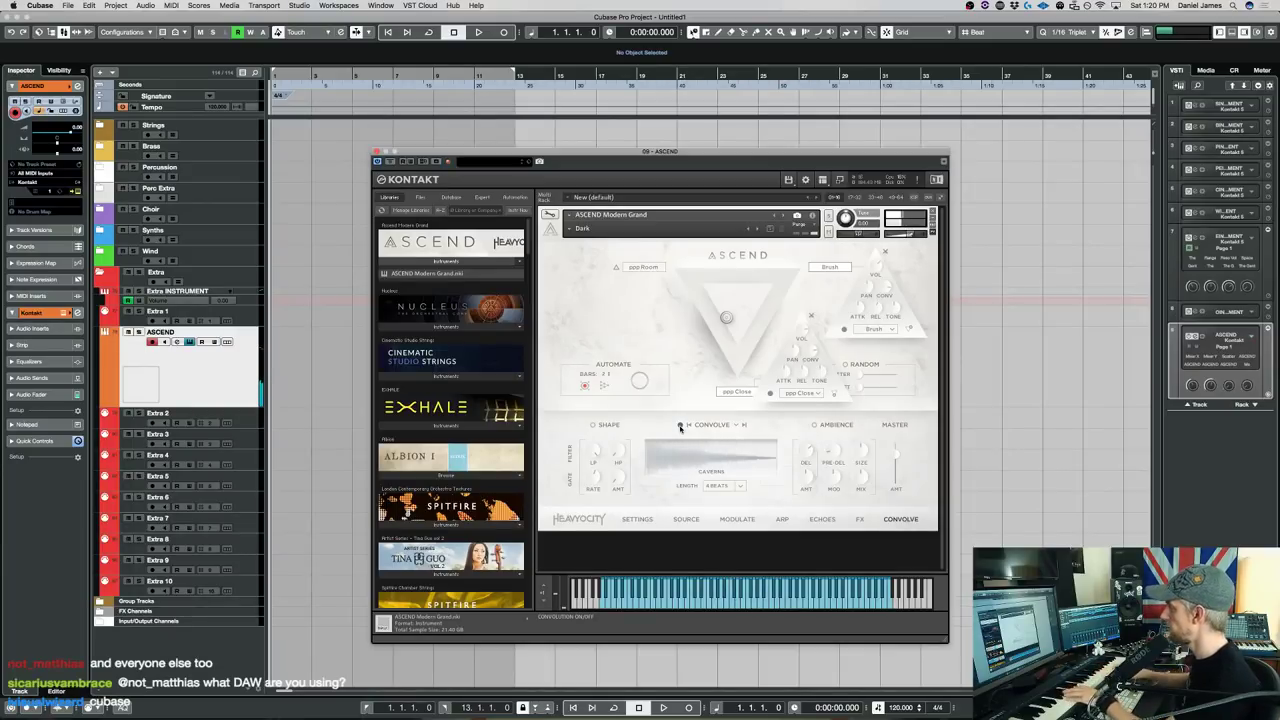
click(714, 429)
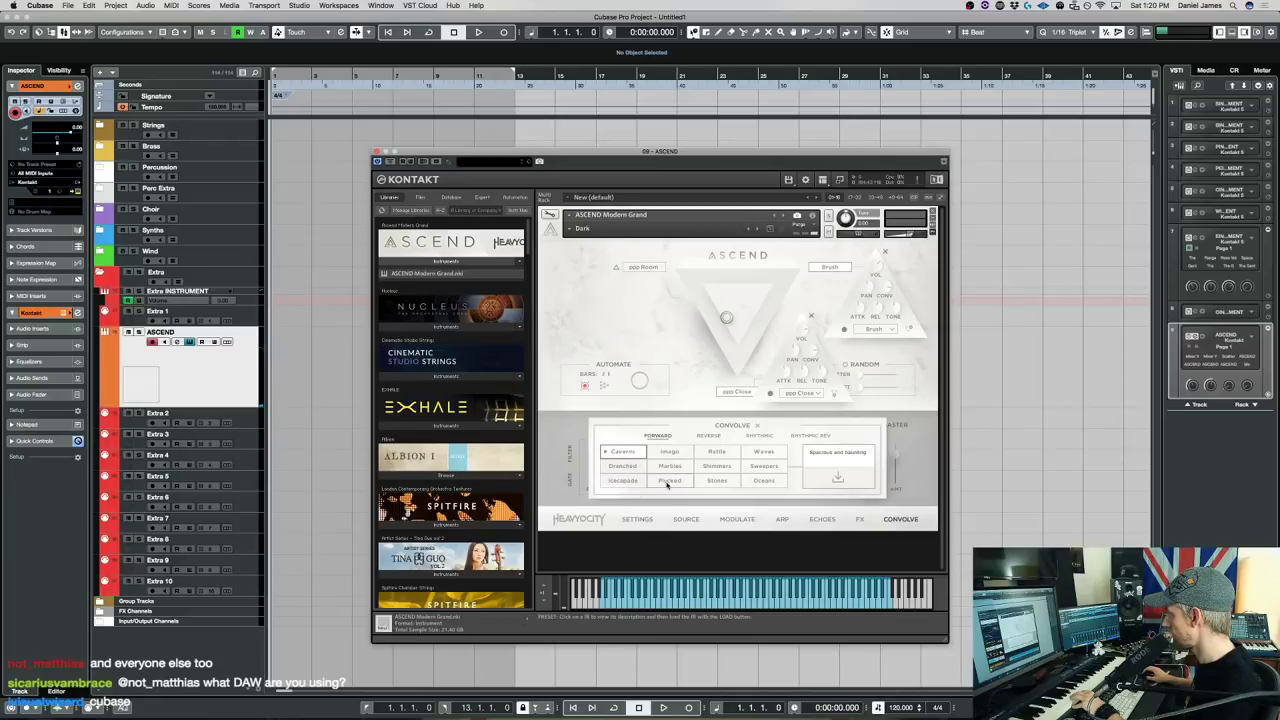
click(708, 436)
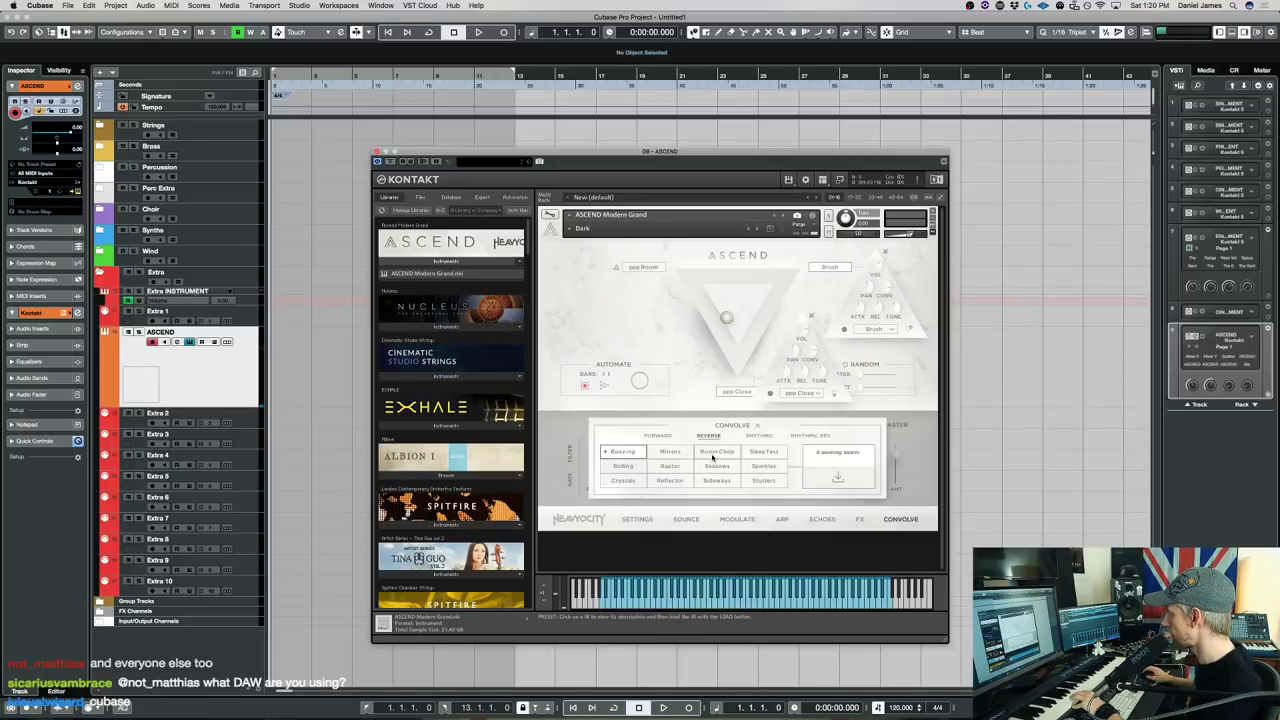
click(670, 452)
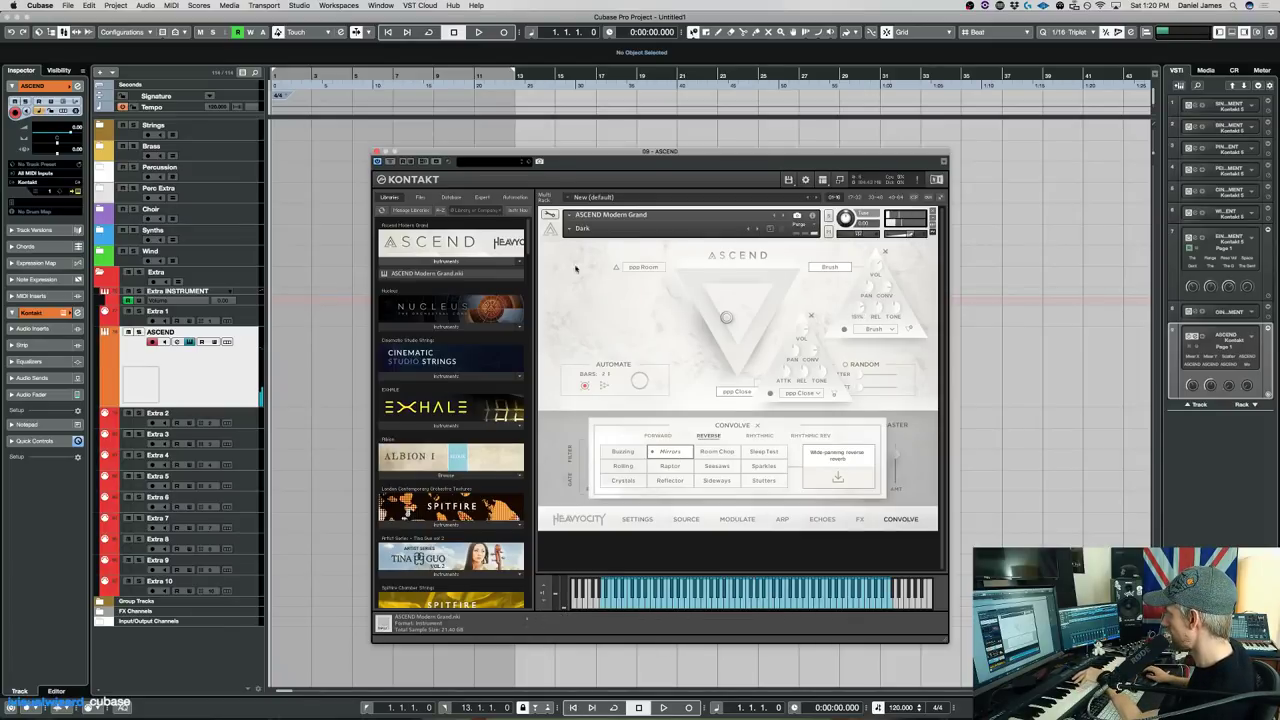
Reveal the channel 1 controls and adjust the convolution send of channel 3.
click(650, 267)
click(728, 392)
click(724, 393)
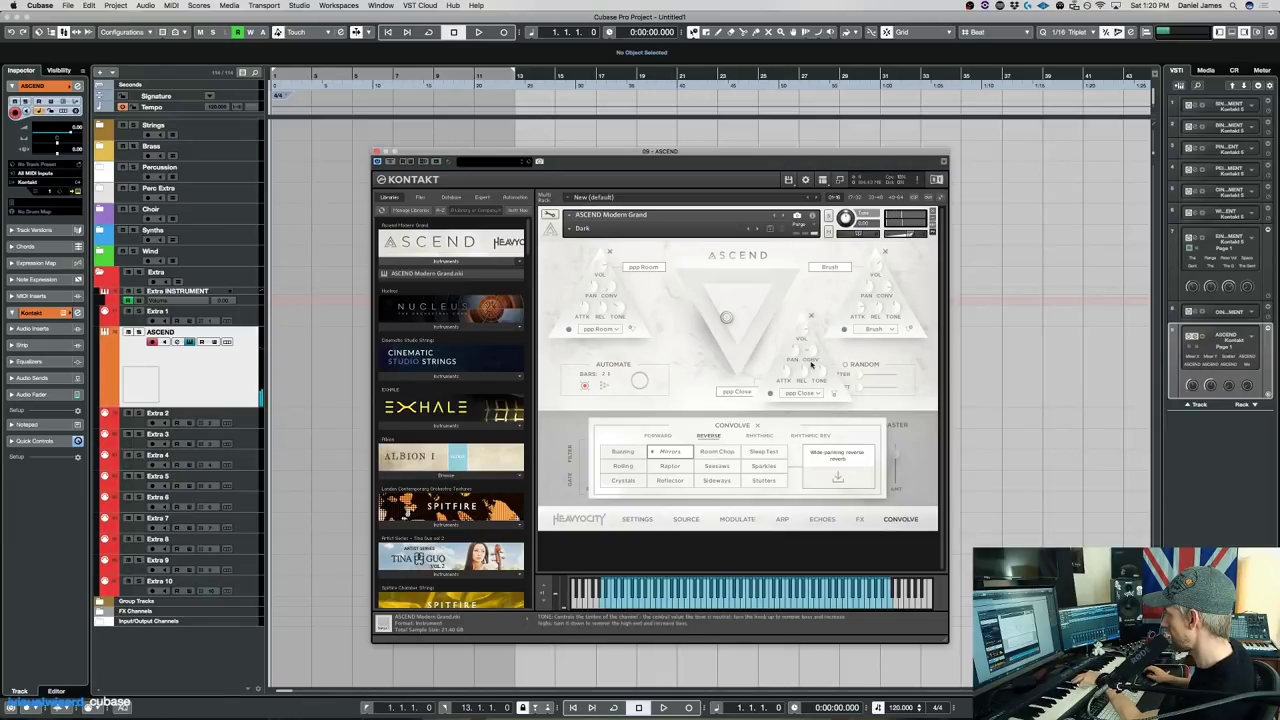
mouse_move(818, 352)
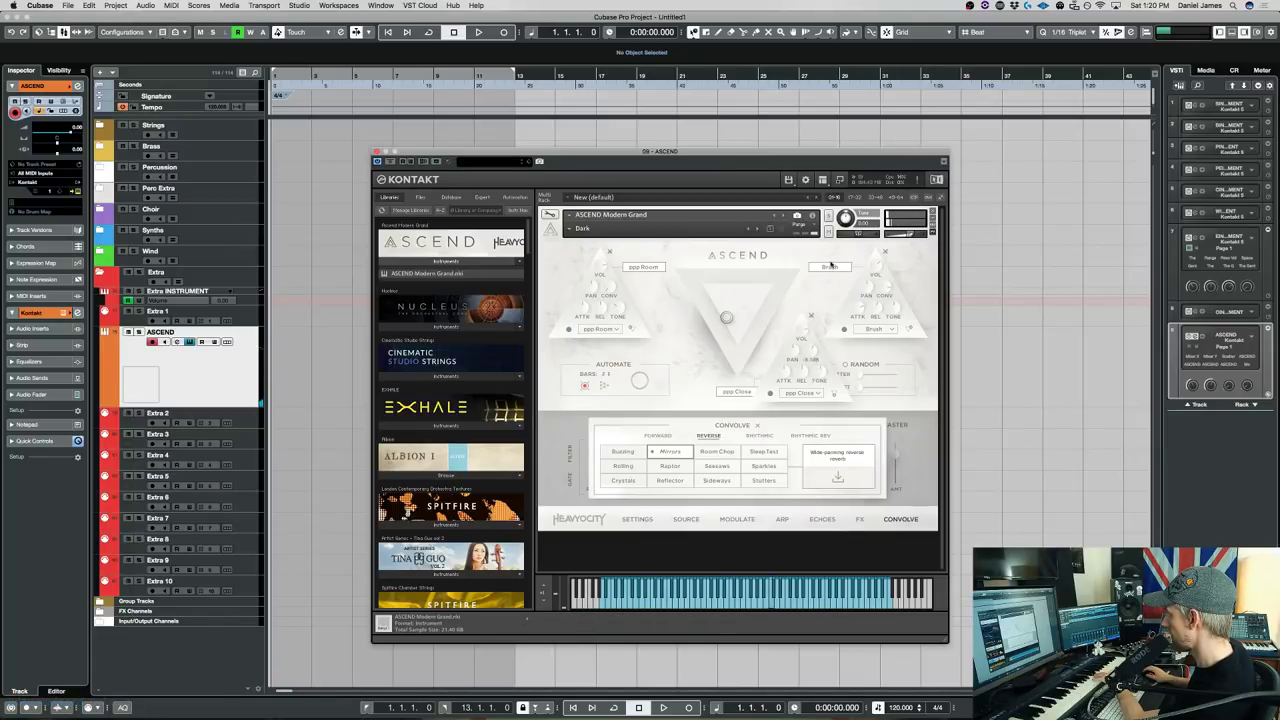
Audition the sustained EBow and Harmonics sources in channel 2 and settle on EBow.
click(829, 268)
click(829, 268)
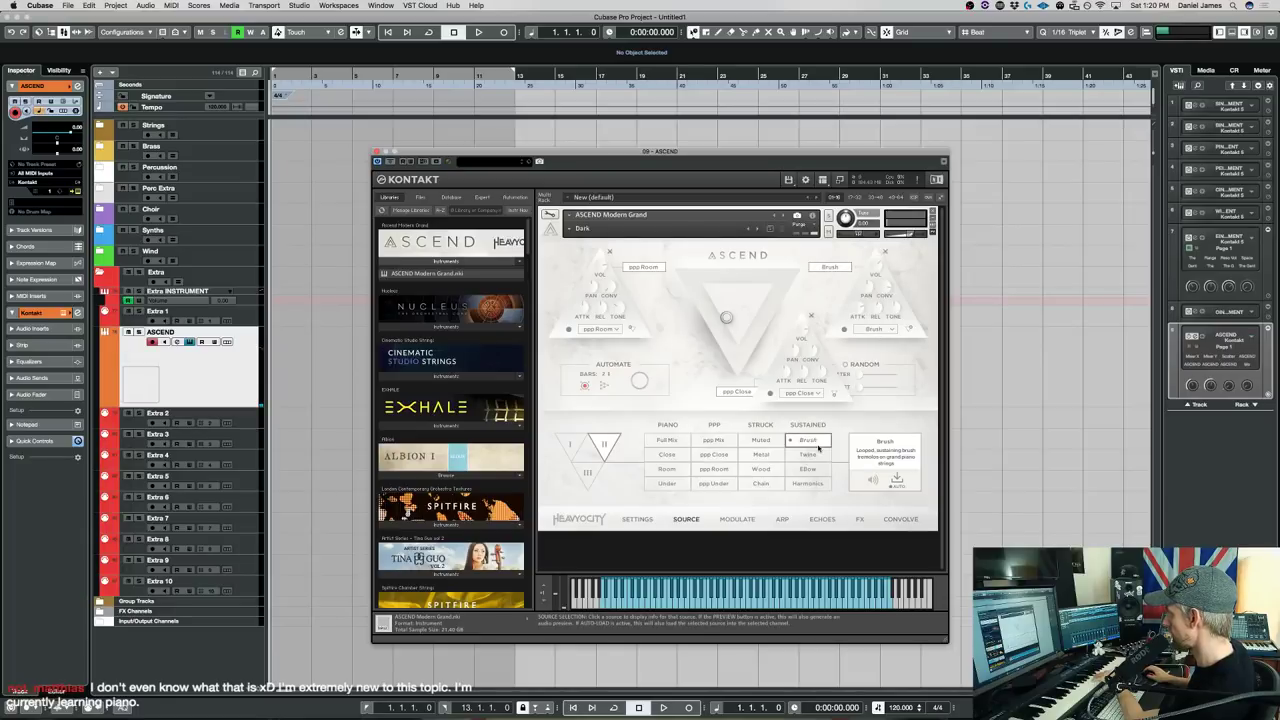
click(822, 468)
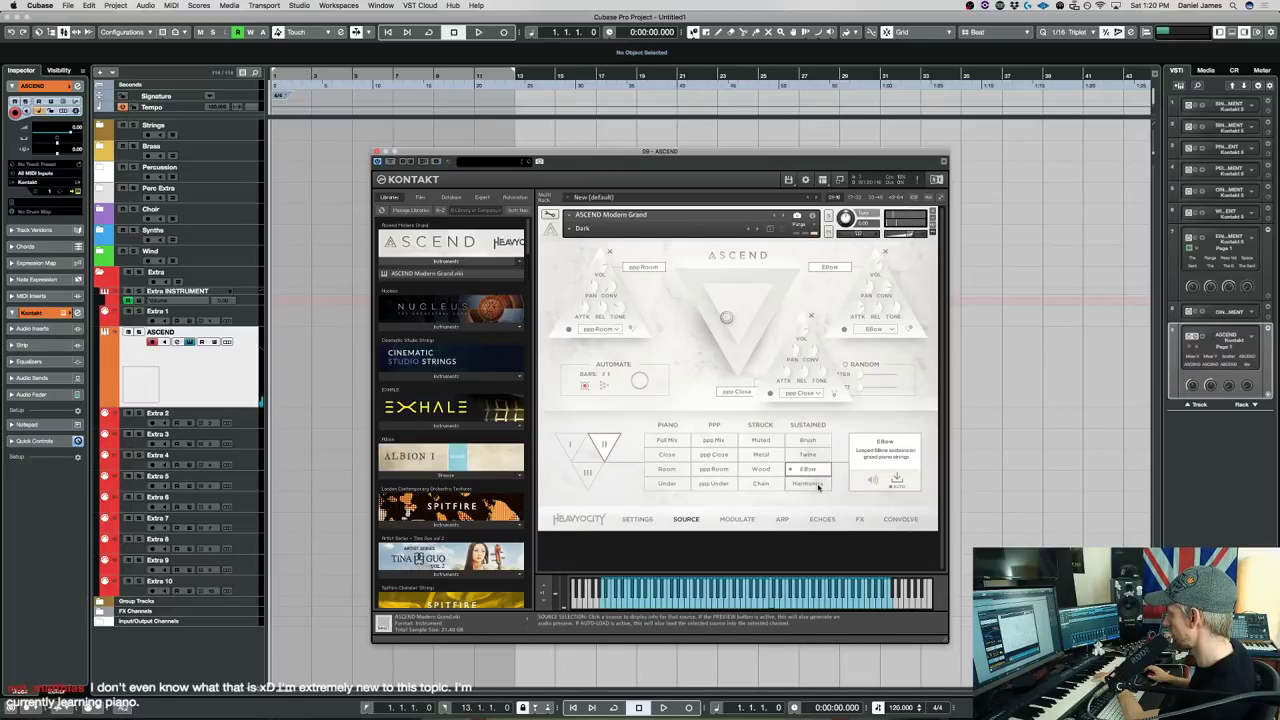
click(817, 485)
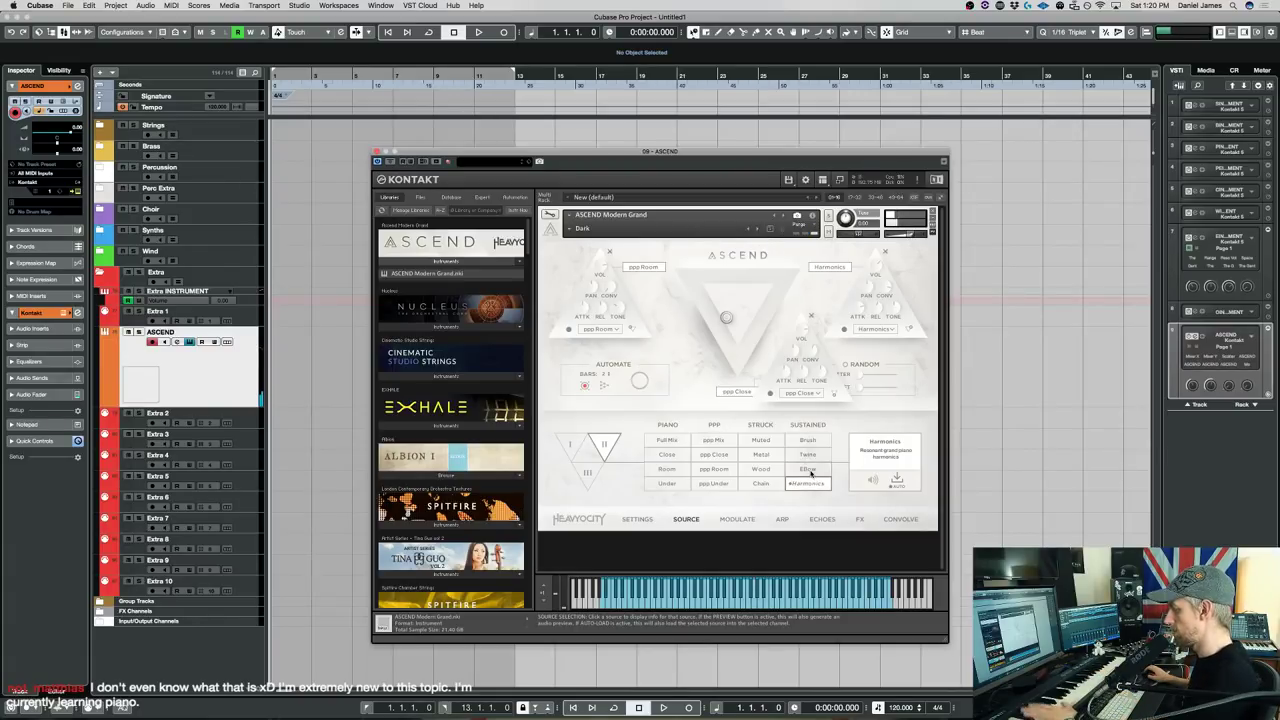
click(810, 471)
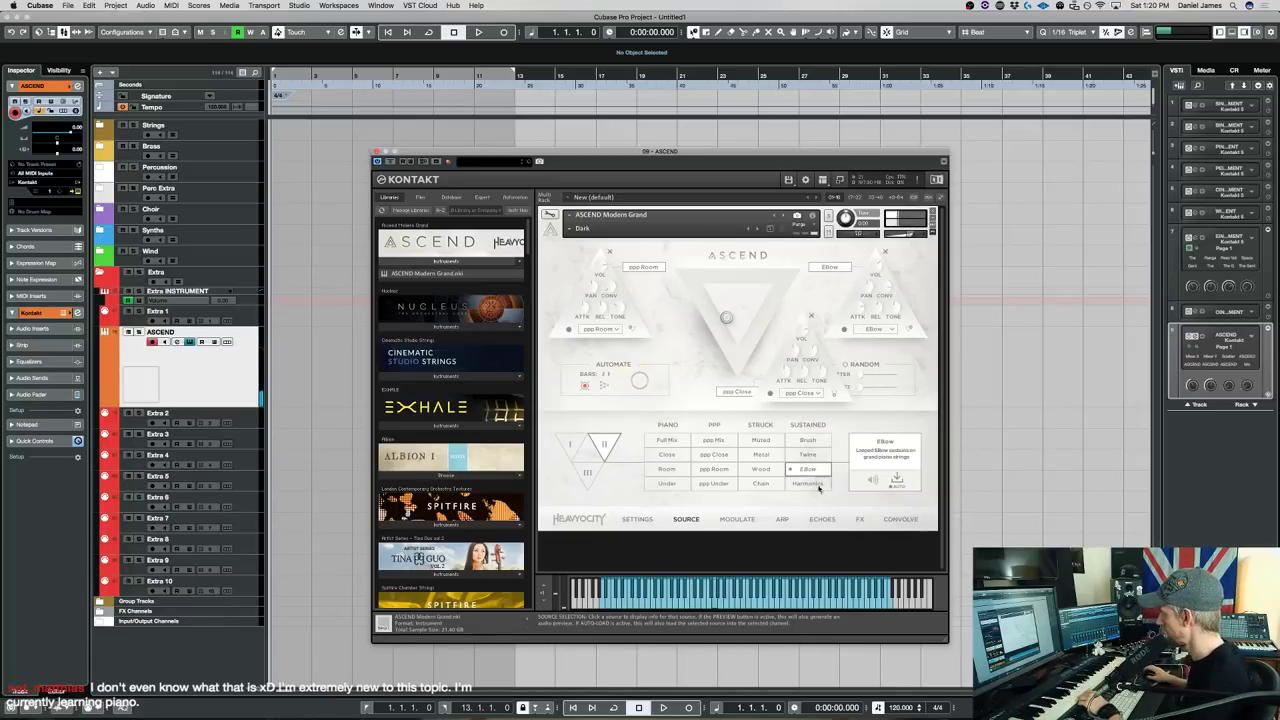
Look through the effects and modulation pages, switch on the MIDI Echoes and turn channel 2 off.
click(858, 518)
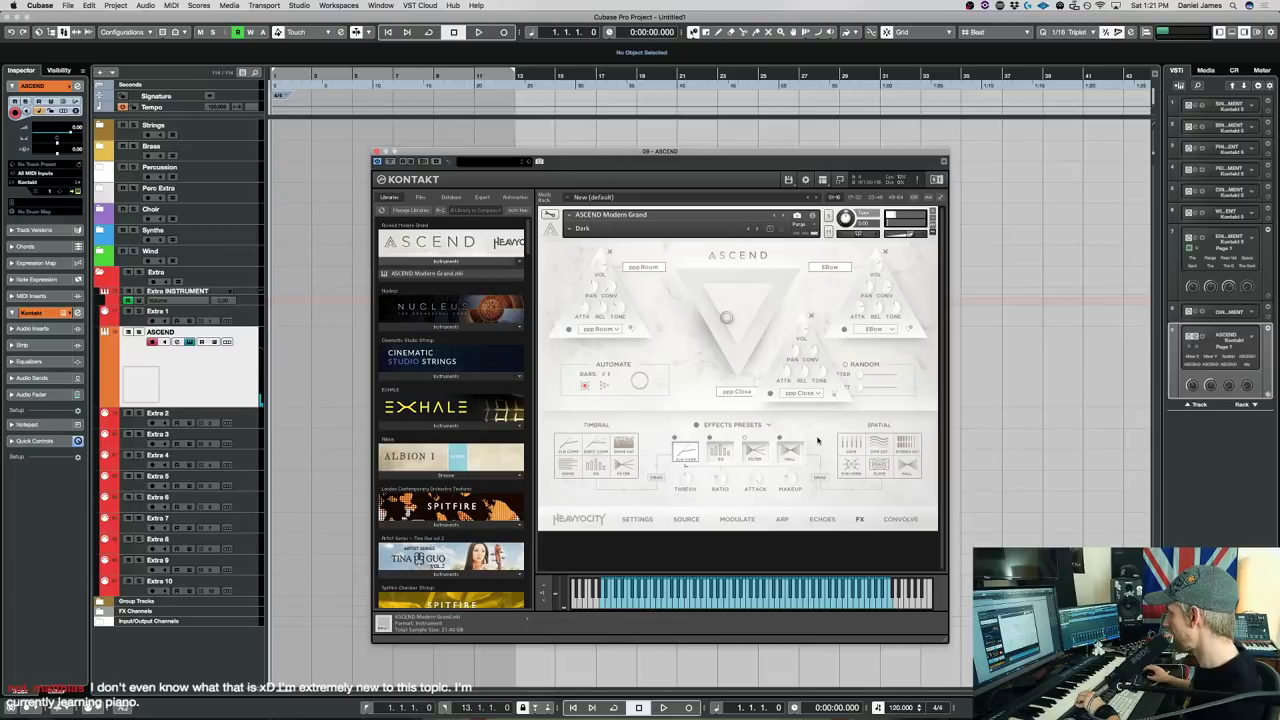
click(686, 519)
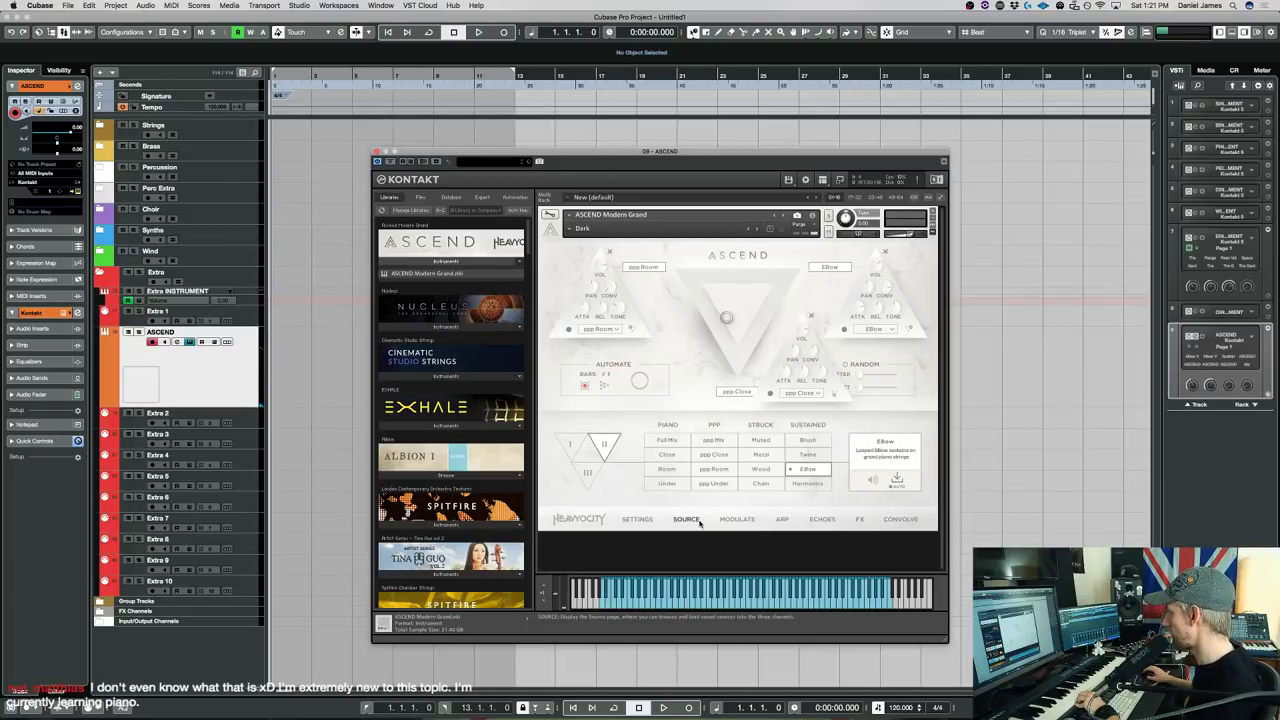
click(737, 519)
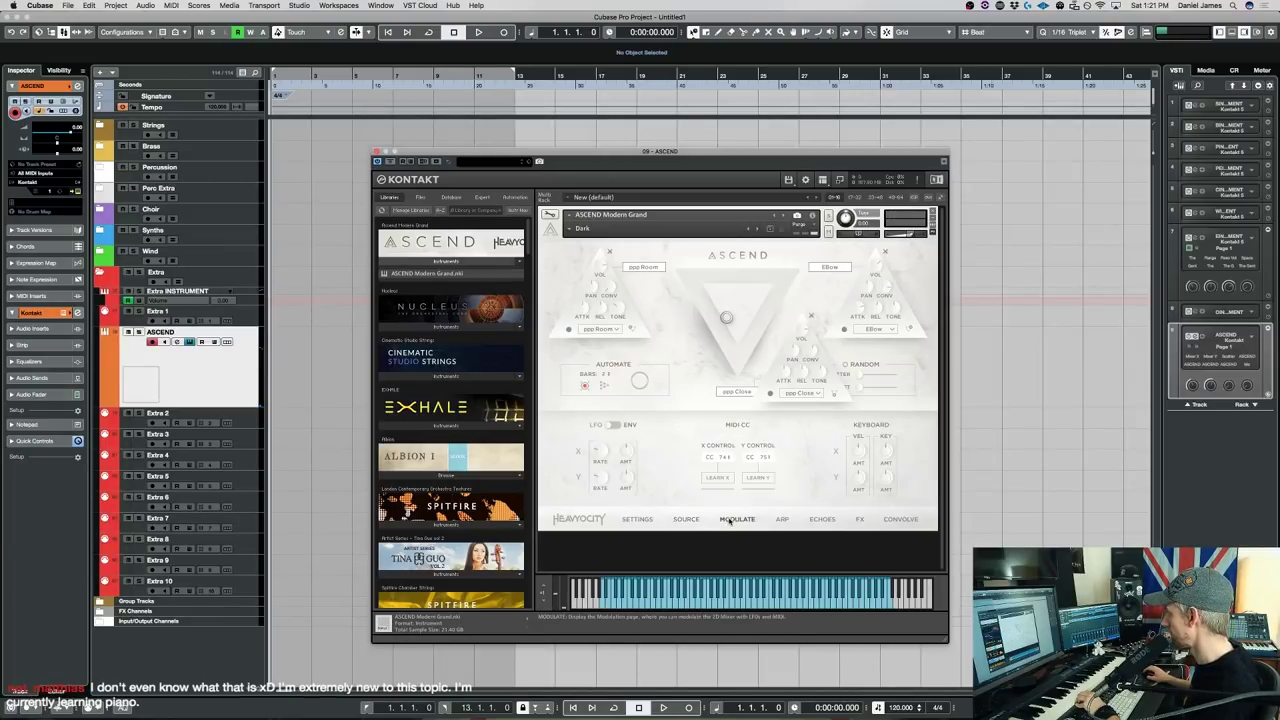
click(781, 519)
click(822, 519)
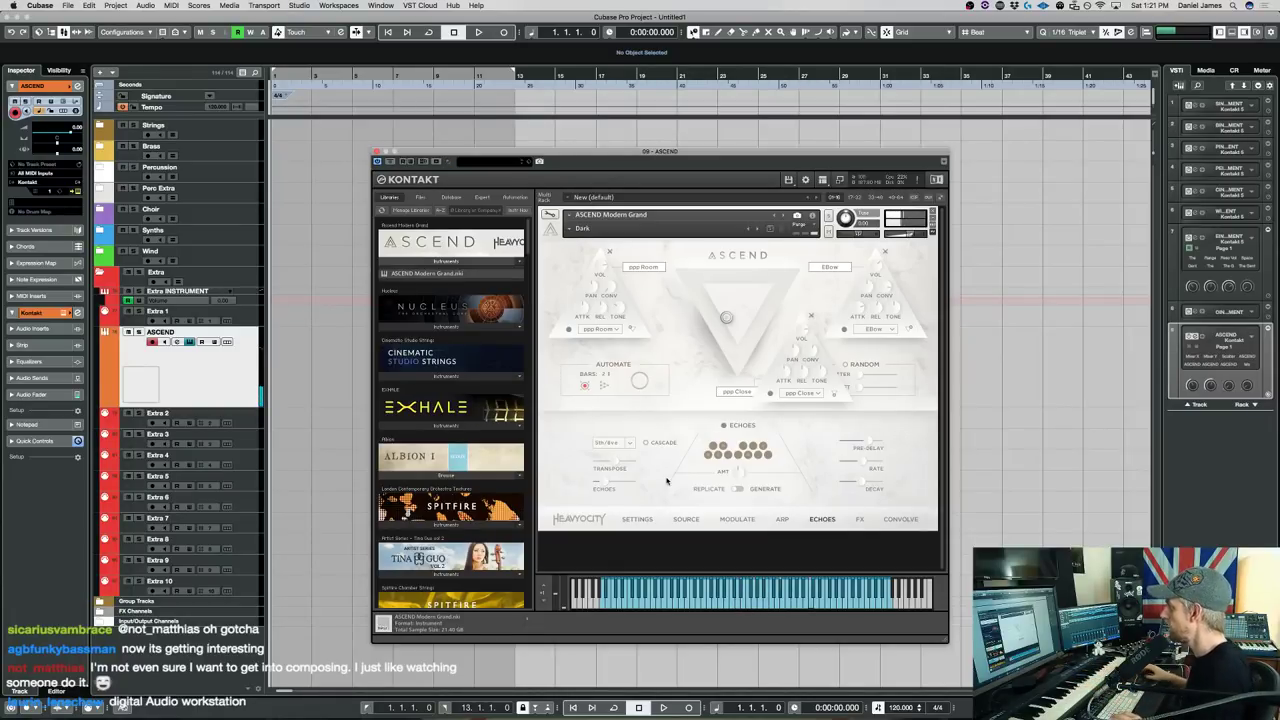
click(845, 331)
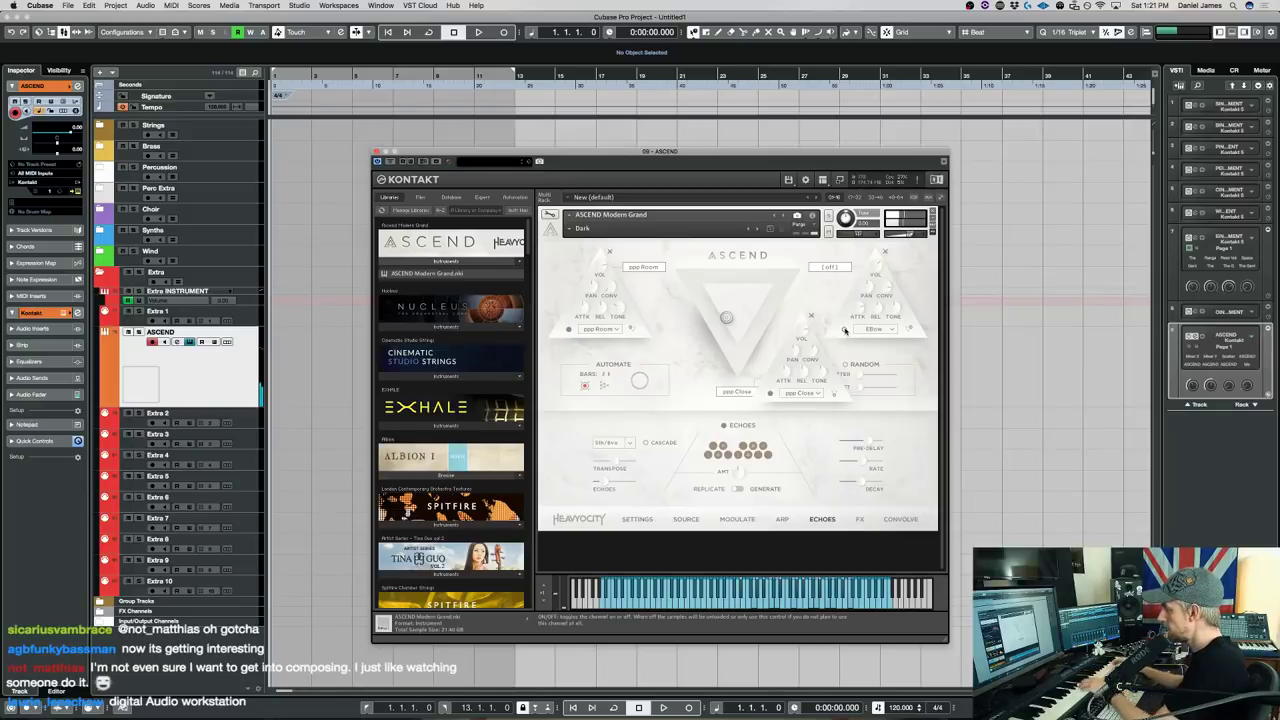
Enable Cascade for the echoes and try the 5th interval pattern before setting it to 8ve.
click(628, 442)
click(632, 447)
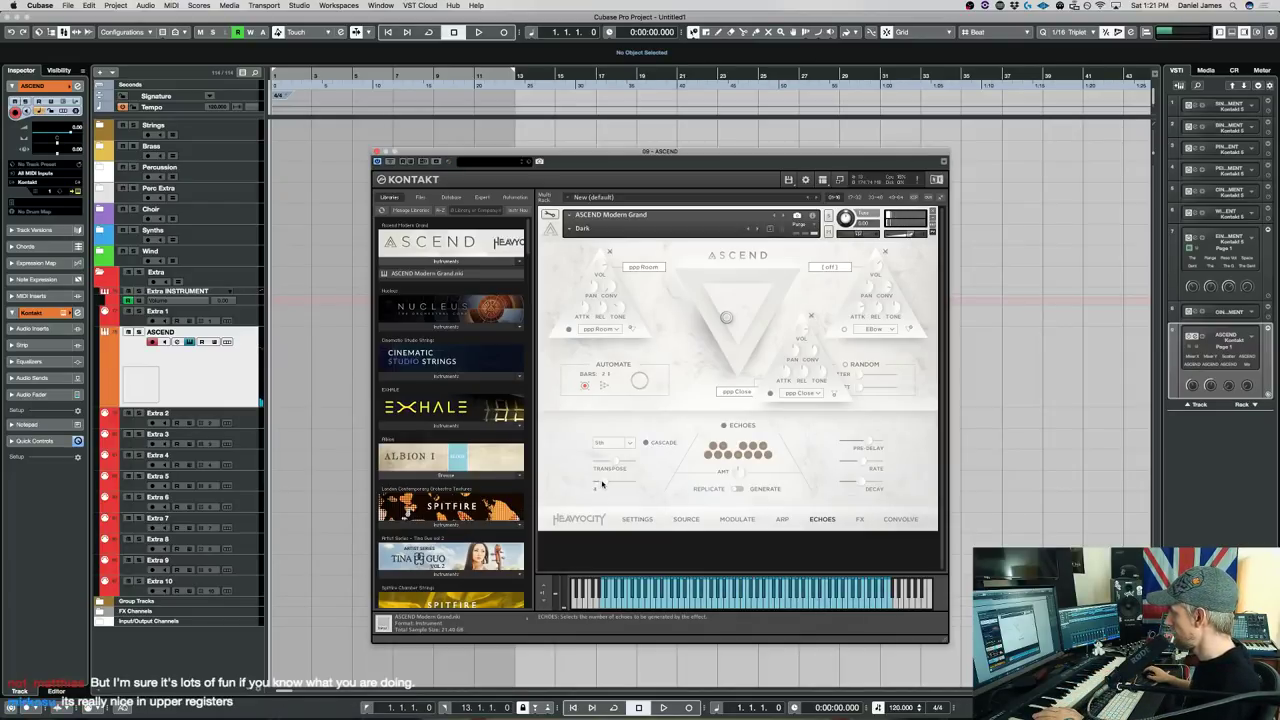
click(613, 442)
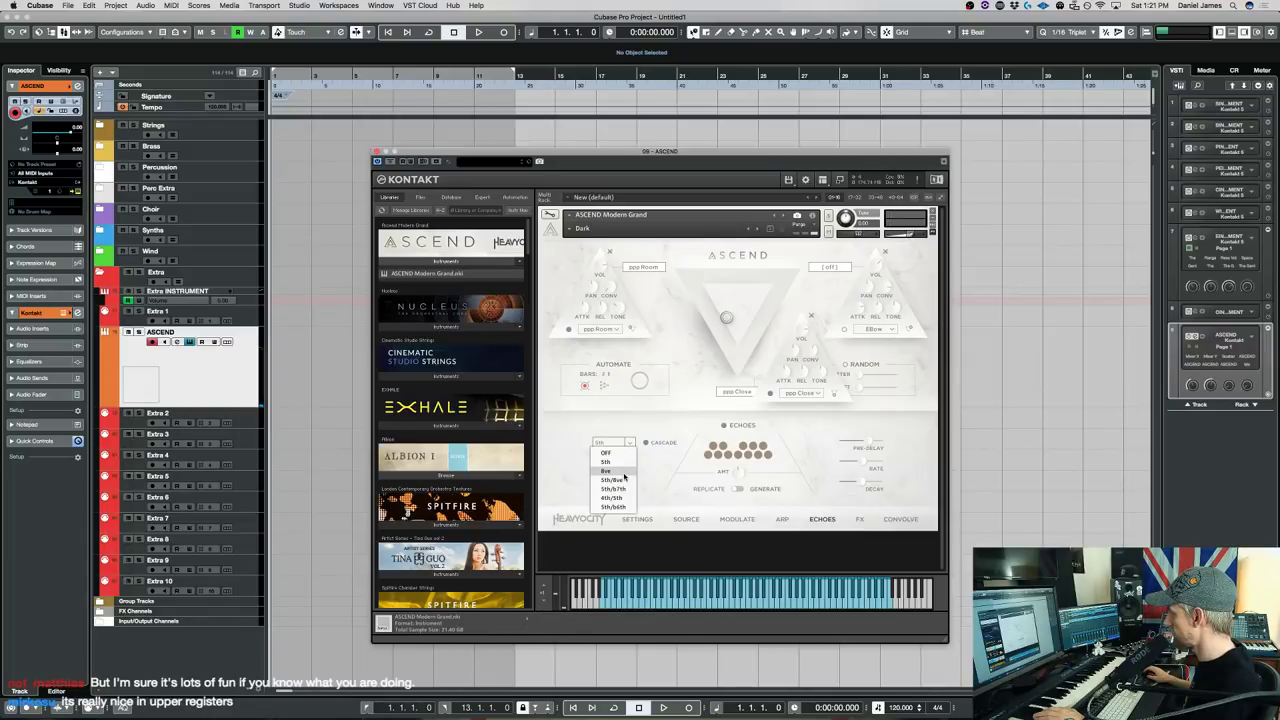
click(624, 476)
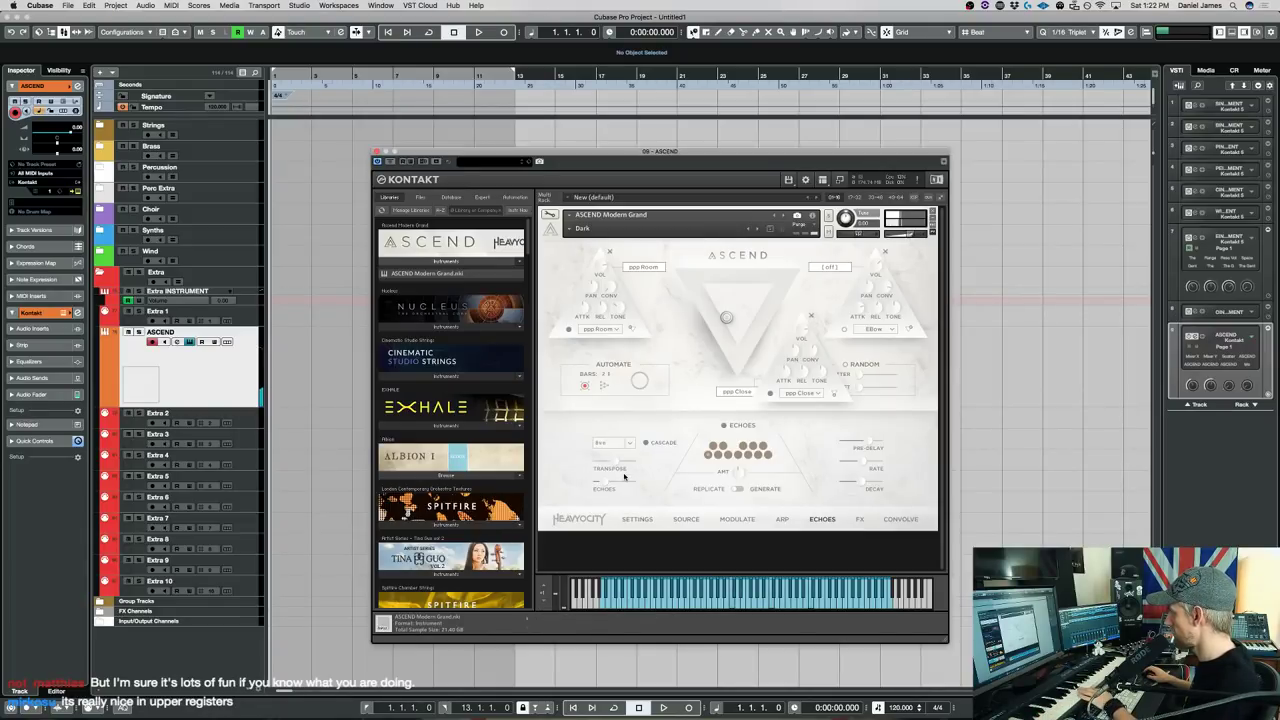
Try the Generate echo mode and explore its length, complexity and rate controls.
click(736, 488)
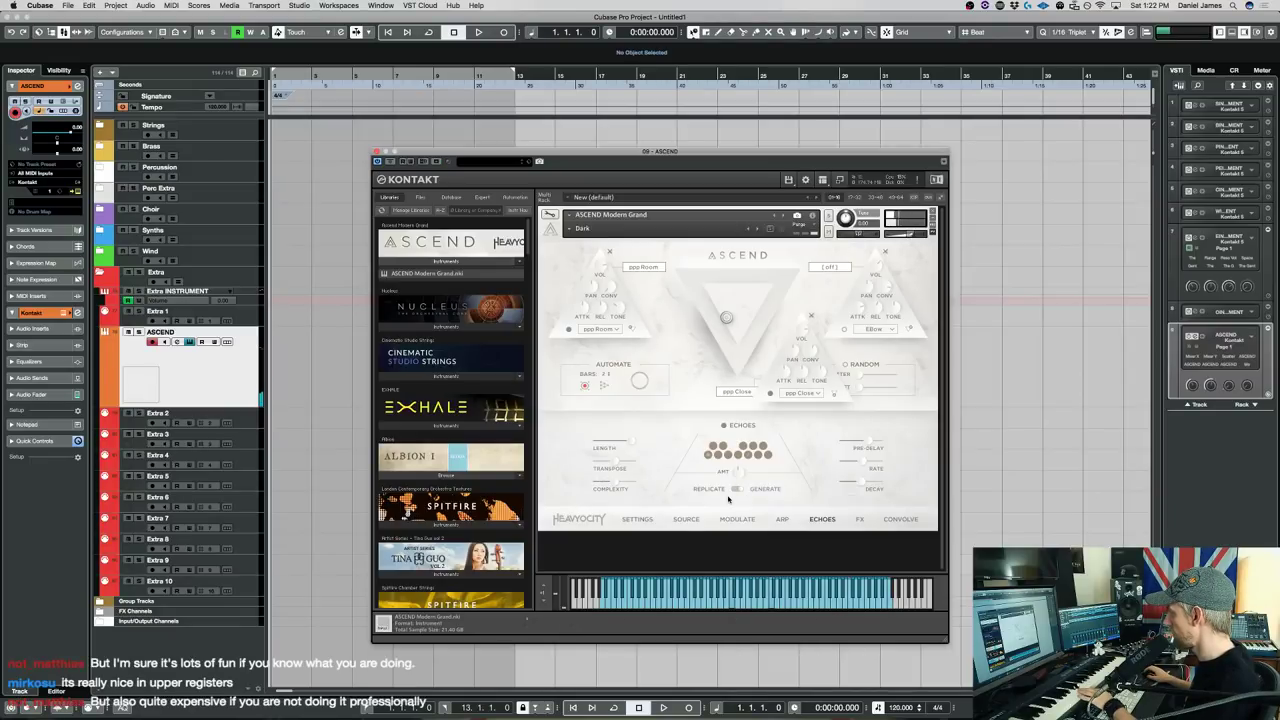
mouse_move(616, 483)
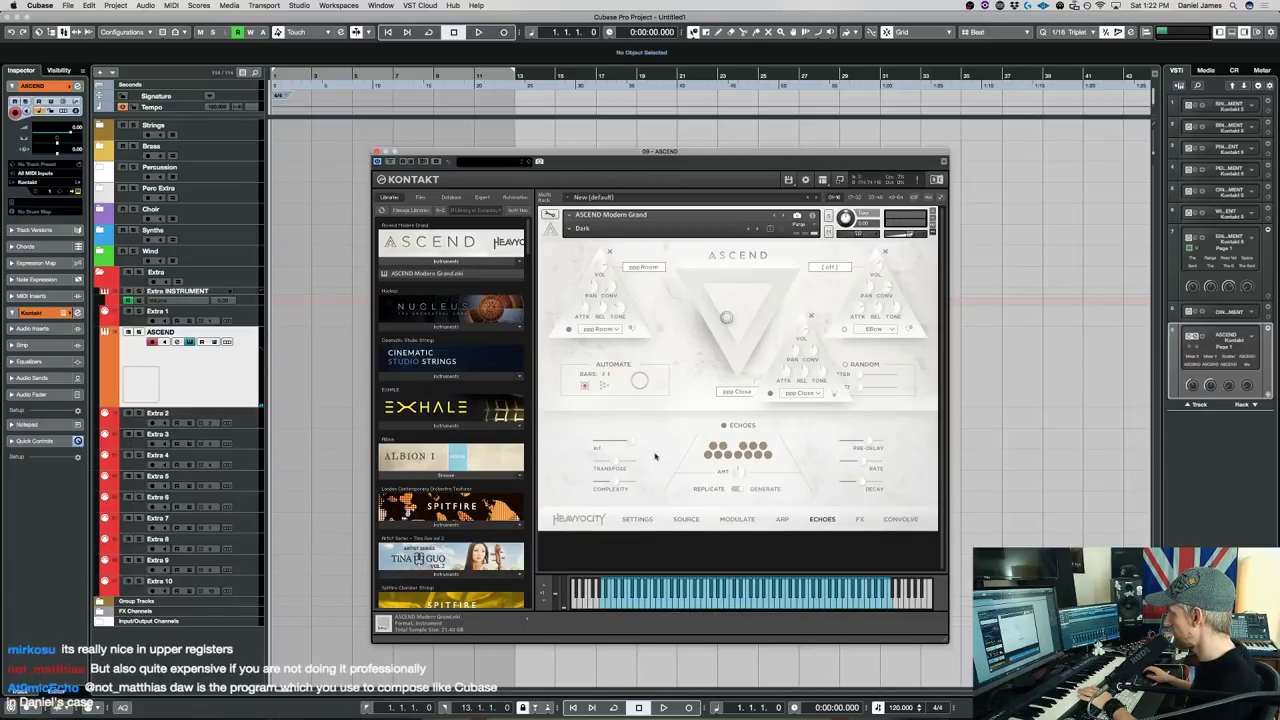
mouse_move(864, 463)
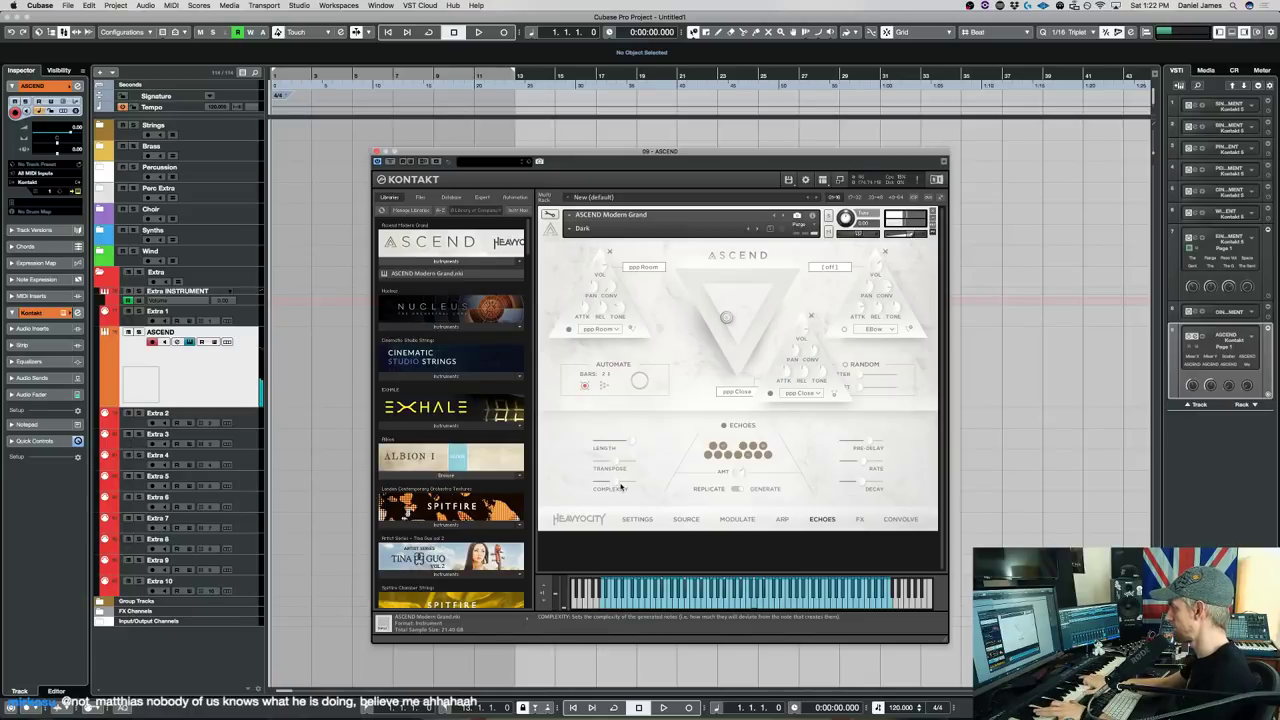
Return the echoes to Replicate mode and set their interval pattern to 5th/b6th.
click(736, 491)
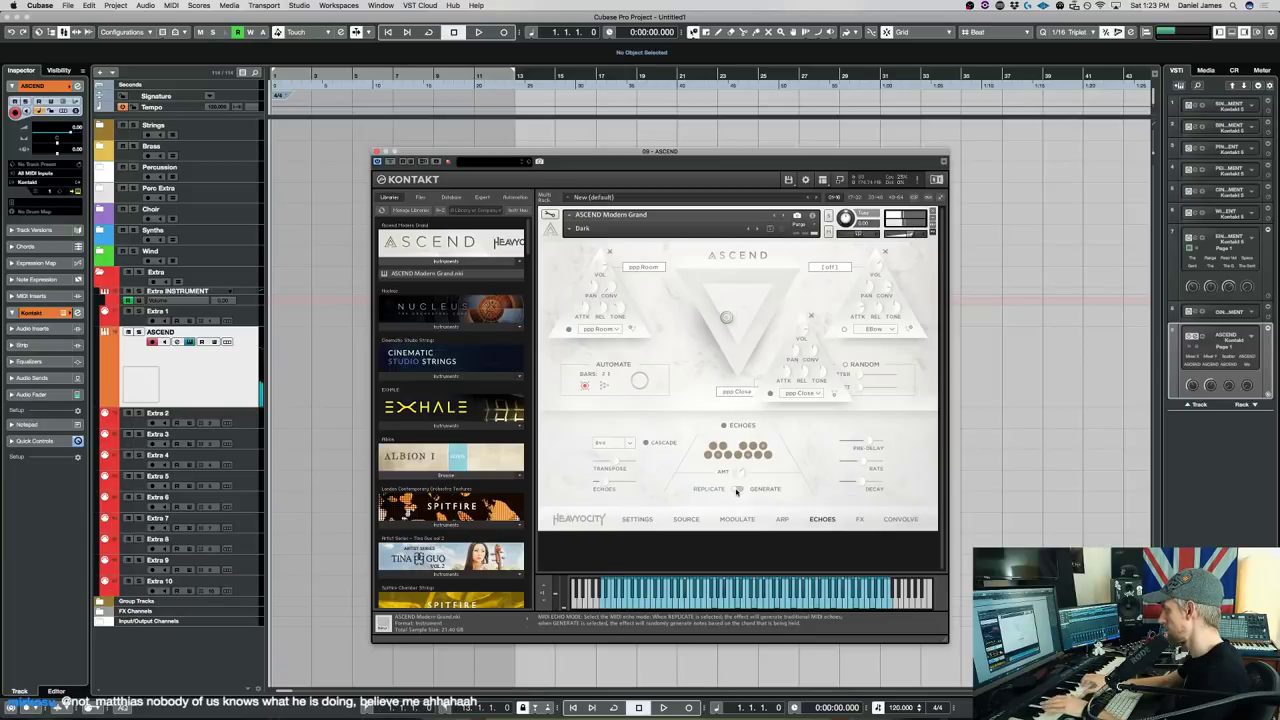
click(618, 442)
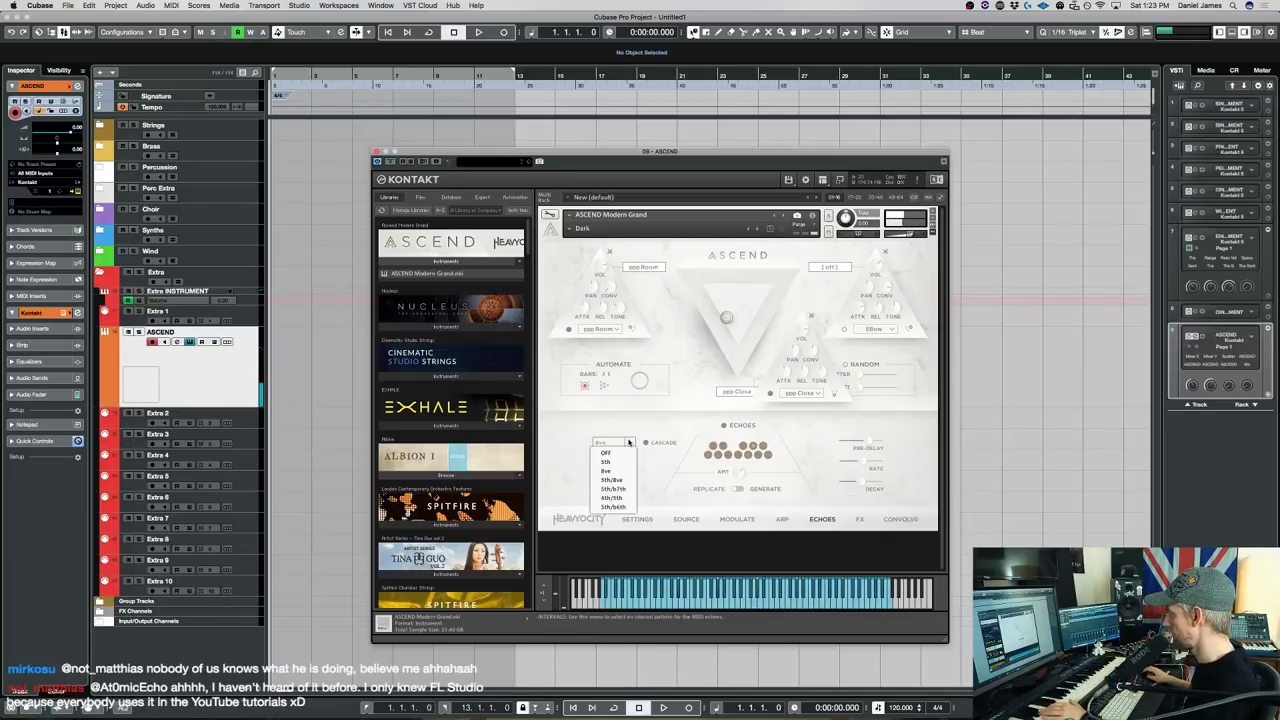
click(621, 506)
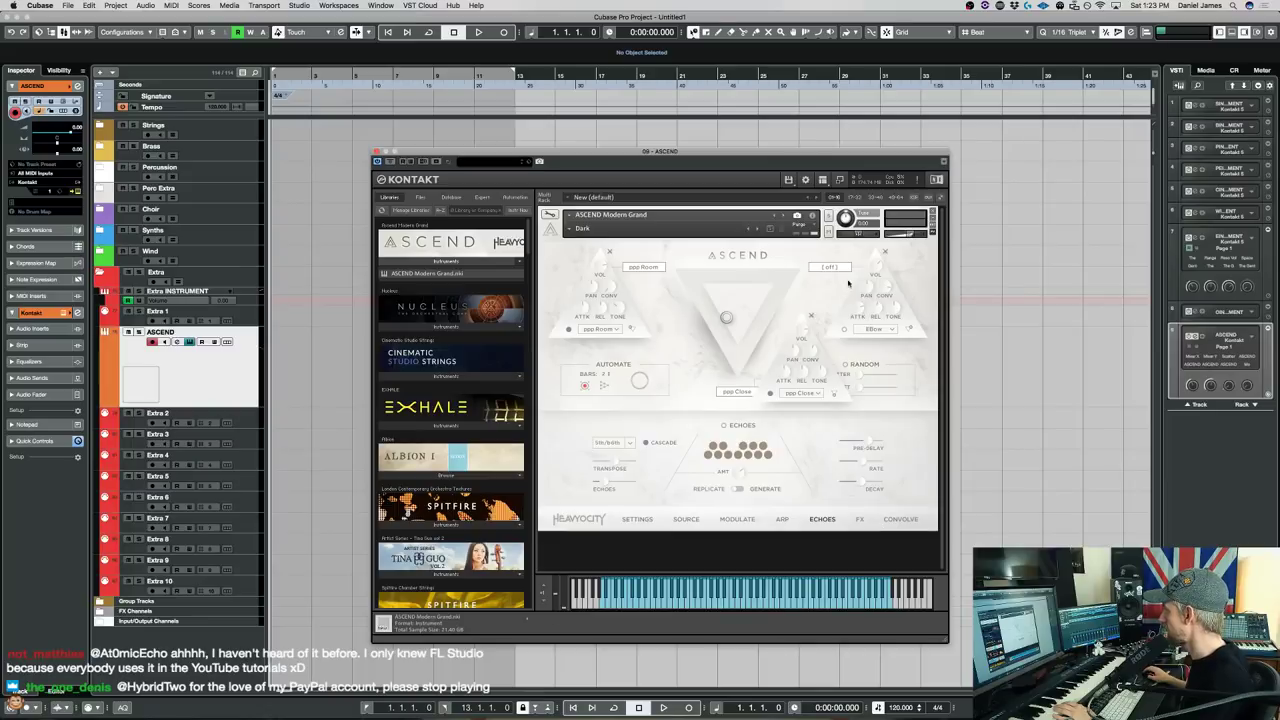
Switch the EBow source in channel 2 back on and adjust its tone.
click(827, 265)
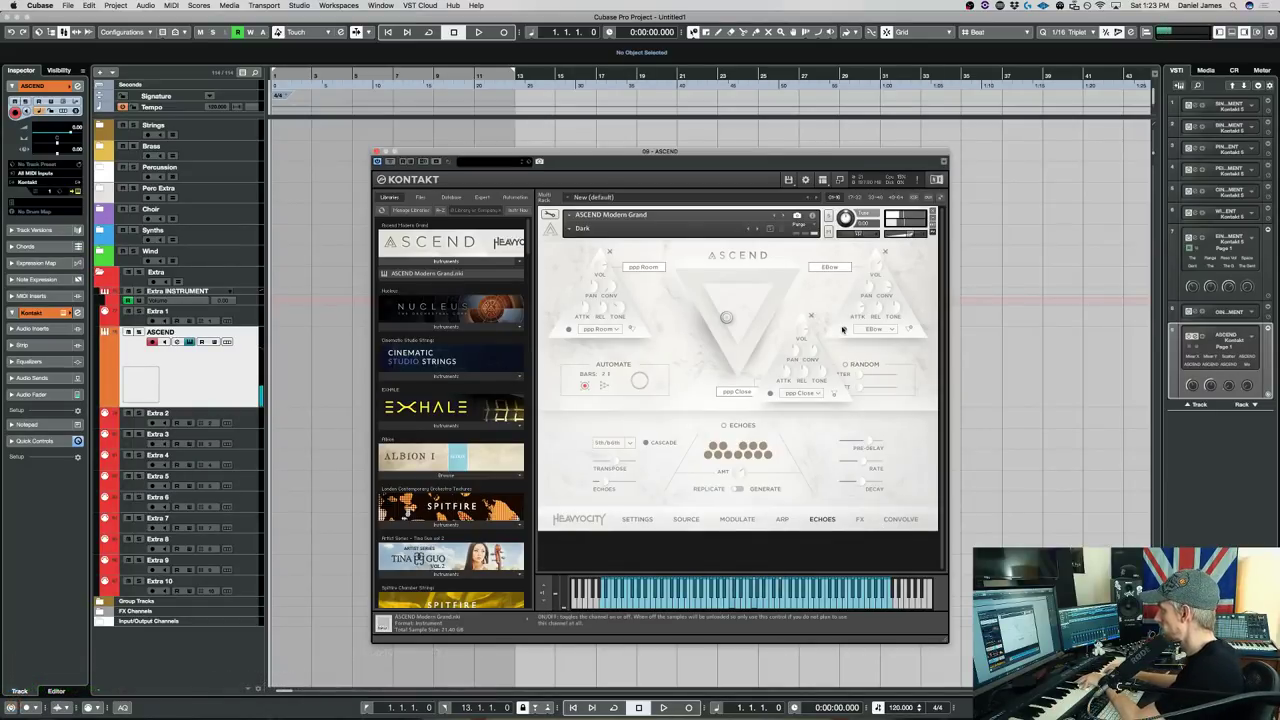
drag(897, 317, 897, 328)
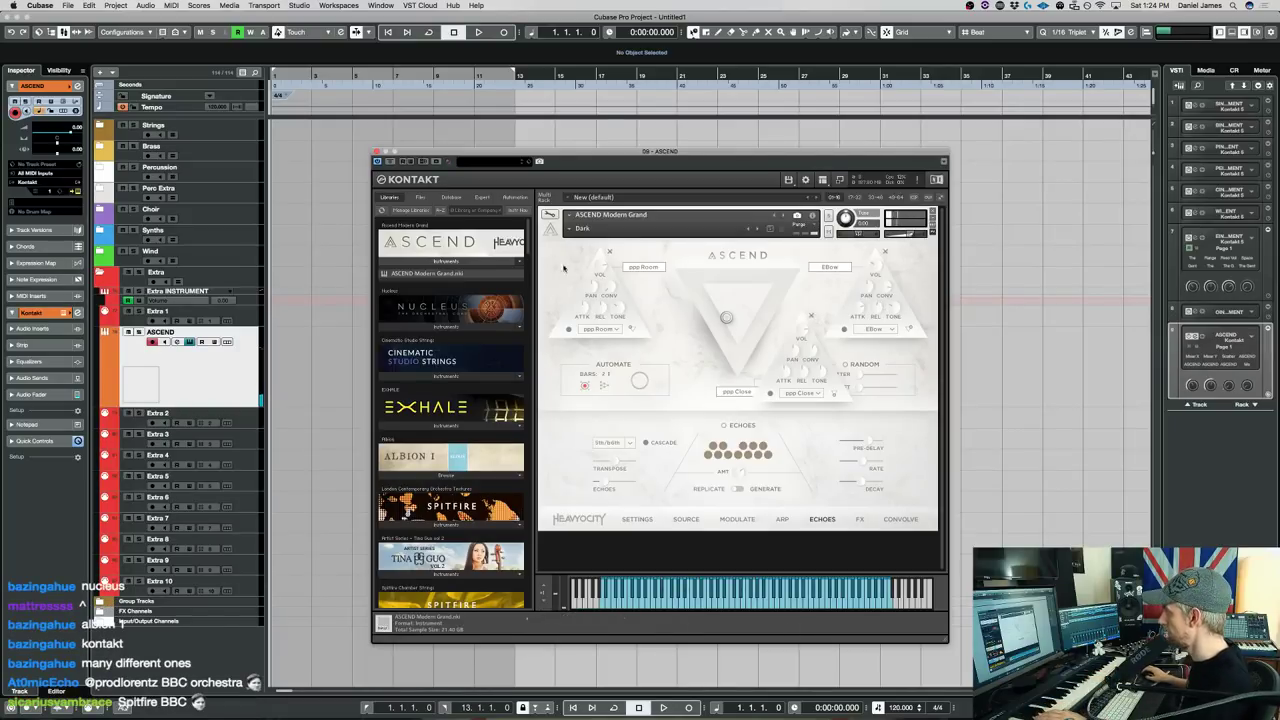
Load the Hard Rock snapshot from the Core Concert D category.
click(582, 228)
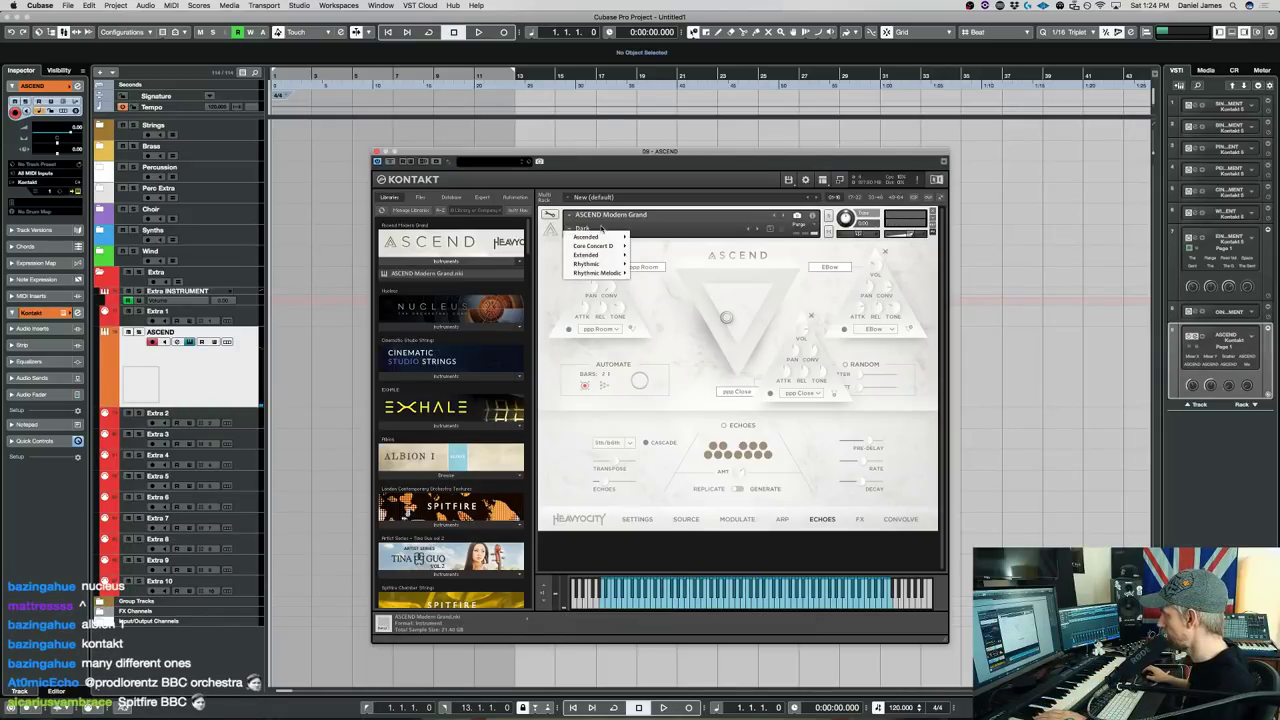
mouse_move(604, 245)
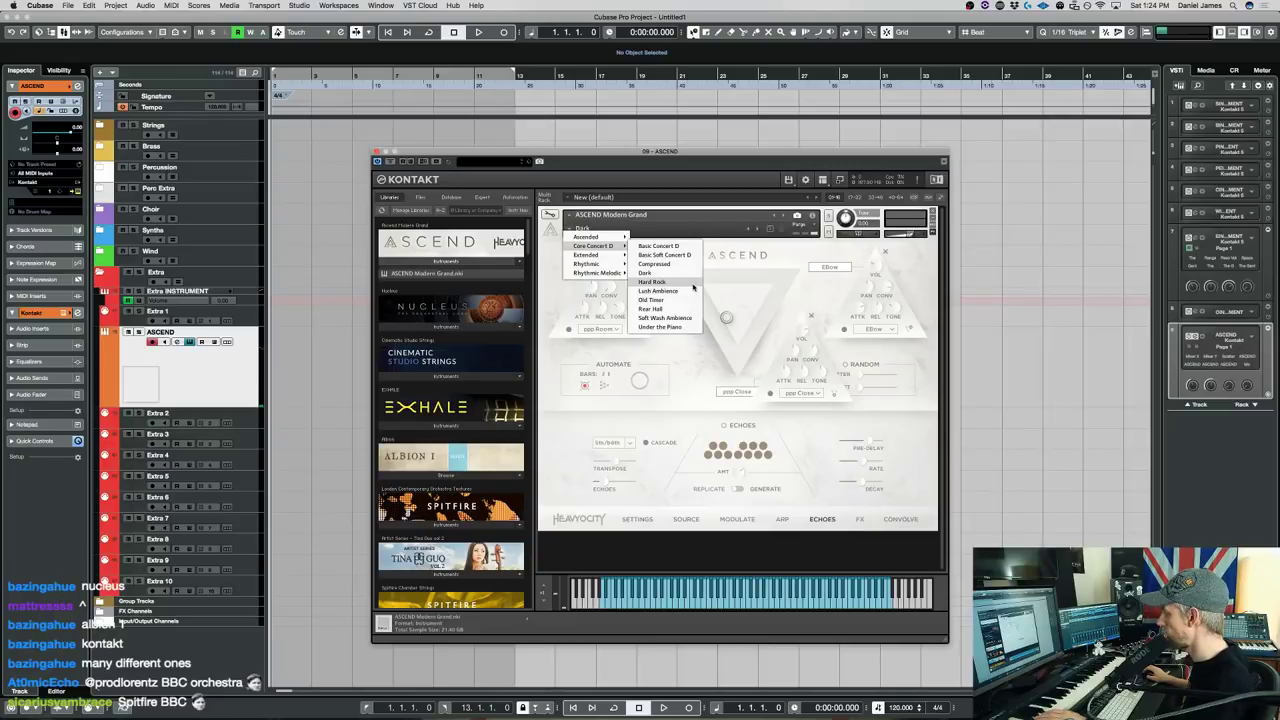
click(652, 281)
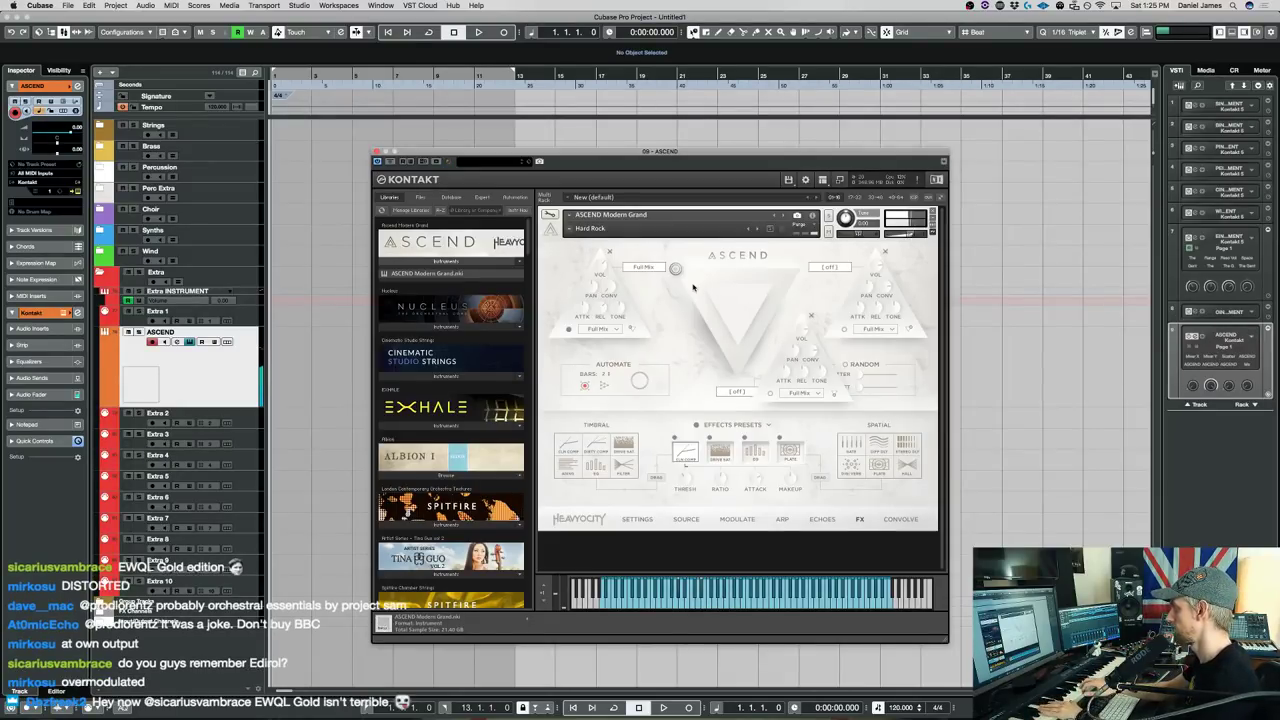
Advance to the Lush Ambience snapshot and try out the automation of the mixer orb.
click(758, 229)
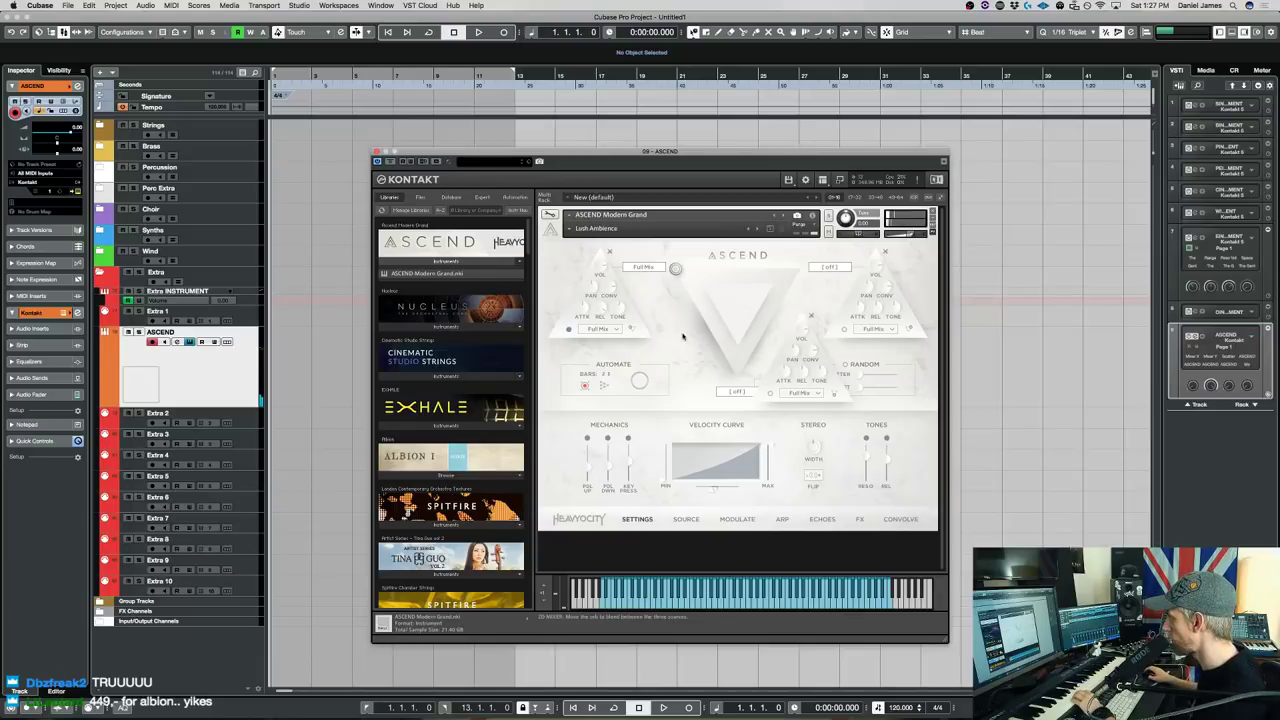
click(602, 384)
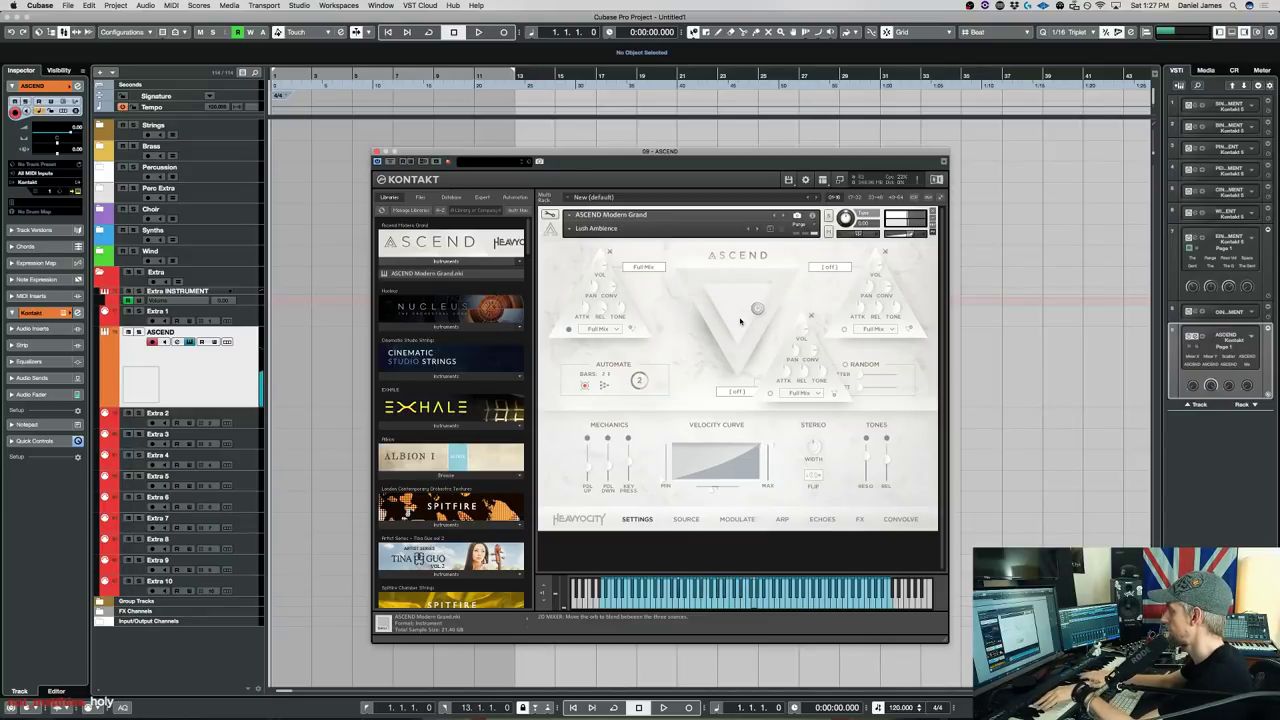
Step through the following snapshots, auditioning Old Timer and Rear Hall, and load Soft Wash Ambience.
click(760, 231)
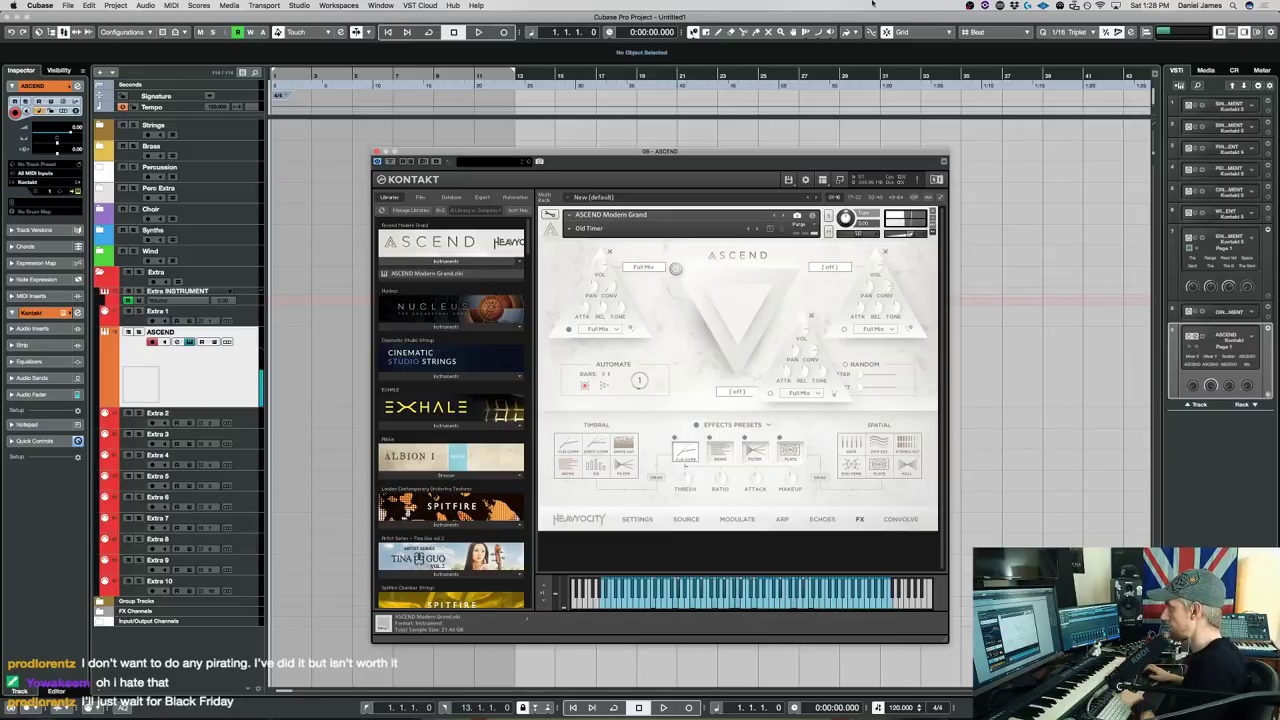
click(755, 232)
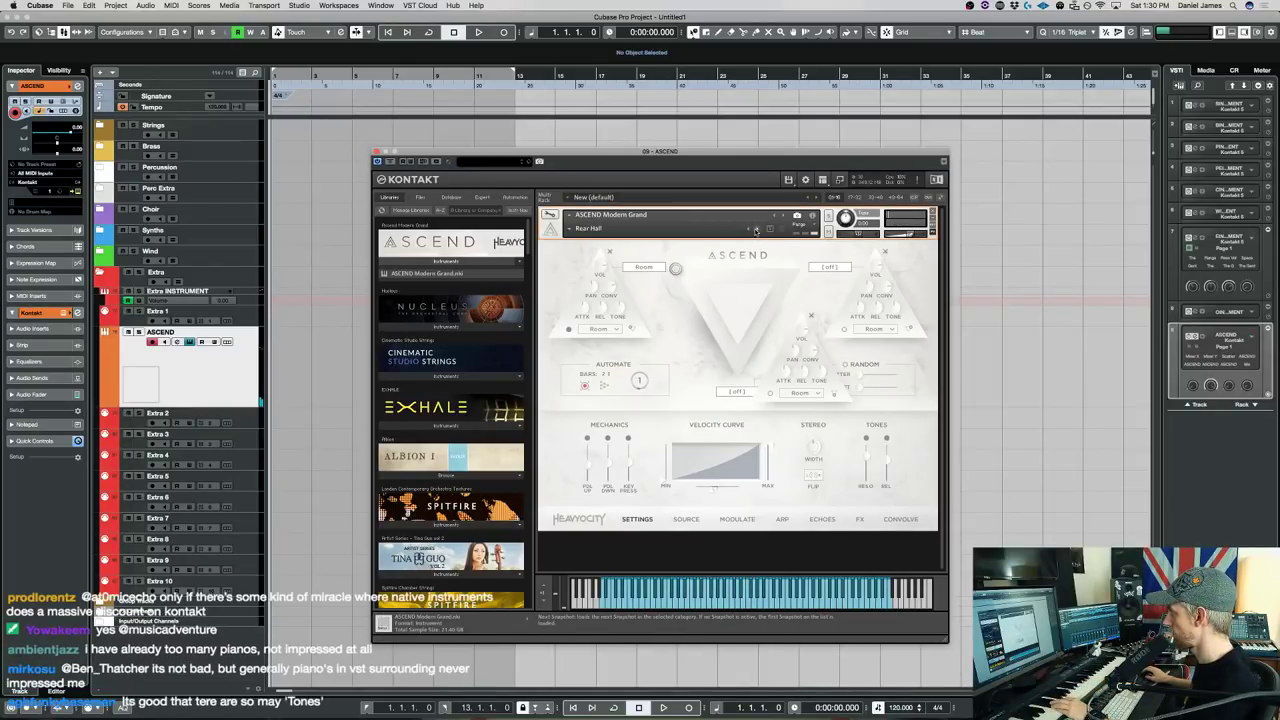
click(756, 229)
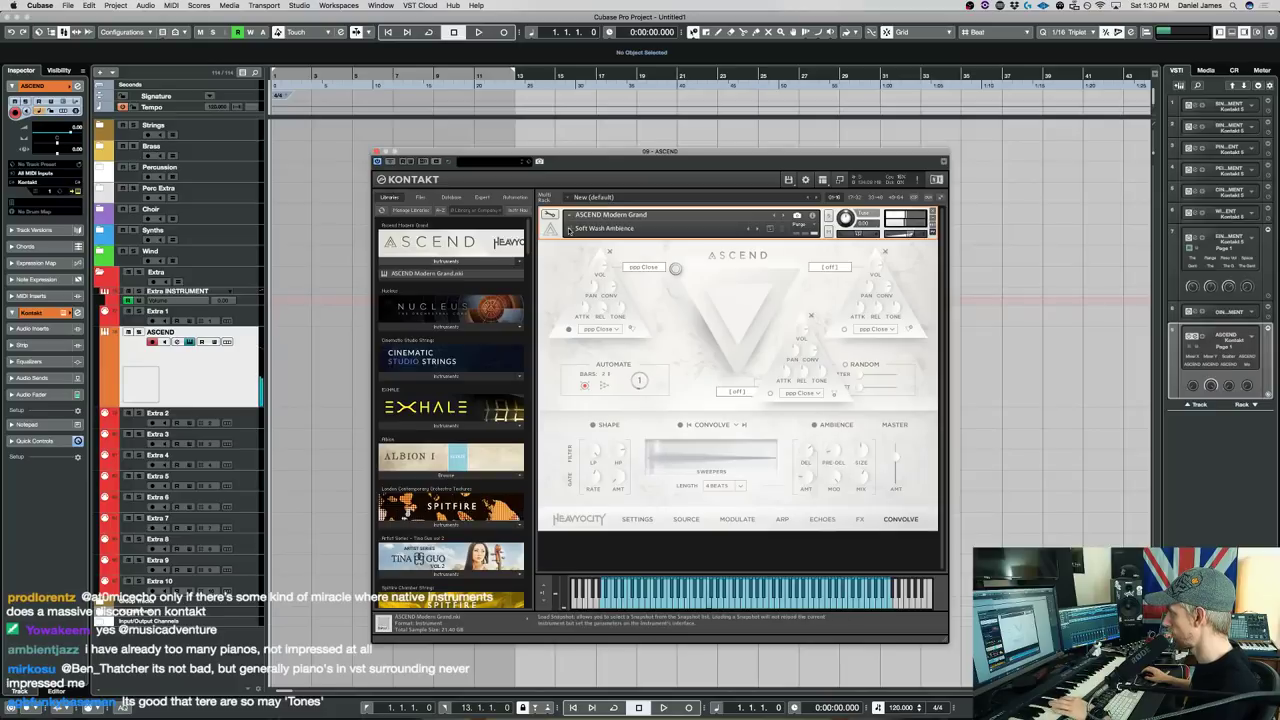
Load the Ascendant Wings snapshot from the Ascended category and set its convolution length to 2 beats.
click(577, 230)
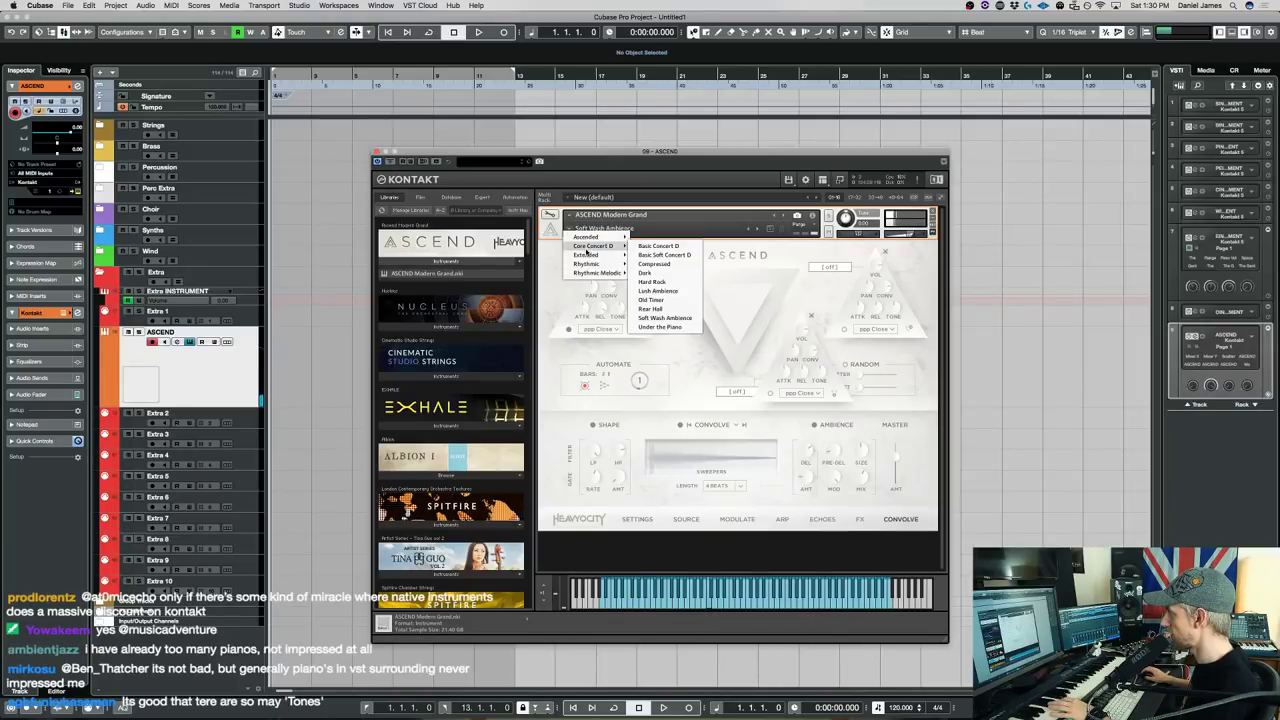
mouse_move(588, 257)
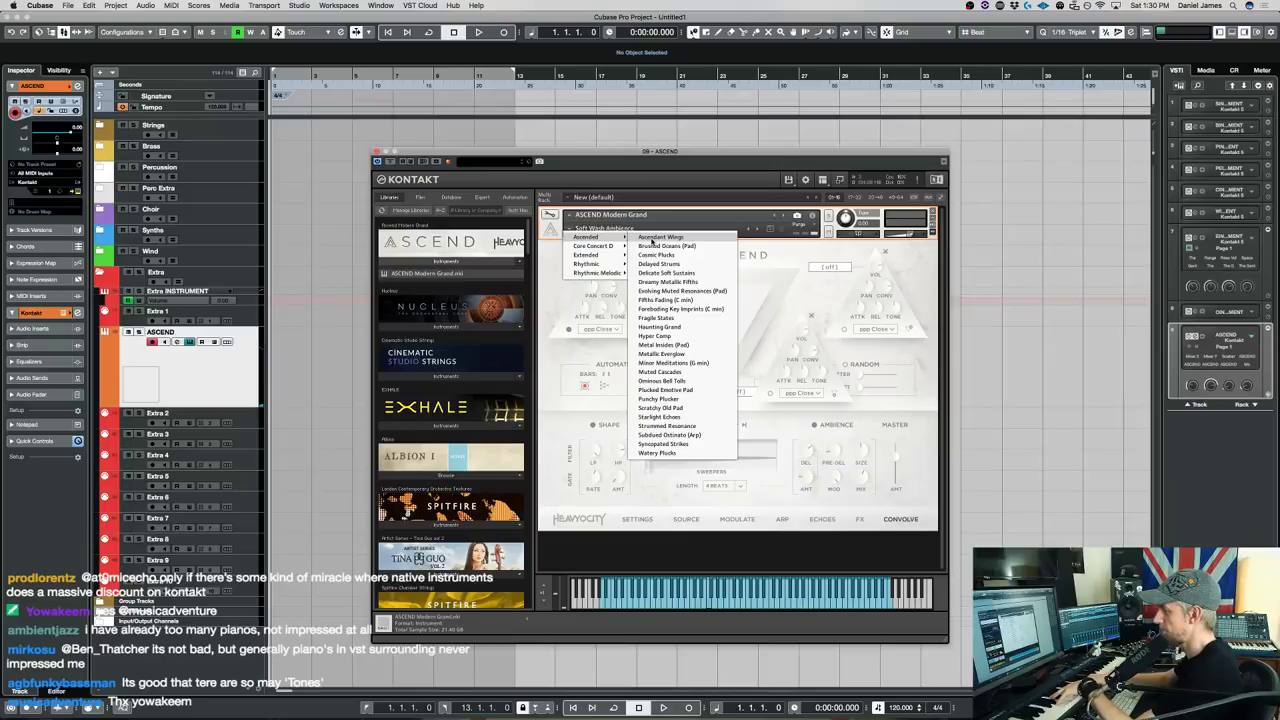
click(652, 239)
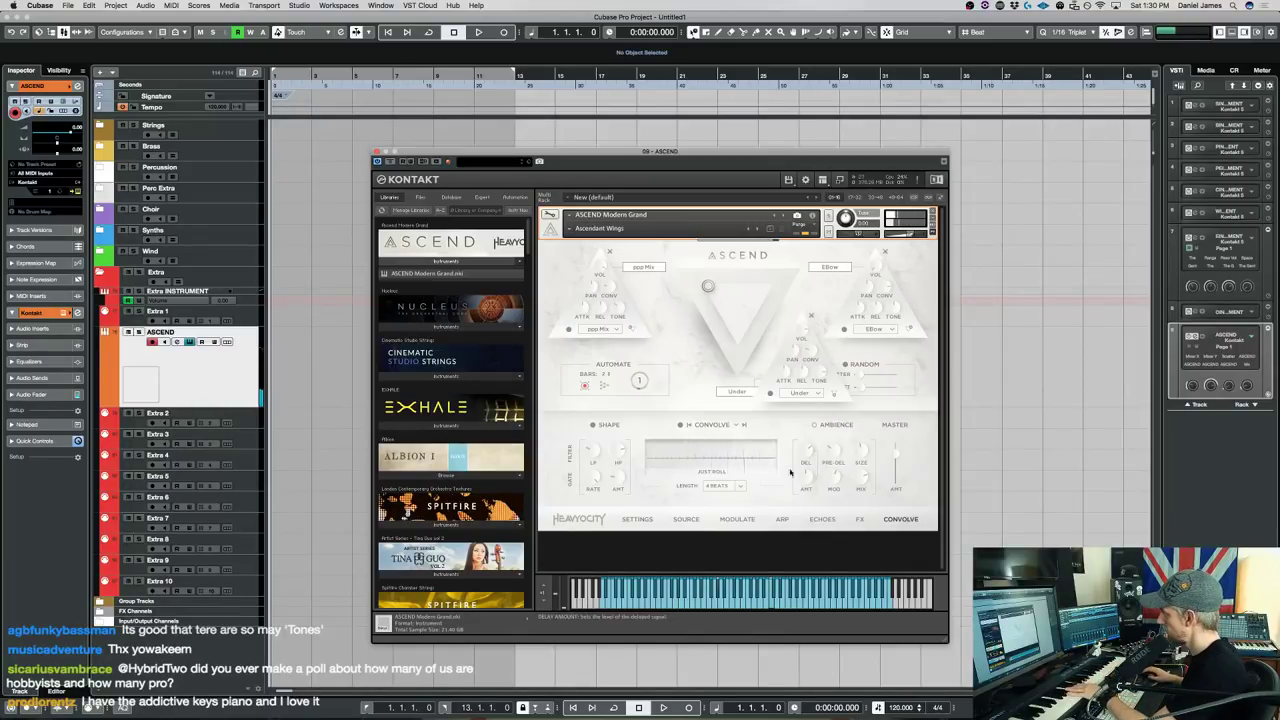
click(722, 485)
click(730, 499)
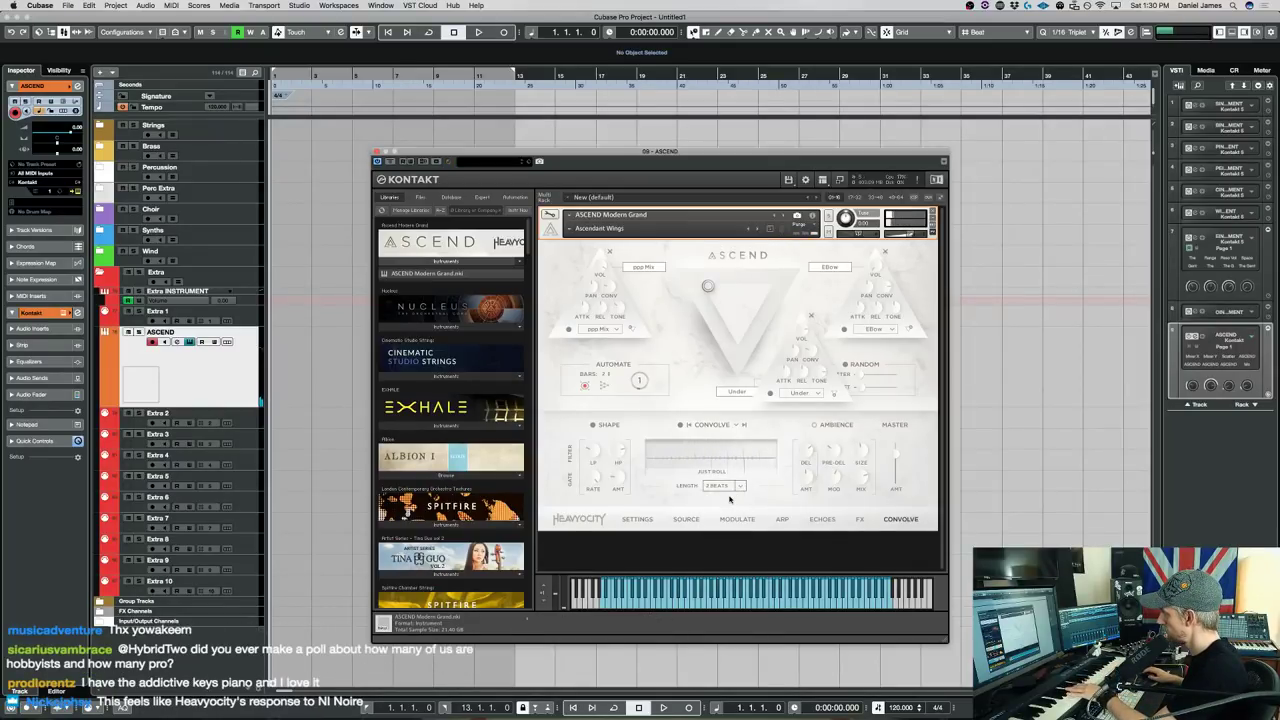
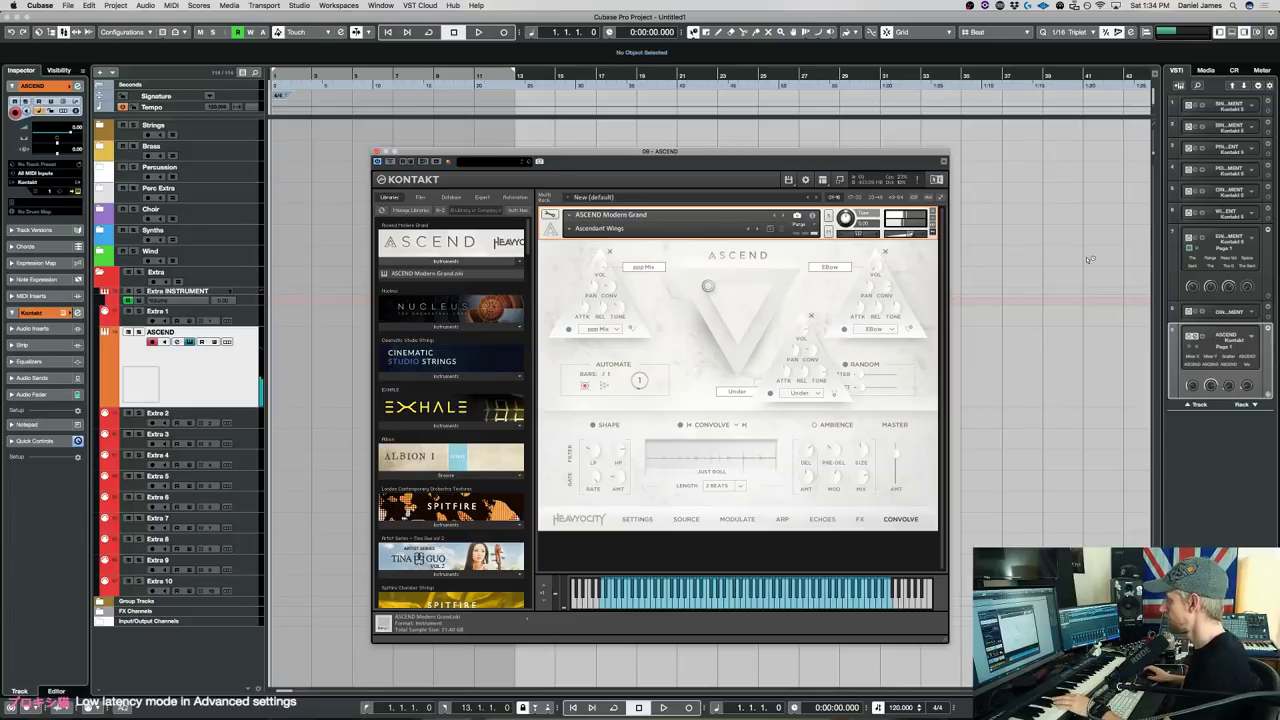
Advance to the Brushed Oceans (Pad) snapshot, compare it with The Gentleman piano on the Extra 1 track, and return to the ASCEND track.
click(757, 229)
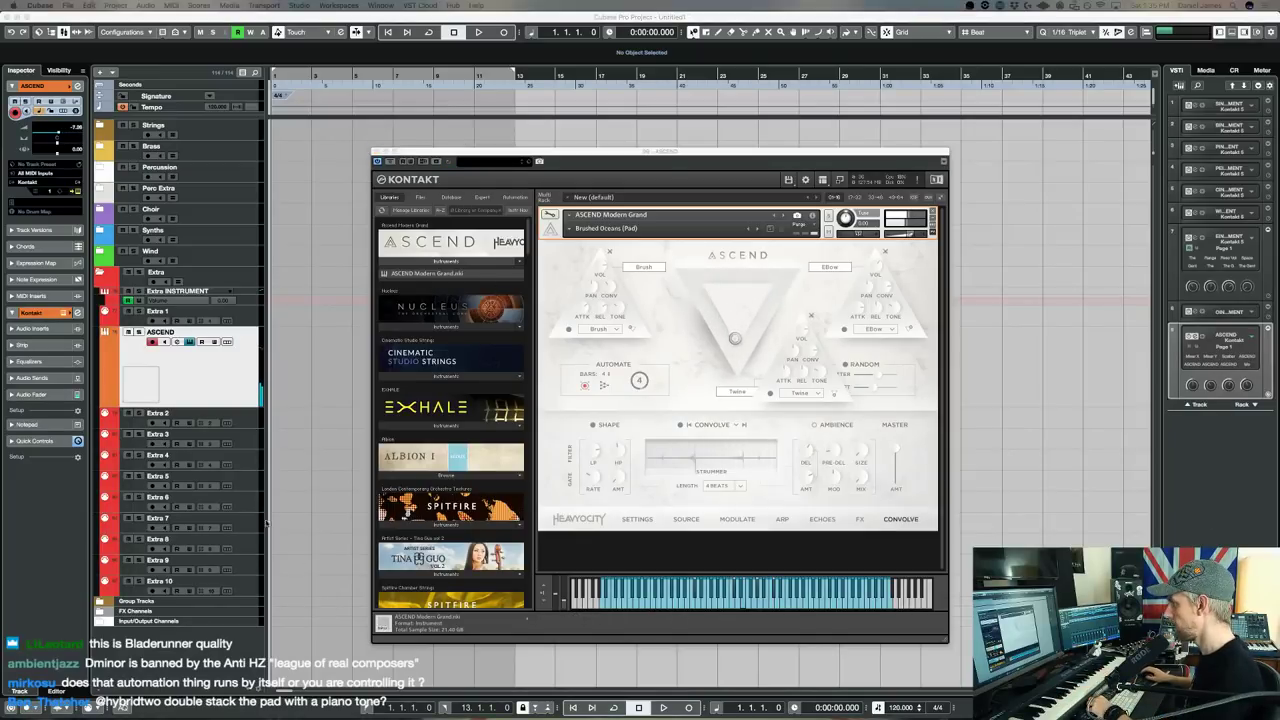
click(241, 320)
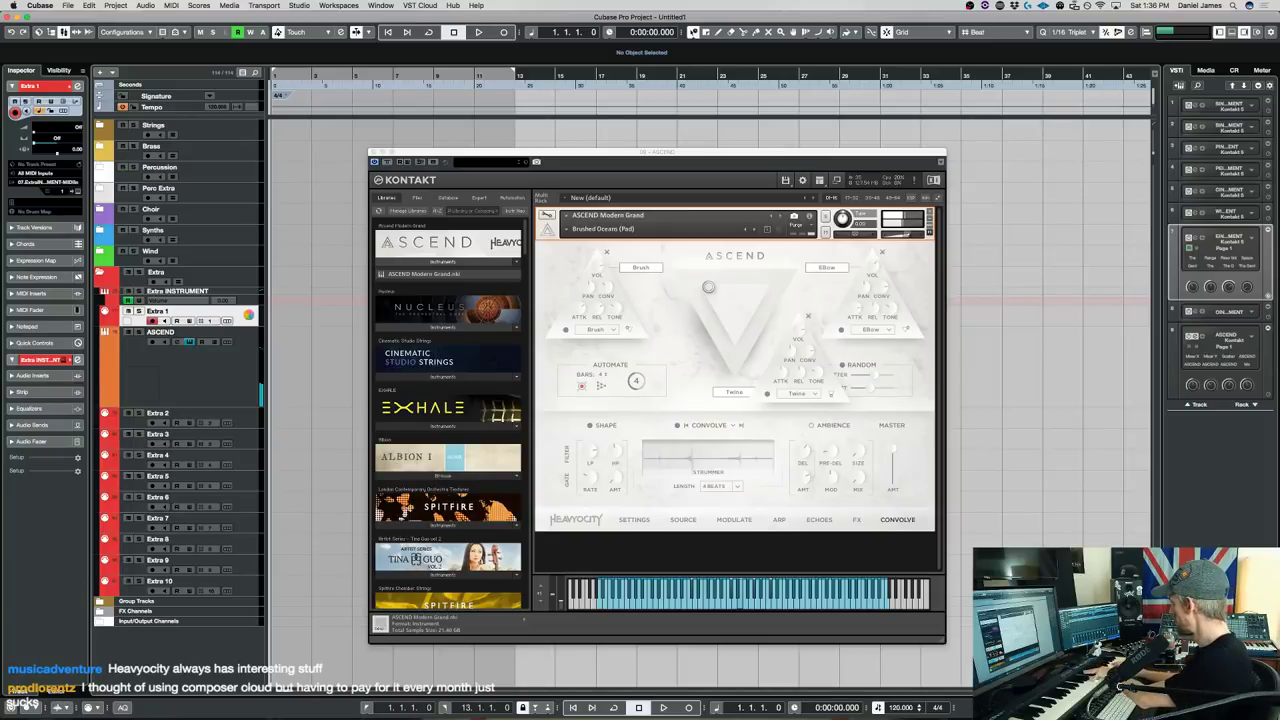
click(248, 315)
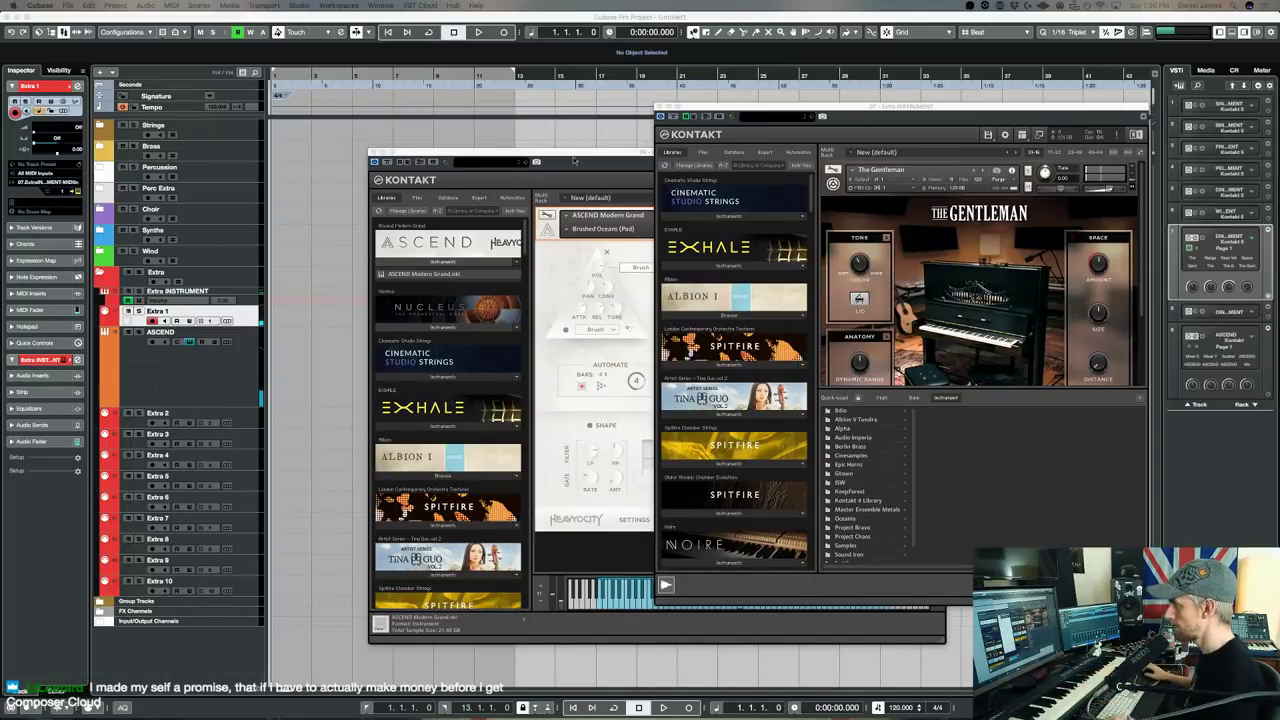
key(Down)
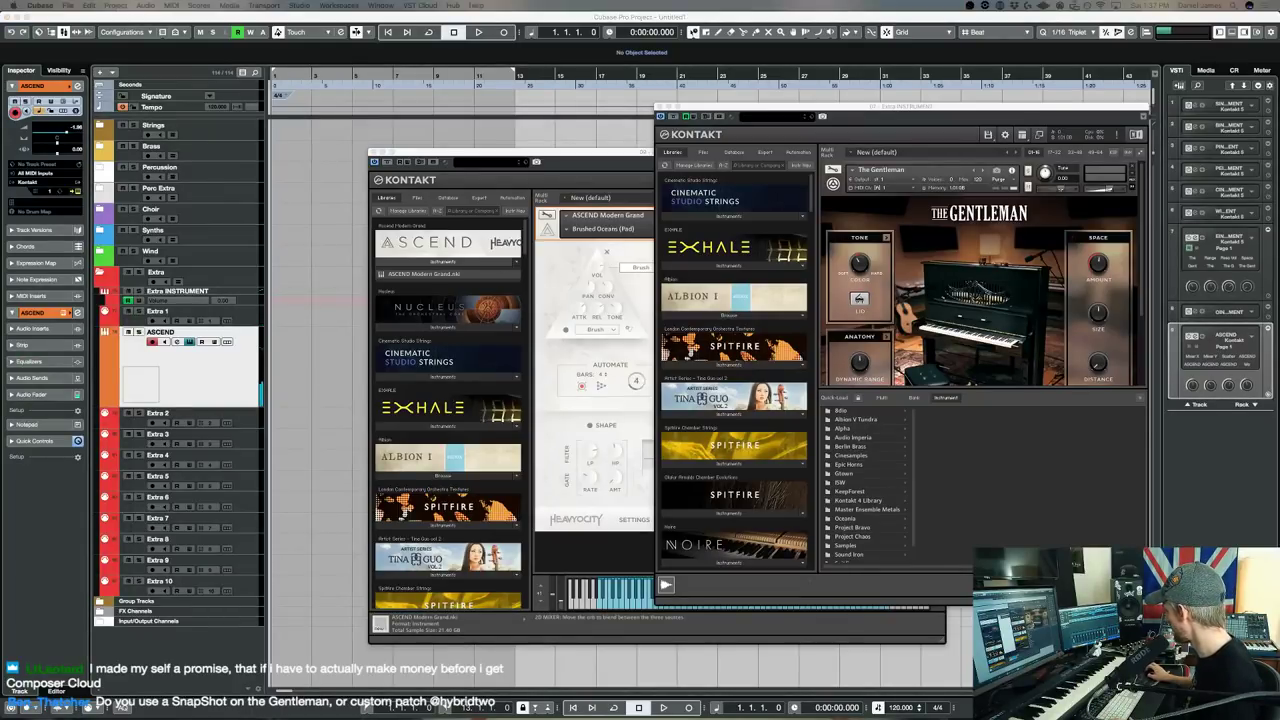
Bring the ASCEND instrument forward, advance to the Cosmic Plucks snapshot, and run the project playback briefly.
click(600, 230)
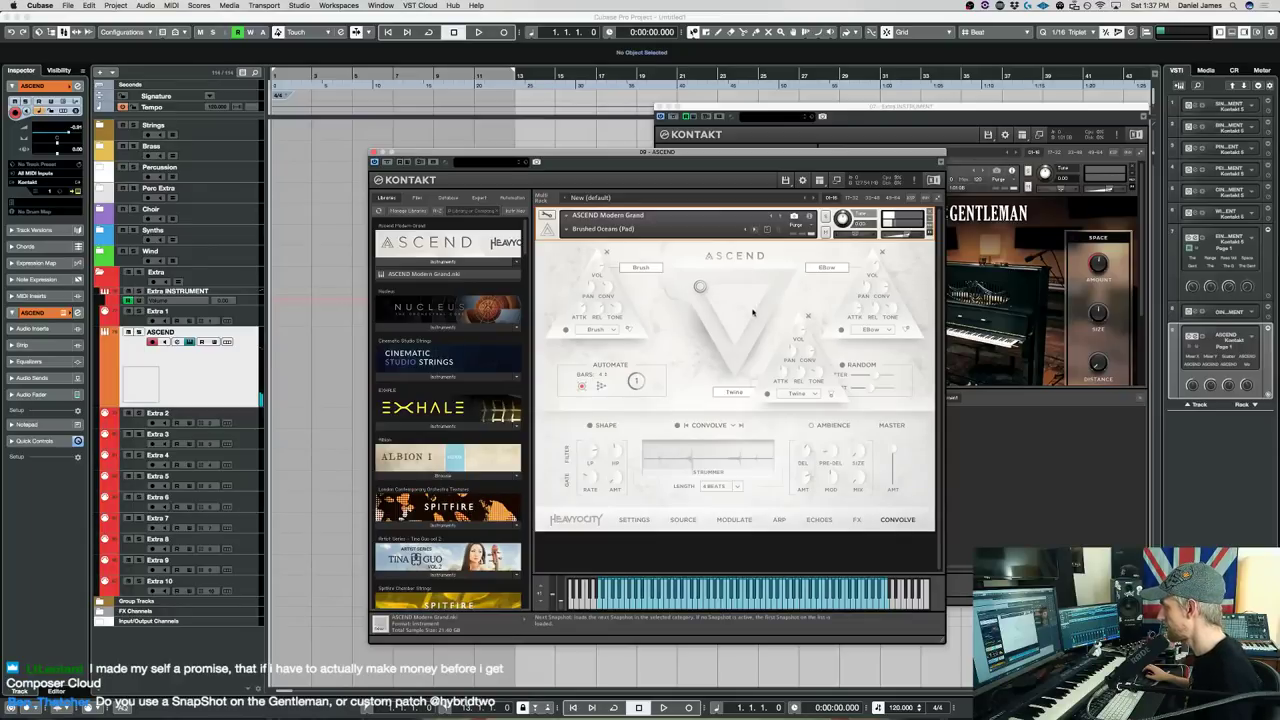
click(755, 230)
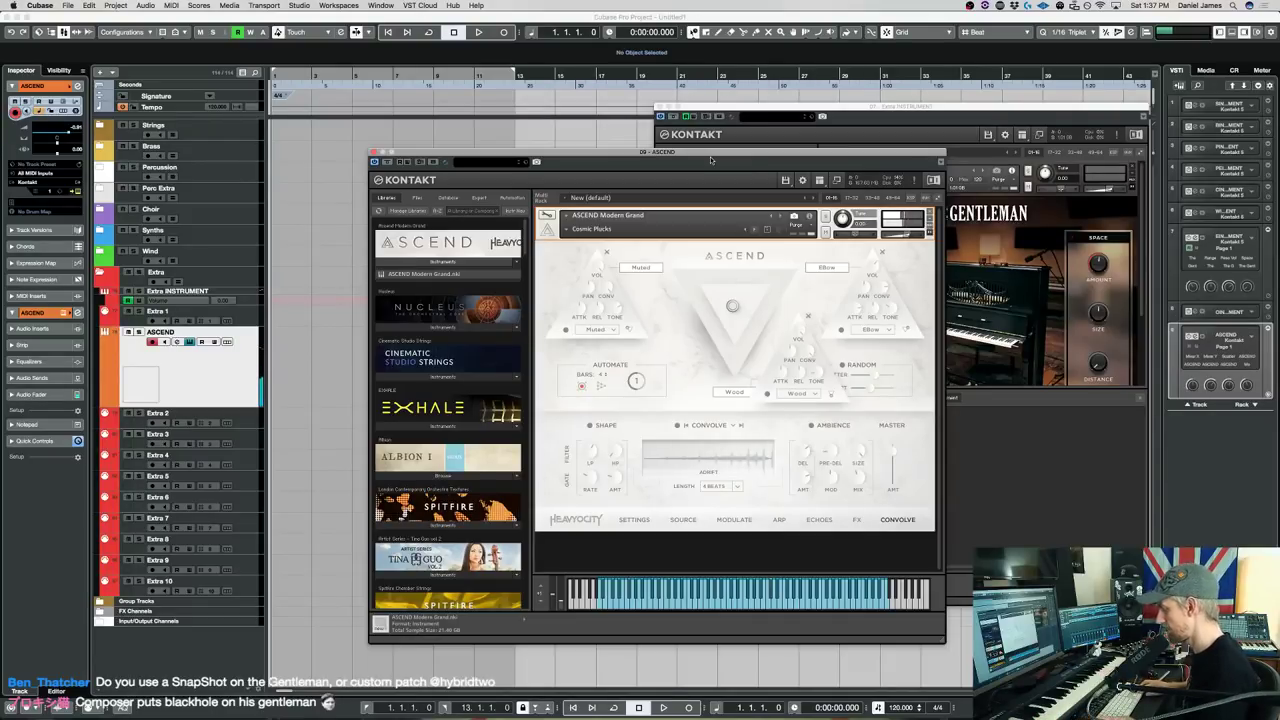
key(space)
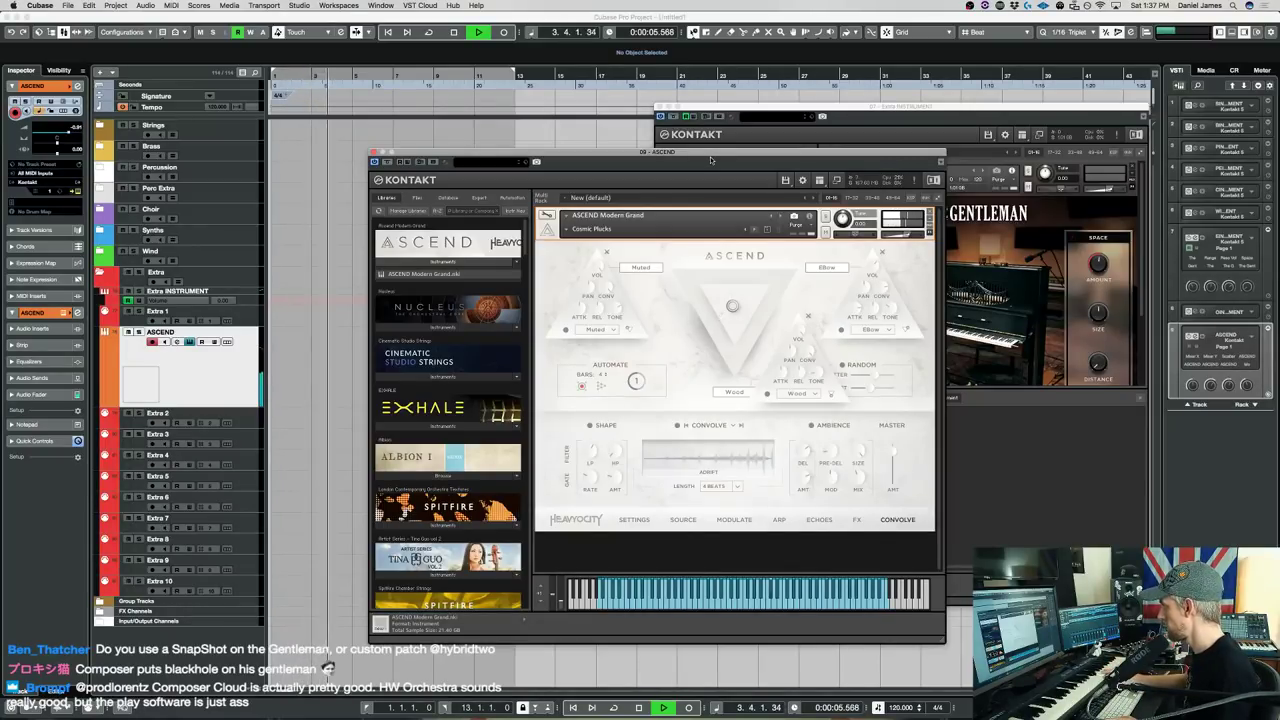
key(space)
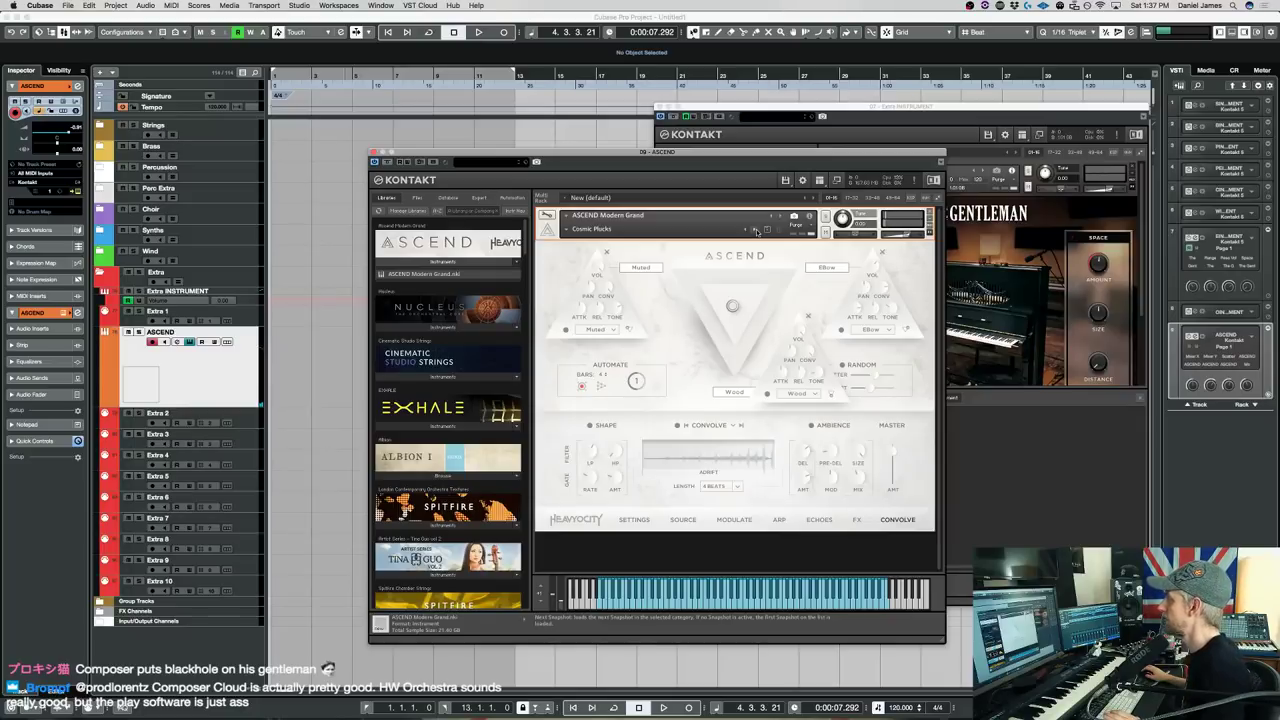
Audition the Delayed Strums and Delicate Soft Sustains snapshots, switching briefly to the Extra 1 track and back to ASCEND.
click(744, 229)
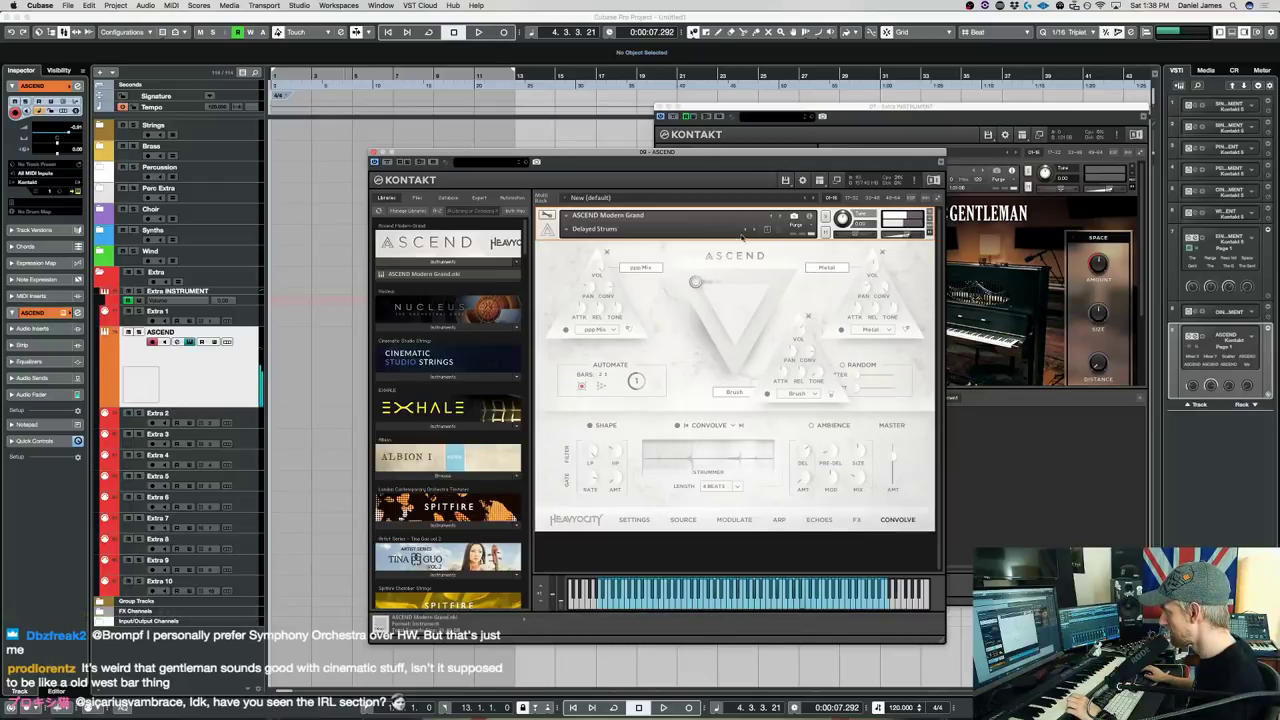
click(754, 231)
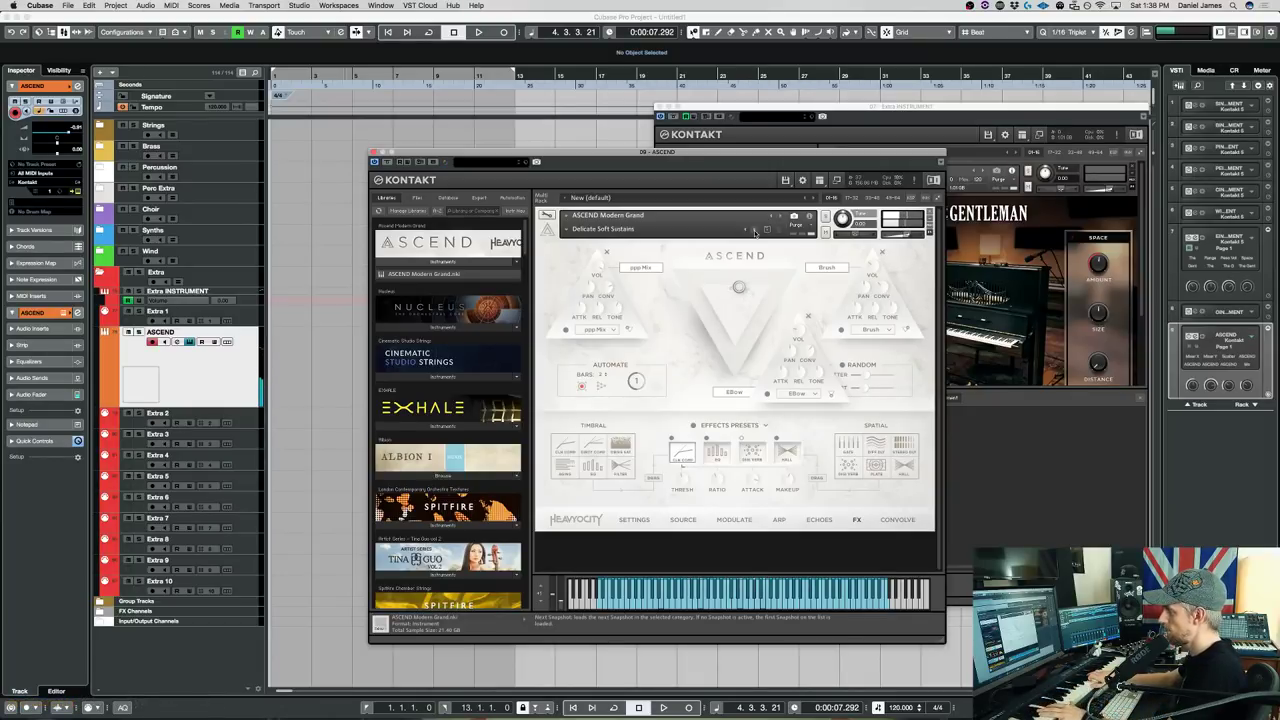
click(243, 319)
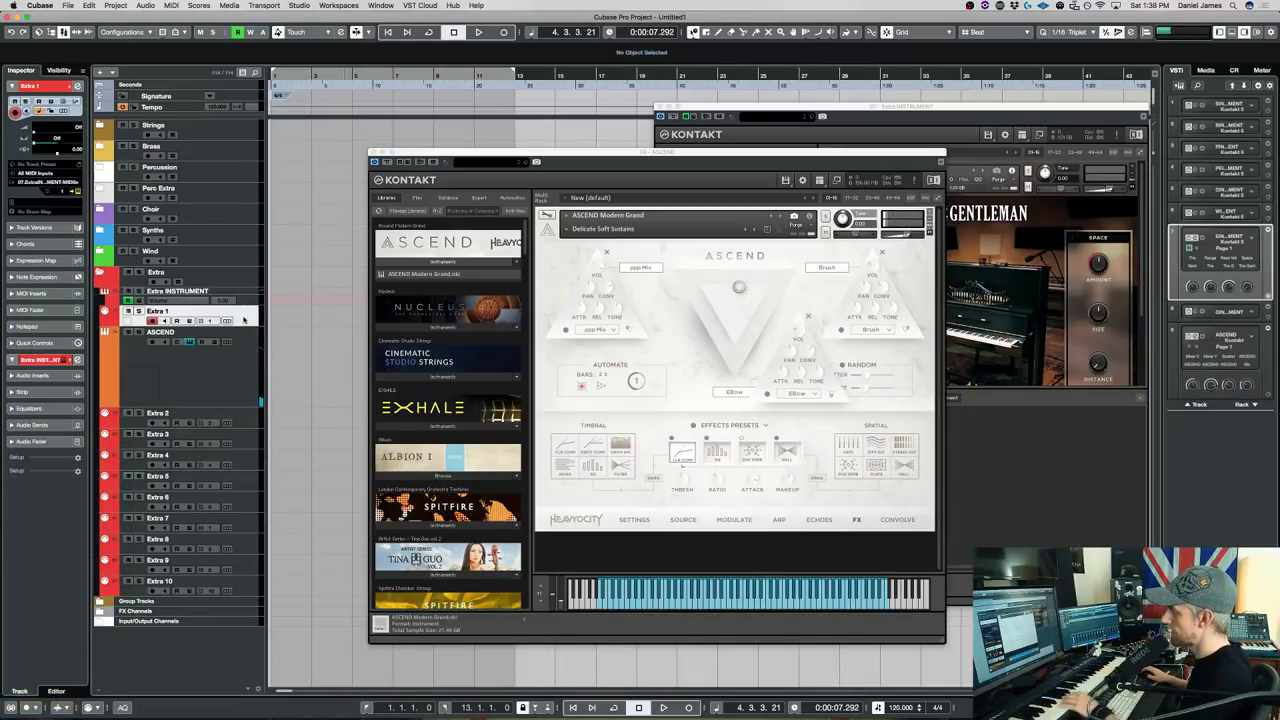
click(240, 344)
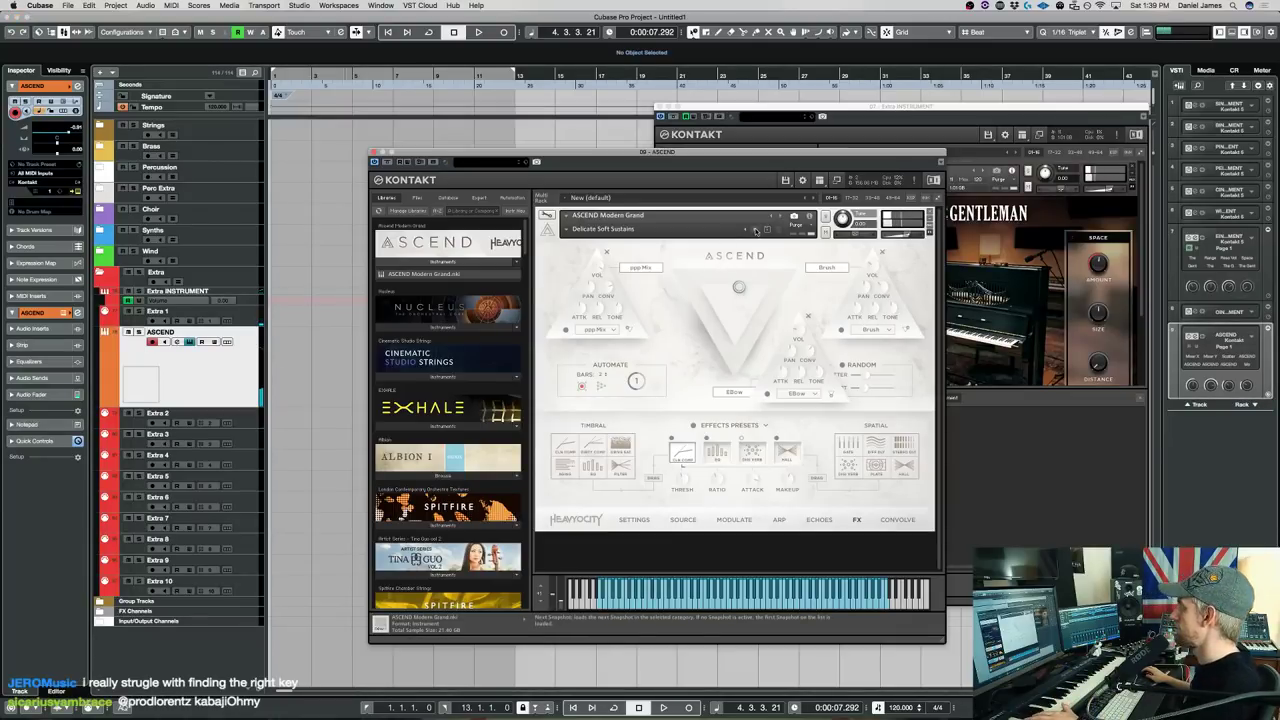
Step through the snapshots from Dreamy Metallic Fifths through Evolving Muted Resonances (Pad), Fifths Fading and Foreboding Key Imprints to Fragile States.
click(755, 230)
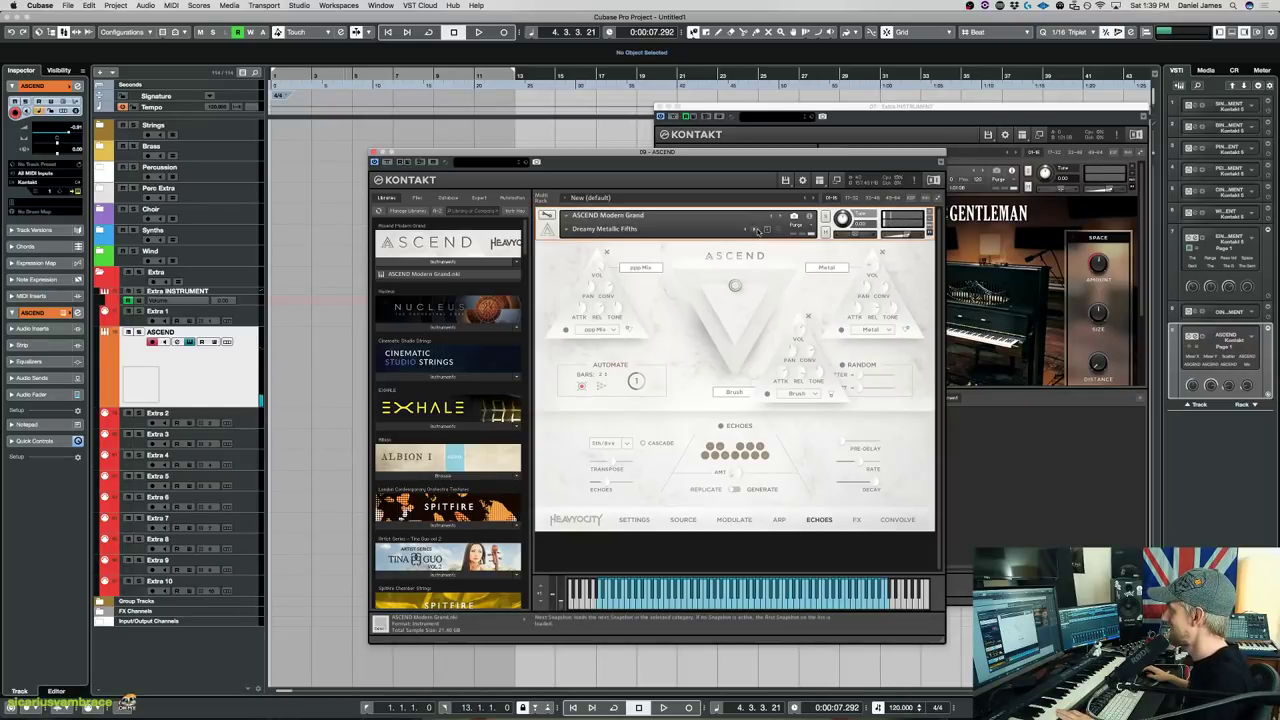
click(757, 229)
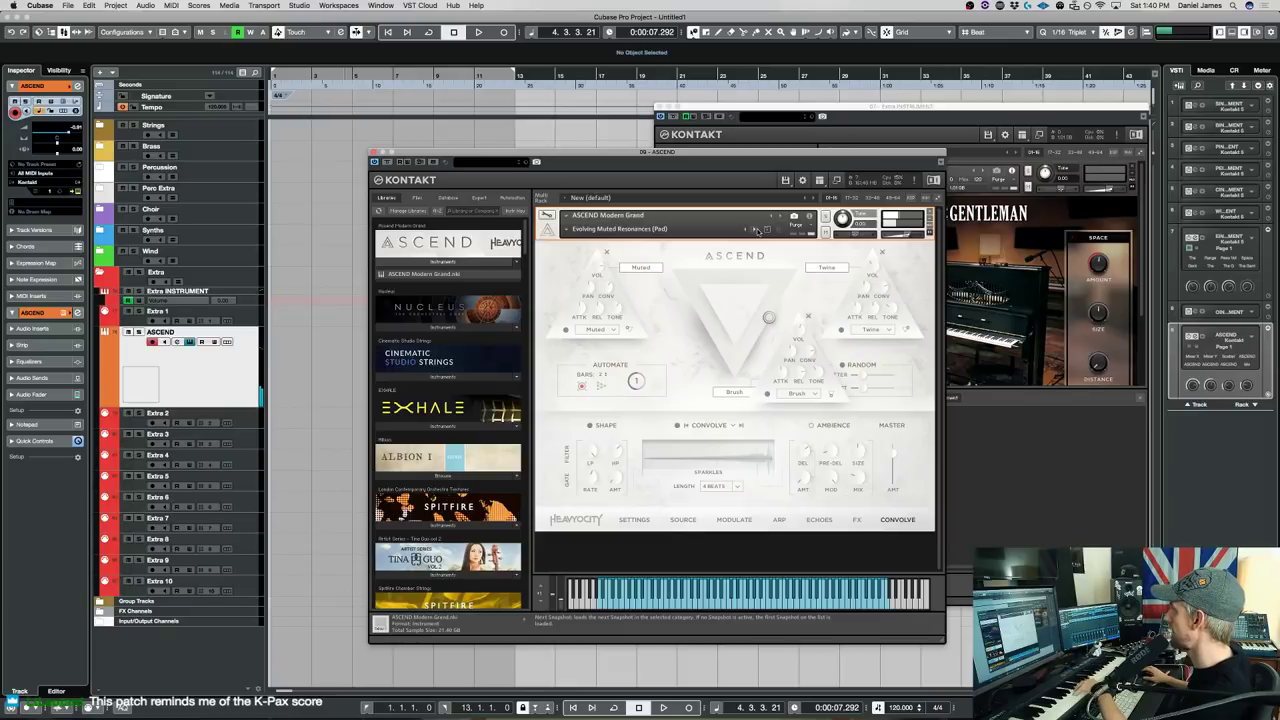
click(757, 231)
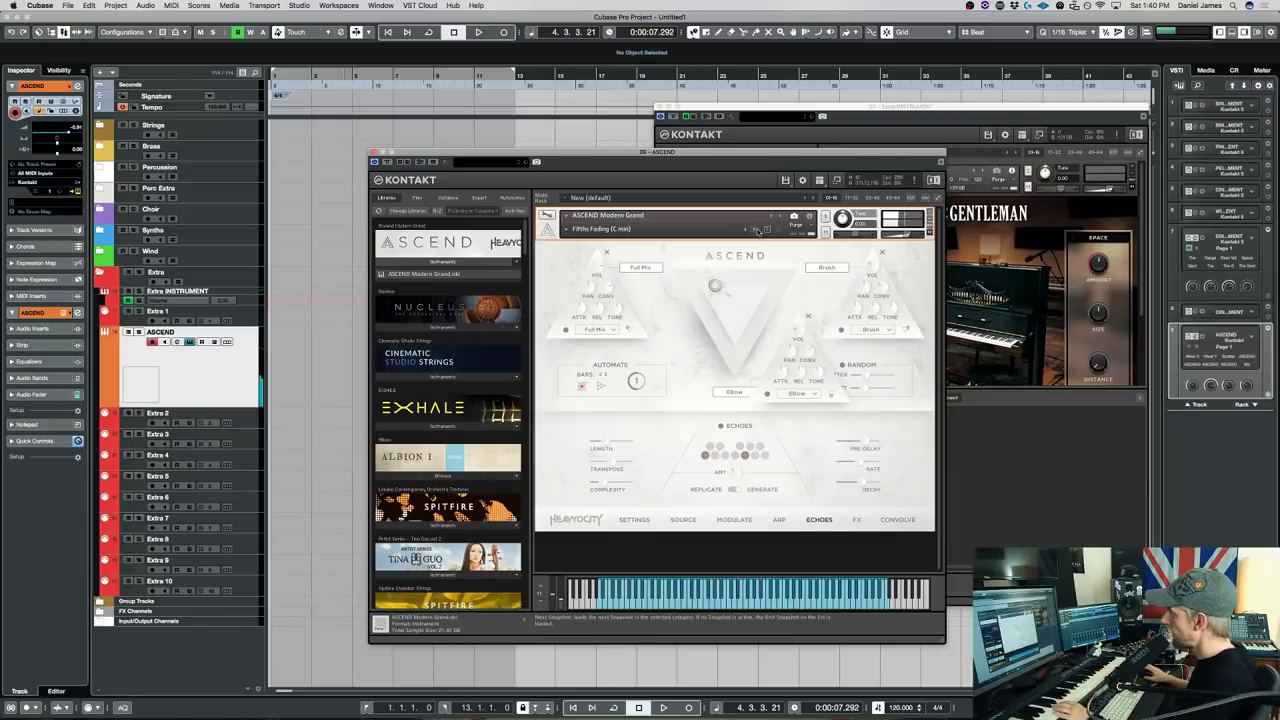
click(755, 229)
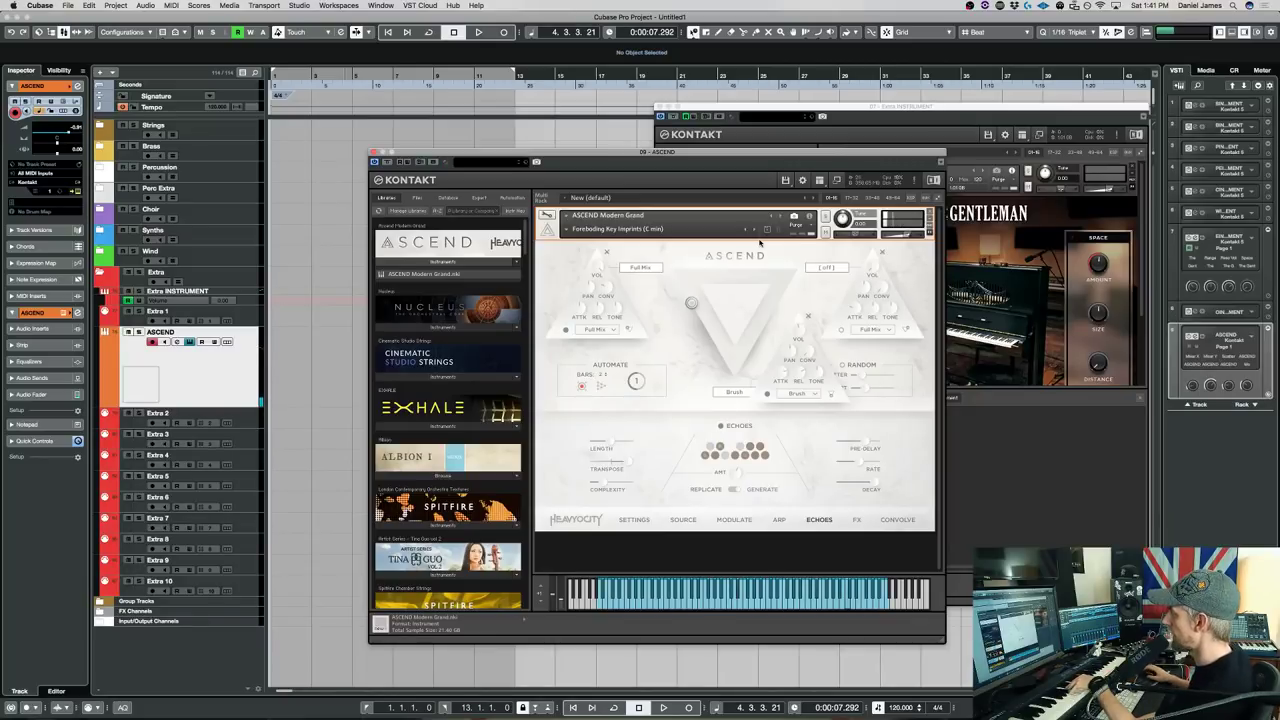
click(754, 231)
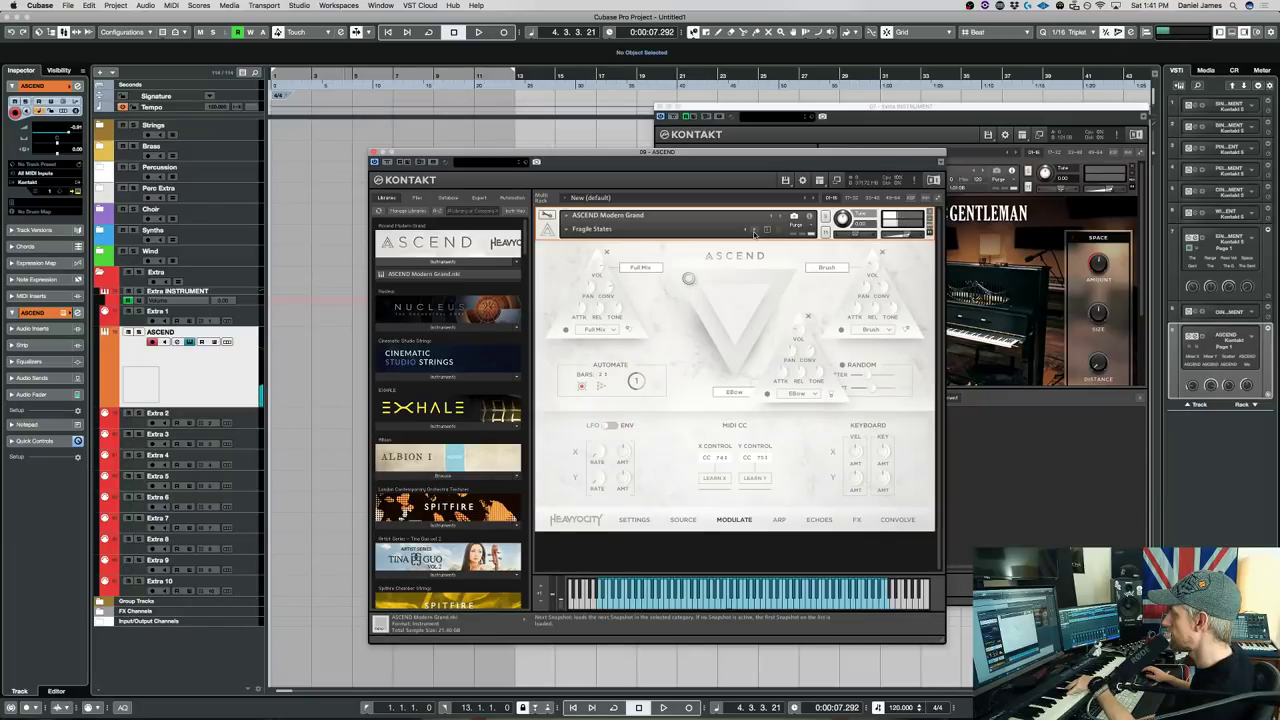
Return to the Foreboding Key Imprints (C min) snapshot and audition it with the project playing from the start.
key(Home)
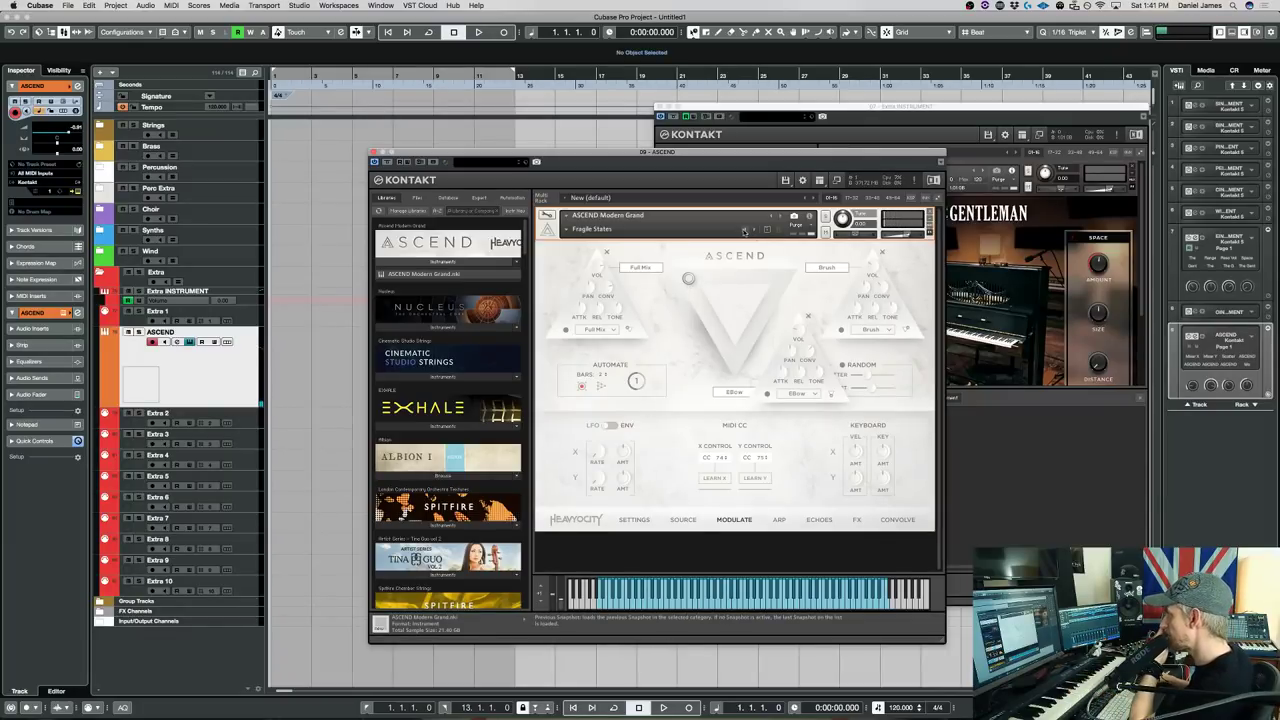
click(744, 231)
key(space)
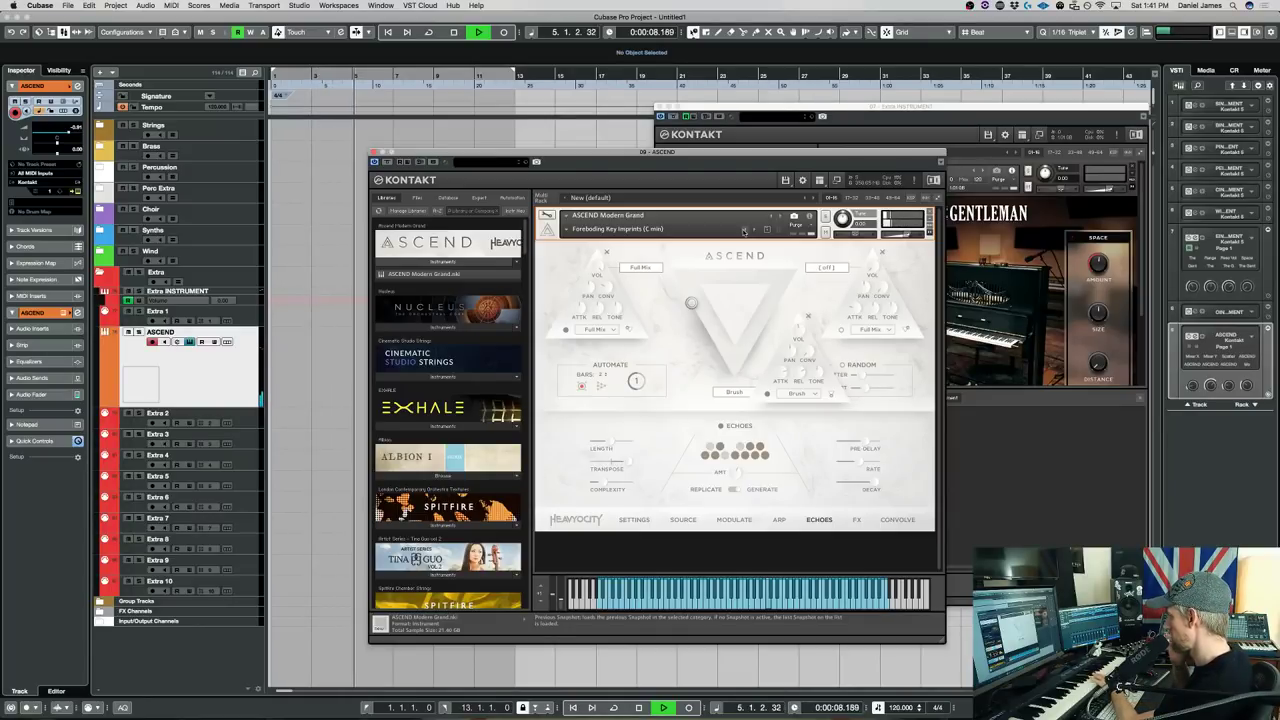
key(space)
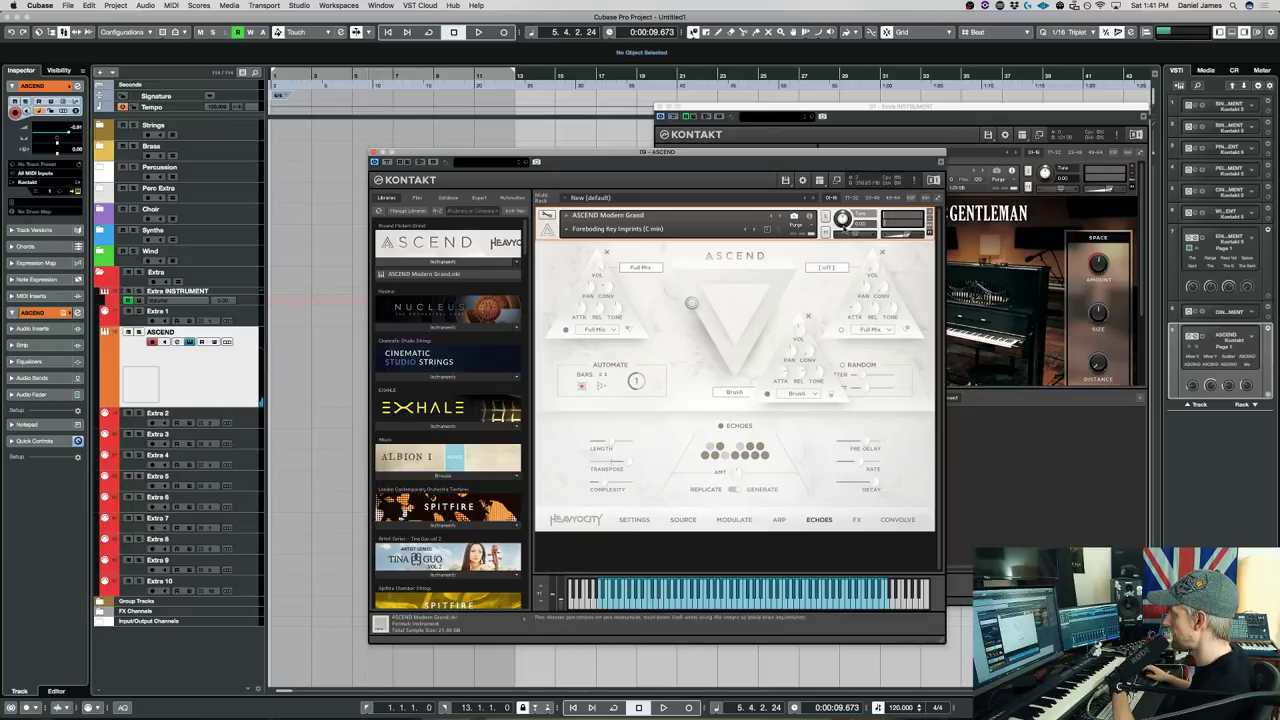
Advance through the Fragile States and Haunting Grand snapshots to Metal Insides (Pad).
click(756, 230)
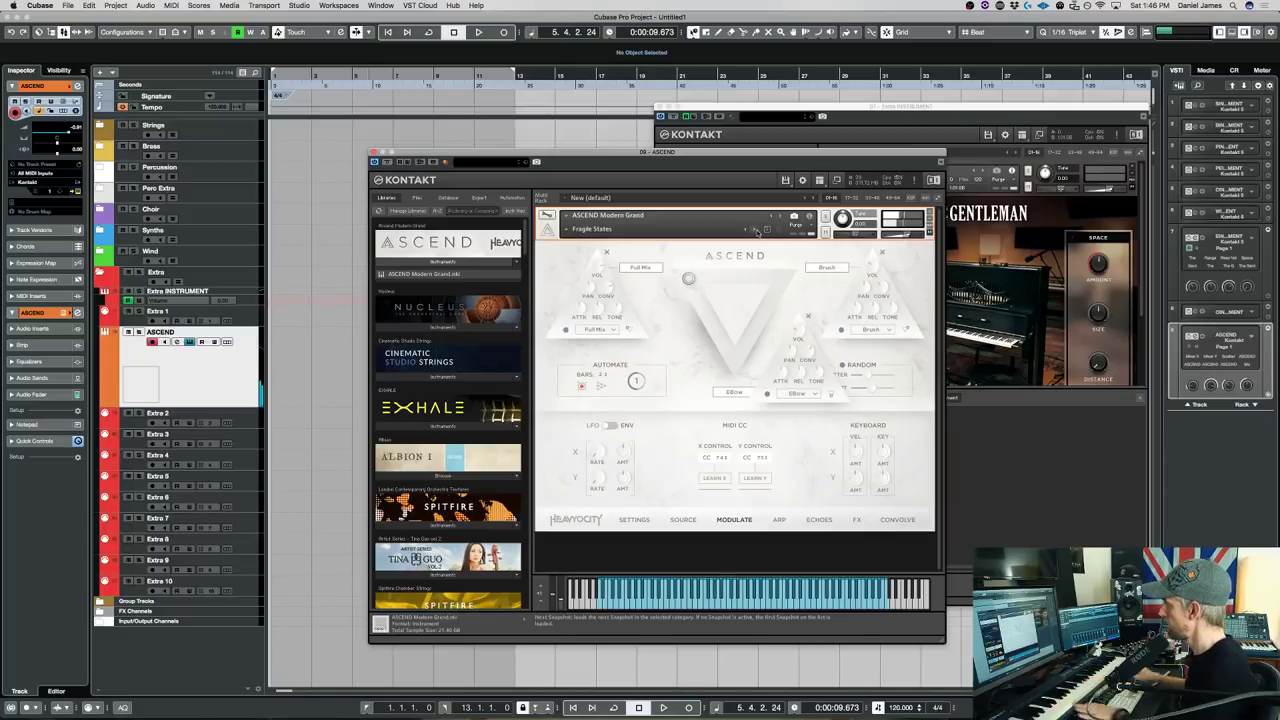
click(756, 230)
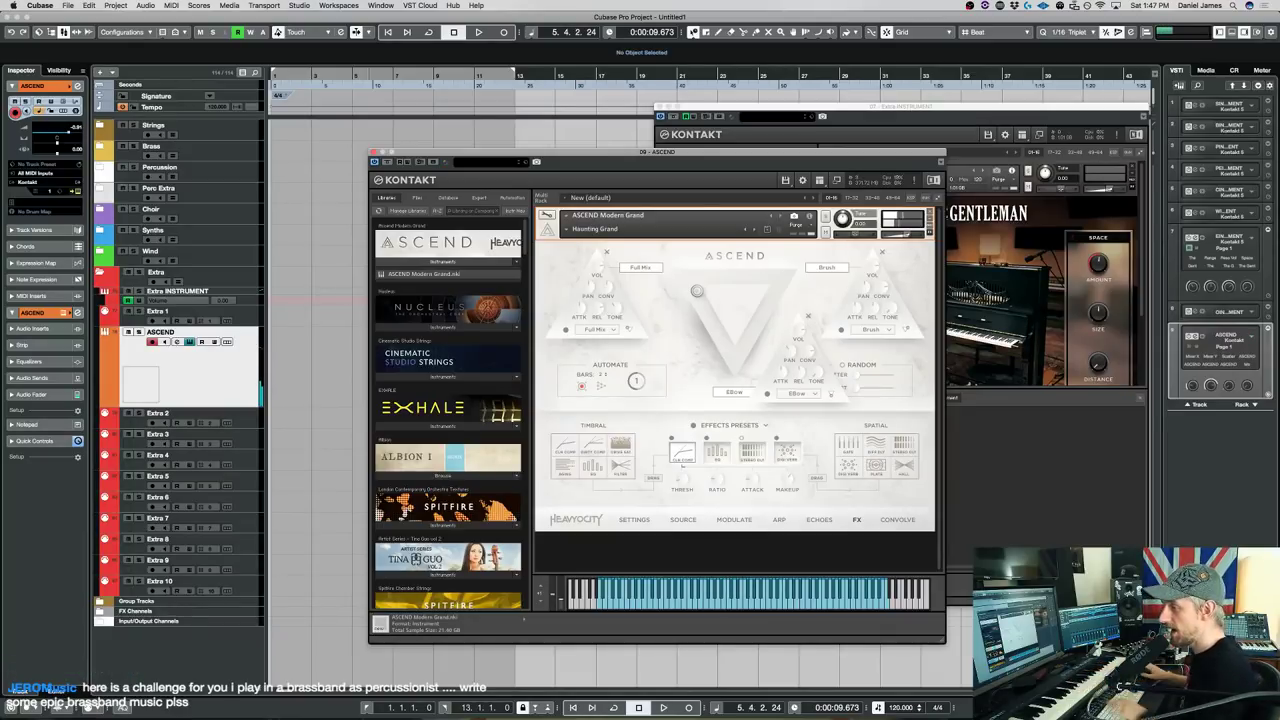
key(super+Tab)
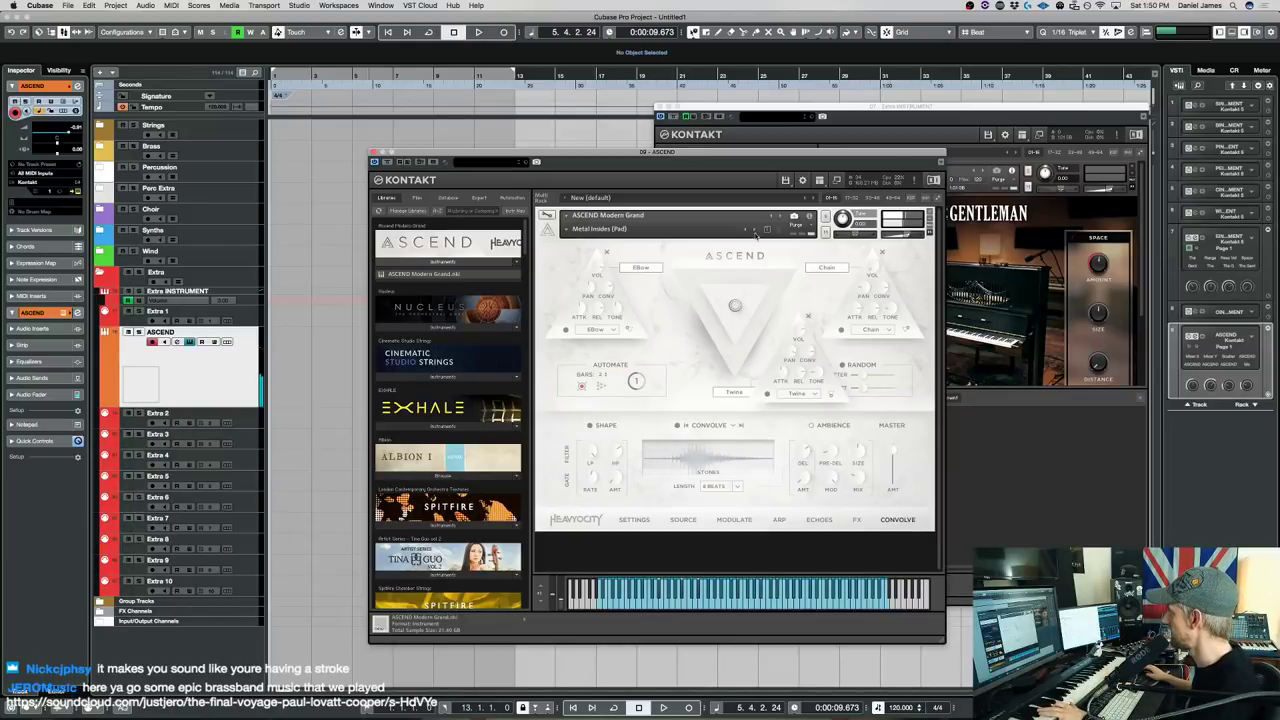
Audition the next snapshots in turn: Metallic Everglow, Minor Meditations (G min) and Muted Cascades.
click(754, 229)
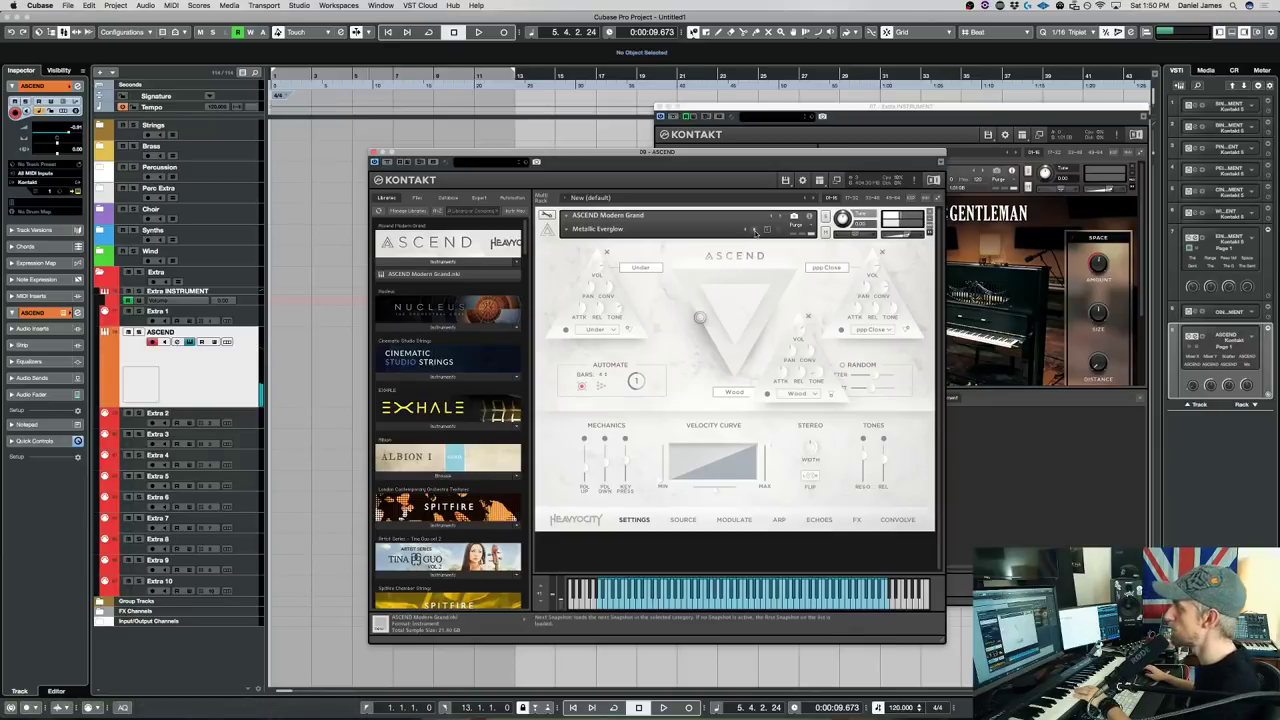
click(755, 231)
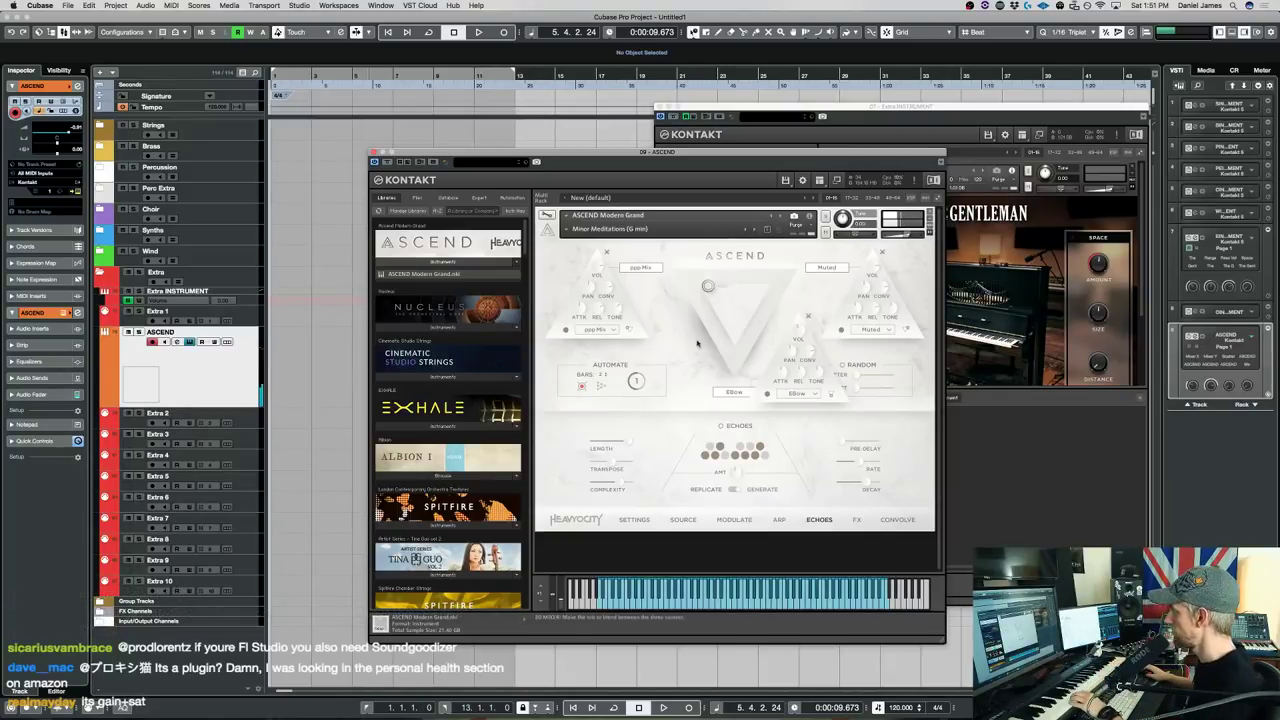
click(753, 230)
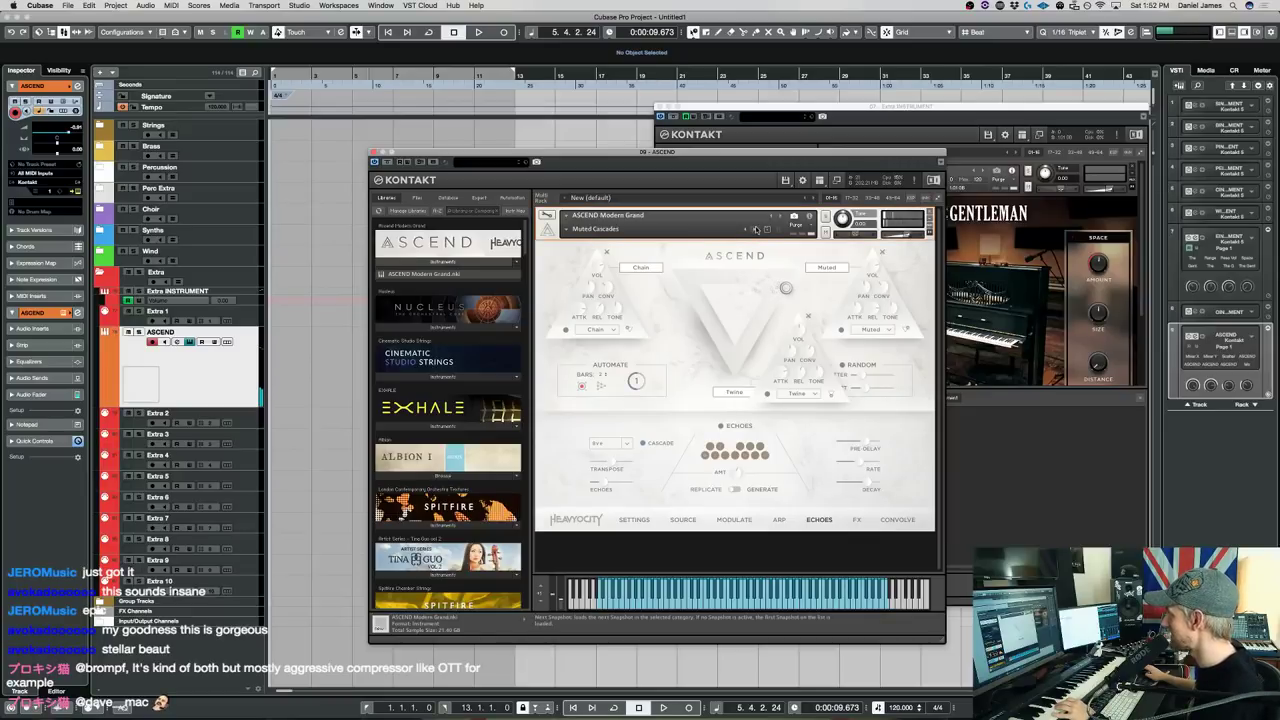
Load the Ominous Bell Tolls snapshot, compare it with the piano on the Extra 1 track, and reselect the ASCEND track.
click(756, 229)
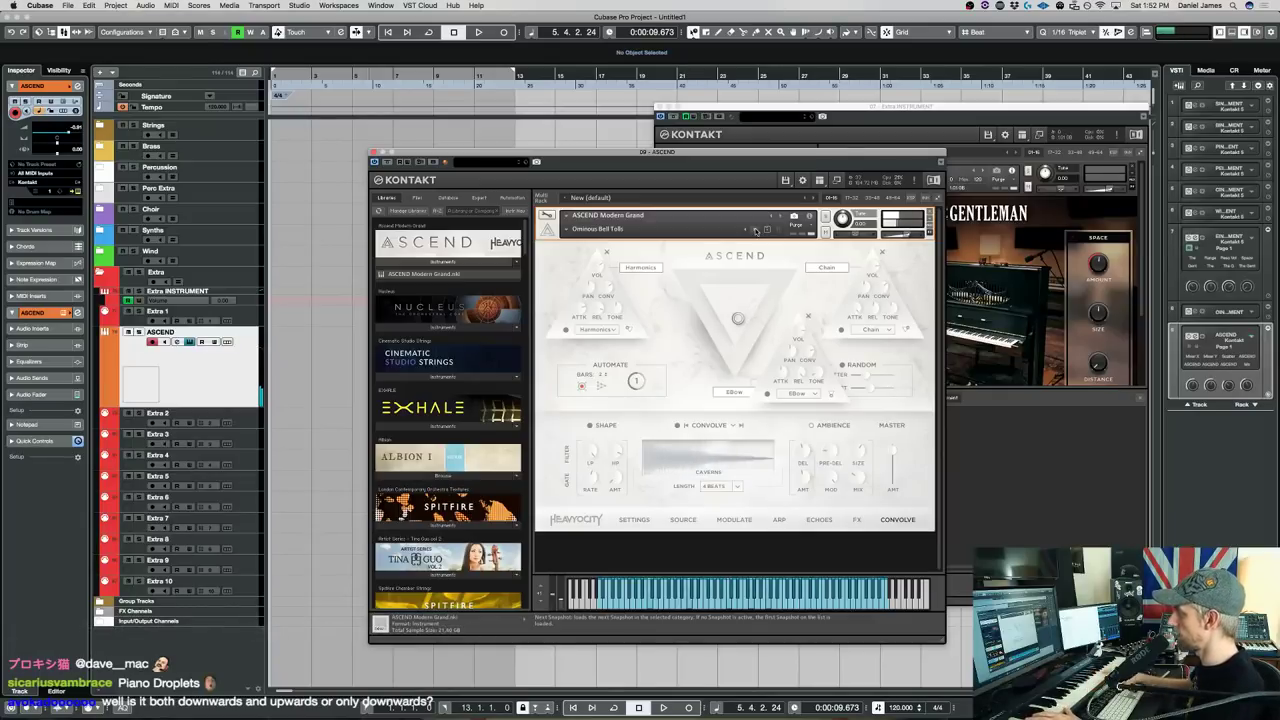
click(249, 317)
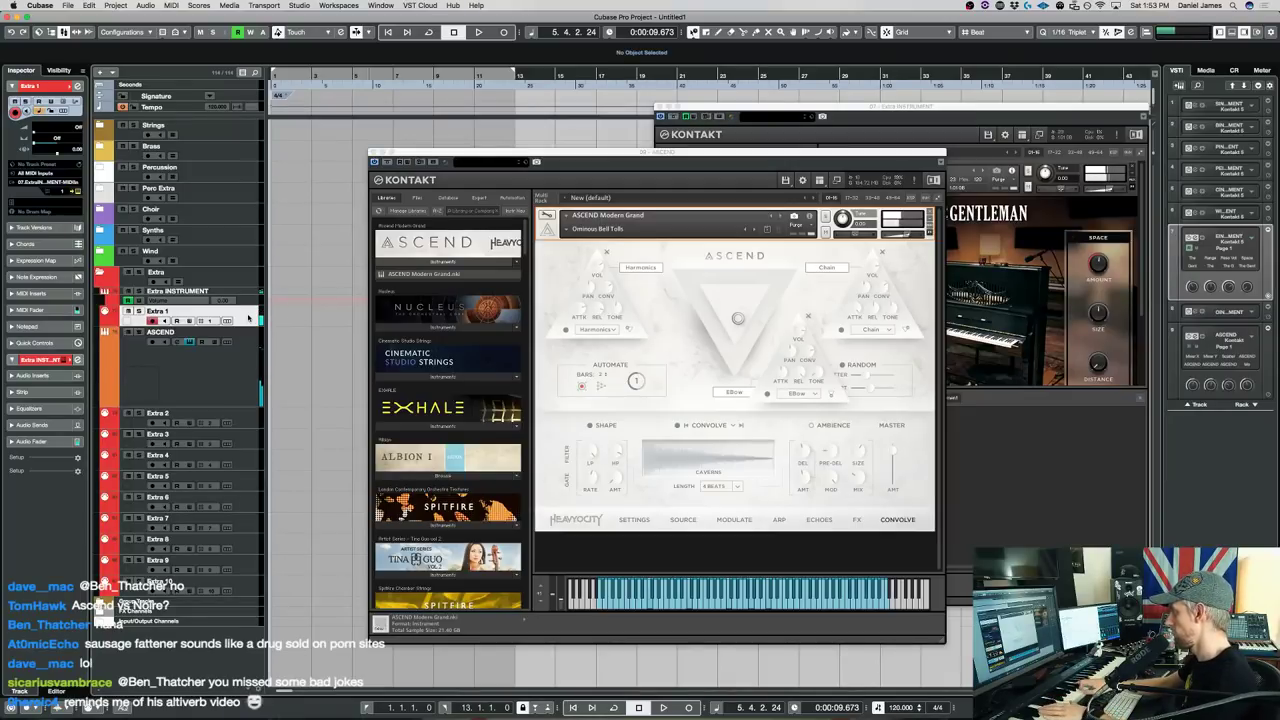
key(Down)
Audition the Plucked Emotive Pad snapshot and move on to Punchy Plucker.
click(756, 231)
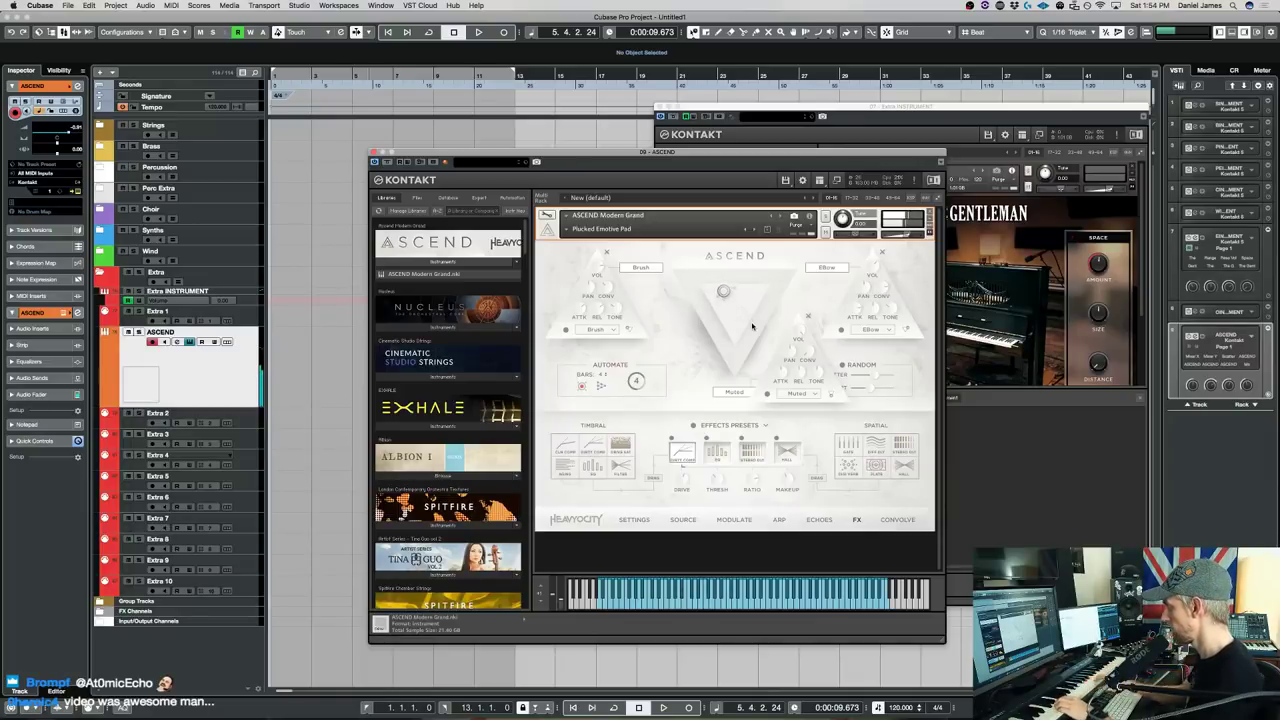
click(757, 230)
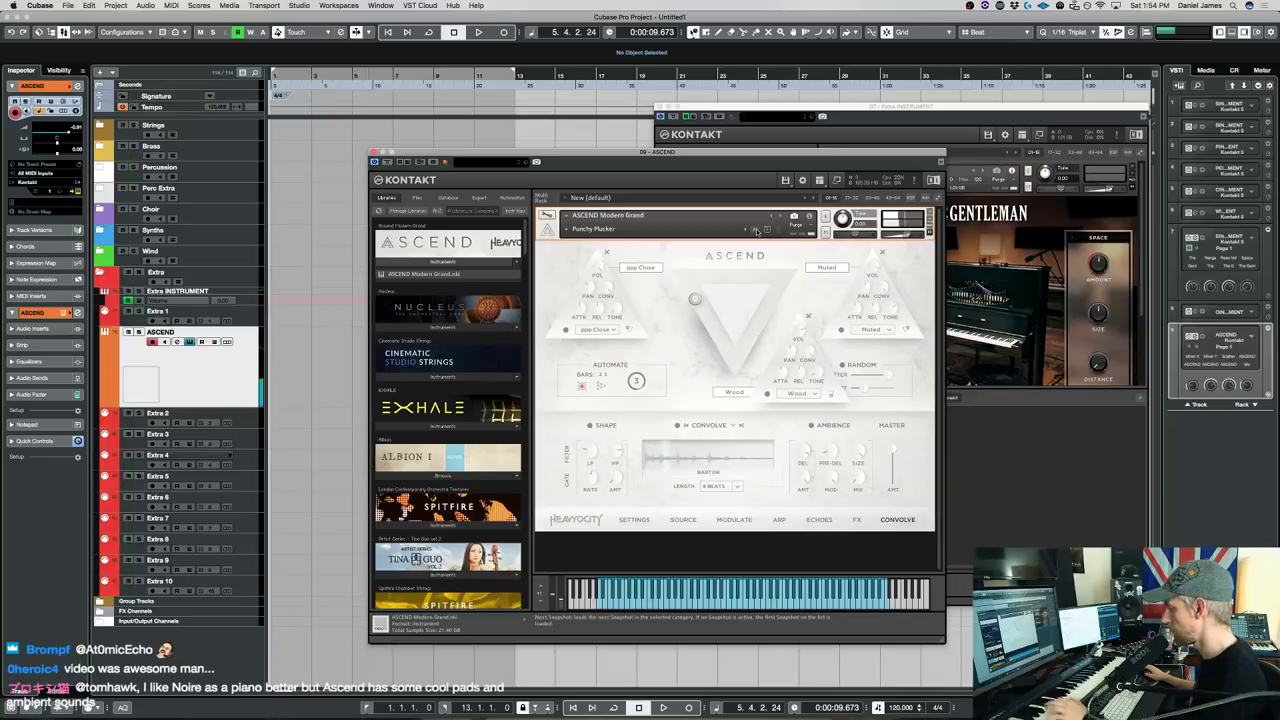
Load the Art Installation (Pad) snapshot from the Extended category of ASCEND Modern Grand.
click(565, 229)
mouse_move(577, 238)
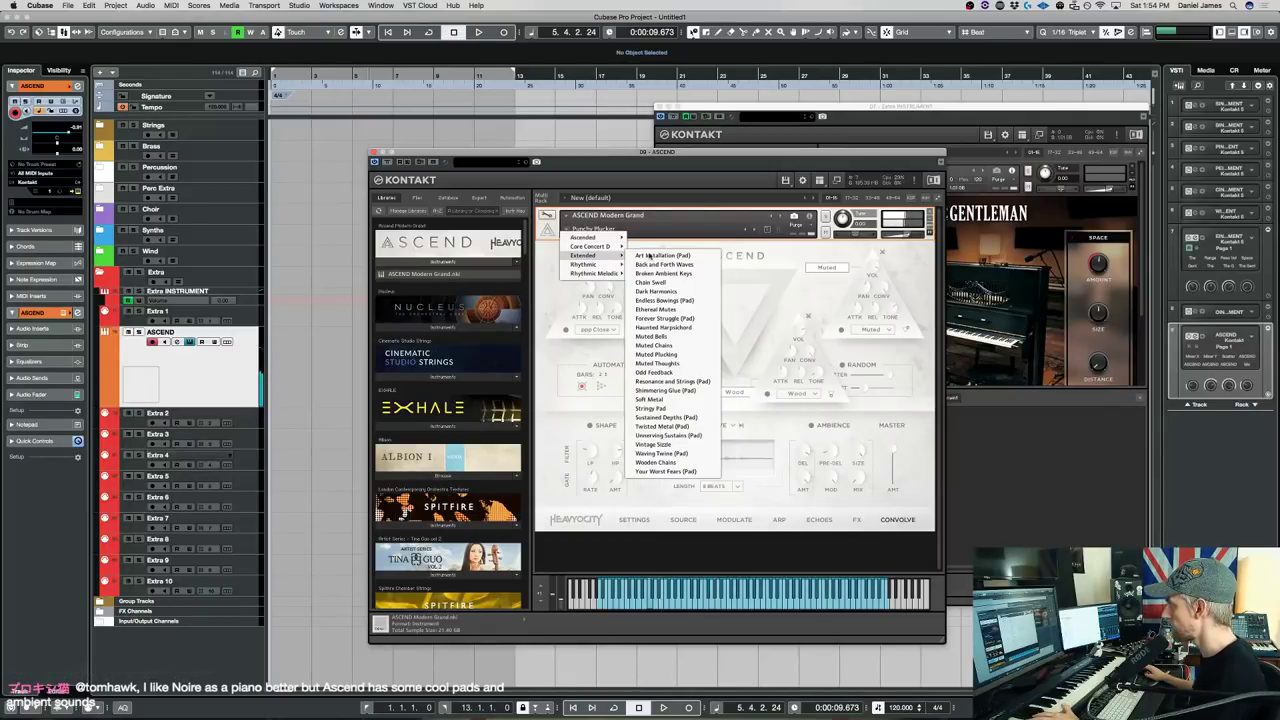
key(Return)
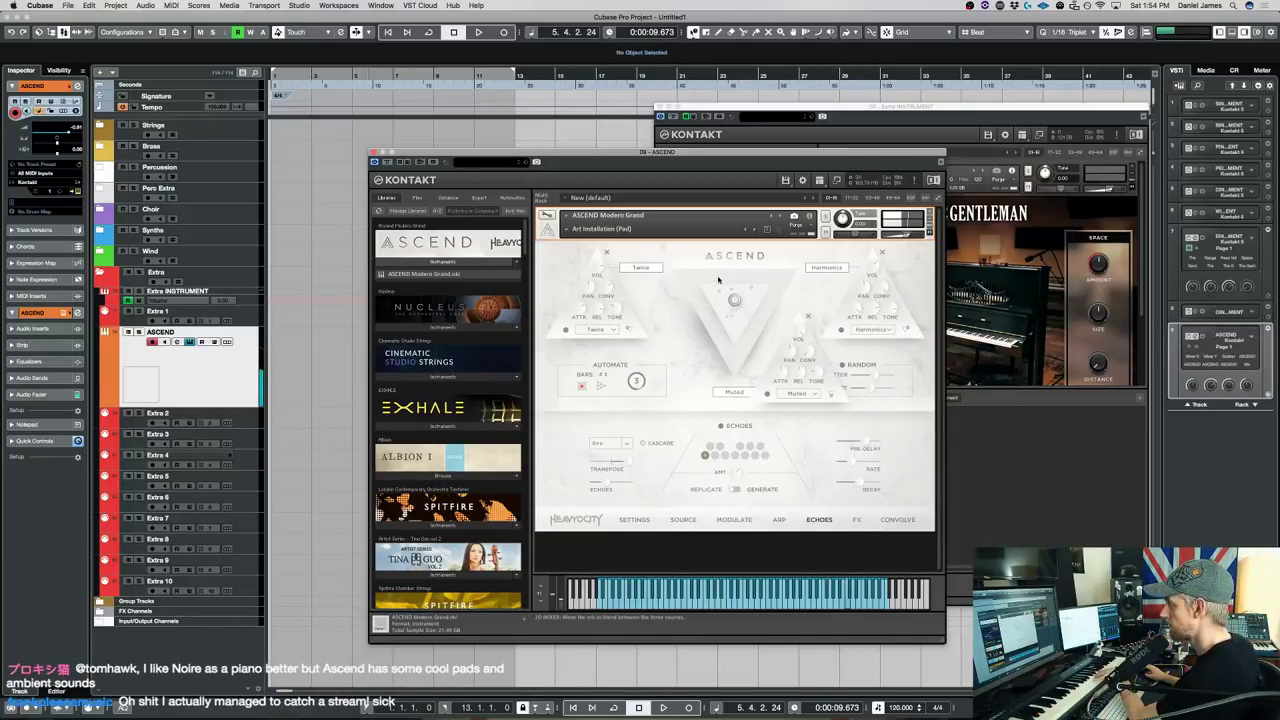
Audition the following Extended snapshots: Back and Forth Waves, Broken Ambient Keys, Chain Swell and Dark Harmonics.
click(756, 229)
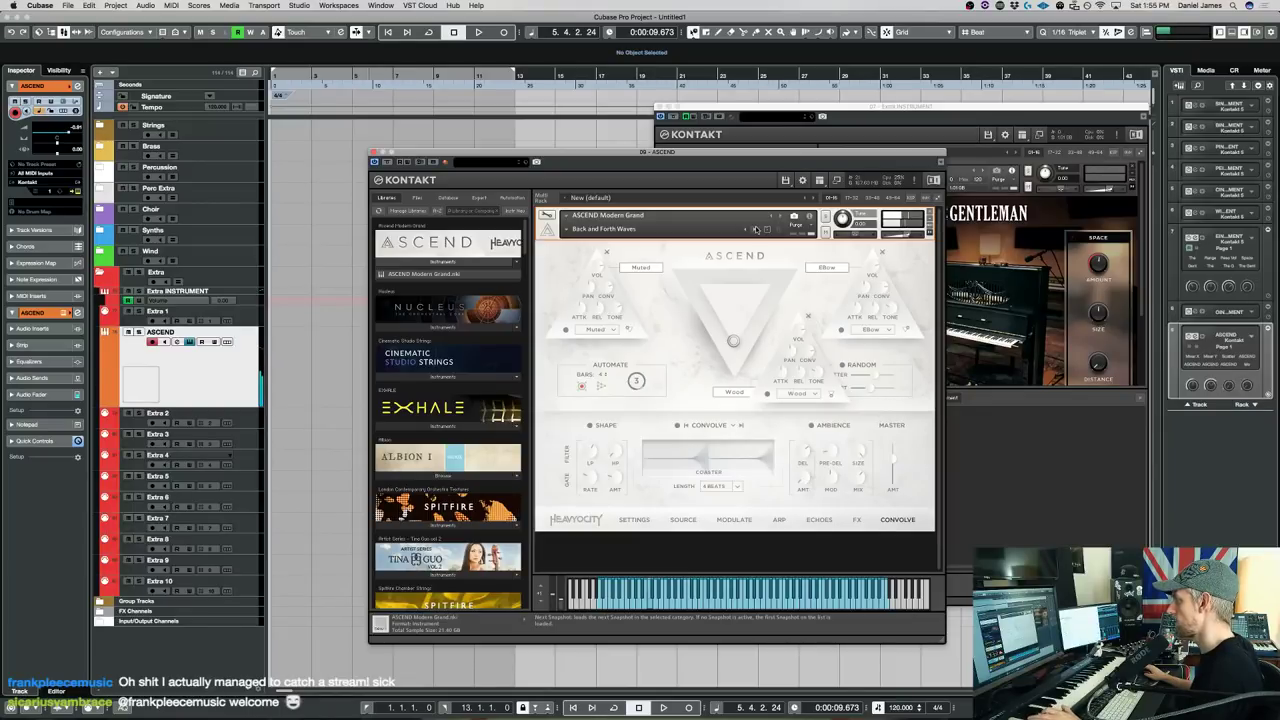
click(757, 229)
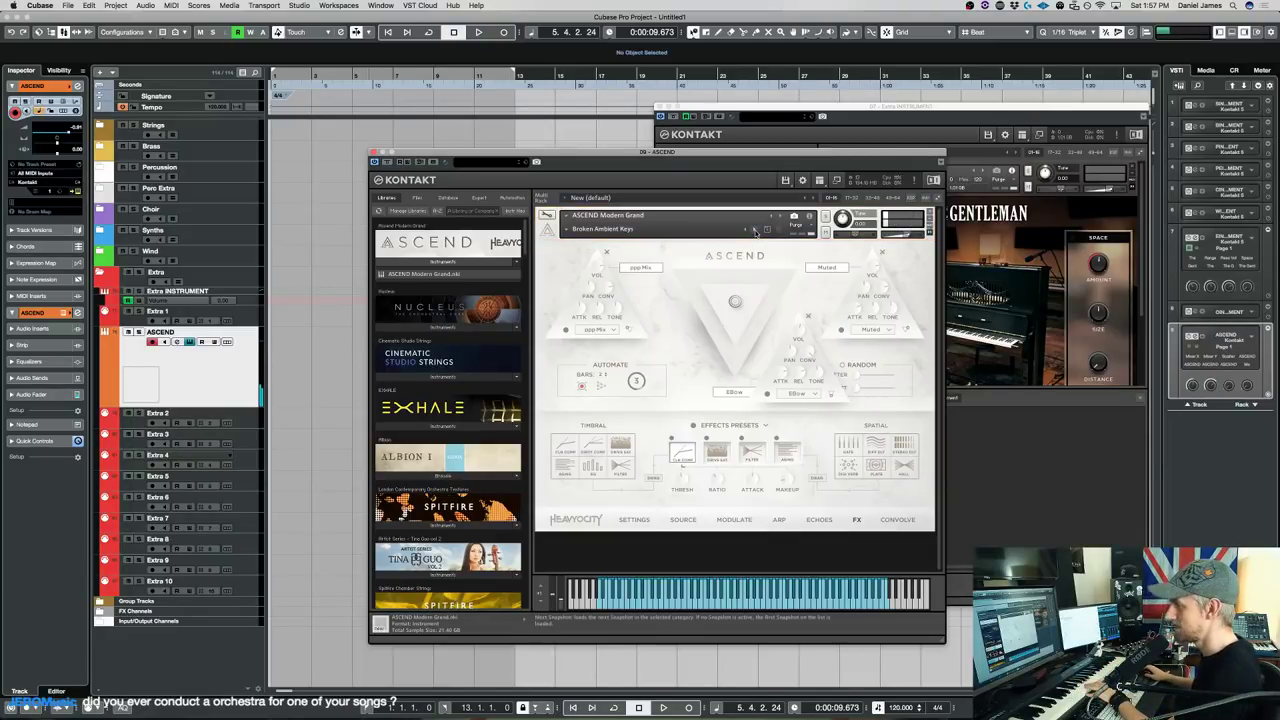
click(755, 231)
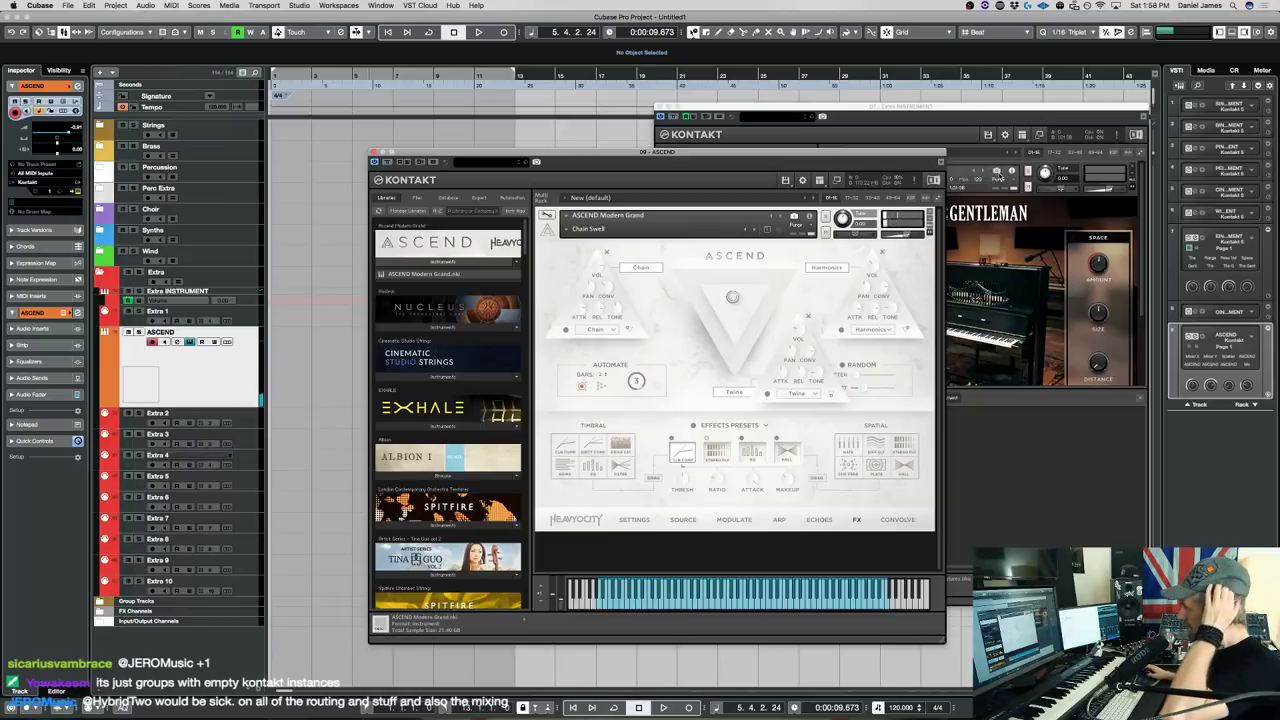
click(753, 230)
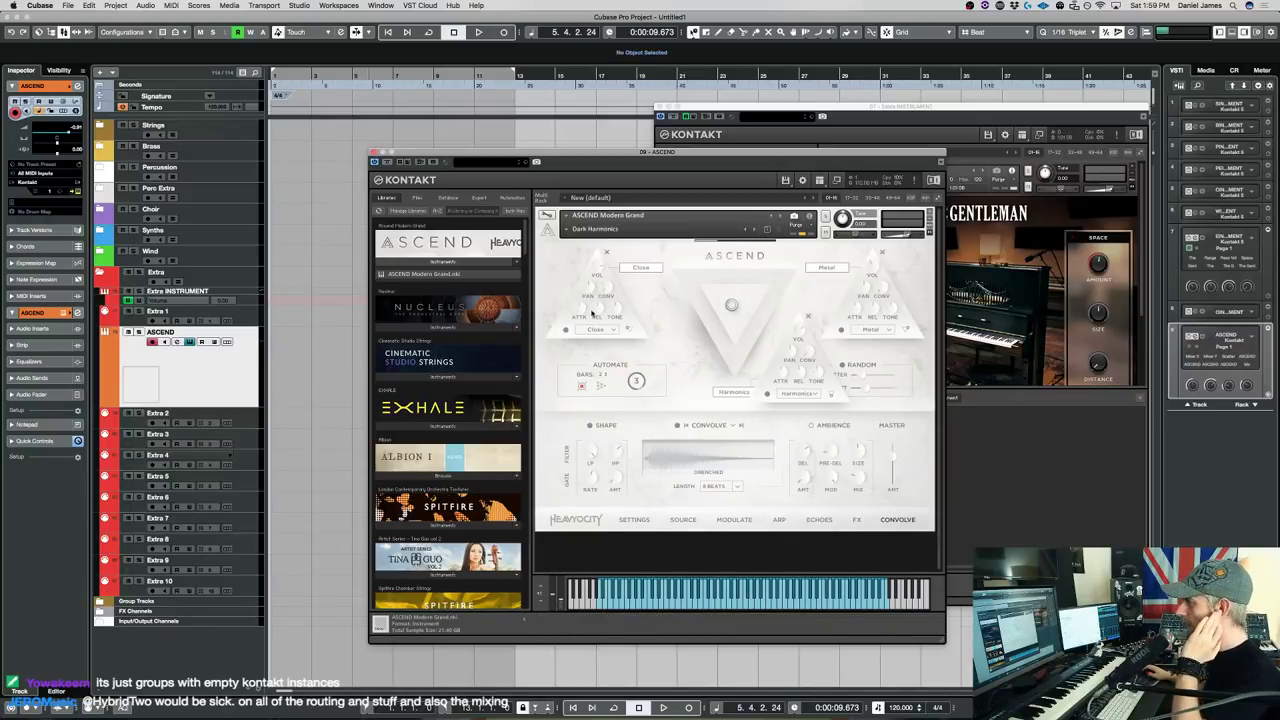
Bring up the MixConsole, clear away the open Kontakt and Blackhole plug-in windows, and hide the mixer again.
click(316, 185)
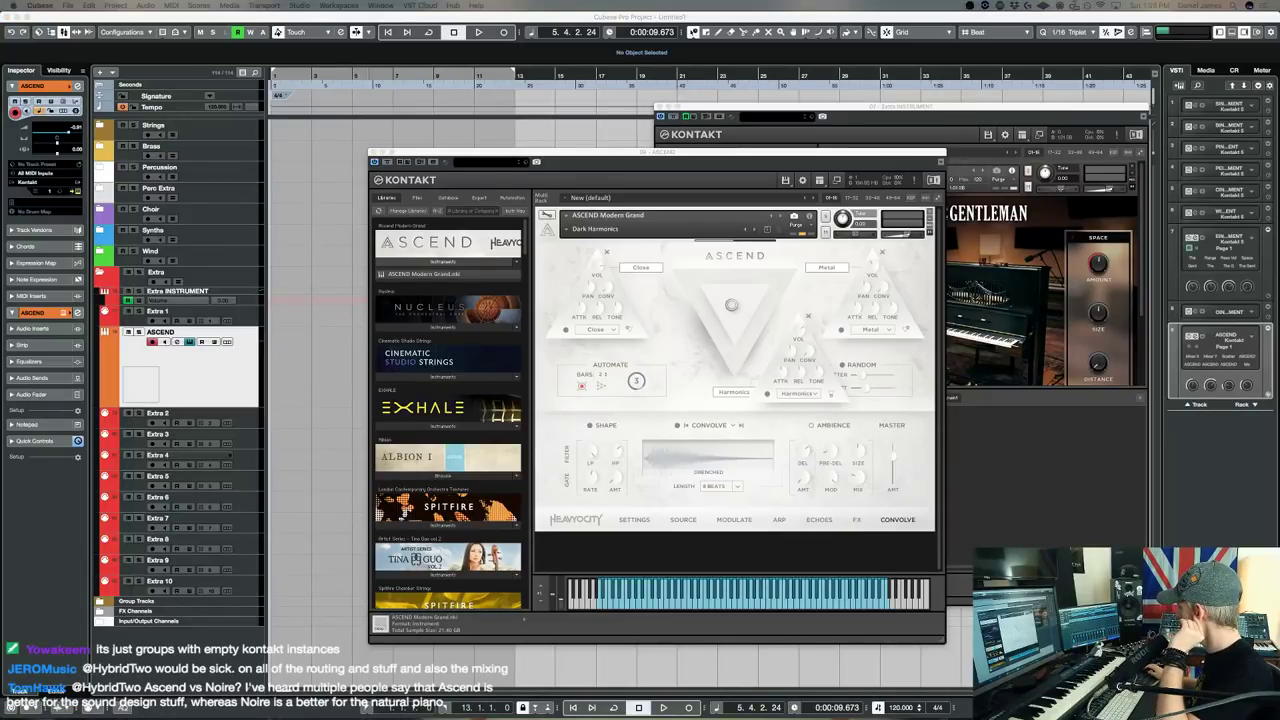
key(F3)
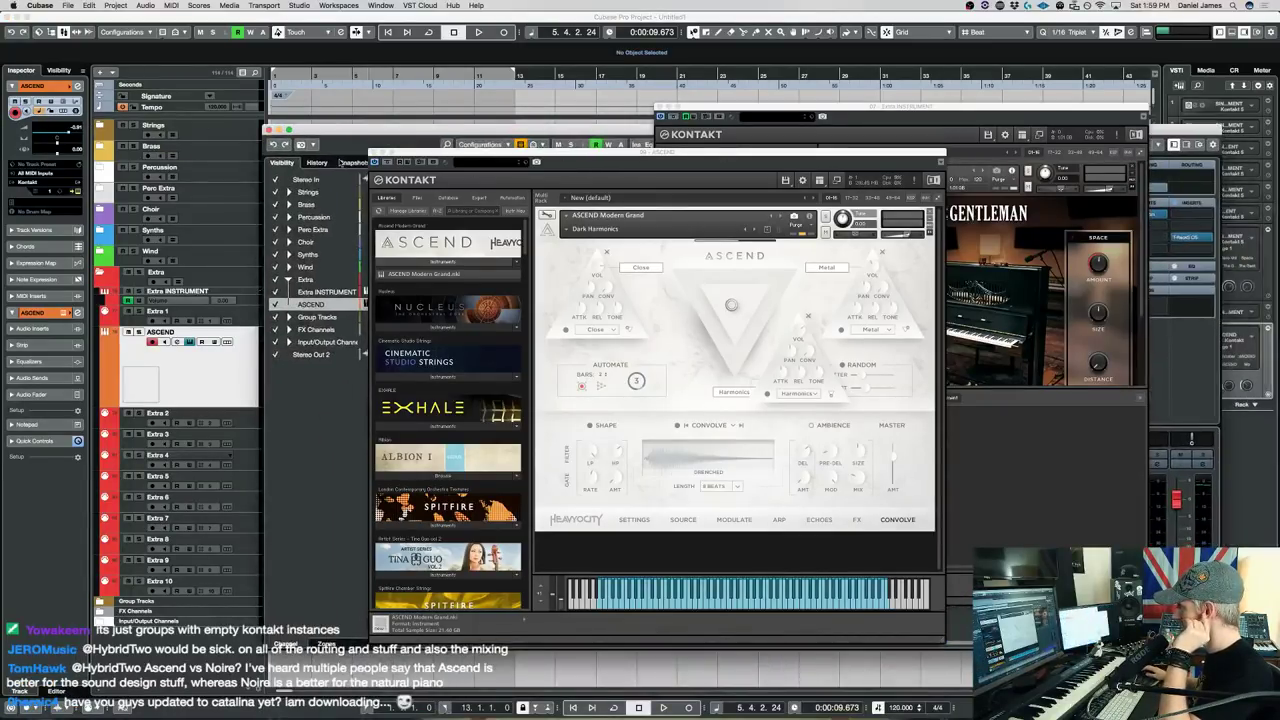
click(376, 161)
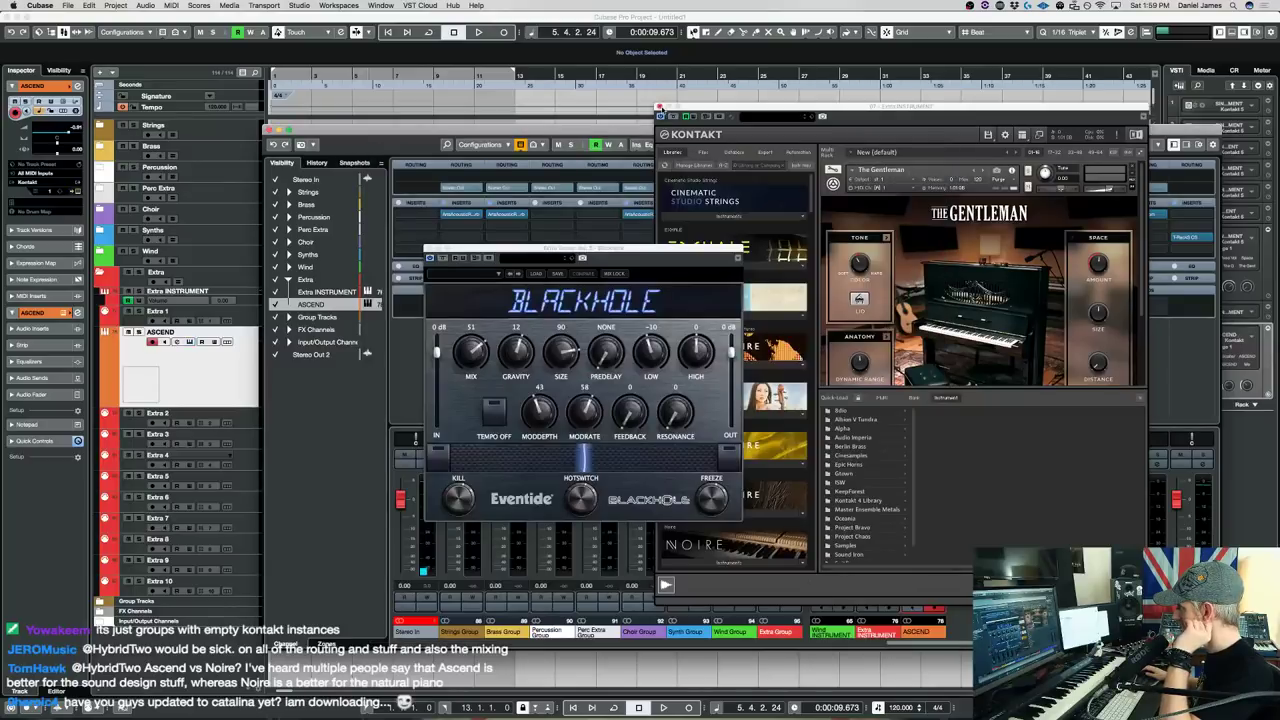
click(659, 107)
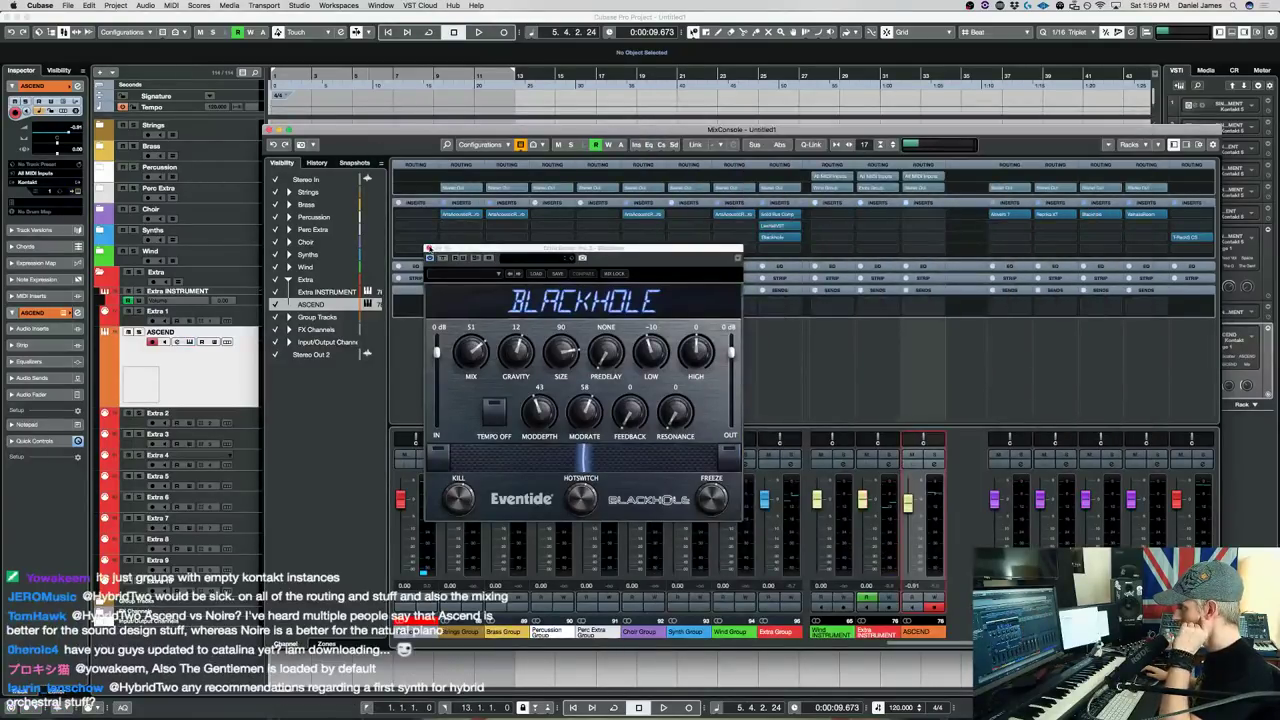
click(428, 248)
drag(398, 143, 580, 156)
key(F3)
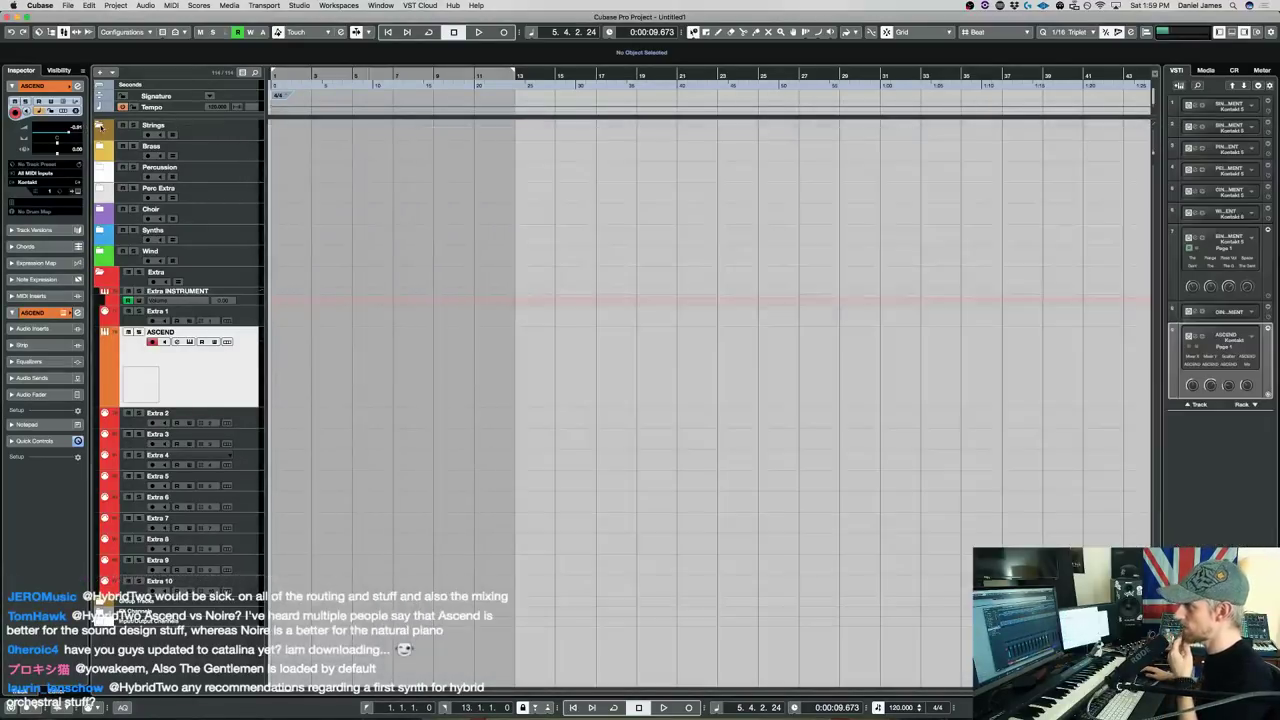
Expand the Strings folder and show the Strings INSTRUMENT track's Kontakt instance in the middle of the project.
click(100, 125)
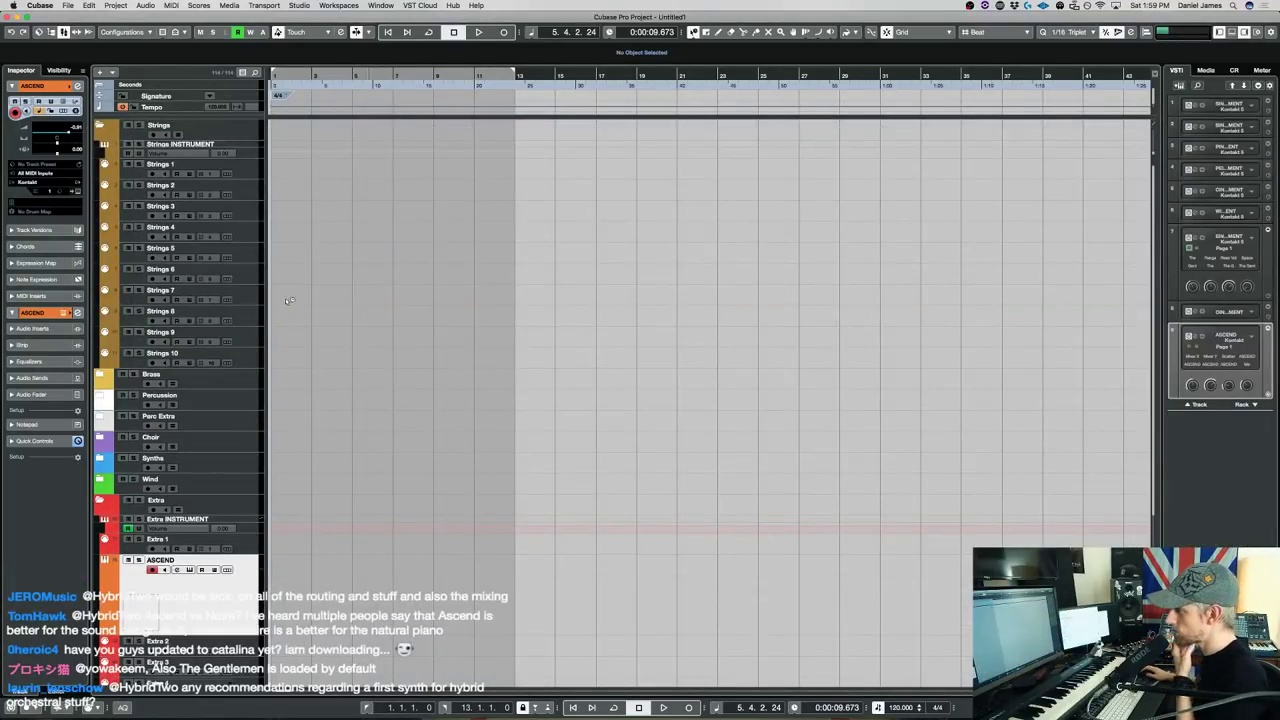
click(249, 168)
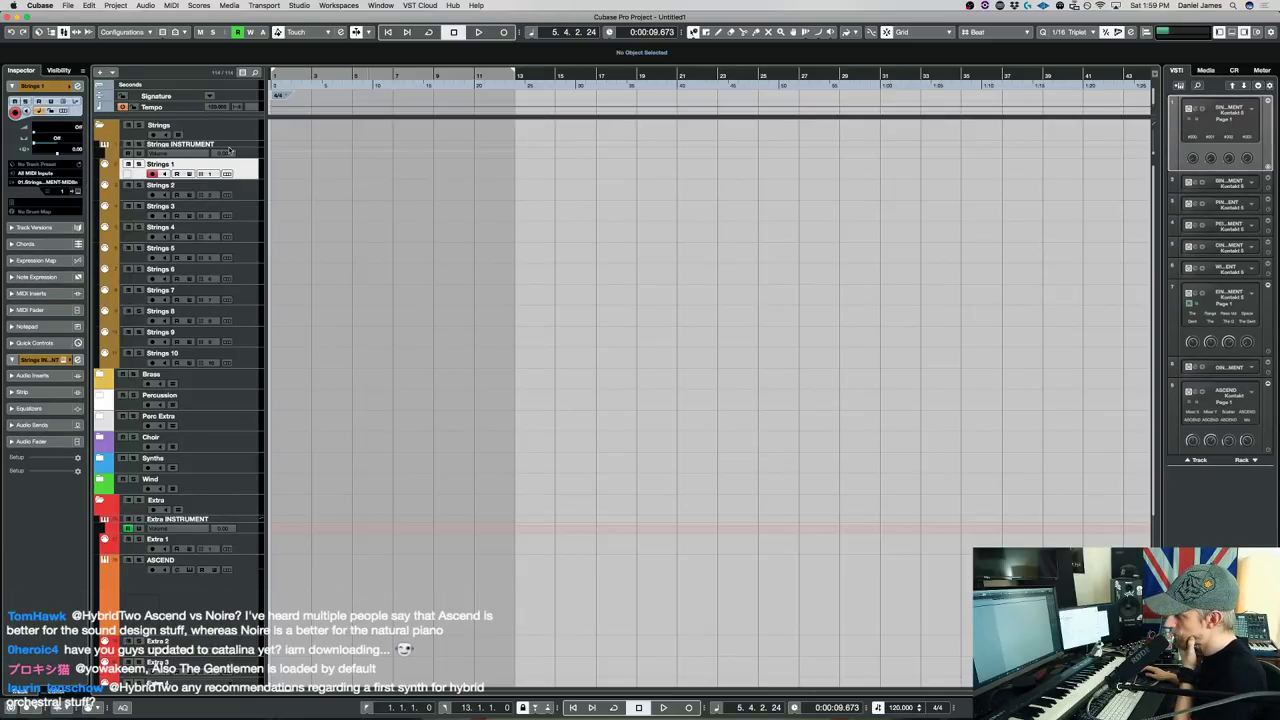
click(225, 148)
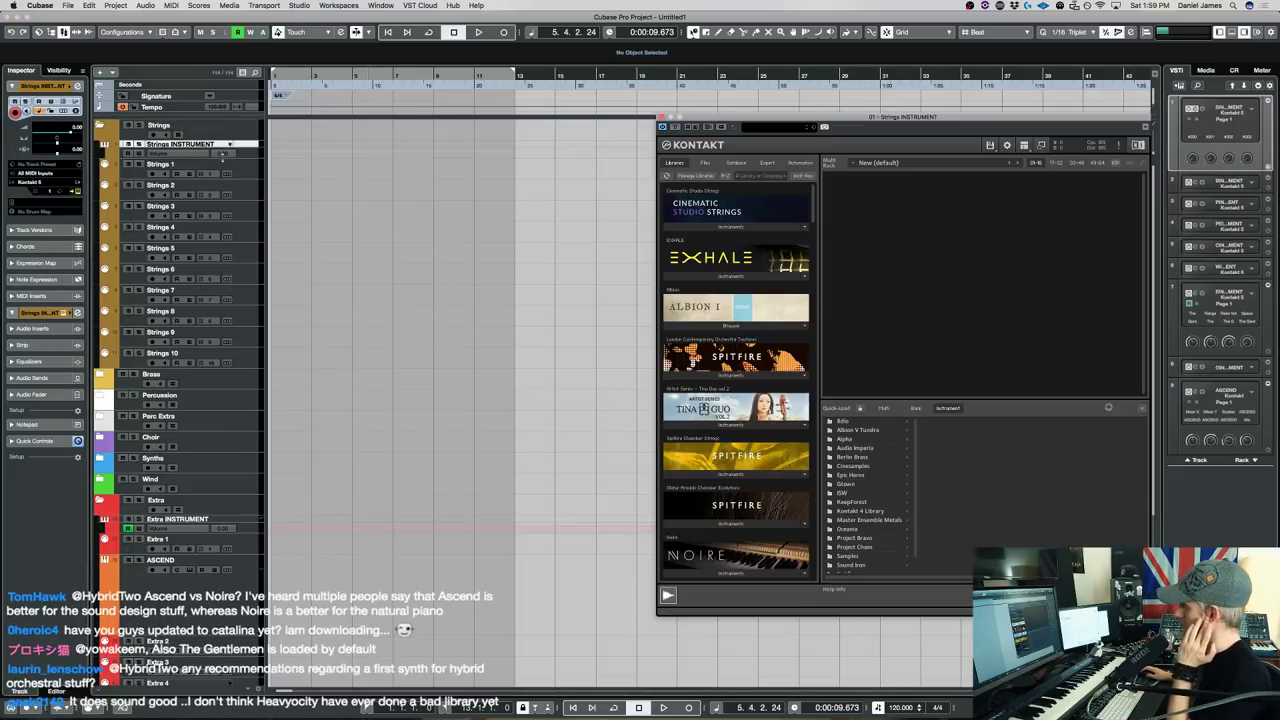
drag(756, 118, 590, 136)
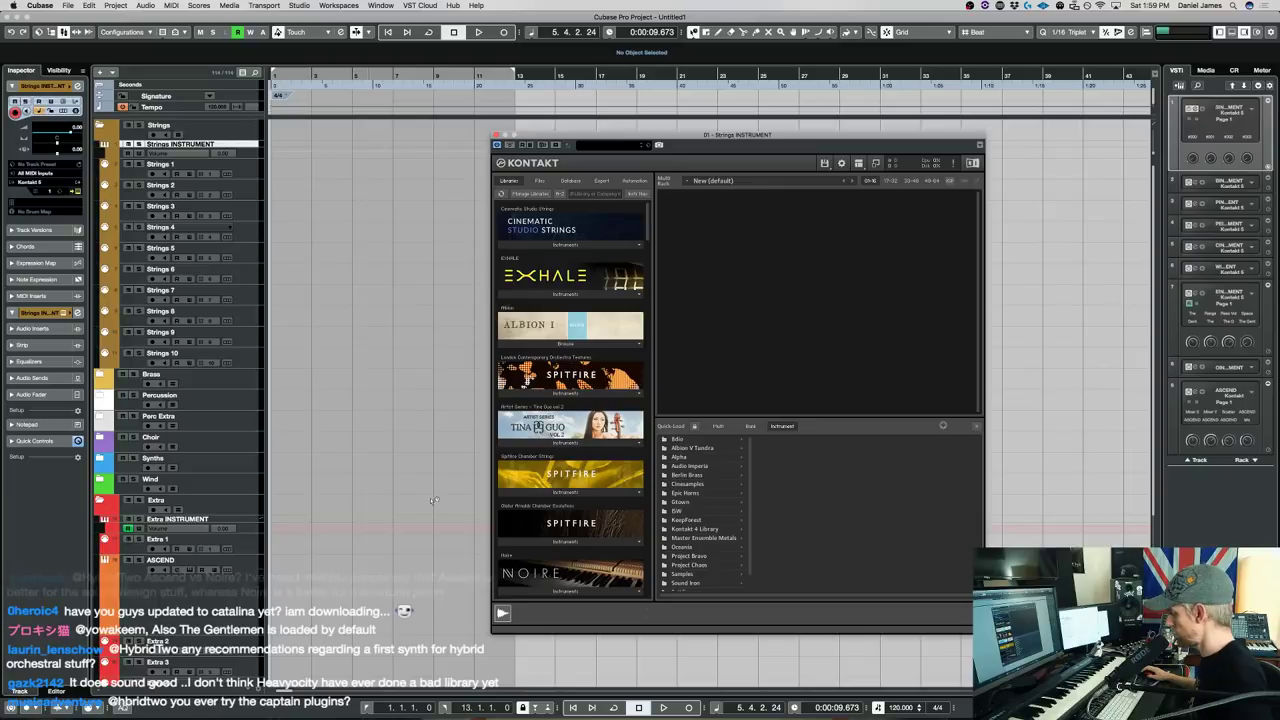
Show the MixConsole, move it so its channels can be viewed, and close the Strings INSTRUMENT Kontakt window.
click(1020, 360)
key(F3)
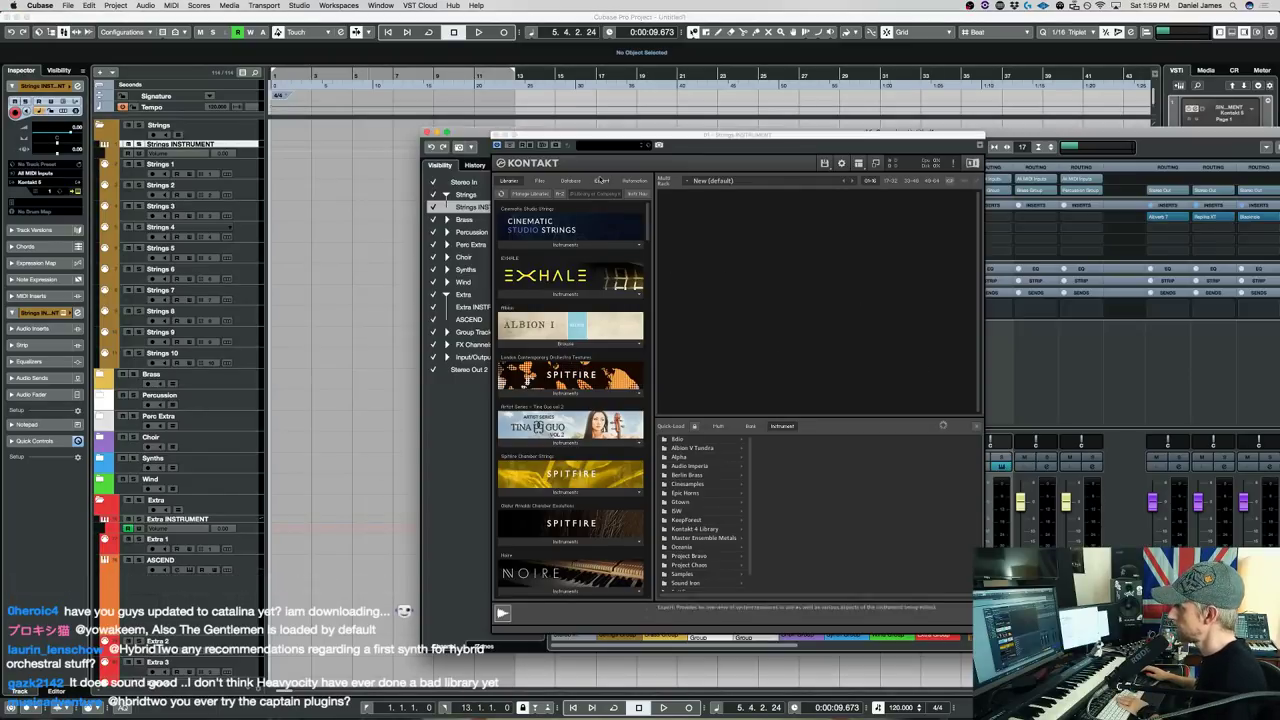
drag(465, 140, 217, 129)
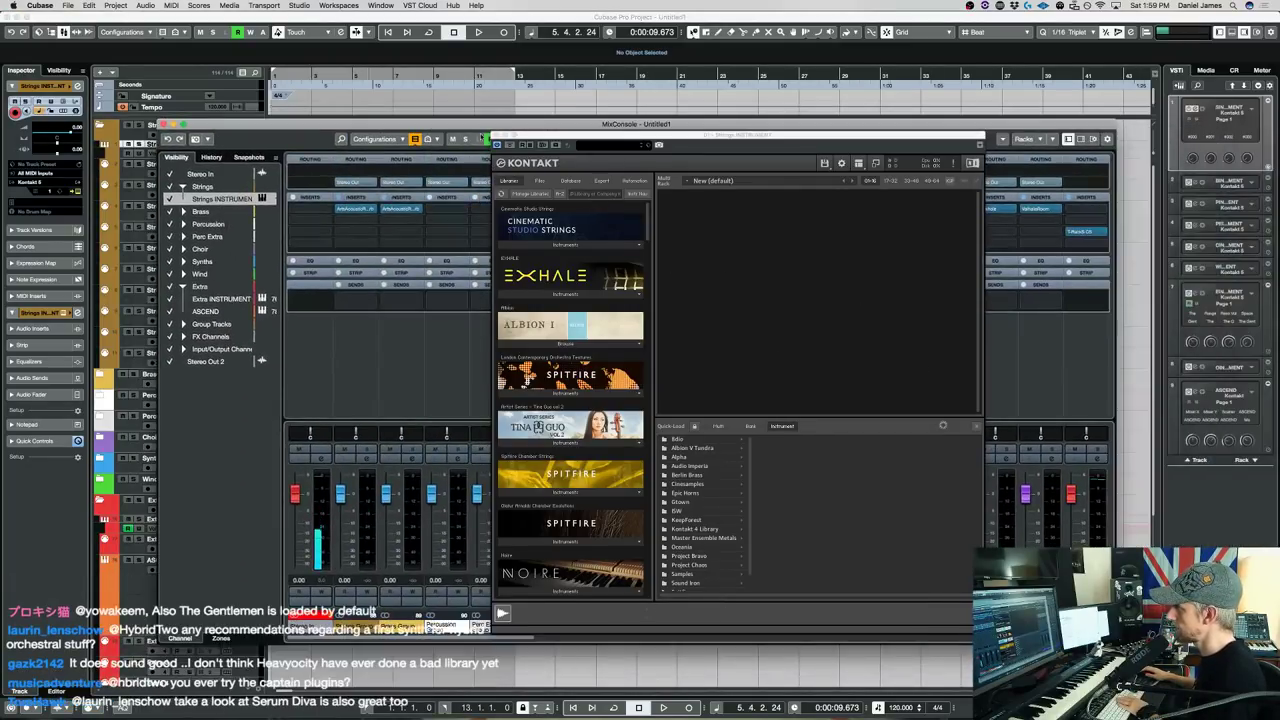
click(496, 136)
click(349, 253)
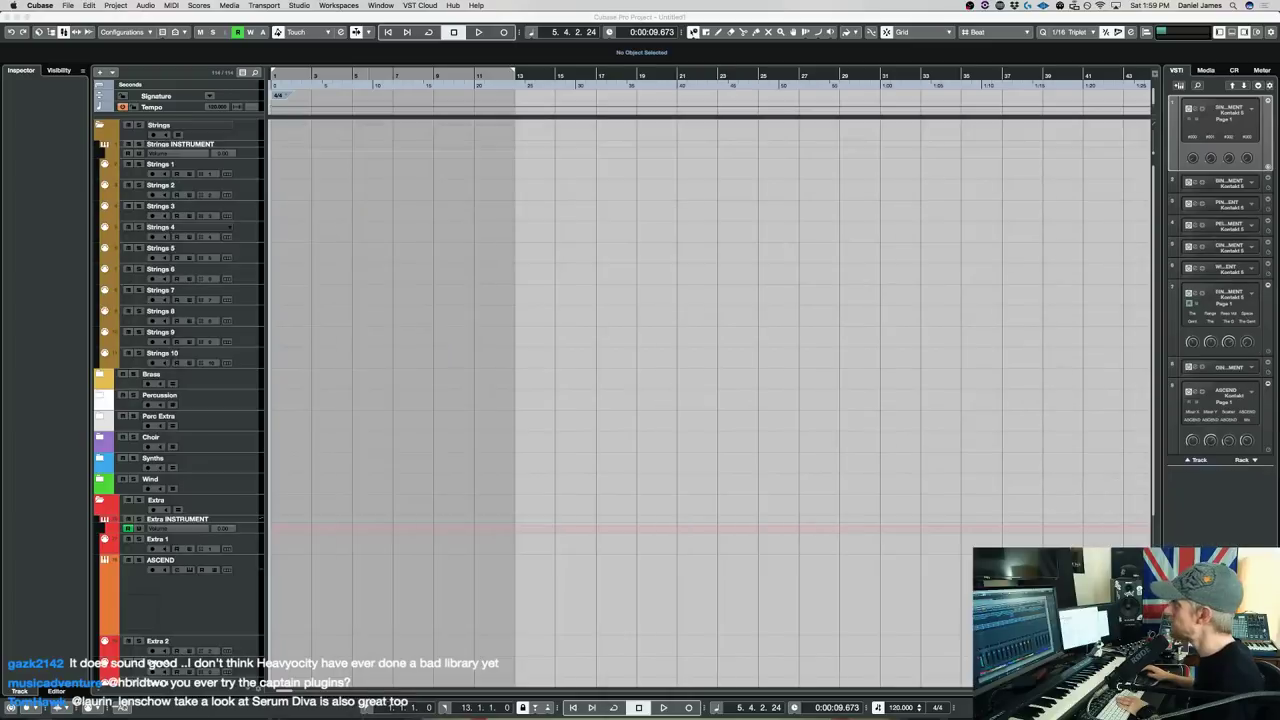
Collapse the Strings folder and reopen the ASCEND track's Kontakt instrument.
click(164, 124)
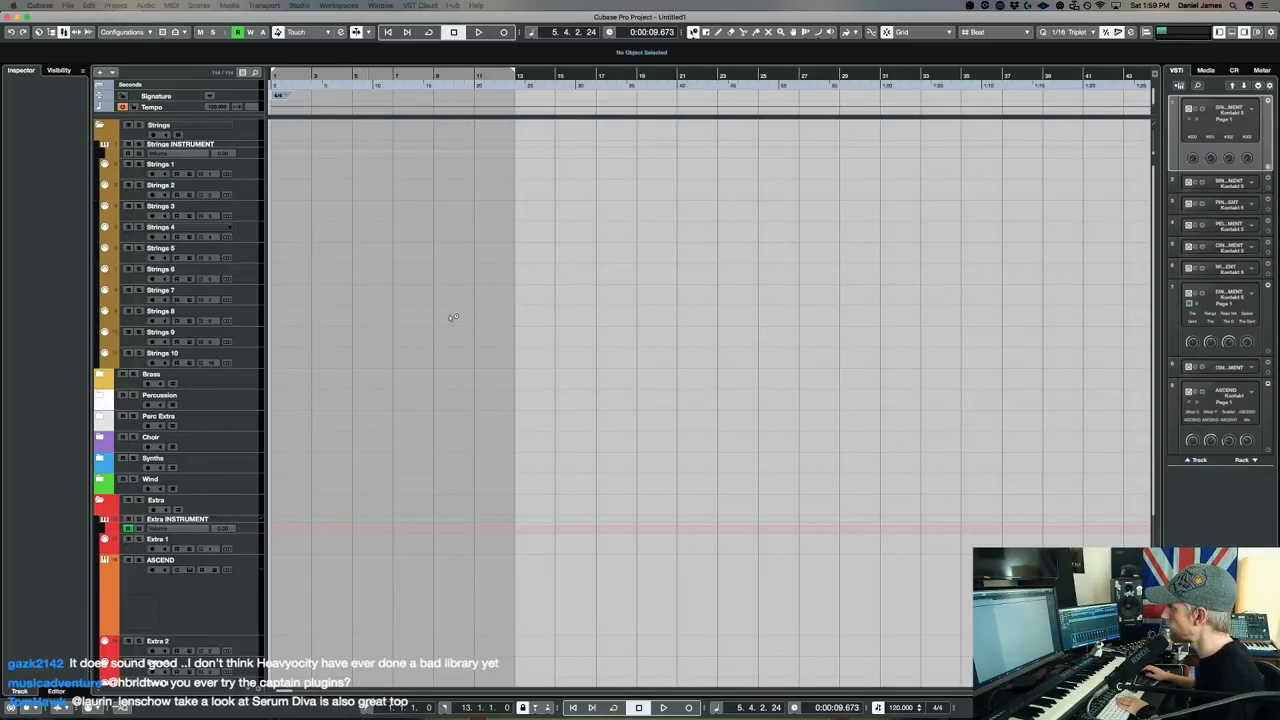
click(98, 125)
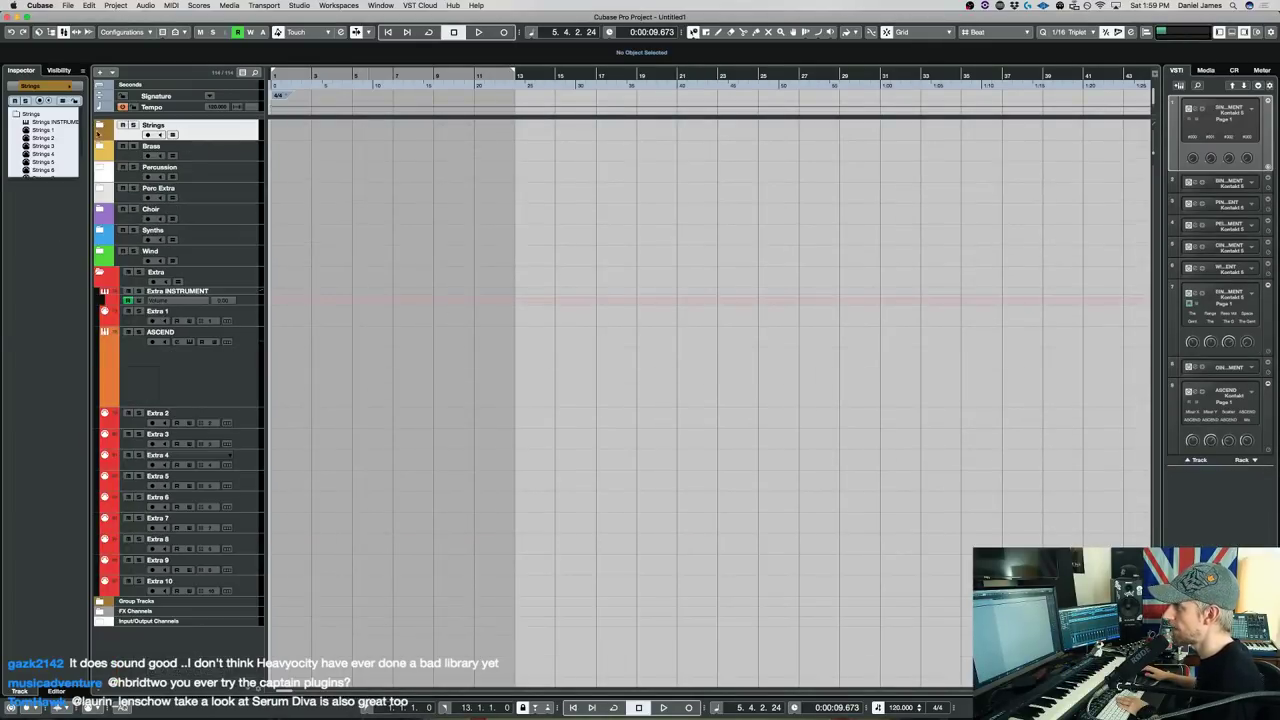
click(251, 385)
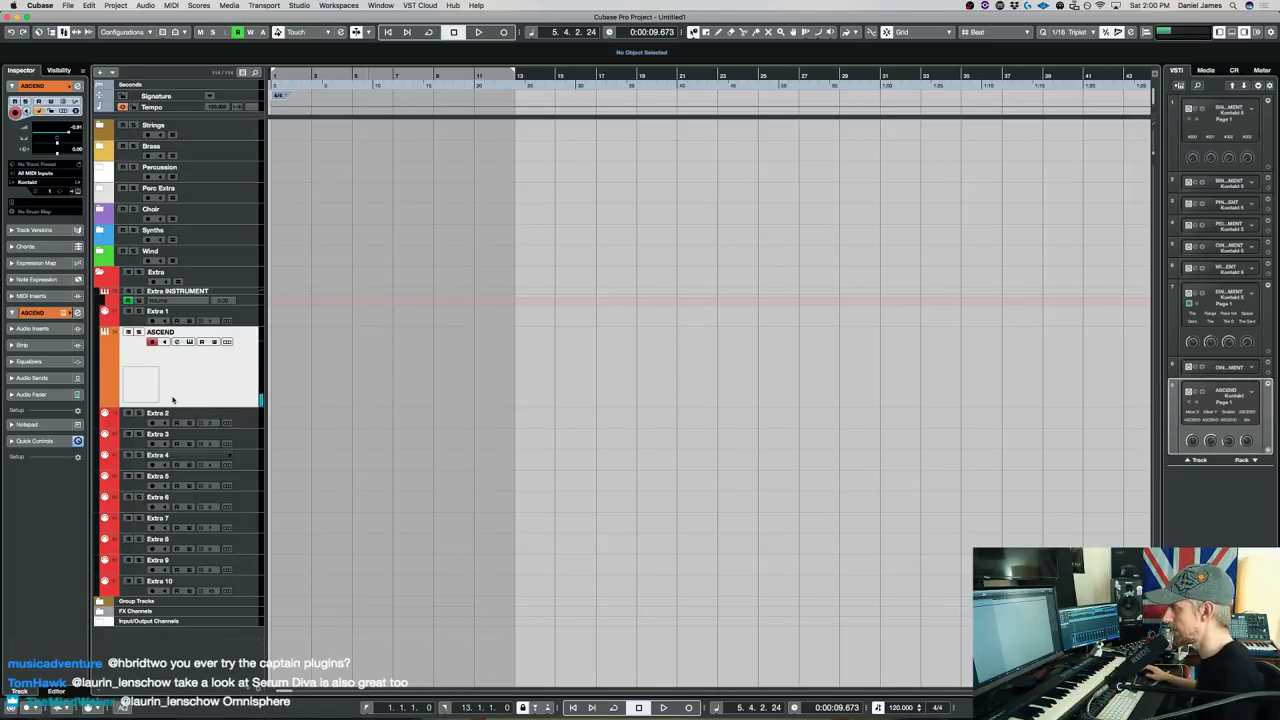
click(189, 341)
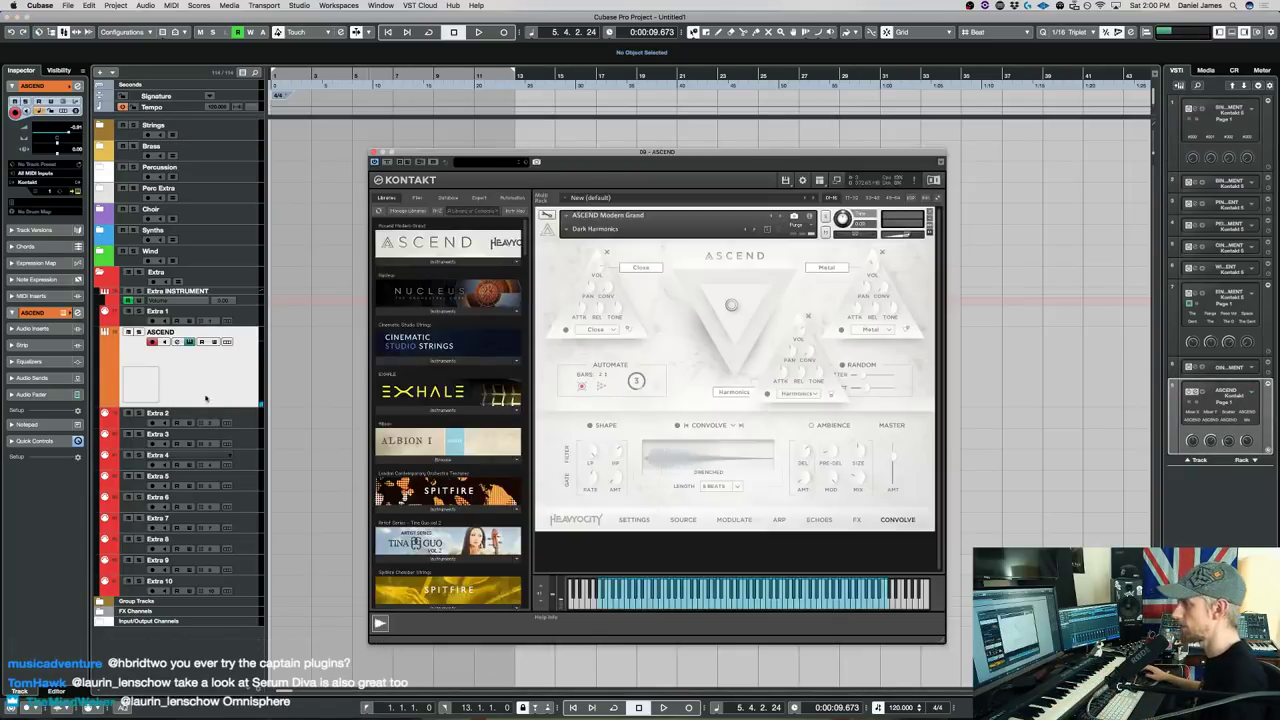
Load the Bass Runner snapshot from the Rhythmic category, and advance through Delicate Plucks to Ethereal Swirling.
click(754, 229)
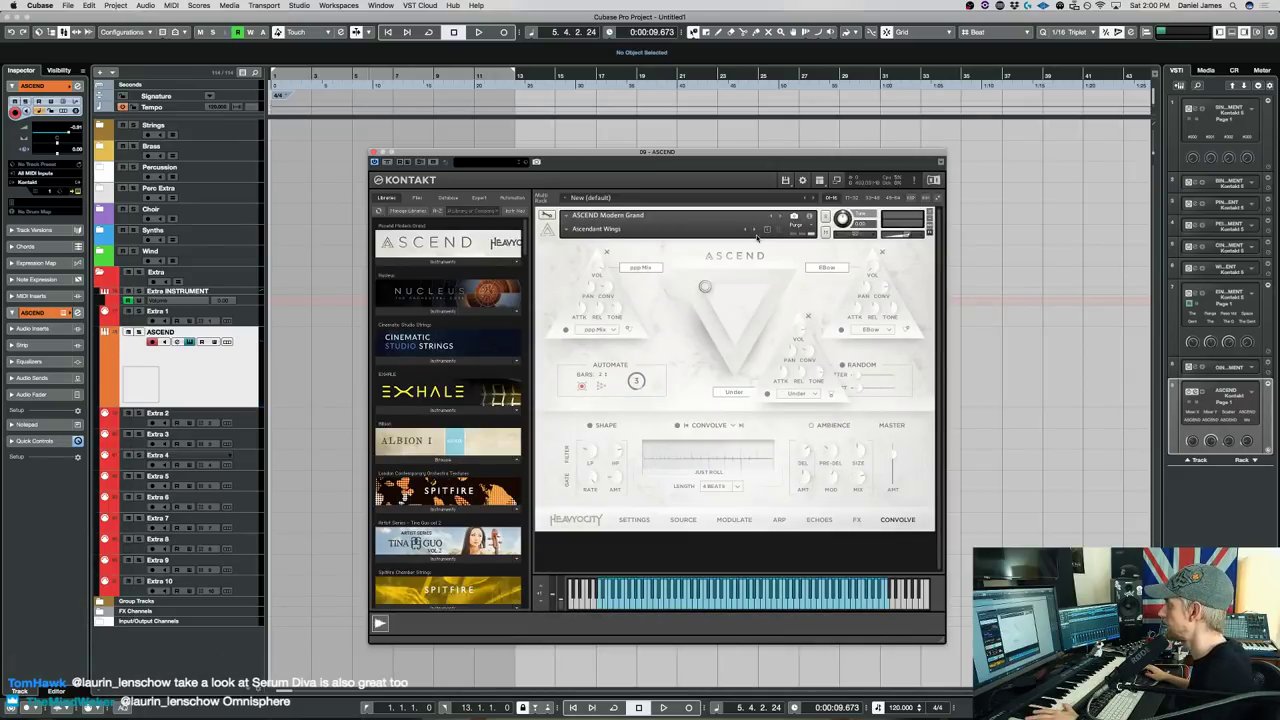
click(590, 229)
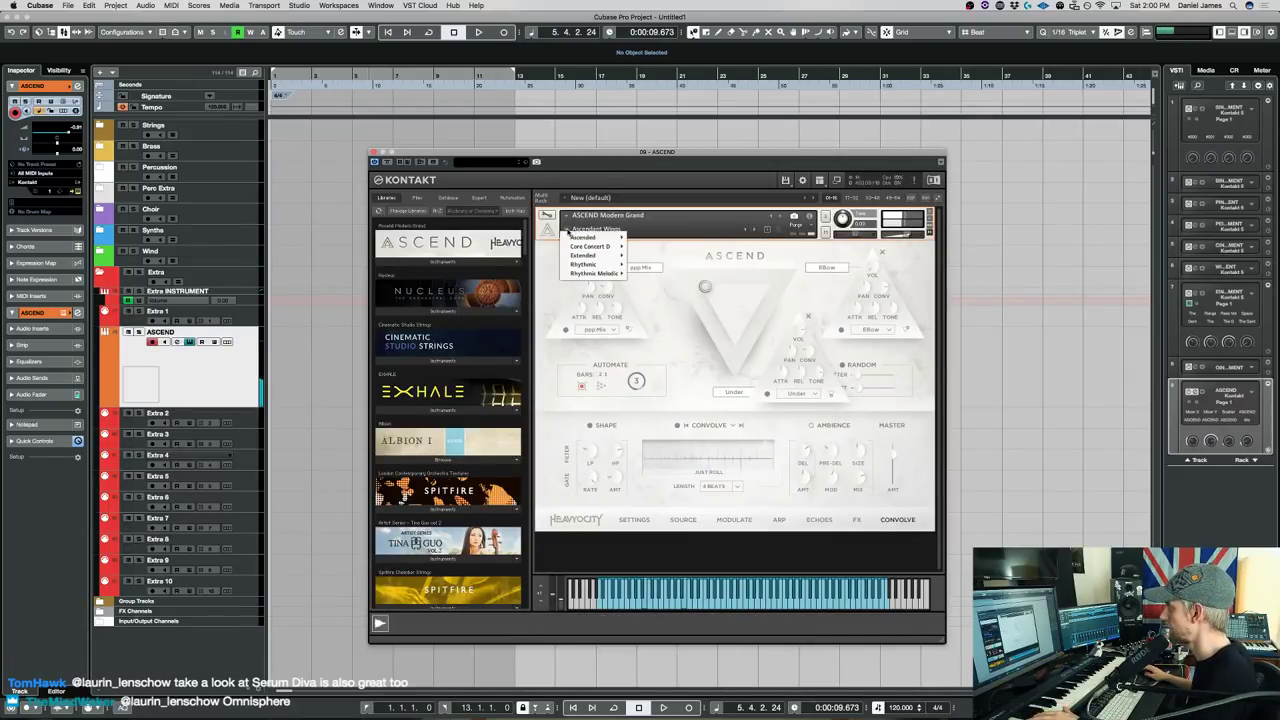
mouse_move(590, 255)
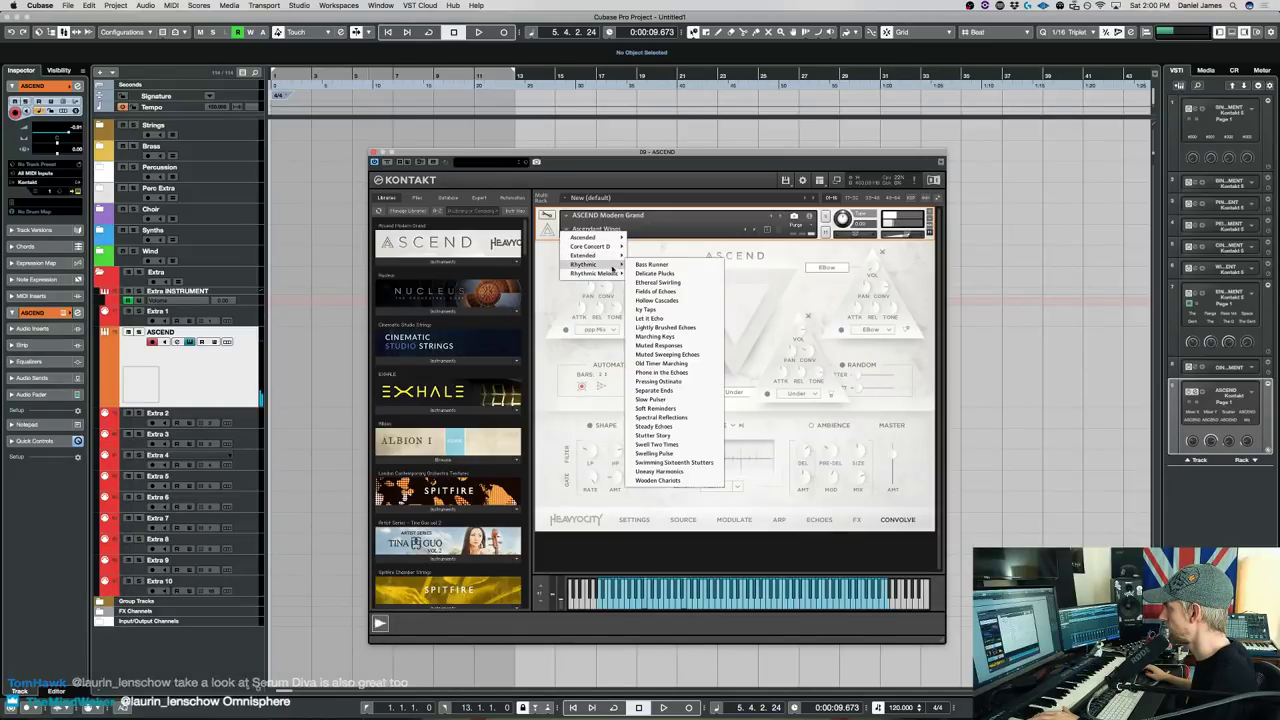
click(639, 265)
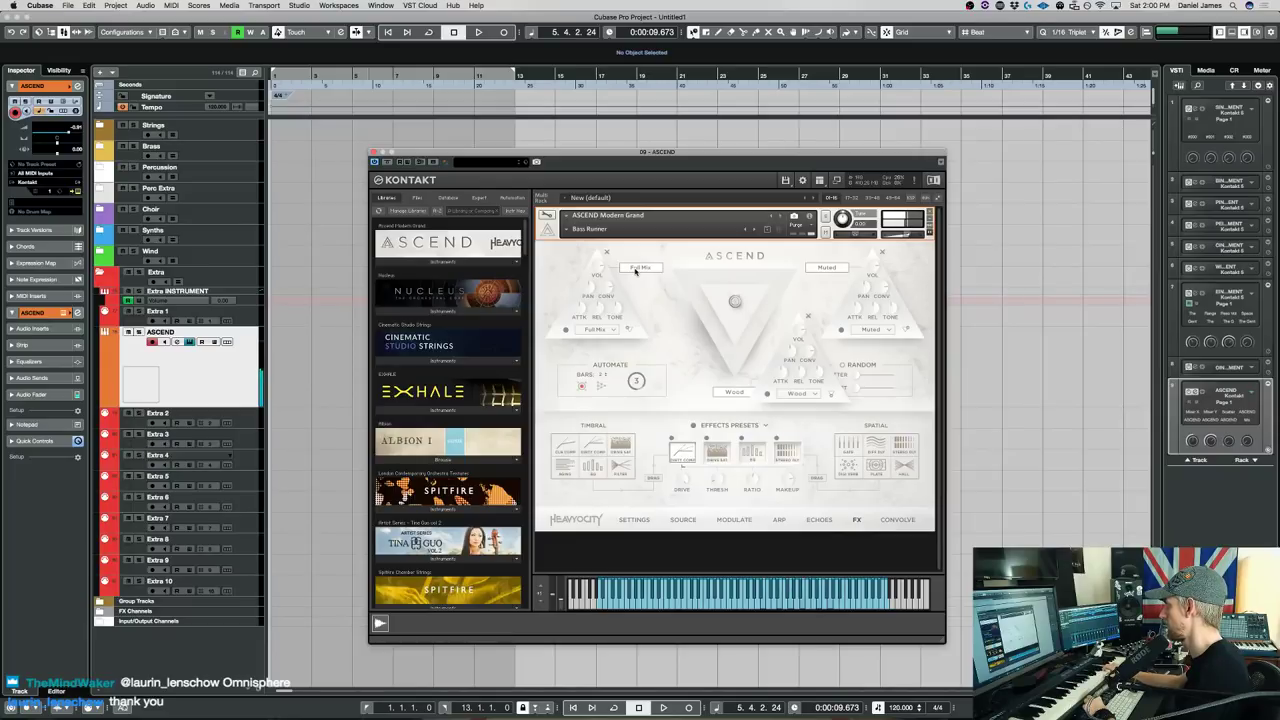
click(754, 229)
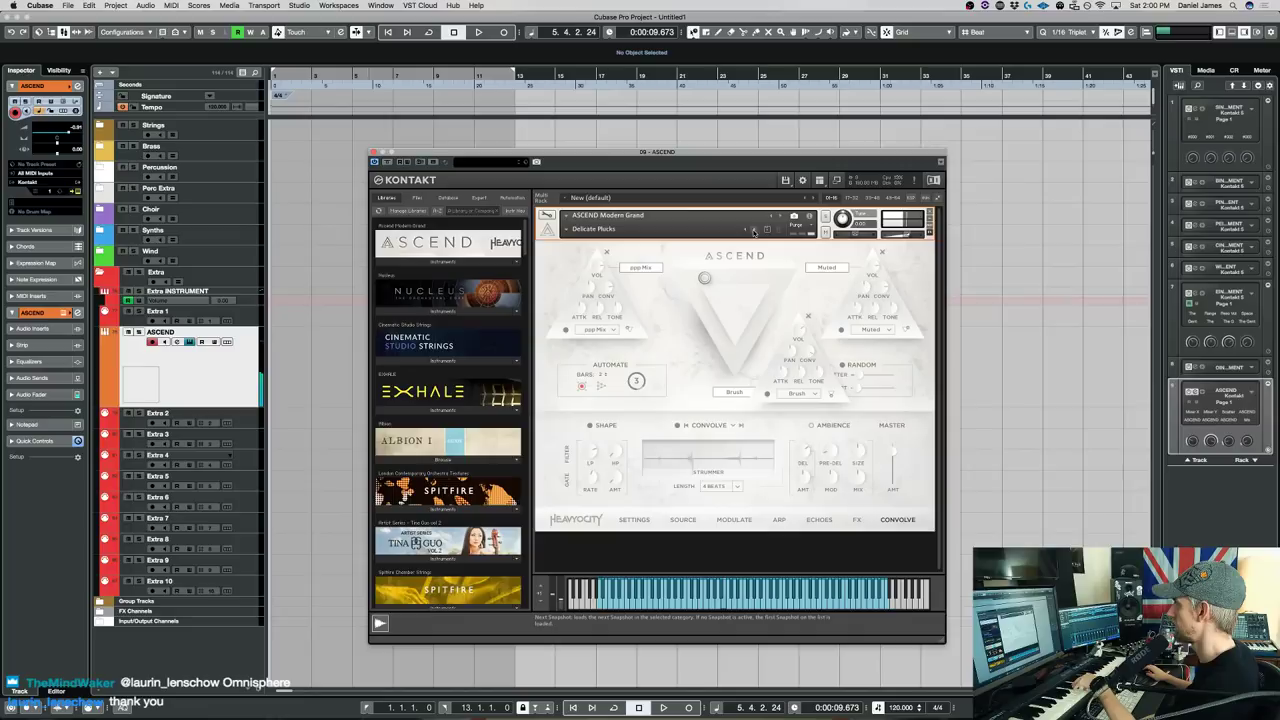
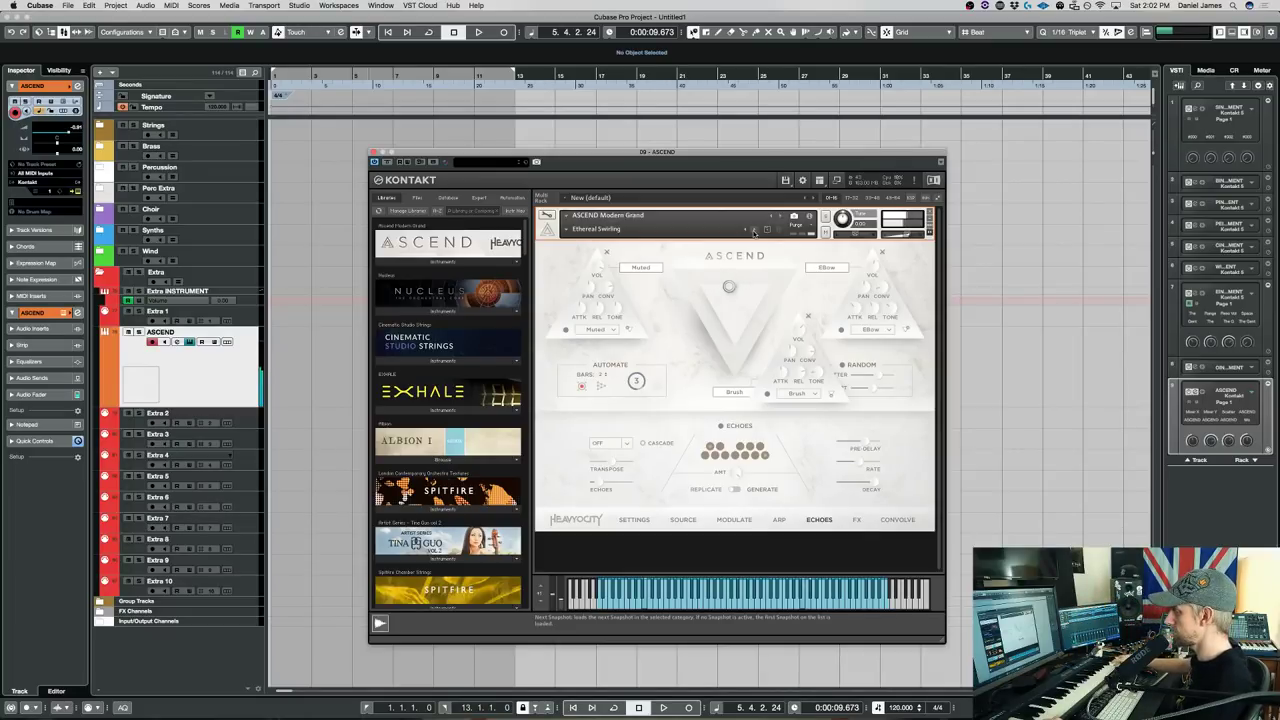
Load the CSS (Classic Legato) Full Ensemble patch of Cinematic Studio Strings for the Strings 1 track and switch legato off.
click(101, 127)
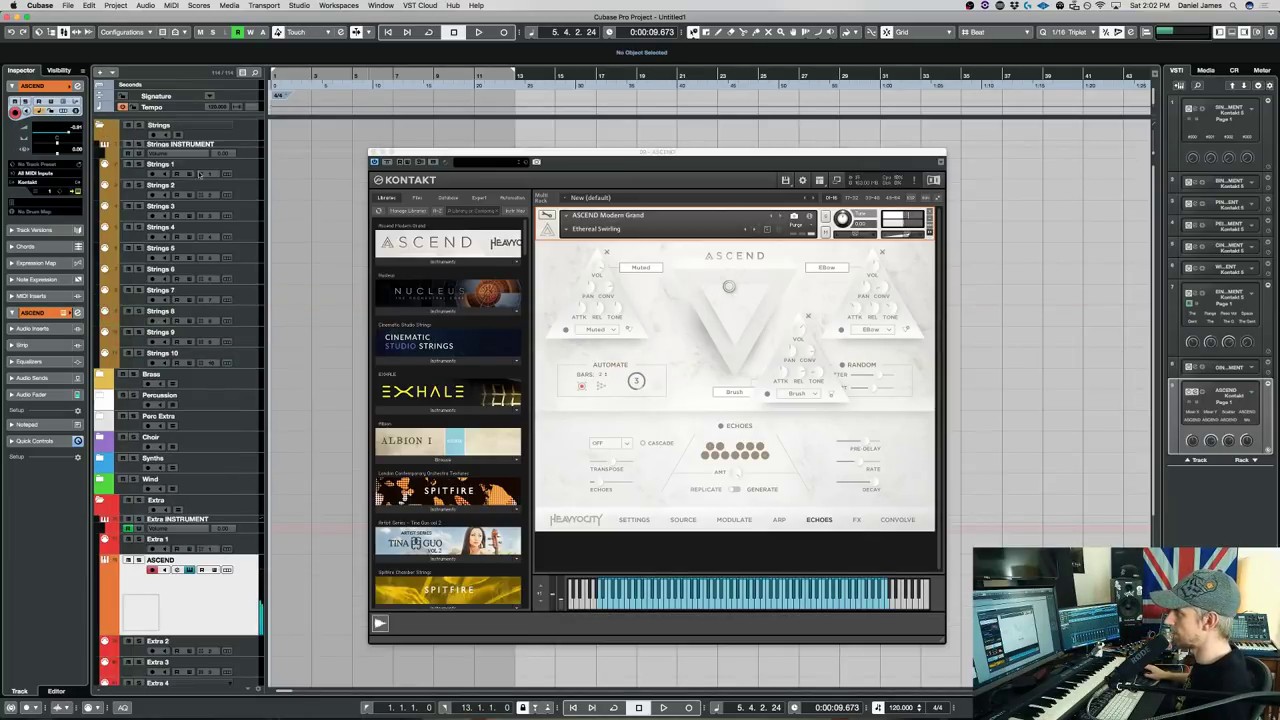
click(200, 174)
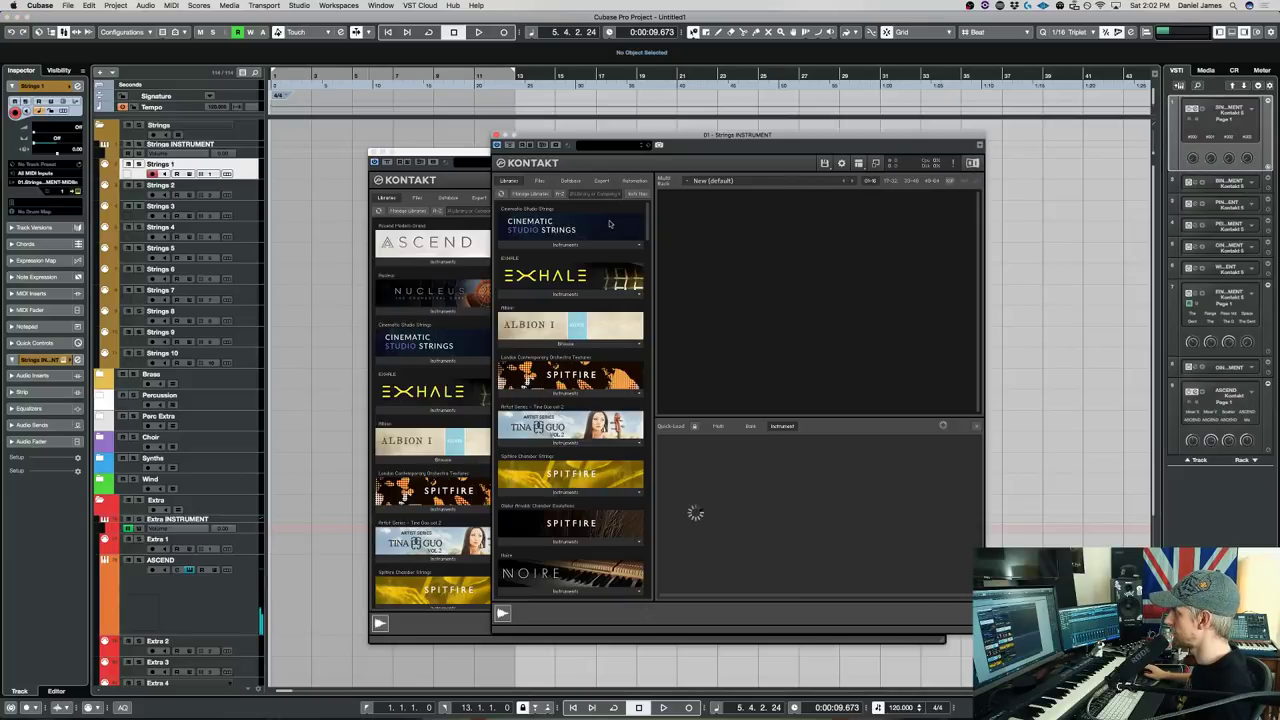
click(575, 244)
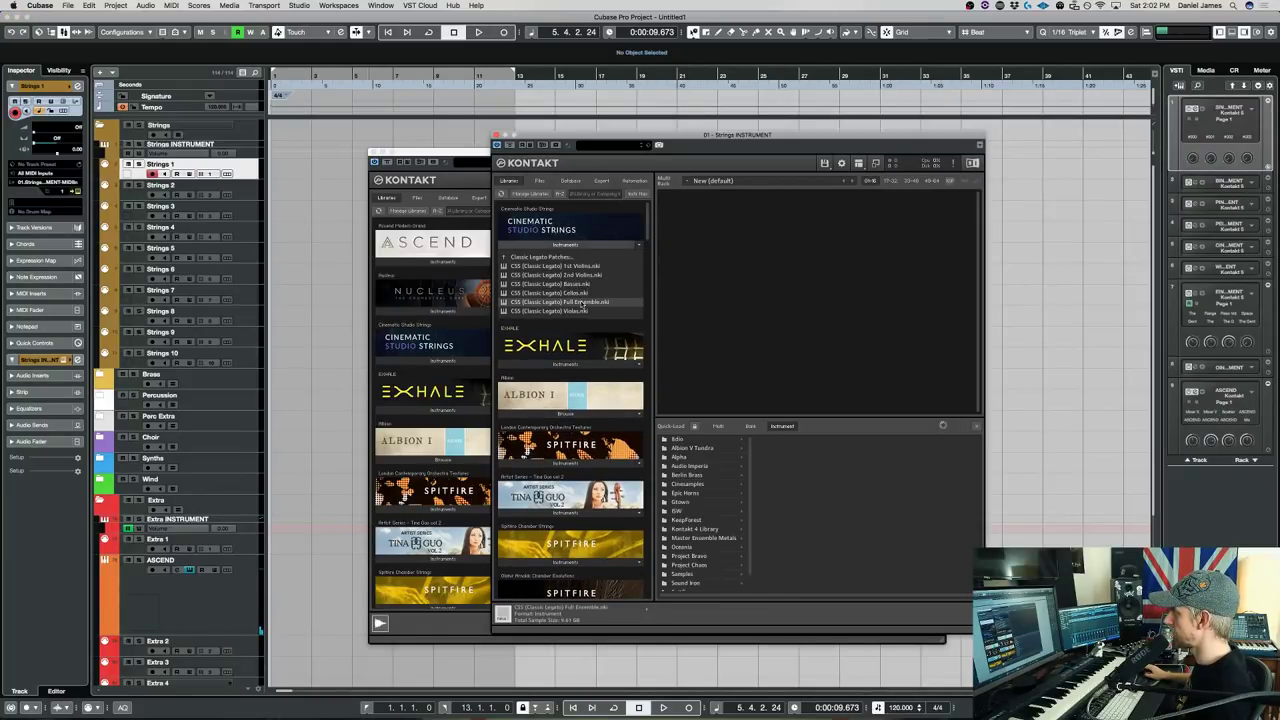
double_click(584, 305)
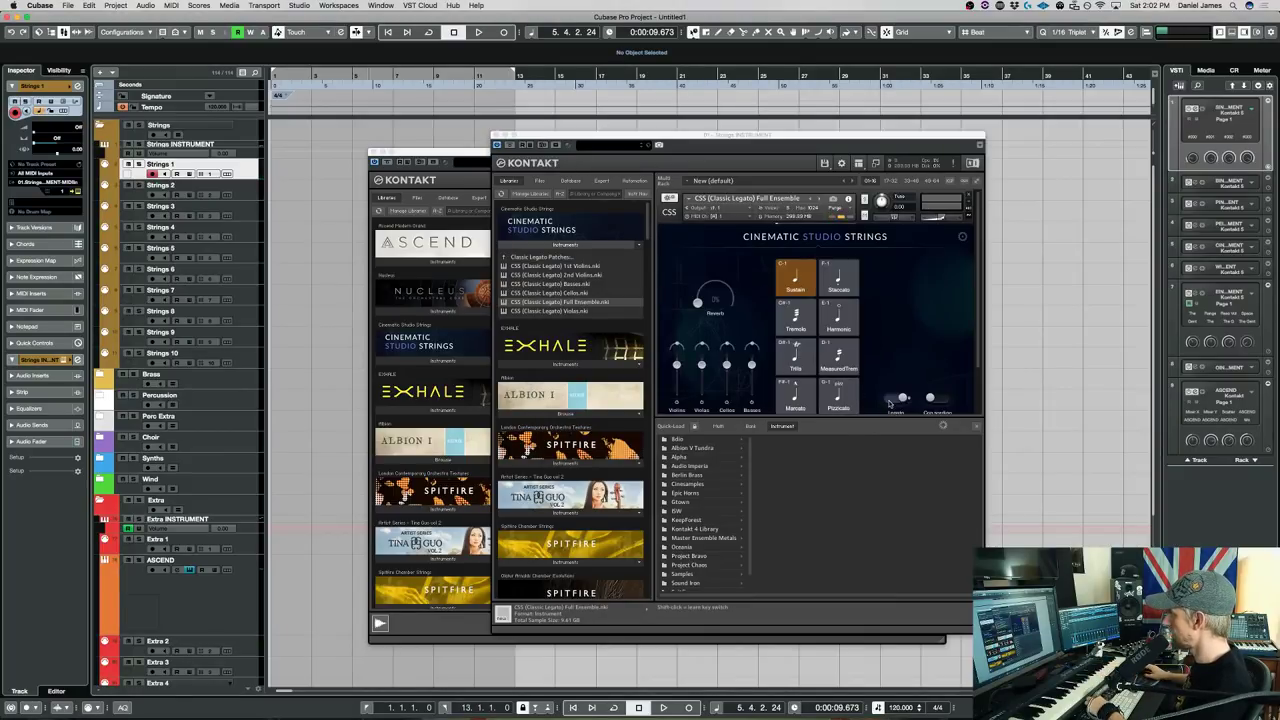
click(889, 400)
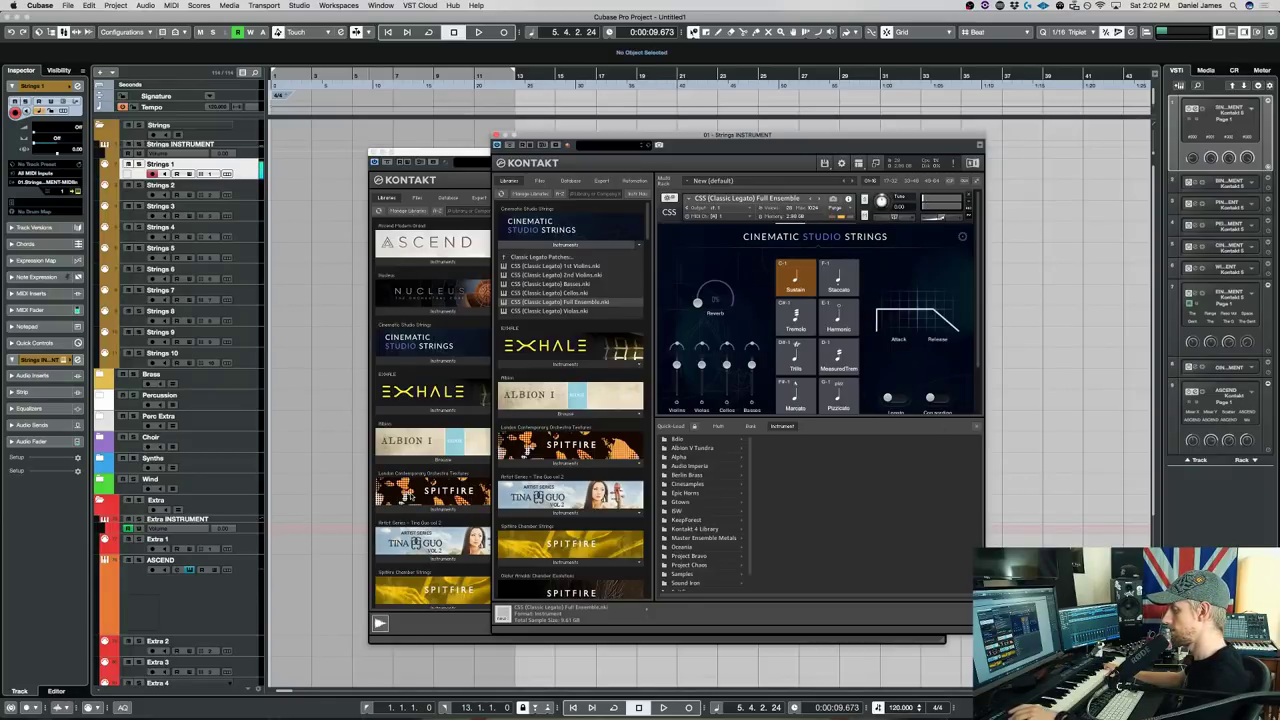
Switch to the ASCEND track to play its sound, and return to the Strings 1 track.
click(245, 592)
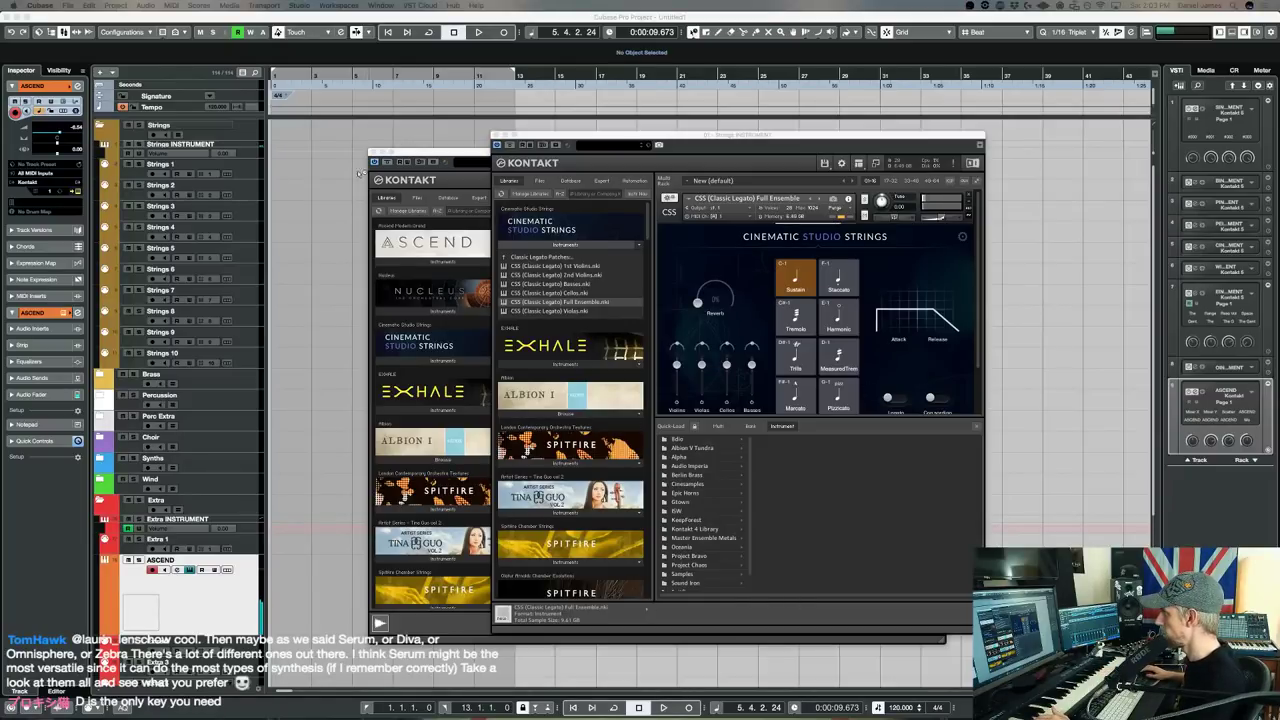
click(253, 169)
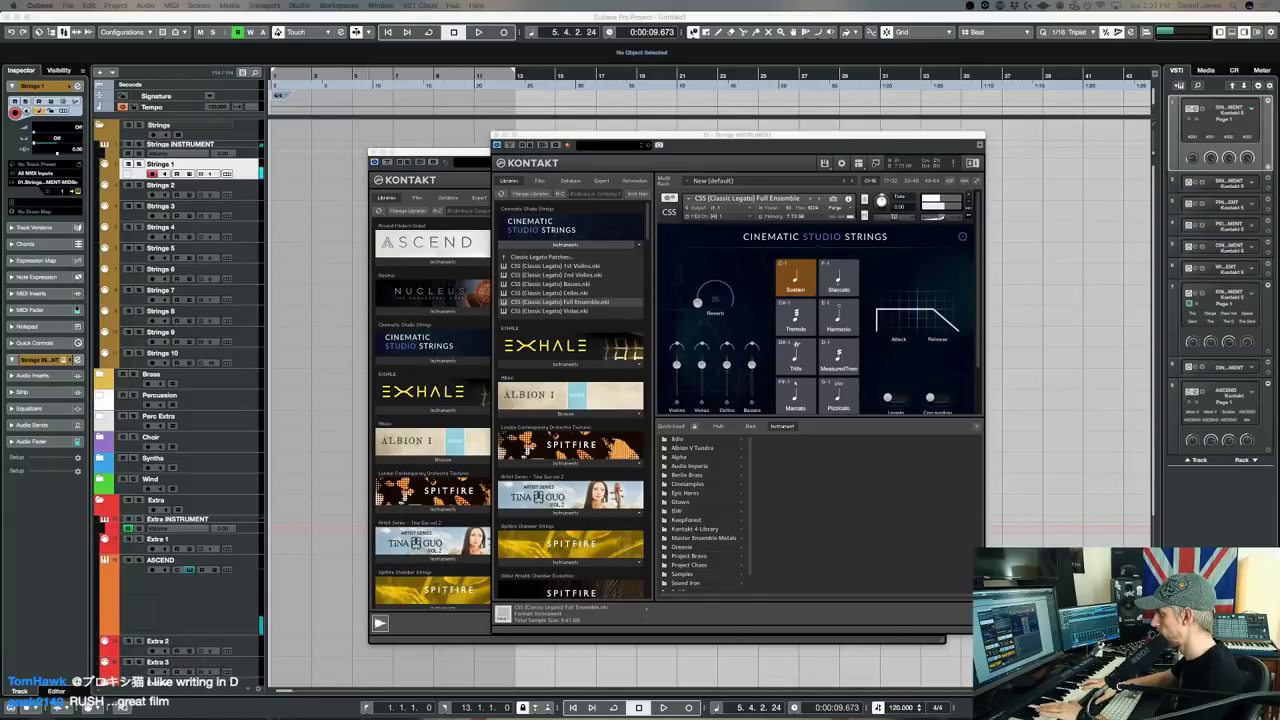
Play the ASCEND and Strings 1 sounds in turn, and bring the ASCEND track's Kontakt instrument to the front.
click(185, 633)
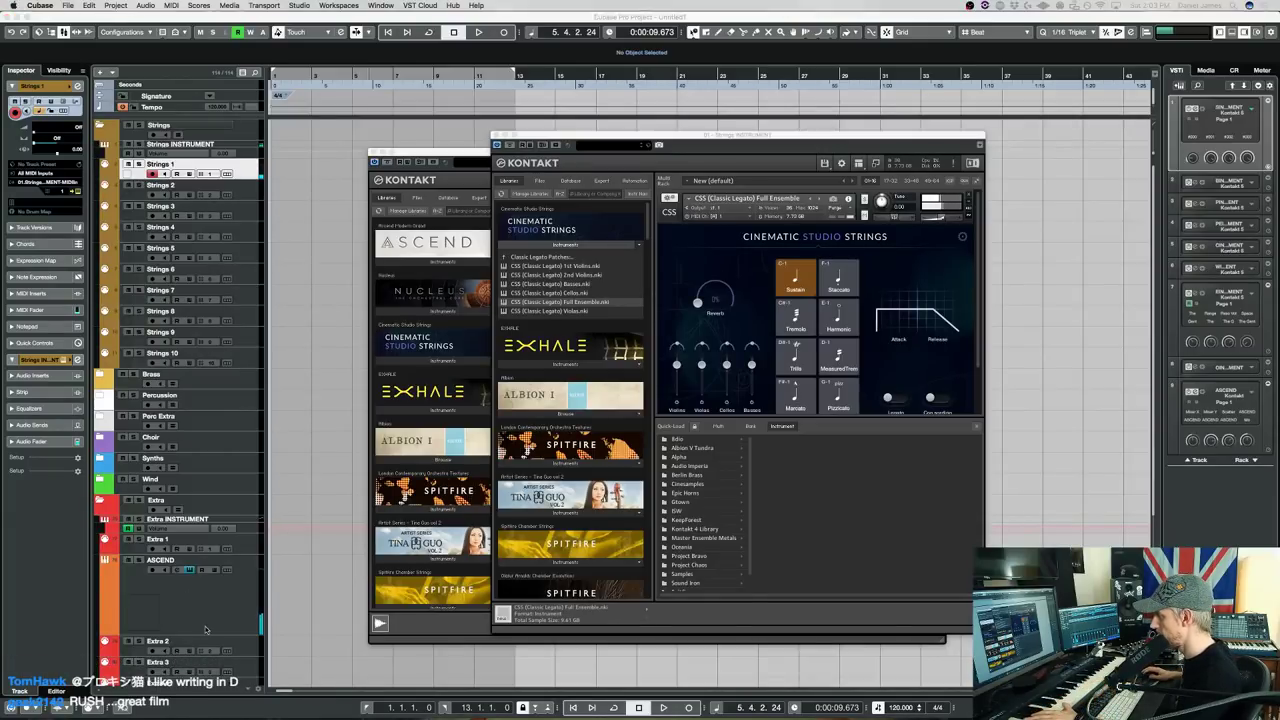
click(220, 176)
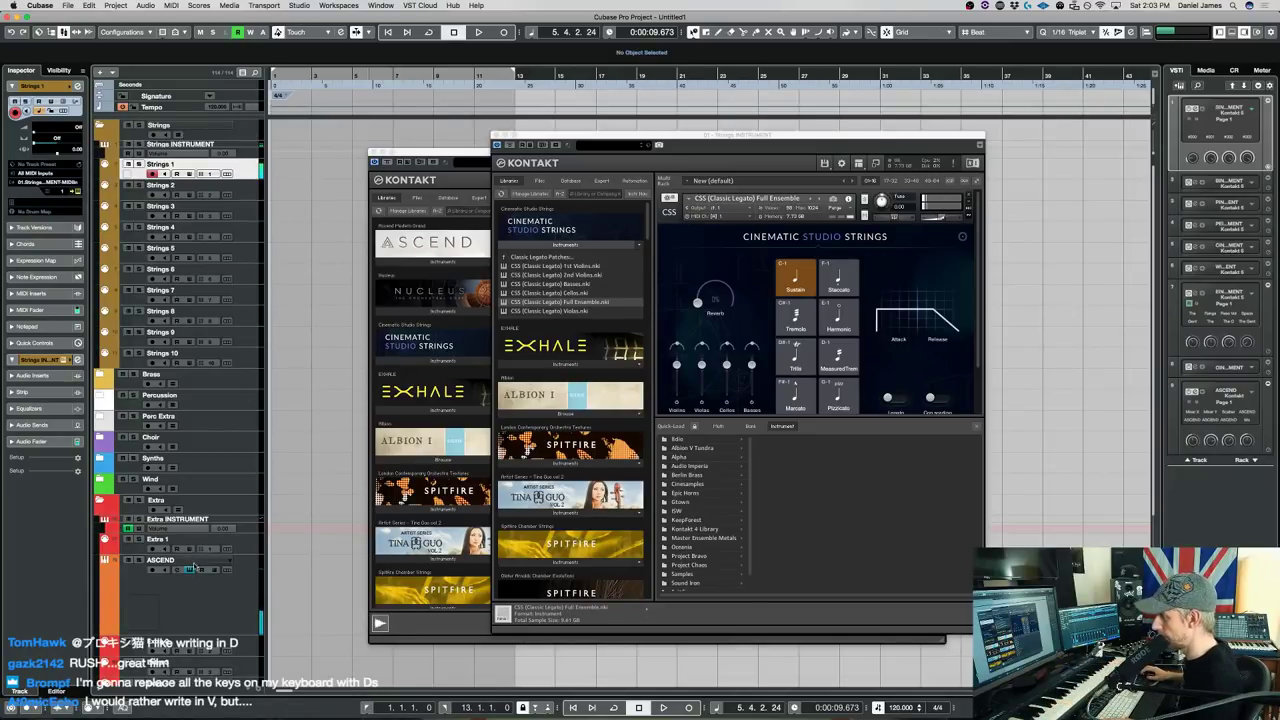
click(227, 596)
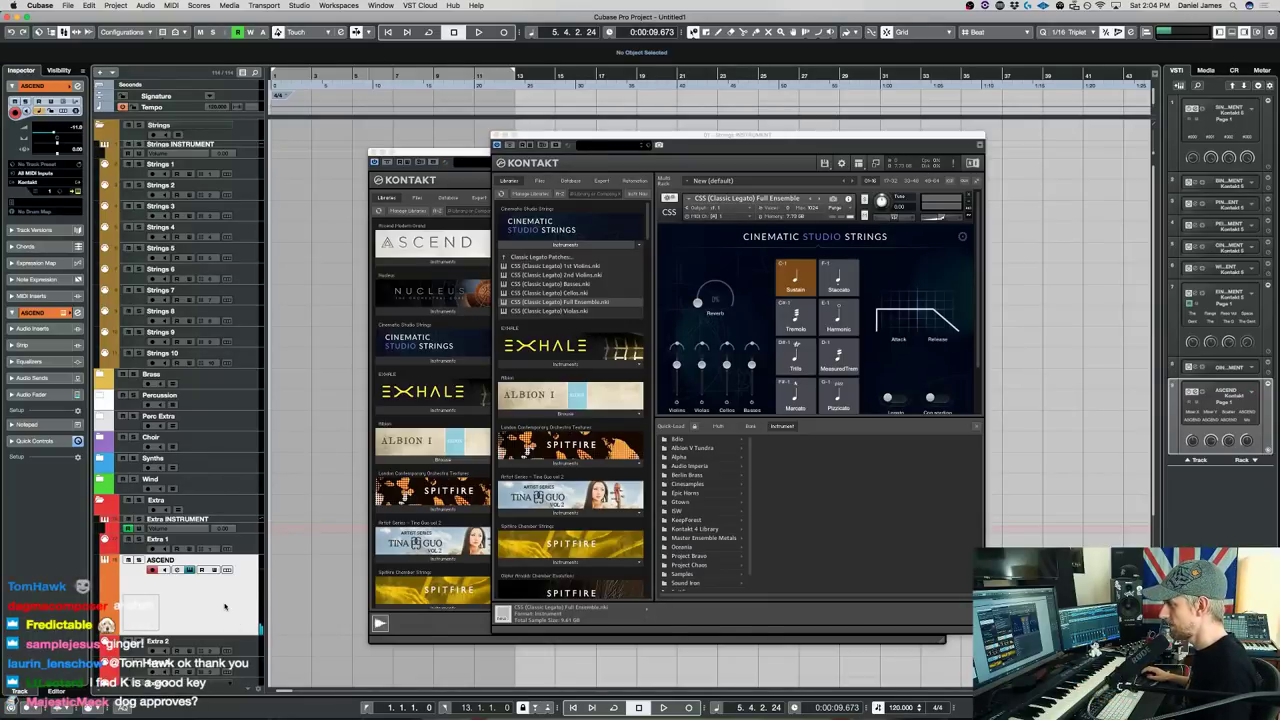
key(super+w)
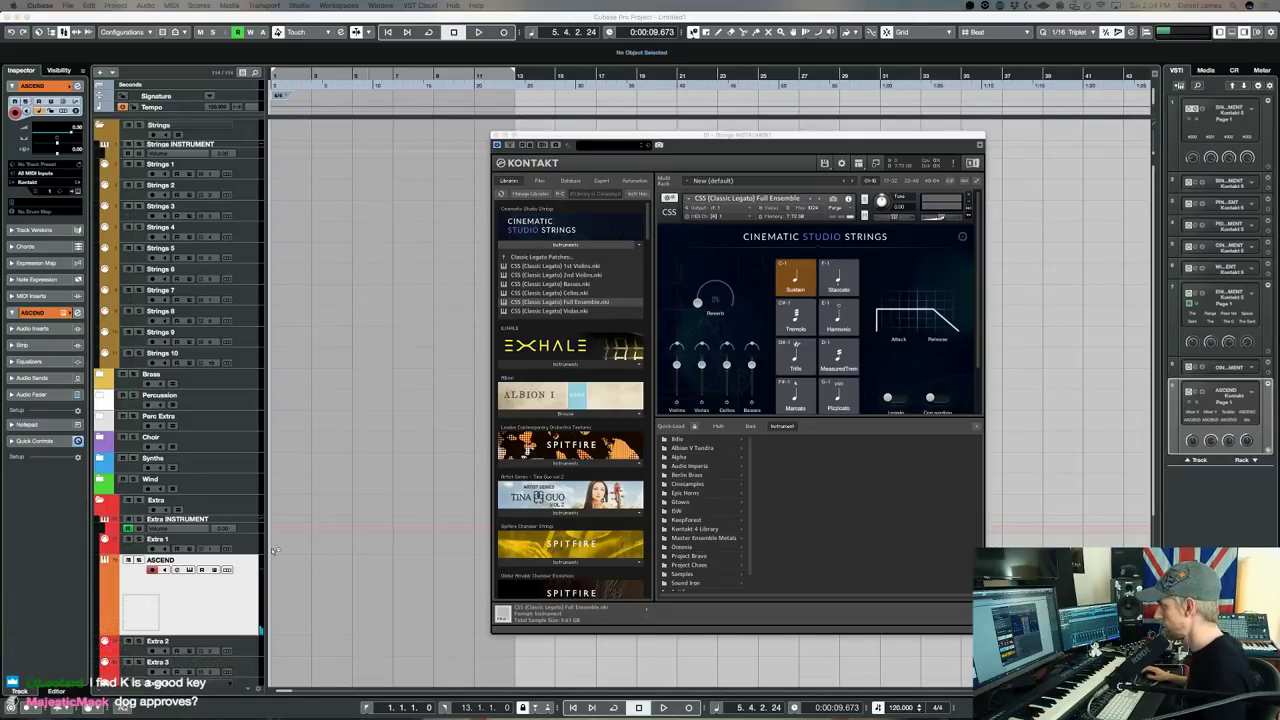
click(190, 594)
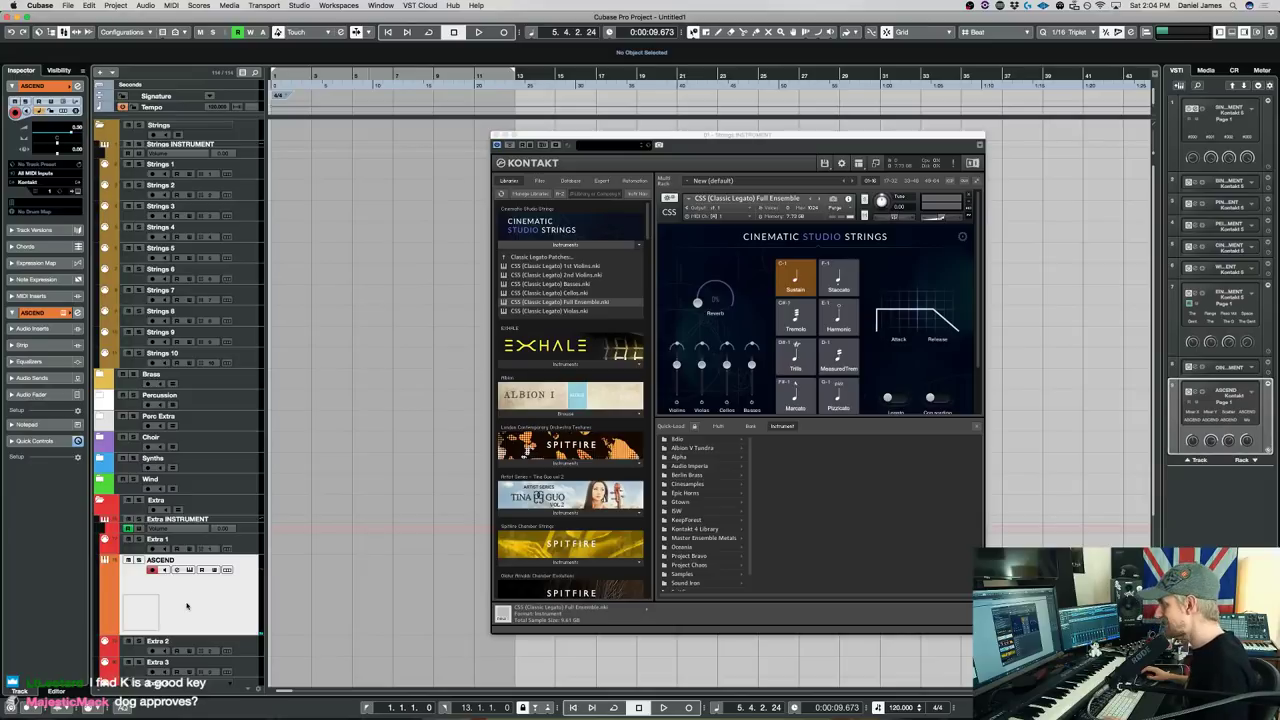
click(189, 569)
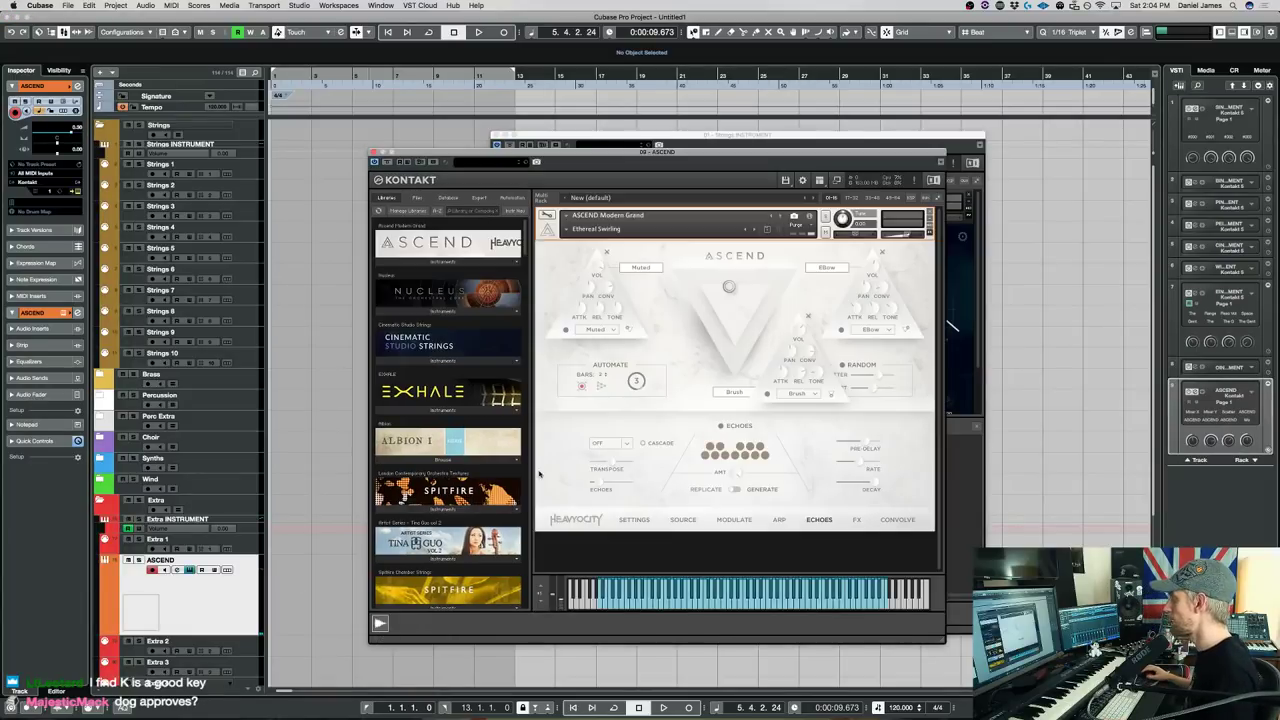
Load the Icy Taps snapshot from the Rhythmic category of ASCEND Modern Grand, and advance to Let It Echo.
click(753, 231)
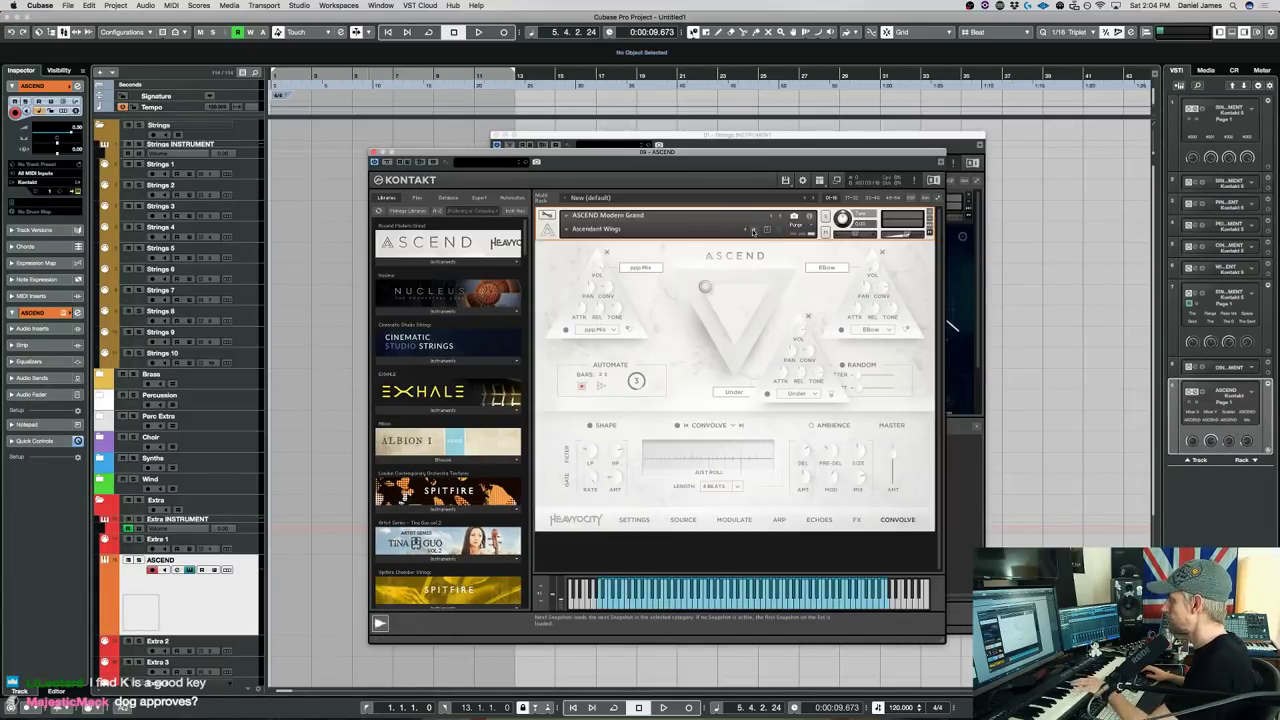
click(596, 229)
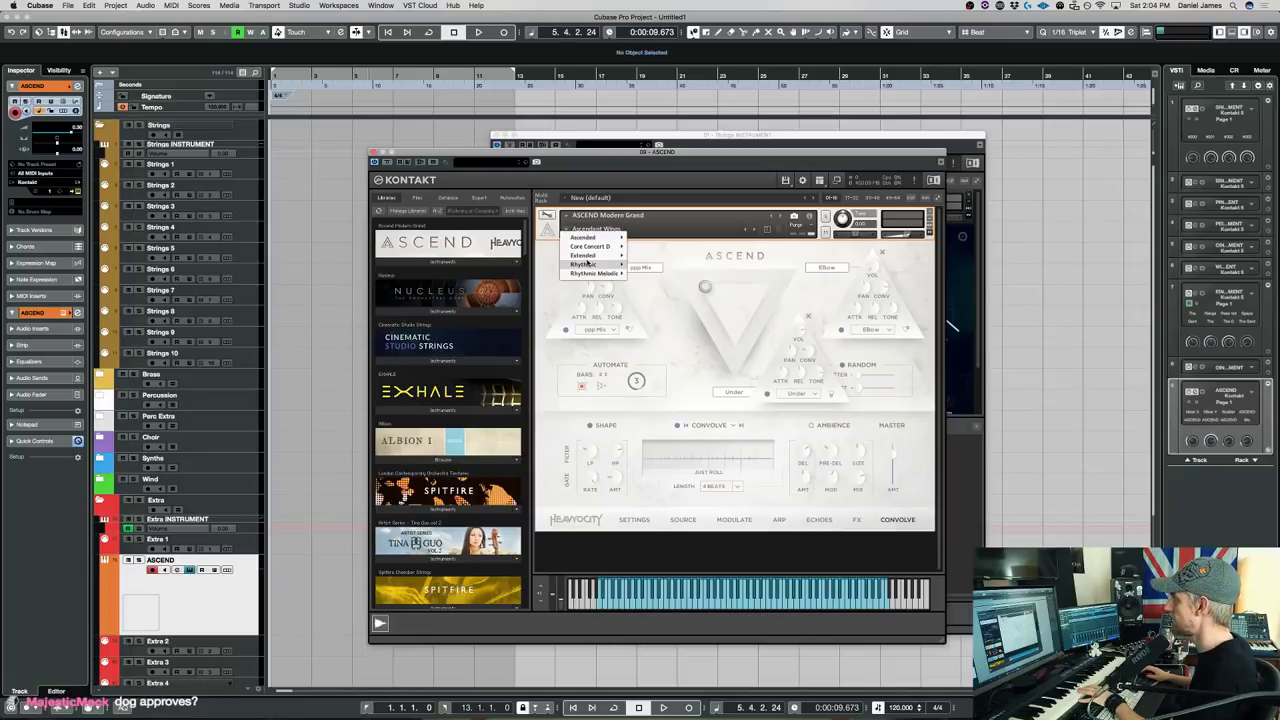
mouse_move(586, 264)
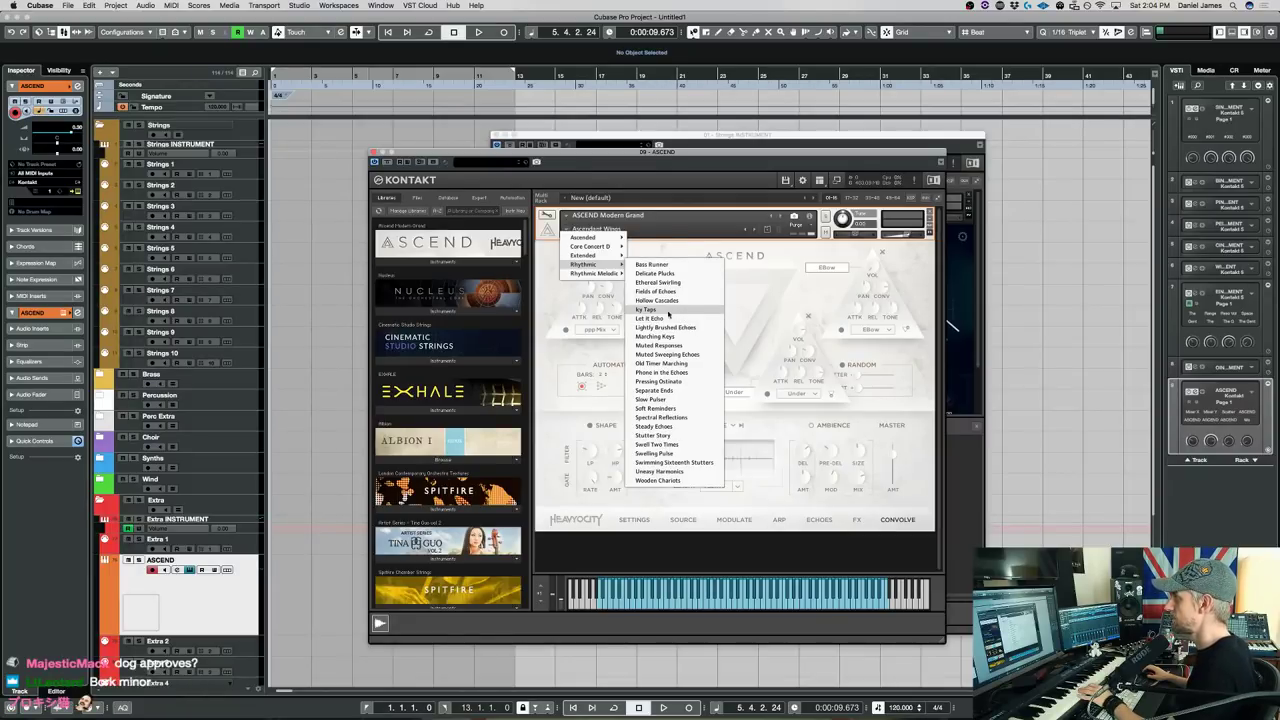
click(683, 311)
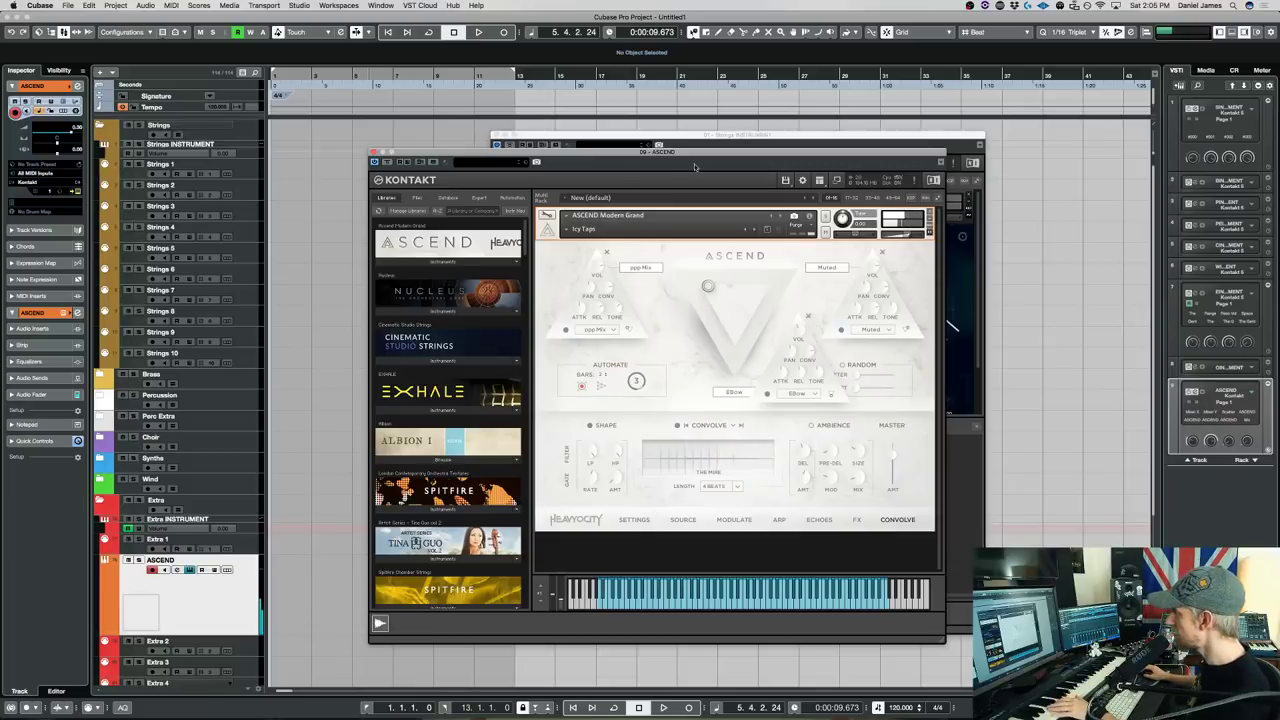
click(753, 231)
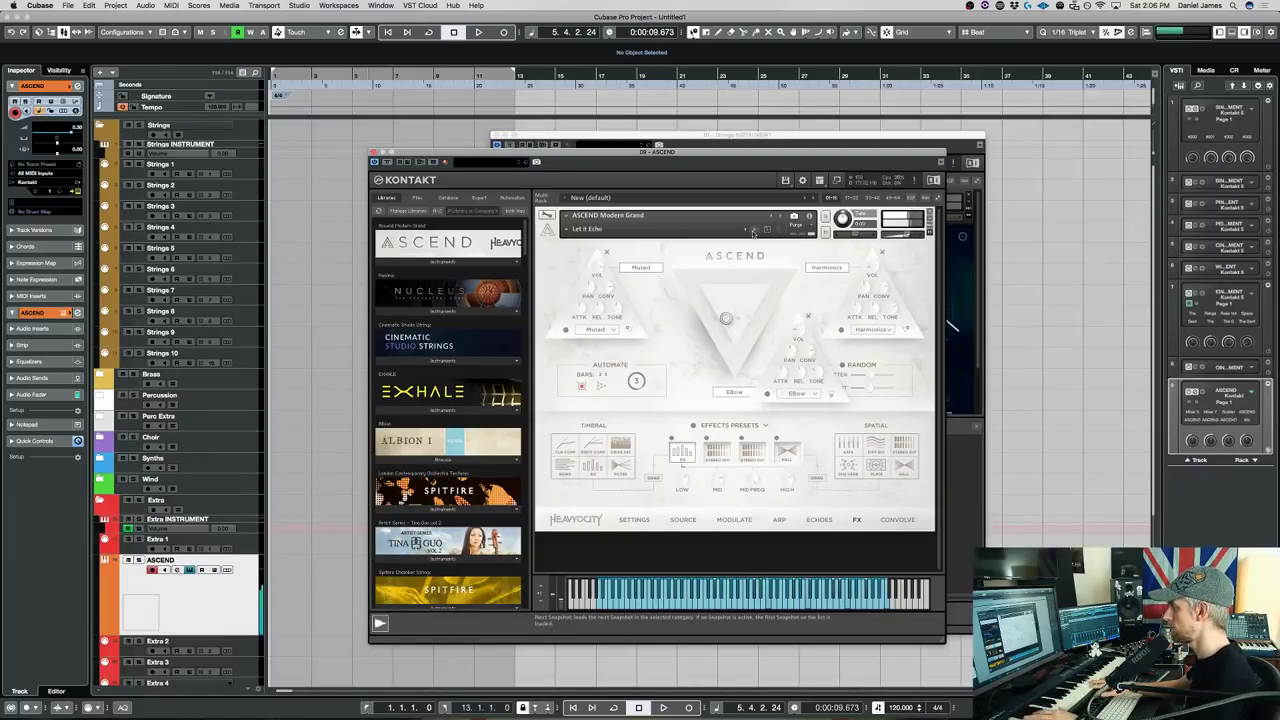
Show the media browser and add a PunchBox instrument track directly below the Wind folder.
click(1207, 71)
click(1207, 71)
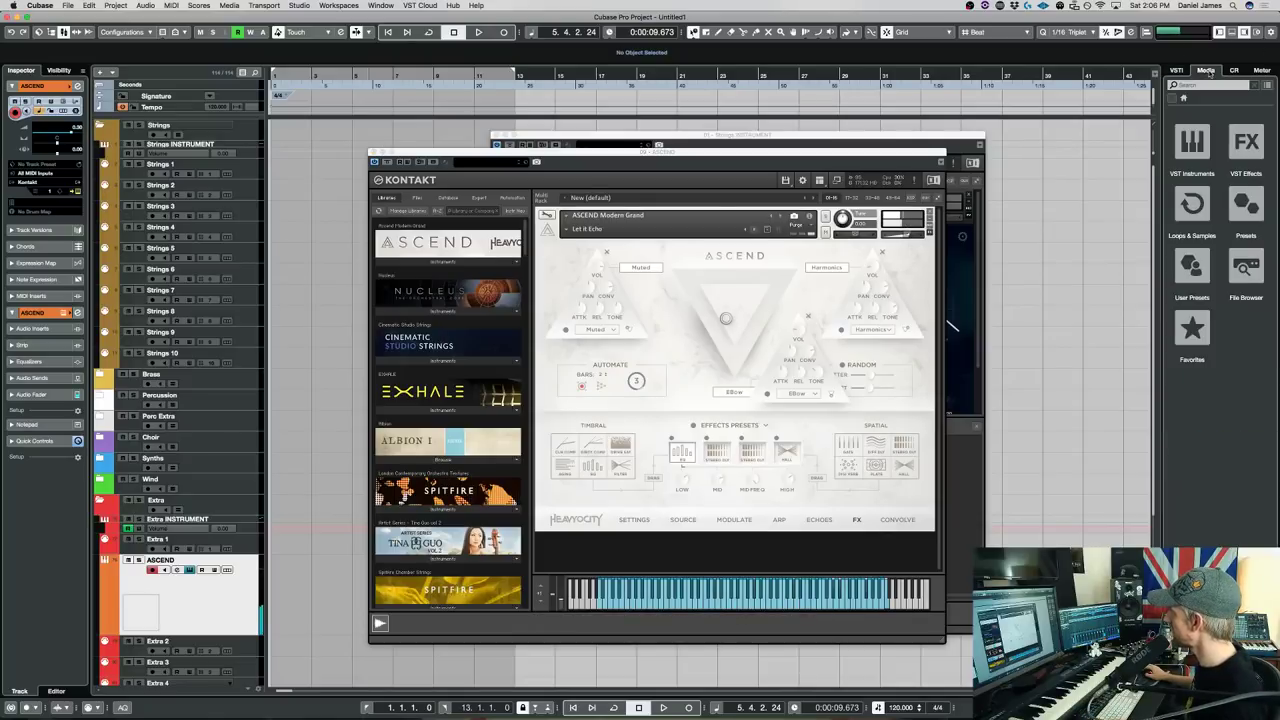
click(245, 478)
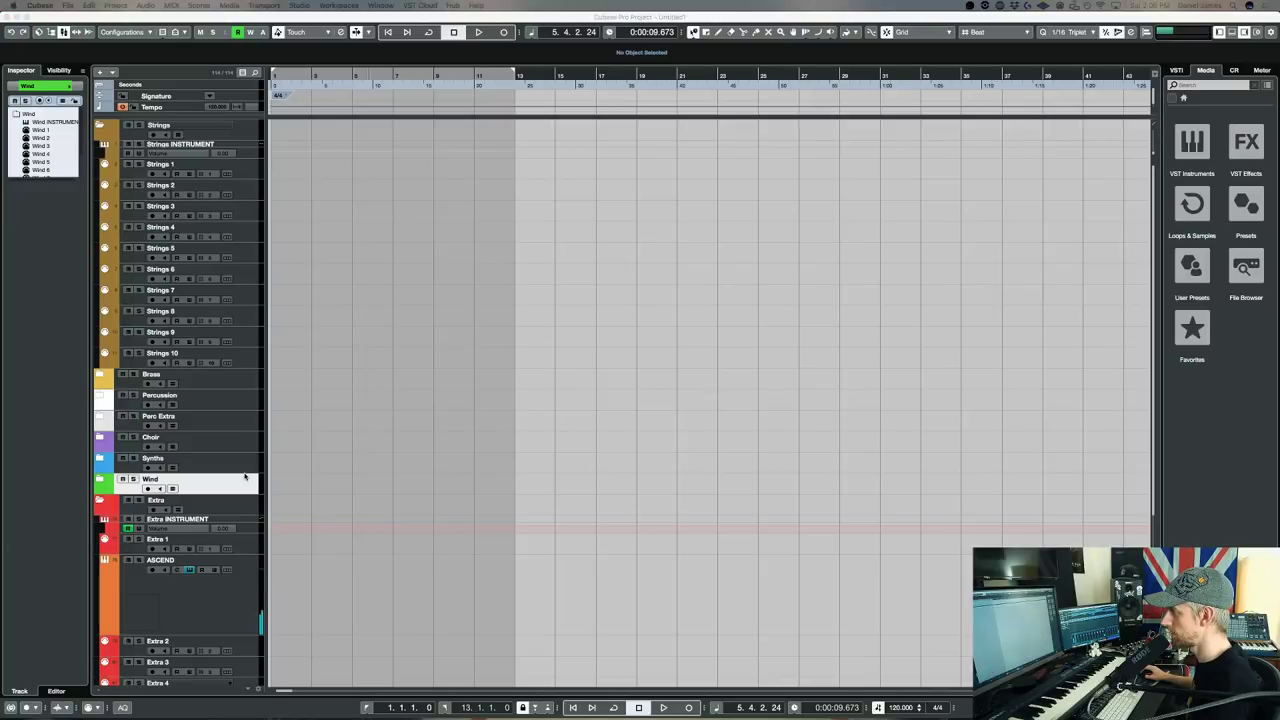
click(309, 398)
key(super+t)
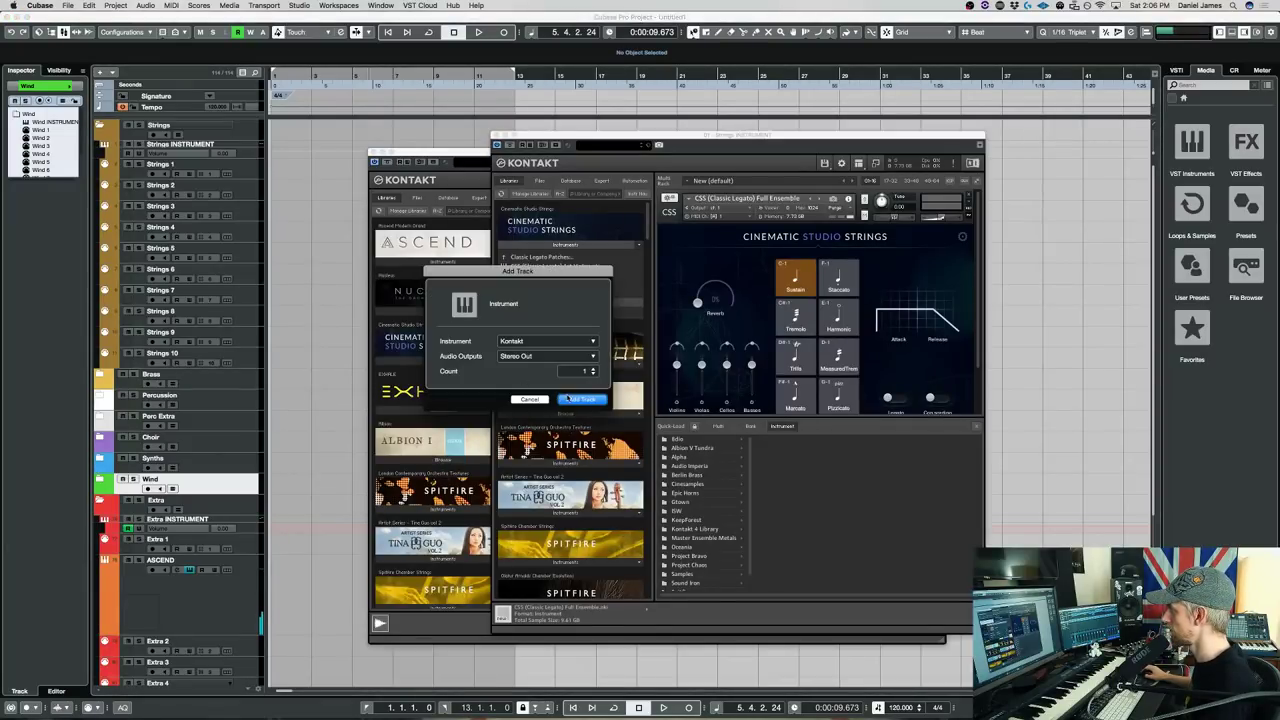
click(555, 342)
text(punch)
key(Return)
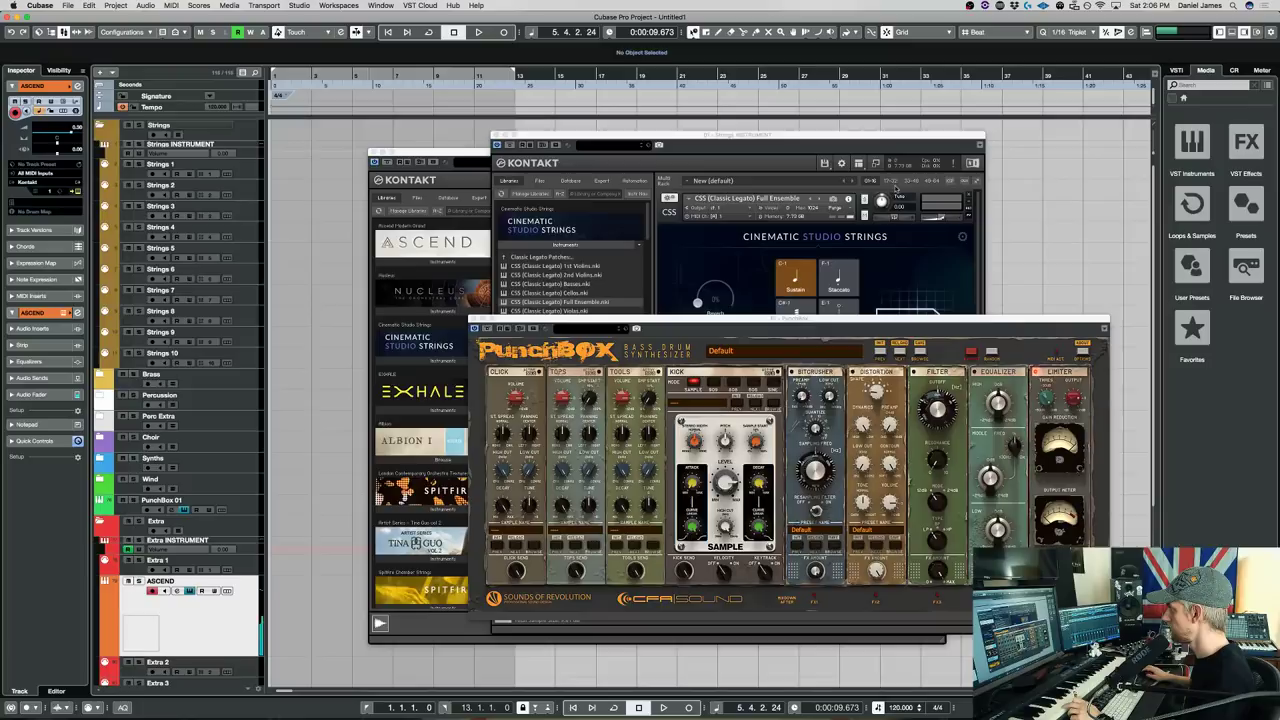
Create a MIDI part on the PunchBox 01 track, and open it in the key editor with the grid at 1/4.
click(458, 157)
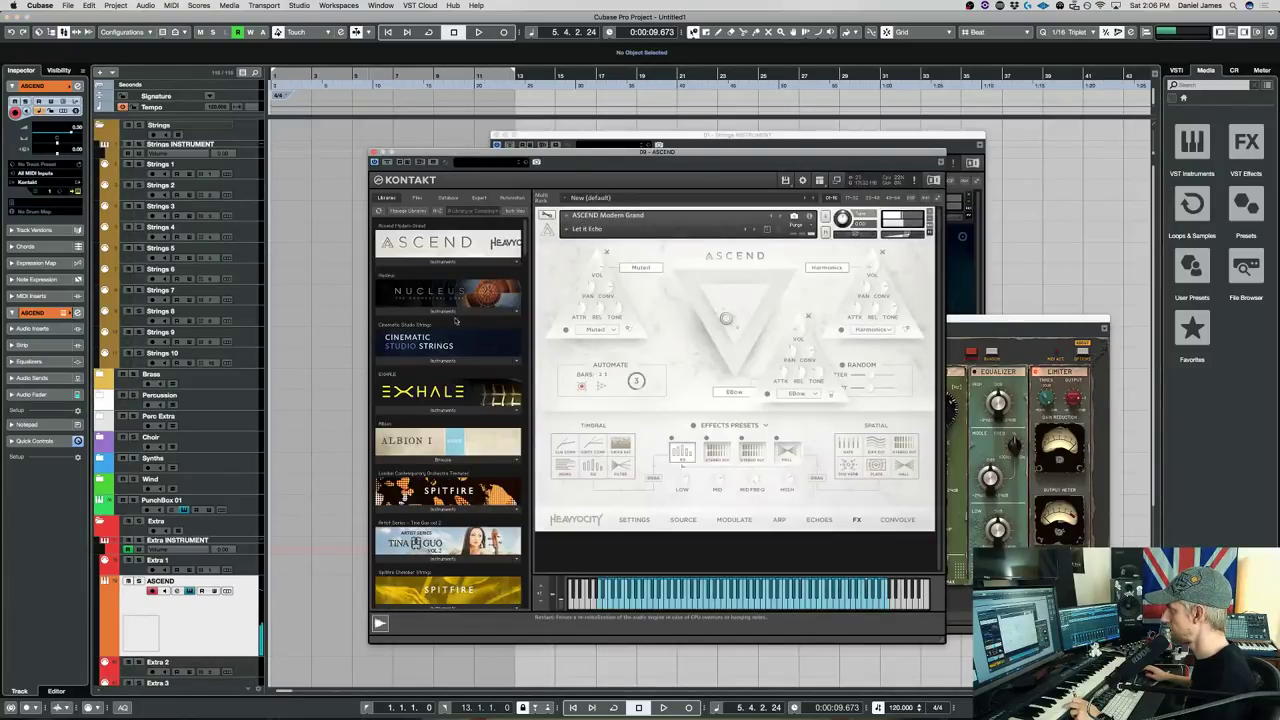
click(190, 505)
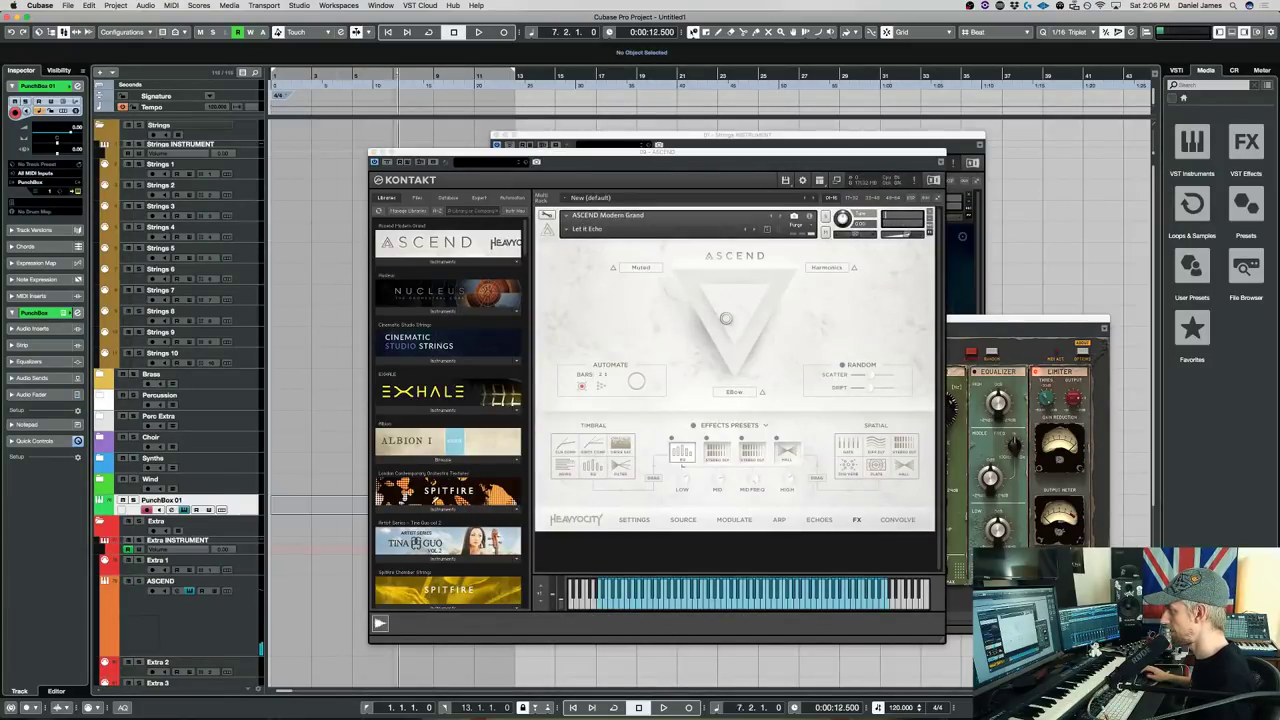
double_click(315, 505)
double_click(315, 505)
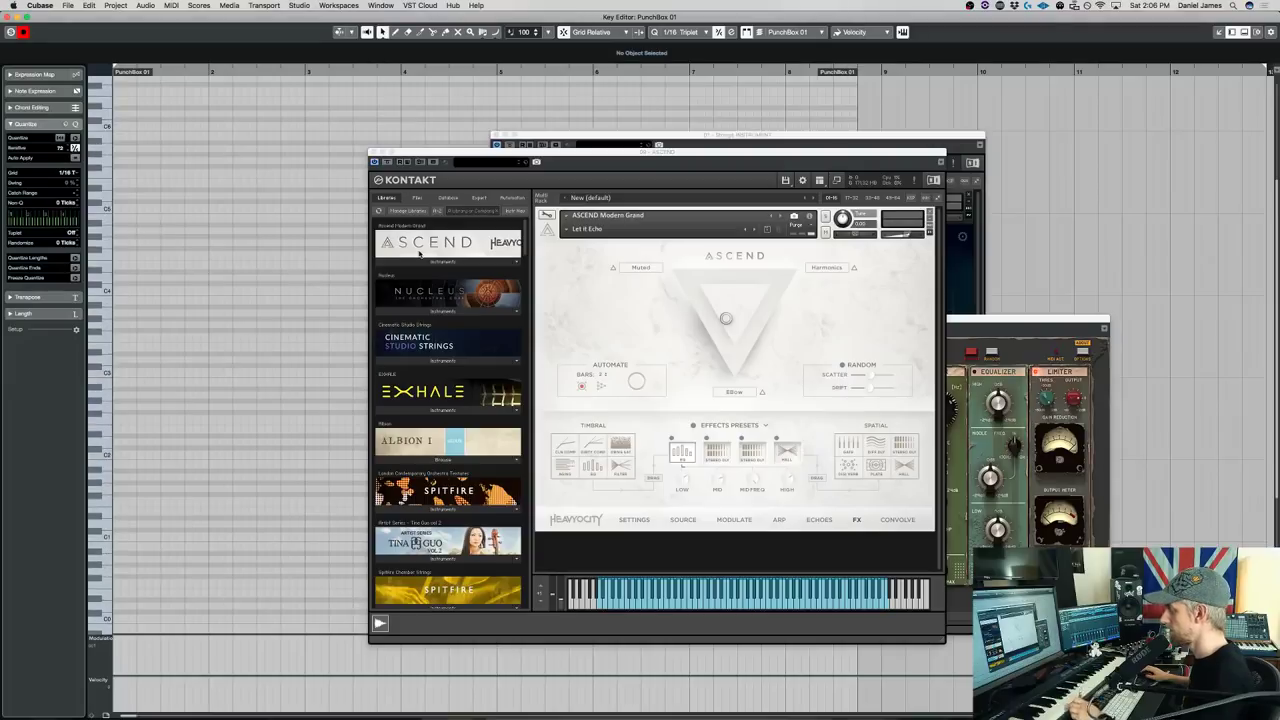
click(681, 33)
click(618, 86)
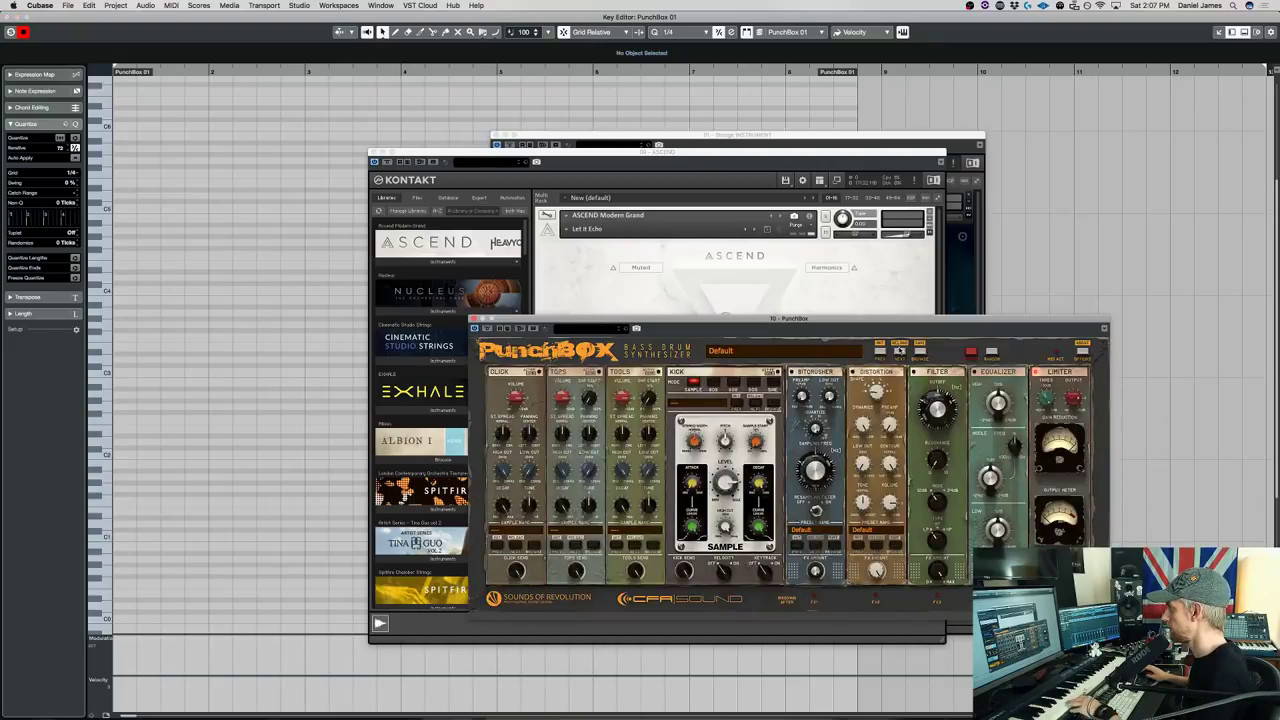
Advance through the PunchBox presets from A Good Start to Alarma! 1.
click(902, 353)
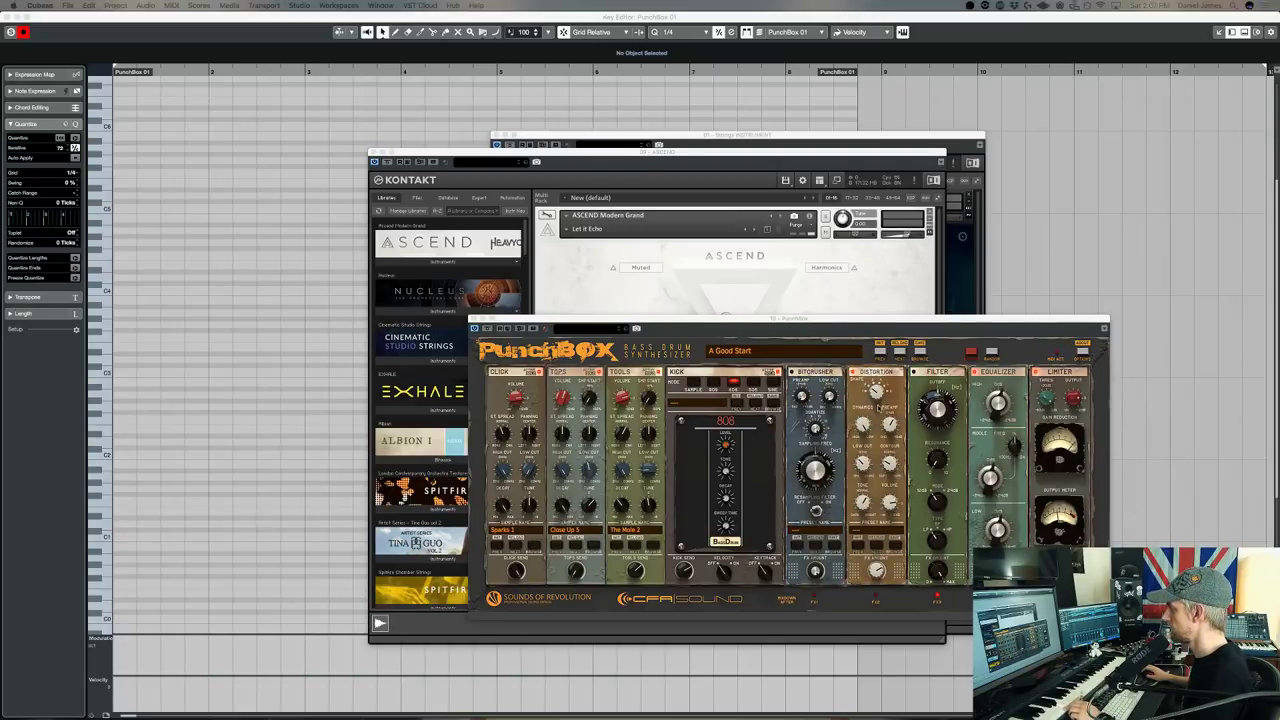
click(900, 352)
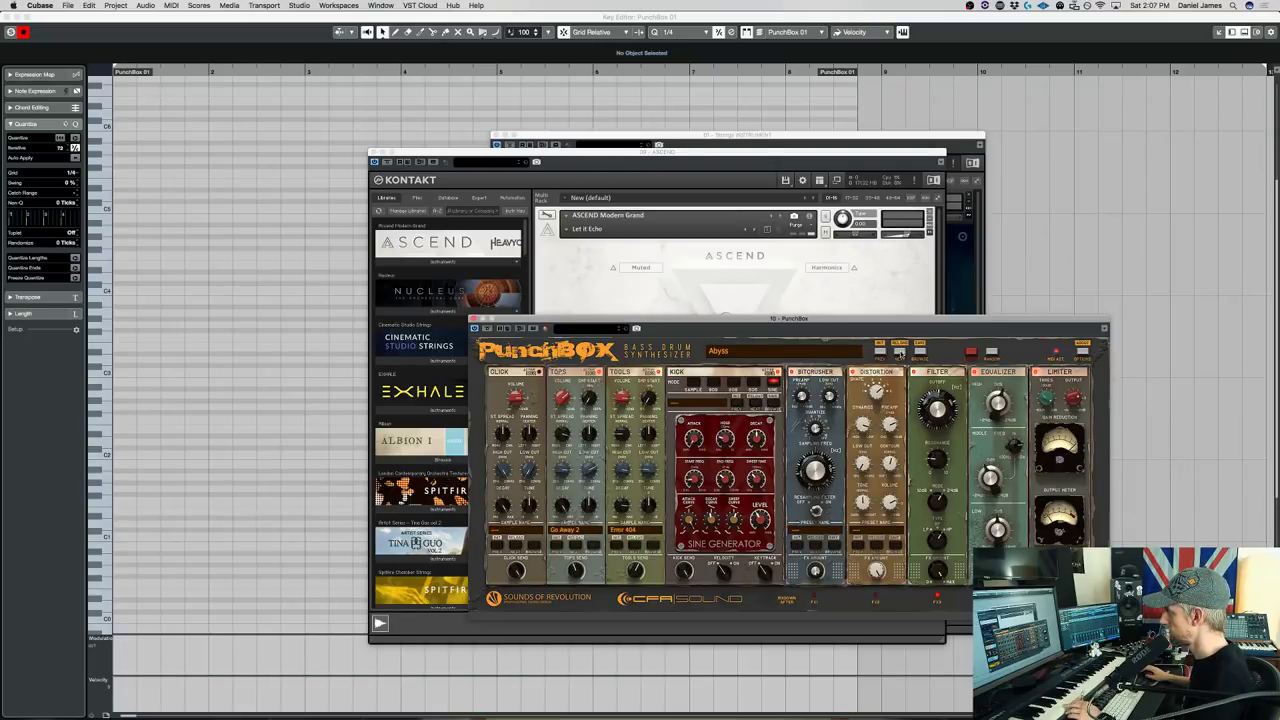
click(900, 352)
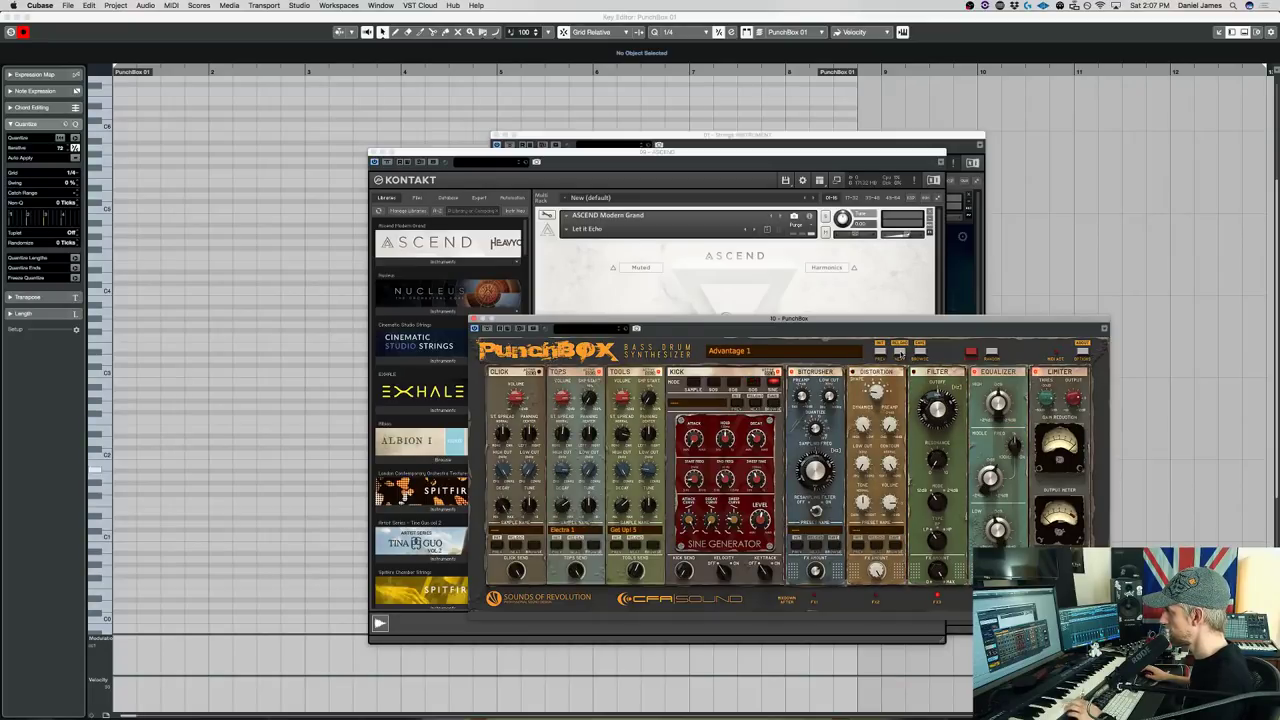
click(900, 352)
click(899, 353)
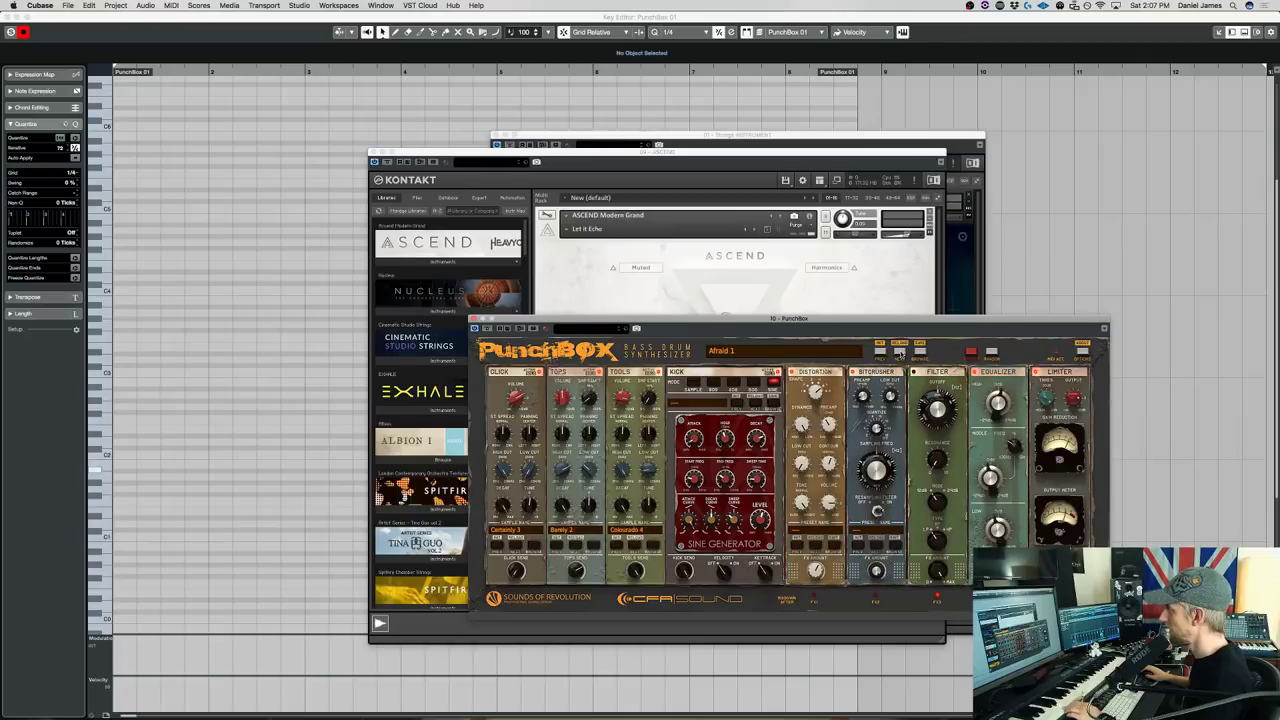
click(900, 353)
click(900, 353)
click(900, 353)
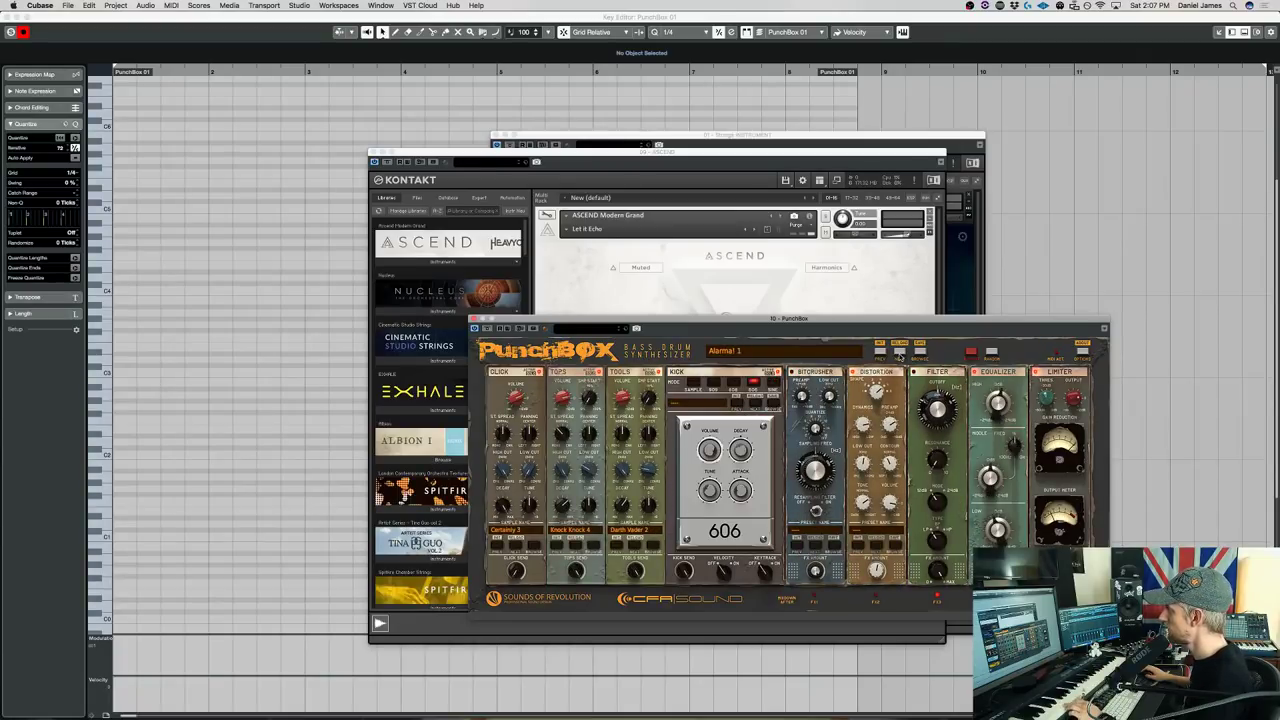
Fill the PunchBox 01 part with repeated quarter-note D1 kicks by duplicating the first note, and close the key editor.
click(124, 519)
key(Down)
key(super+d)
key(super+d)
key(super+d)
click(229, 460)
key(space)
key(super+a)
key(super+d)
key(super+d)
key(super+d)
key(super+d)
key(super+d)
key(super+d)
key(super+d)
key(super+d)
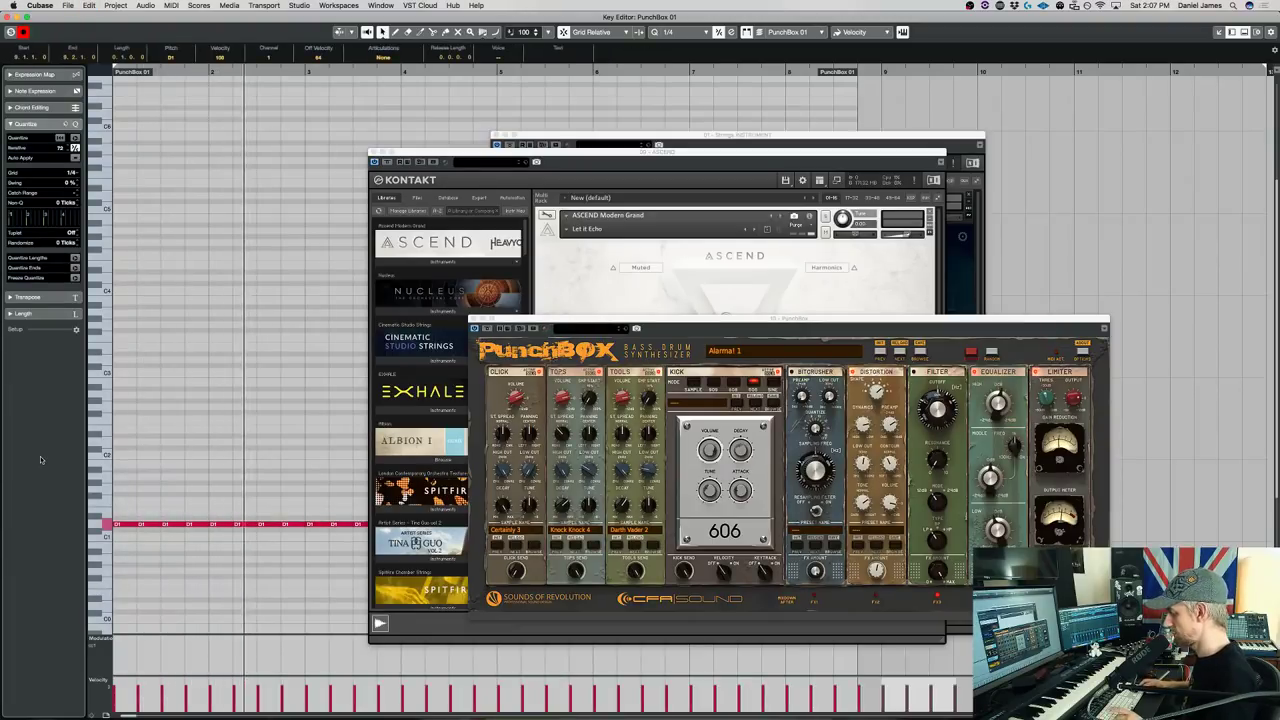
key(super+w)
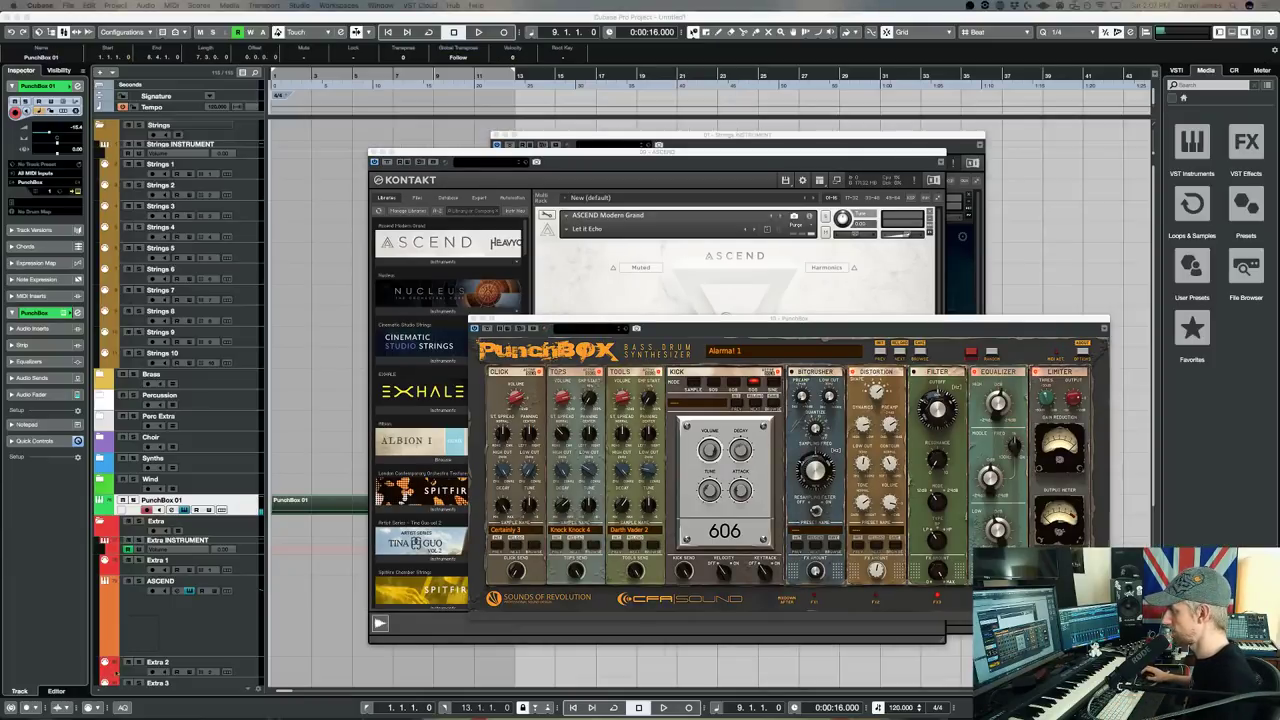
Record about 15 bars of chords on the ASCEND track from bar 1 over the kick pattern.
click(258, 642)
key(space)
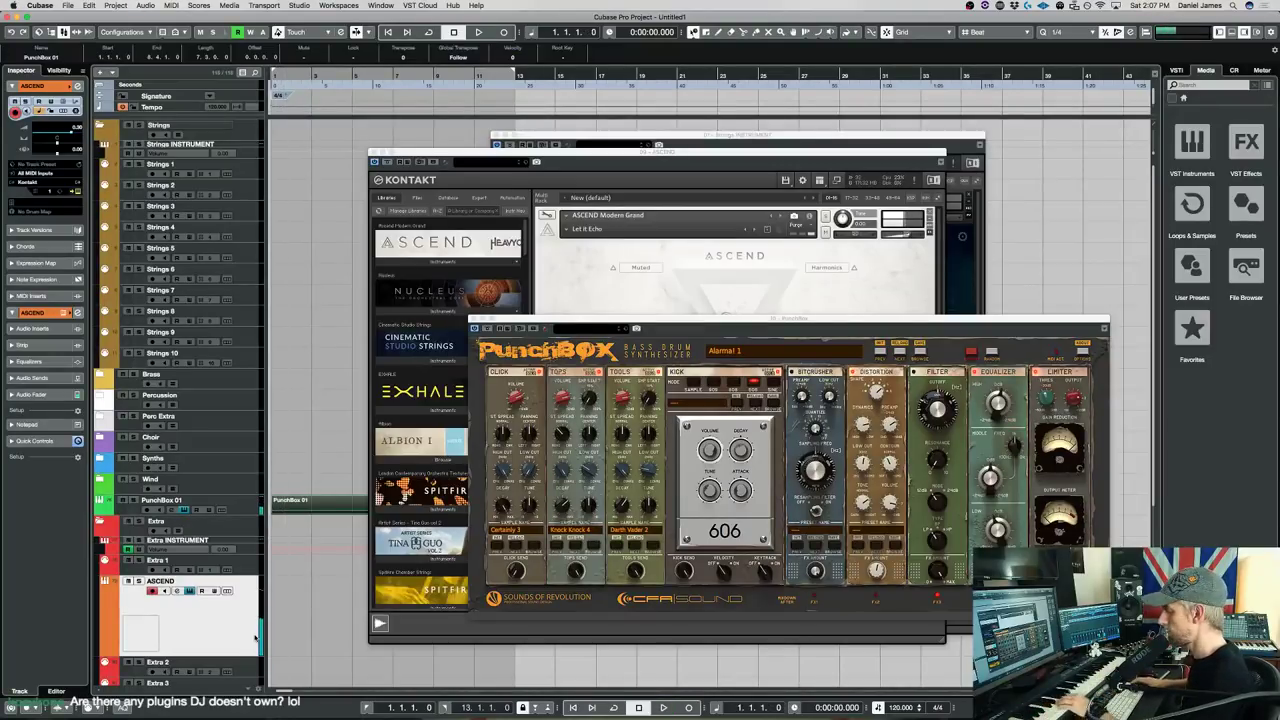
key(KP_Multiply)
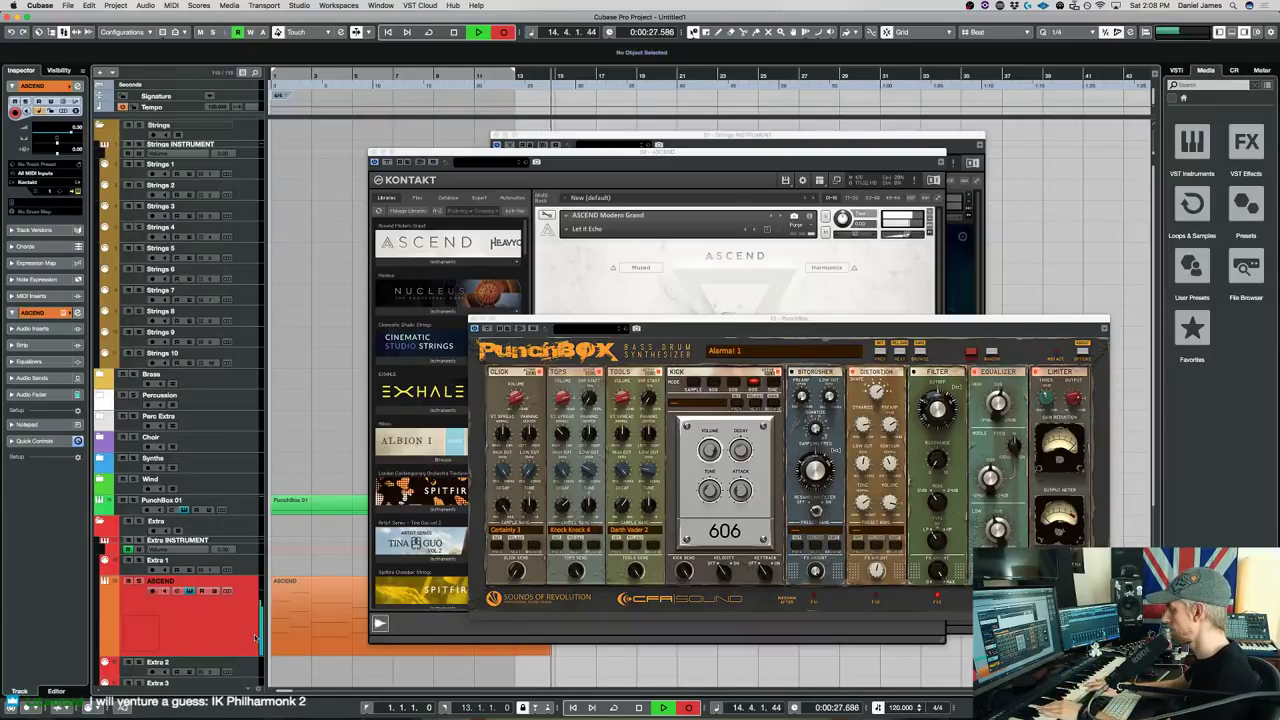
key(space)
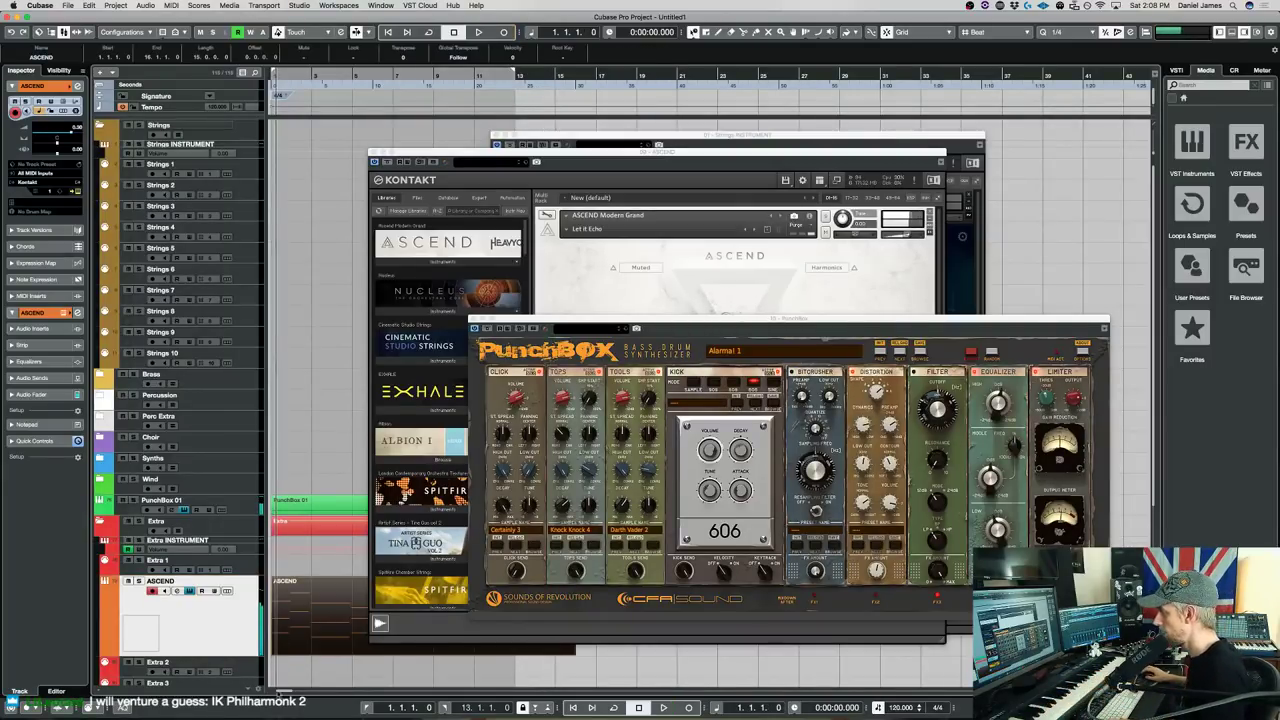
Open the recorded ASCEND part in the key editor for playback, and close the plug-in windows and the editor.
double_click(320, 618)
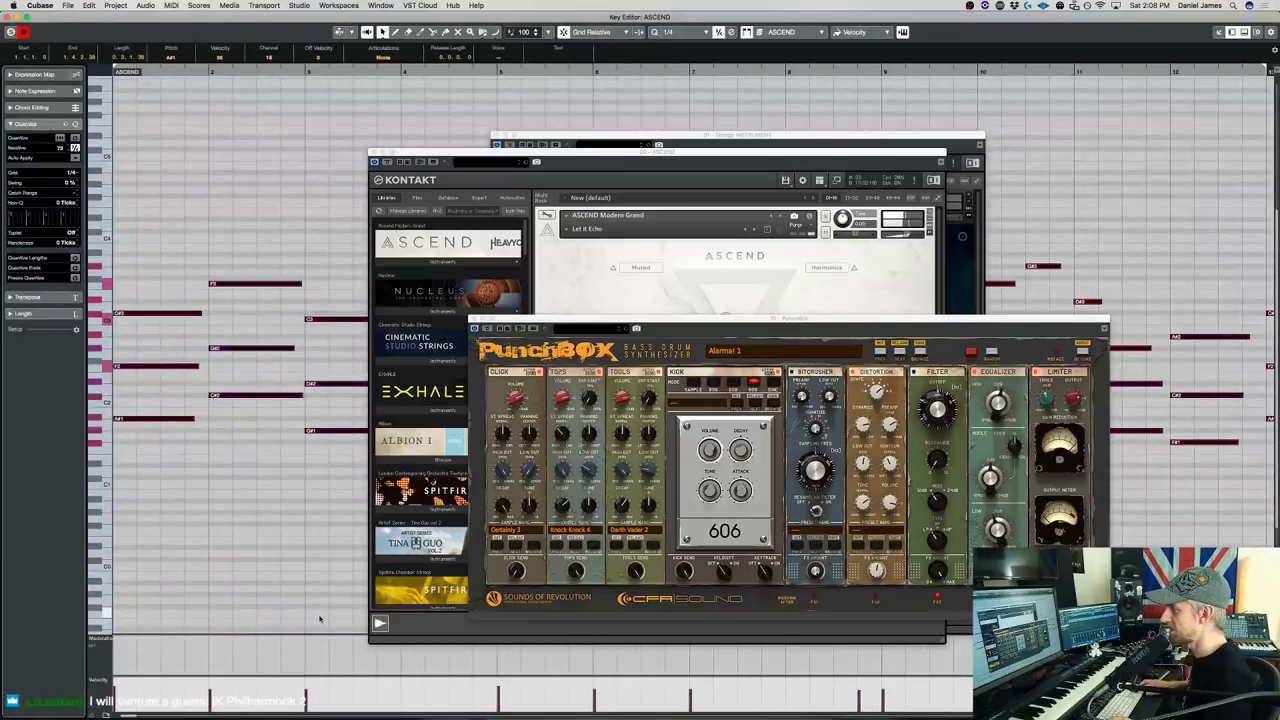
key(space)
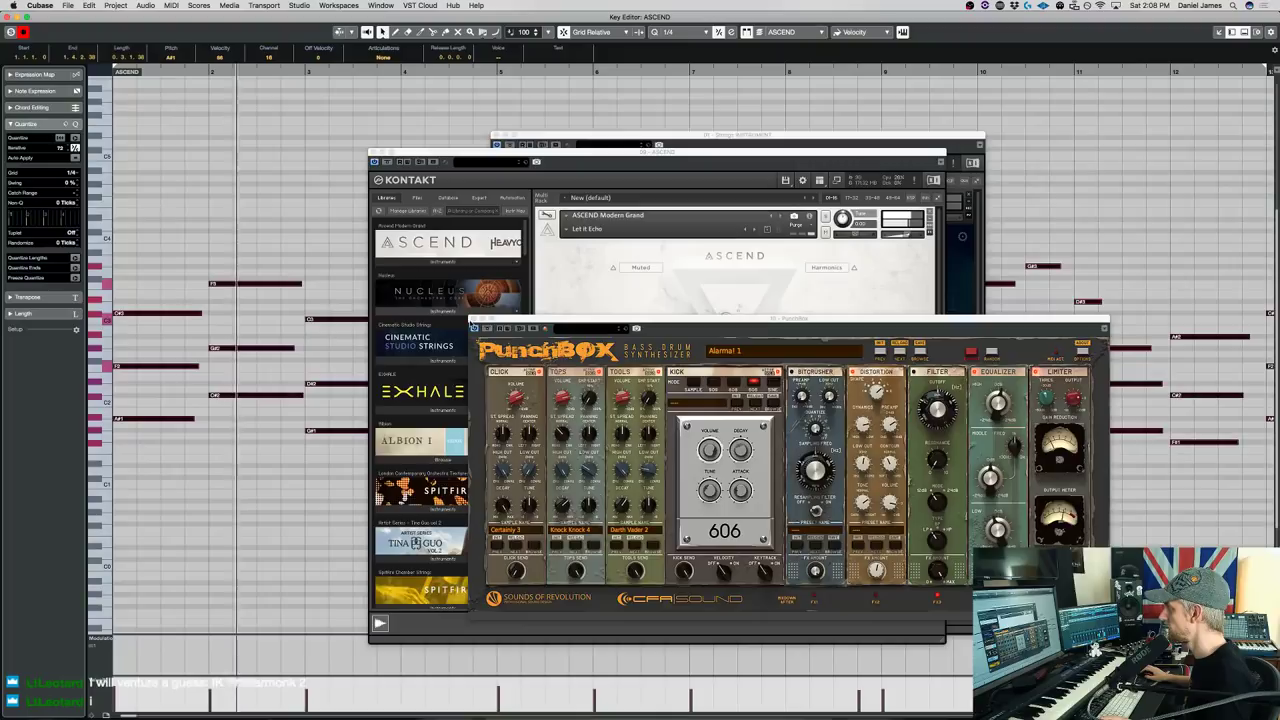
click(474, 327)
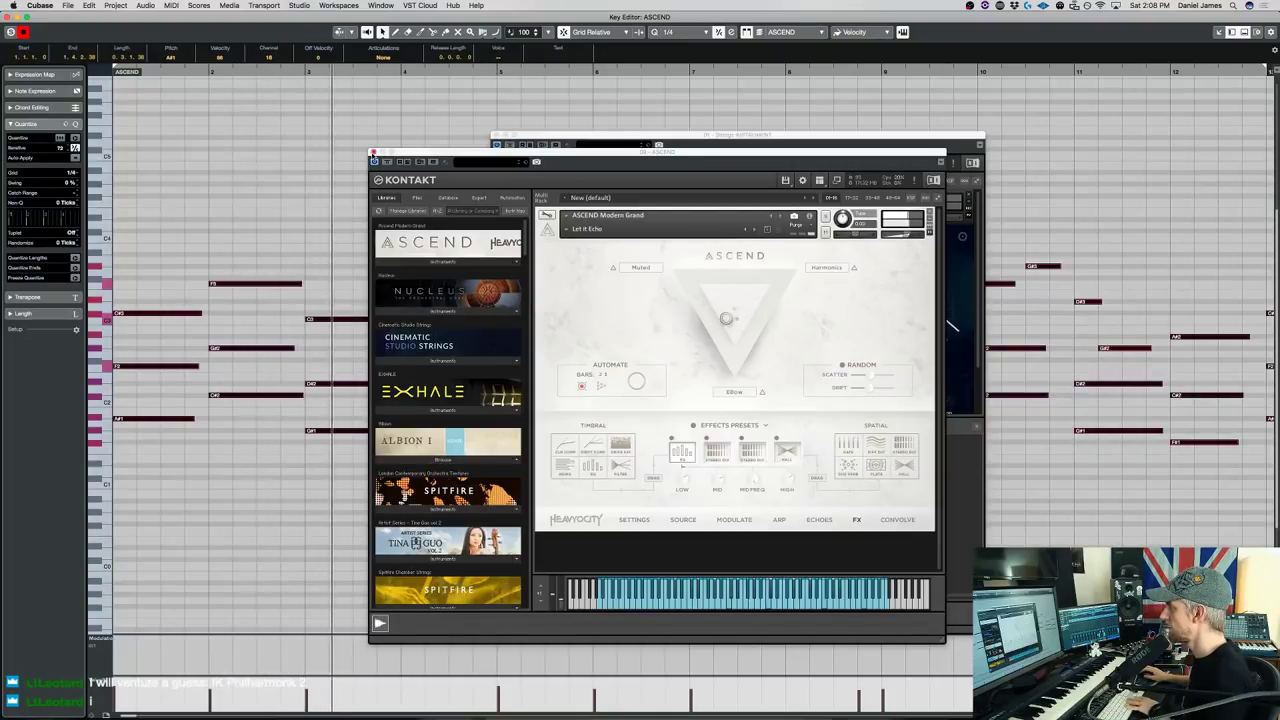
click(374, 161)
click(495, 134)
key(super+w)
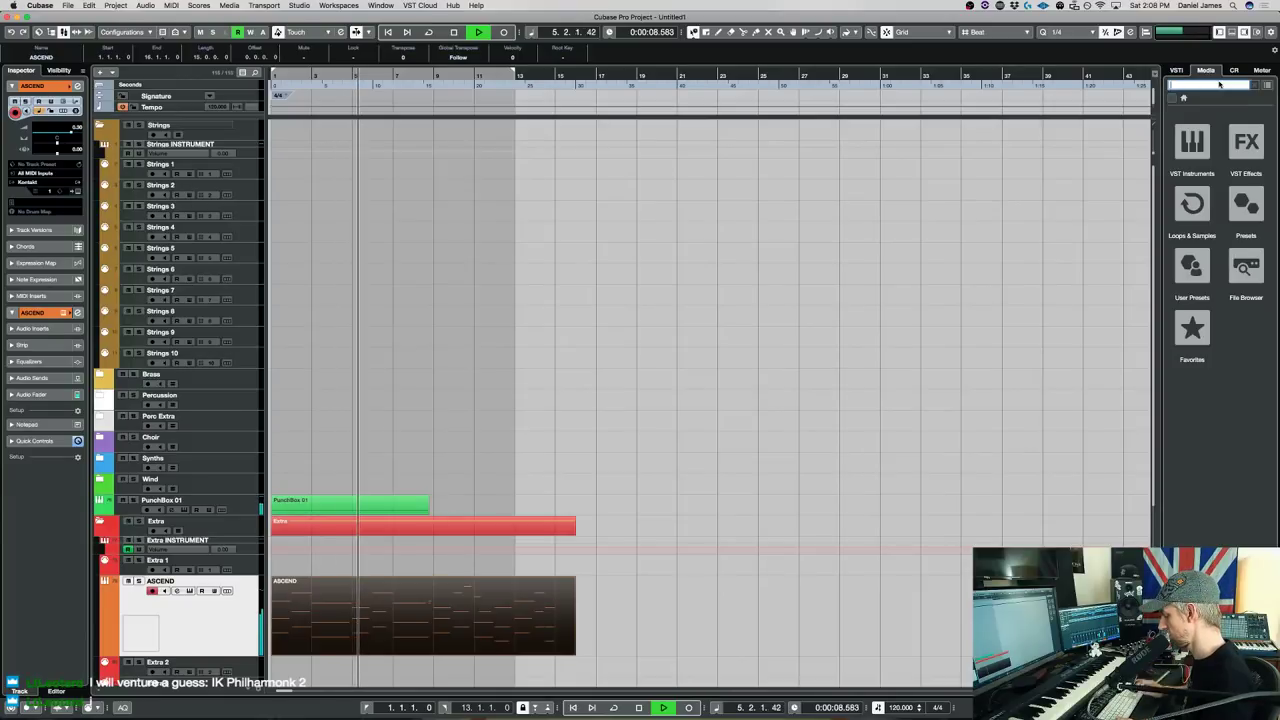
Search the media browser for "edm" and "edm loop", previewing a 1984 Crew Glitch Drums chorus loop and browsing the results.
text(odm)
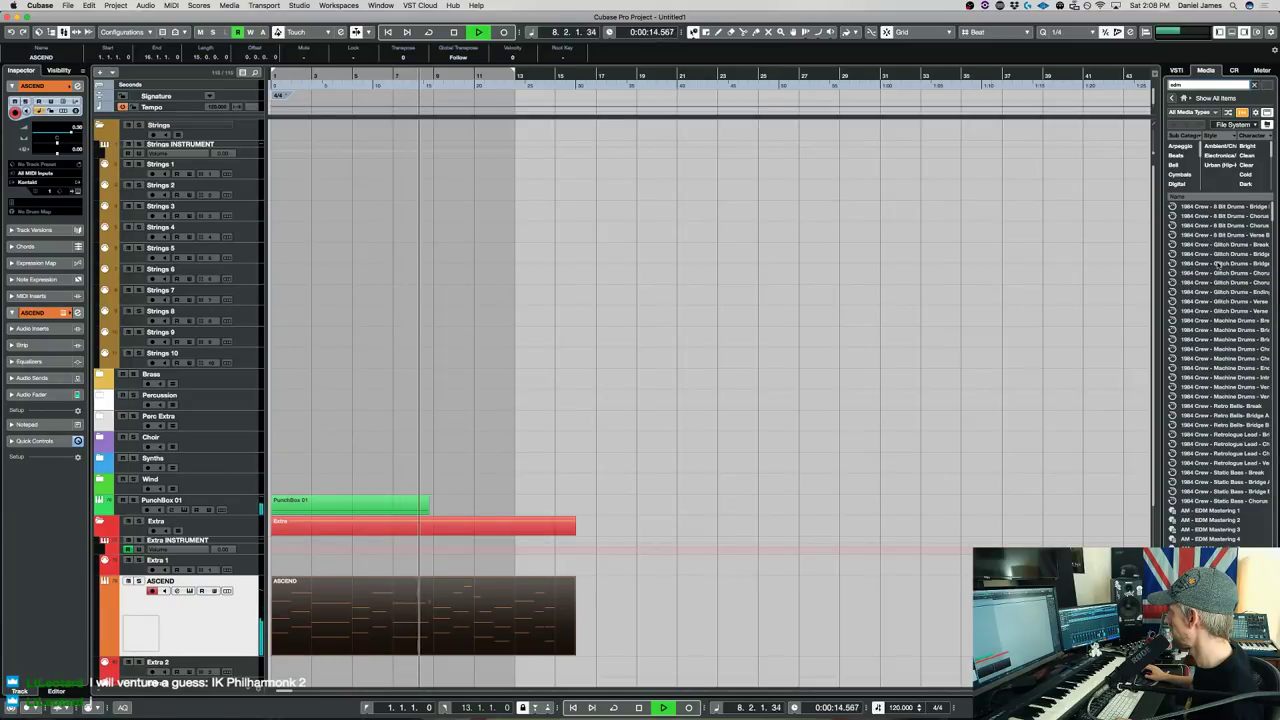
click(1219, 272)
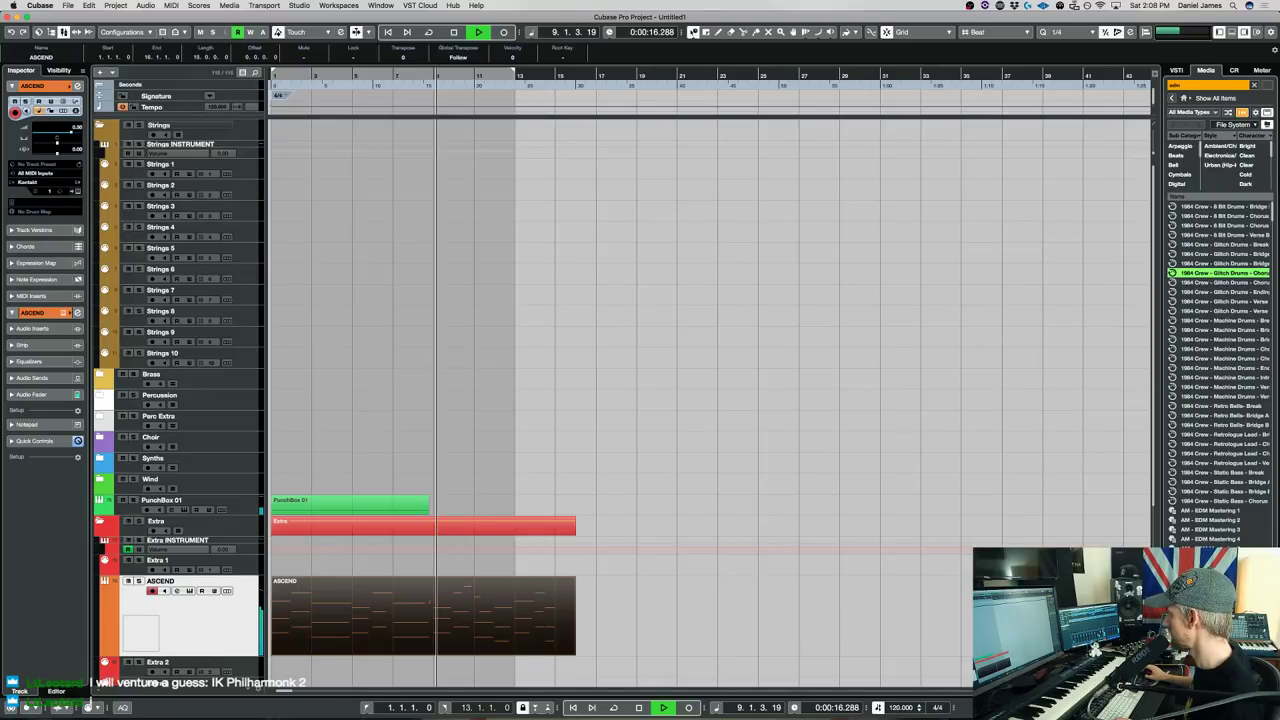
scroll(1213, 522, down, 10)
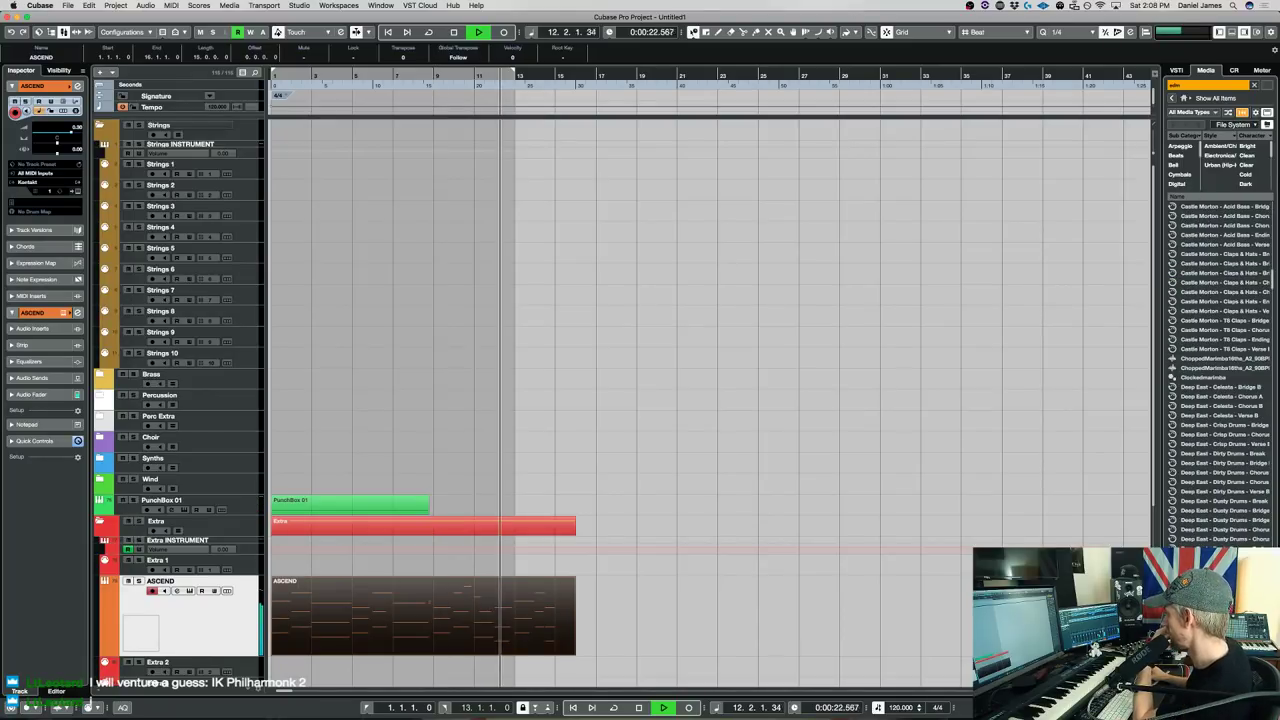
scroll(1213, 522, down, 10)
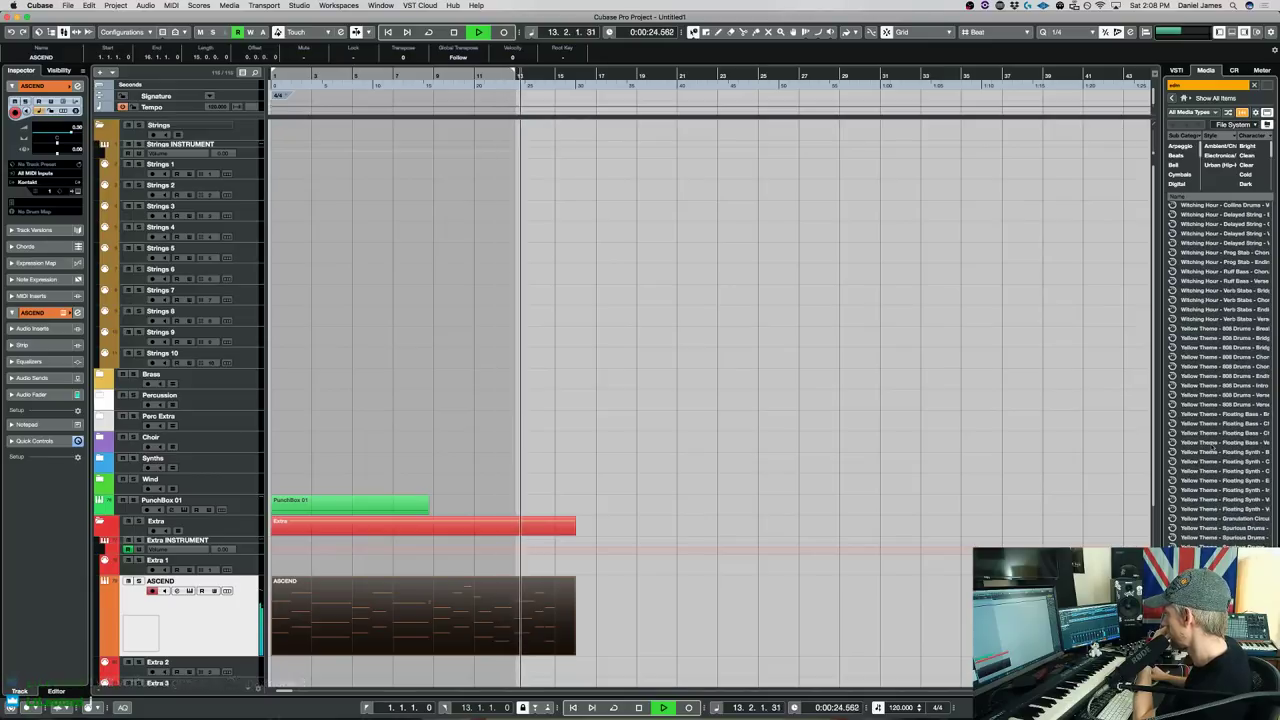
text(loop)
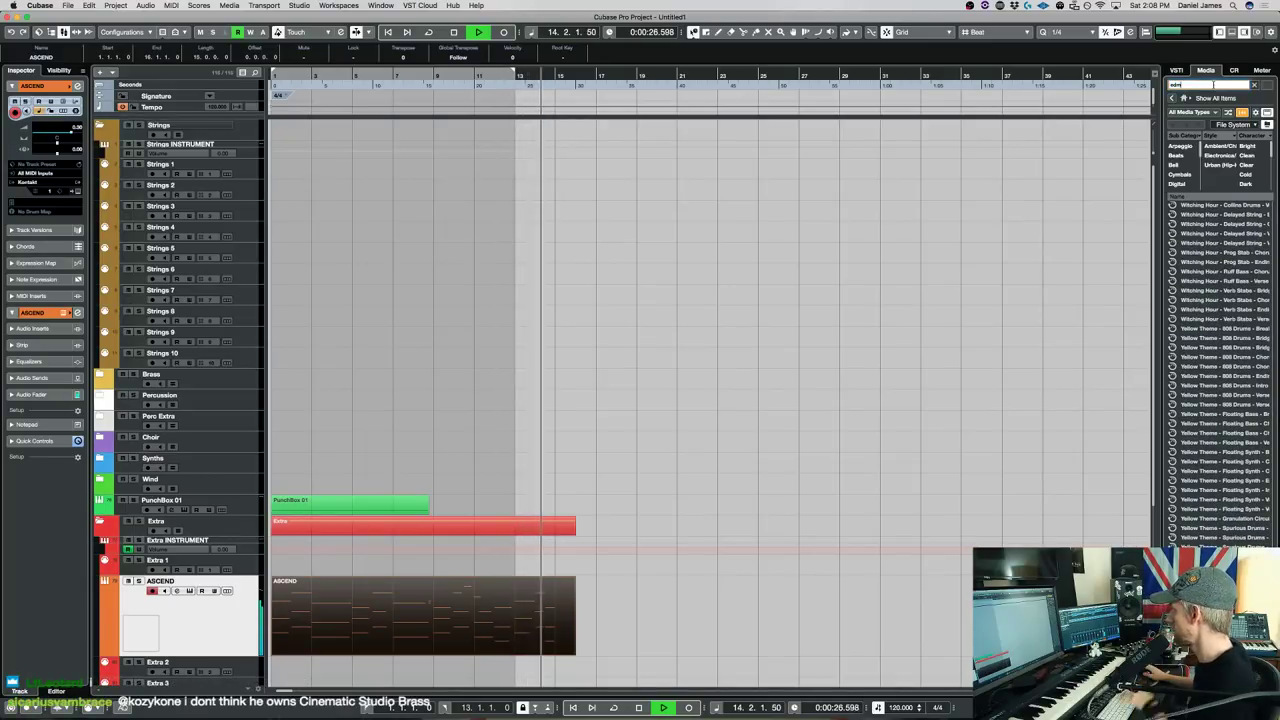
key(Return)
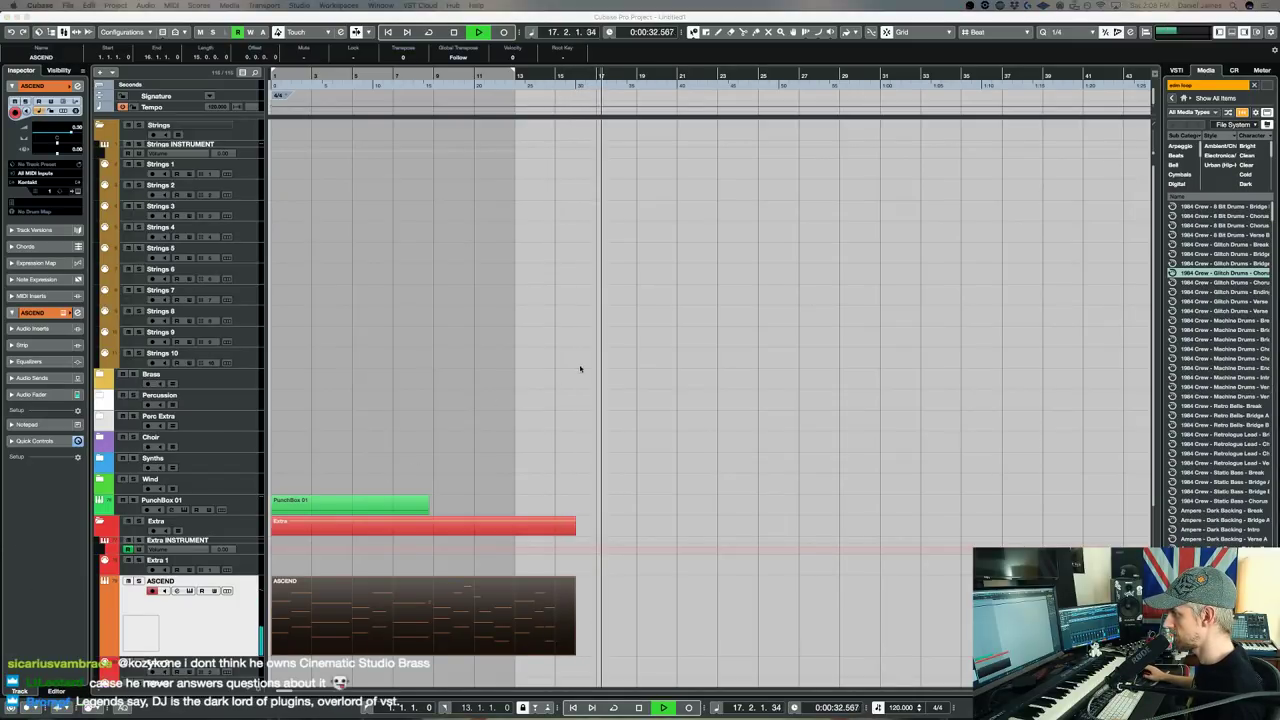
click(632, 351)
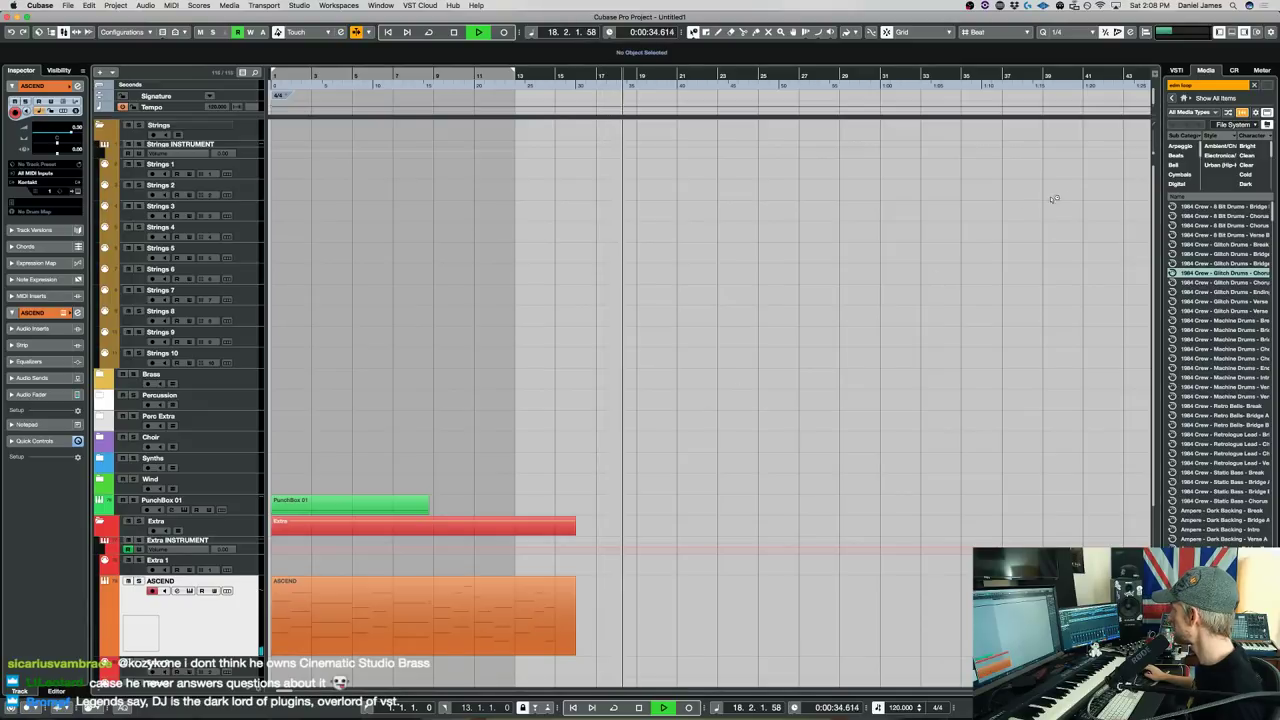
scroll(1228, 418, down, 10)
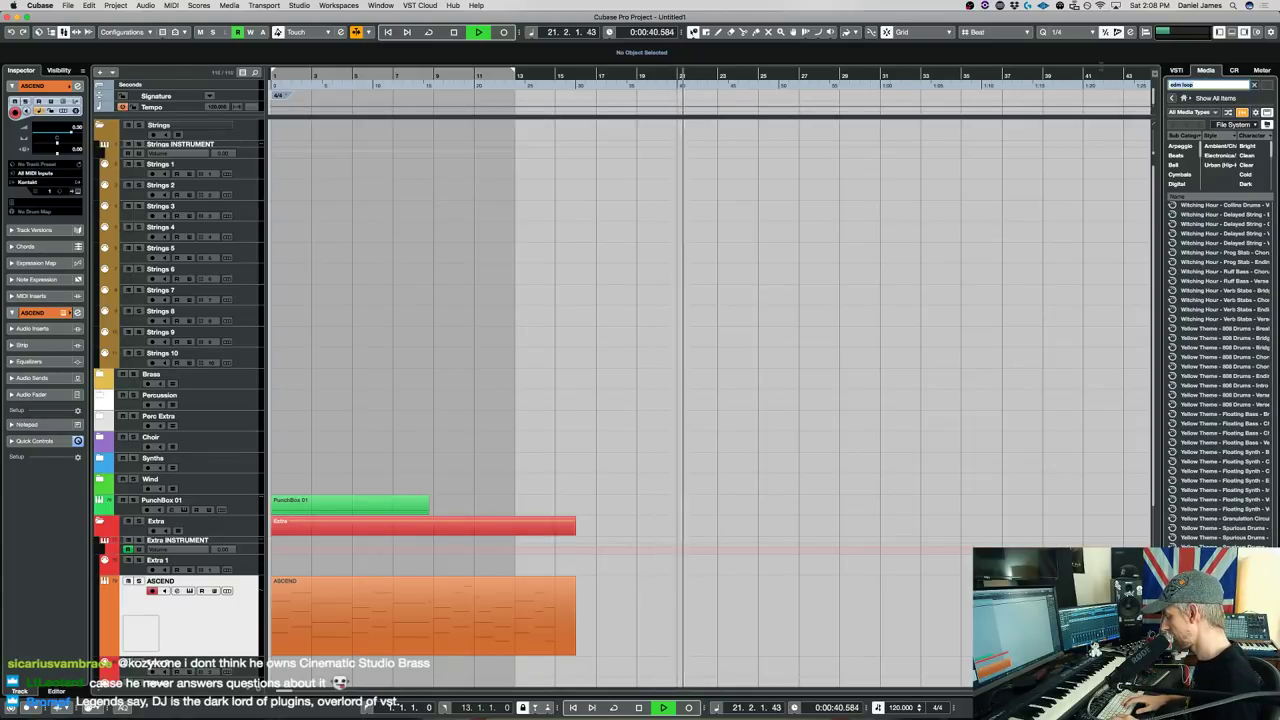
Search the media for "120 drum loop" and preview a 120bpm-NDA loop and Cinema - Drum Loop 61_120bpm.
text(drum)
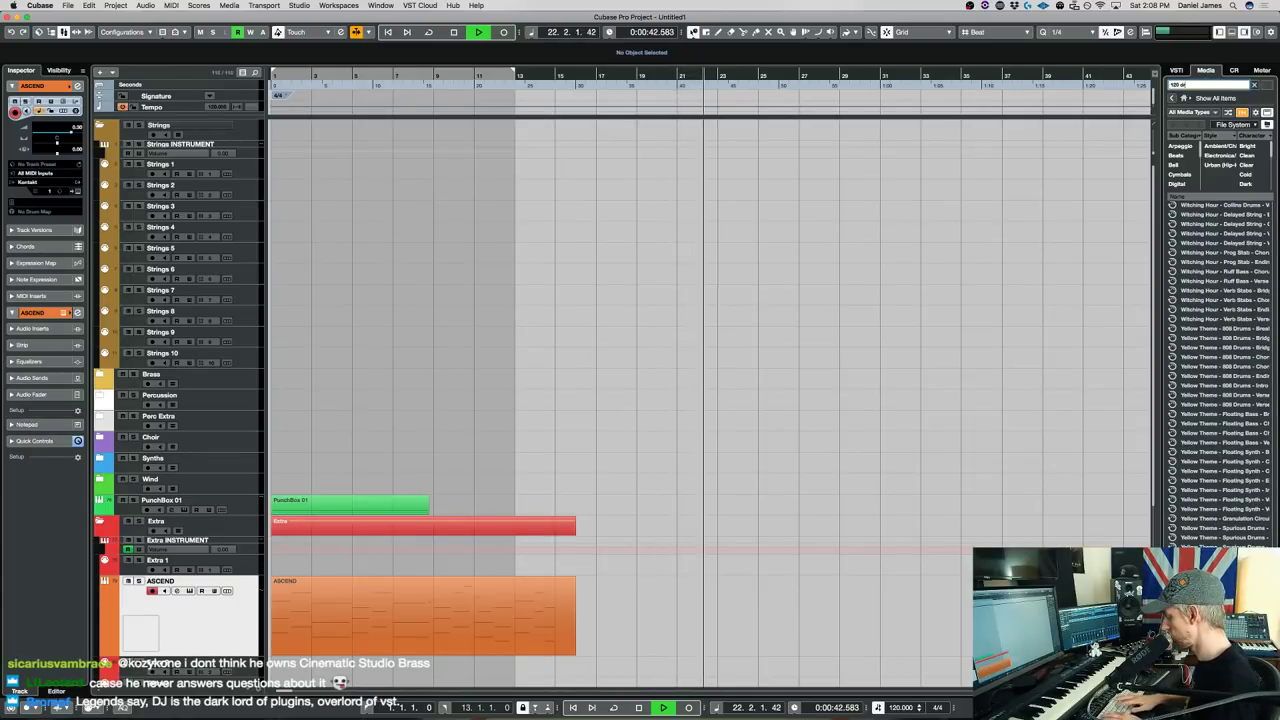
text( loop)
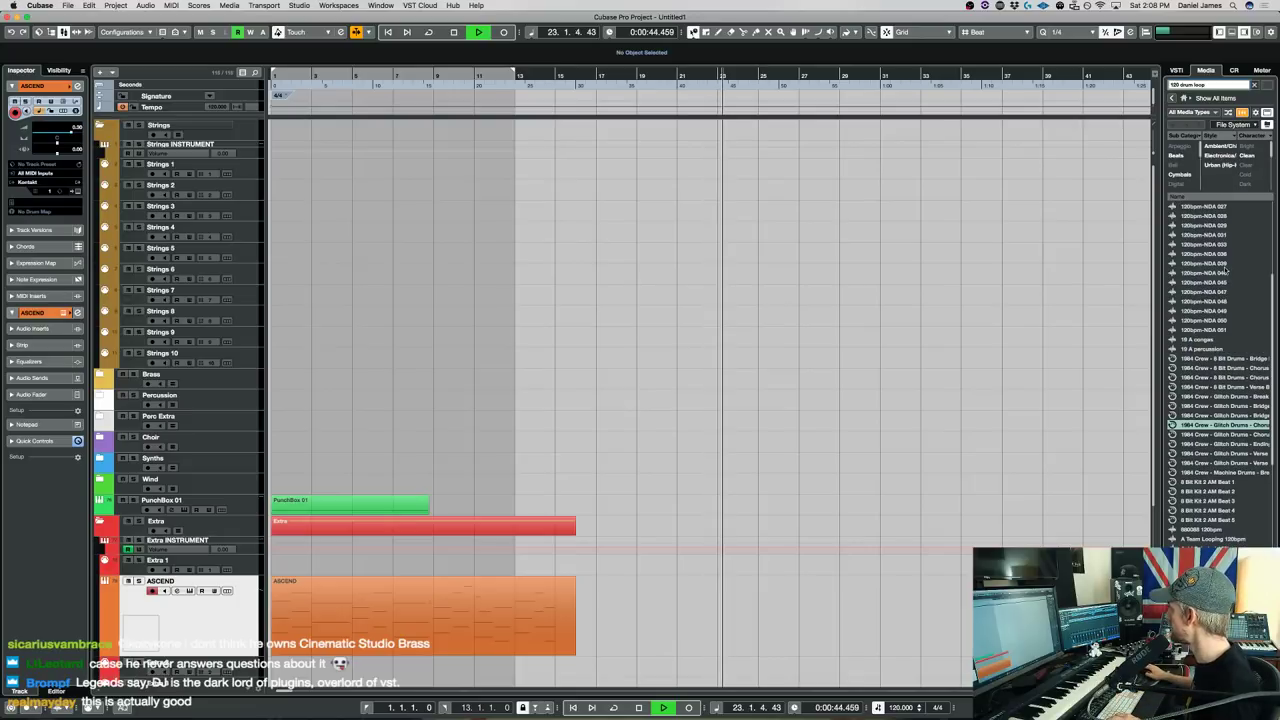
click(1223, 266)
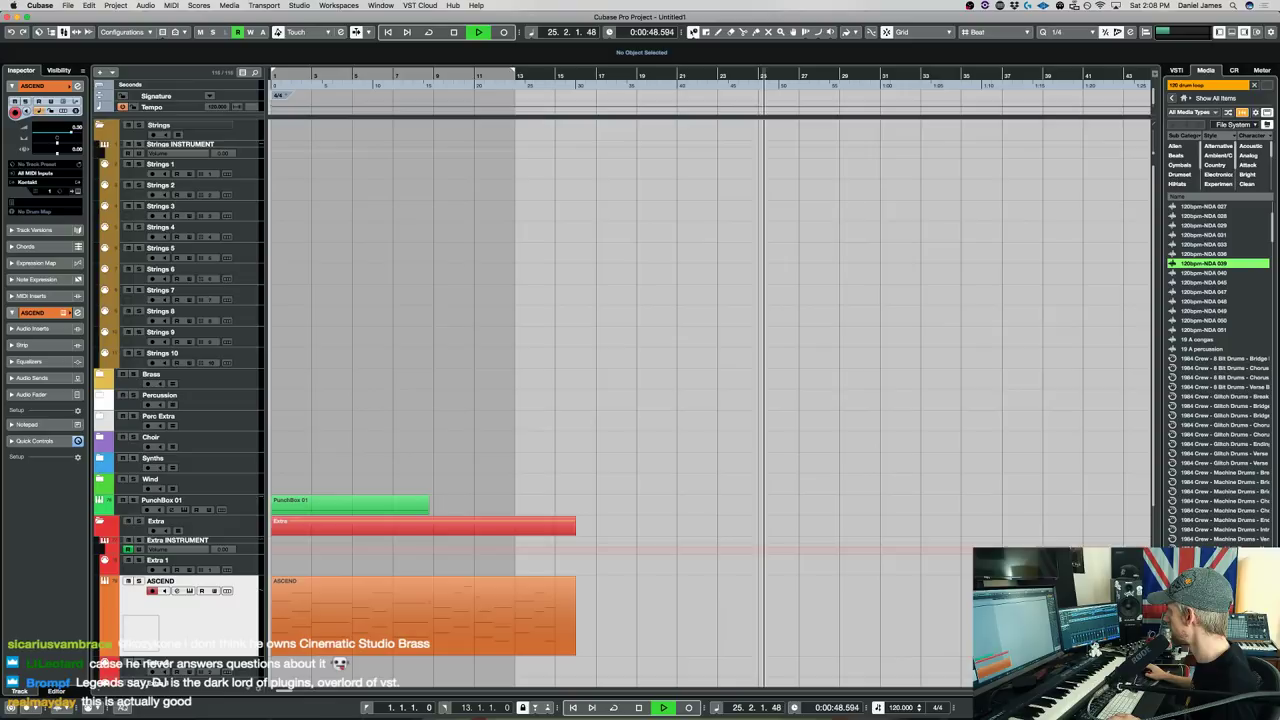
scroll(1210, 420, down, 10)
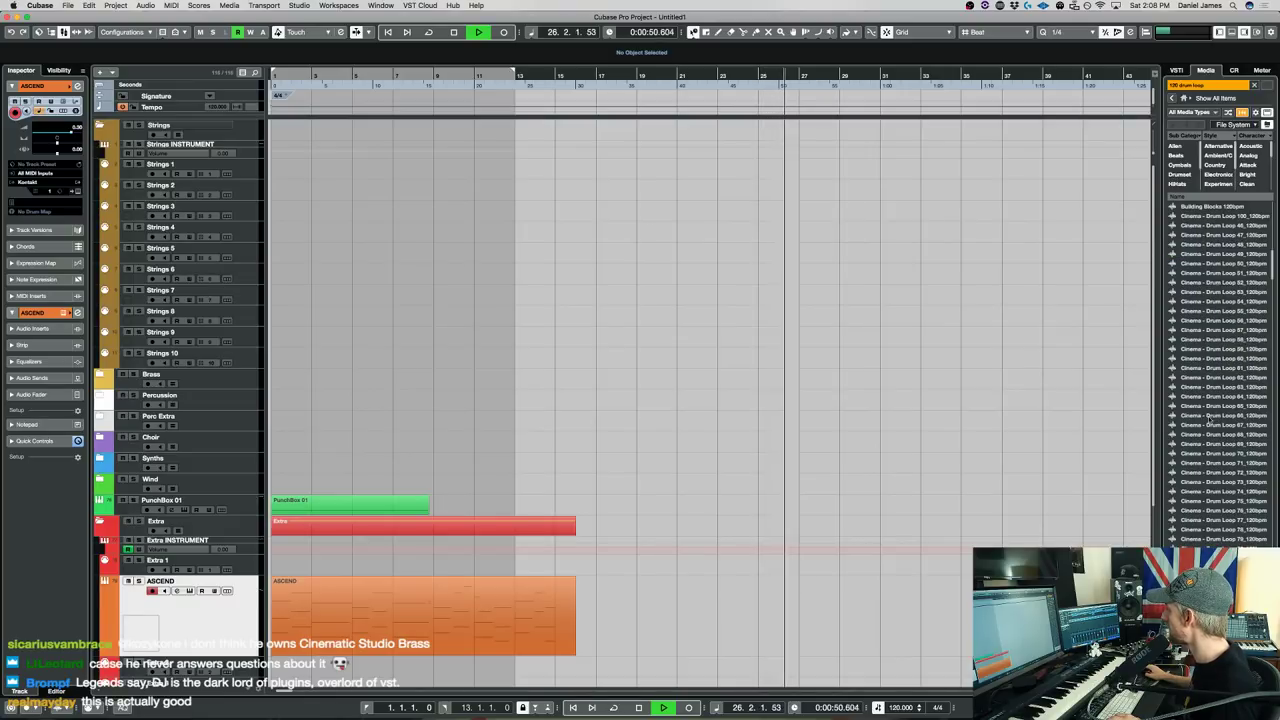
click(1213, 368)
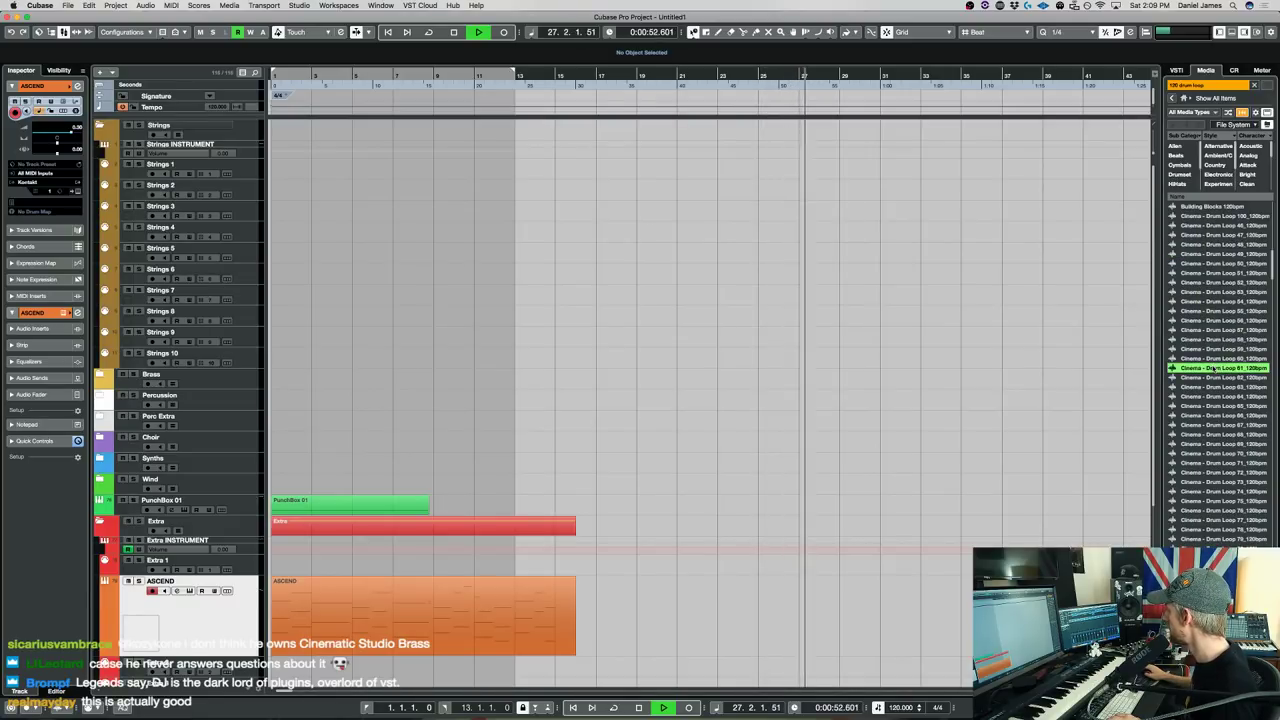
Stop playback and place Cinema - Drum Loop 61_120bpm at bar 1 on a new track above PunchBox 01.
click(183, 505)
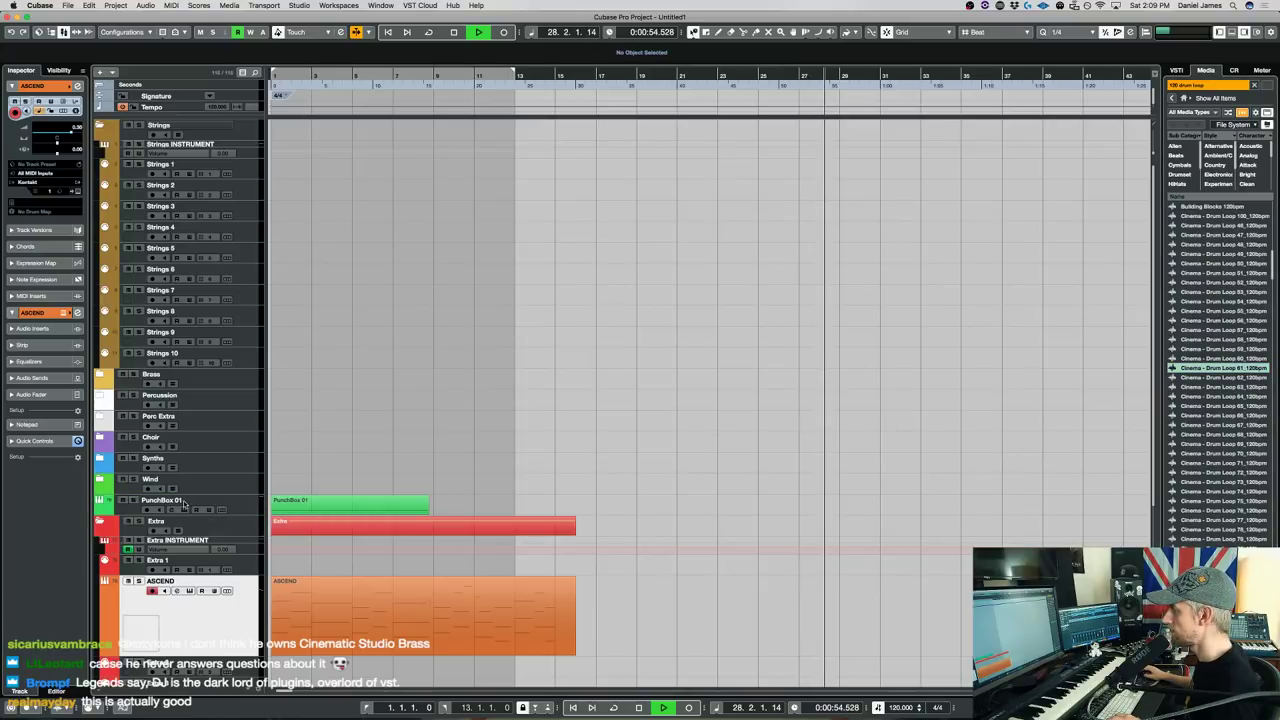
key(space)
drag(866, 505, 277, 508)
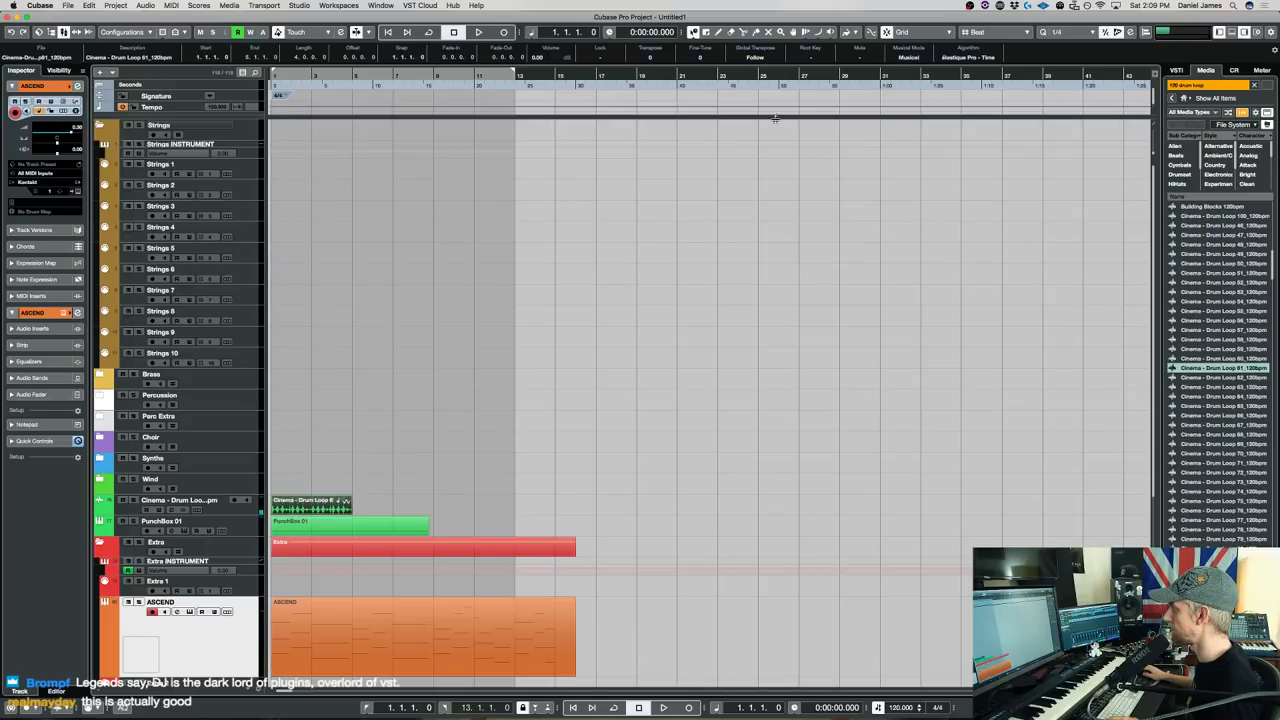
Duplicate the Cinema drum loop twice so it runs to bar 13, and lower its track volume to about -17 dB.
key(space)
key(super+d)
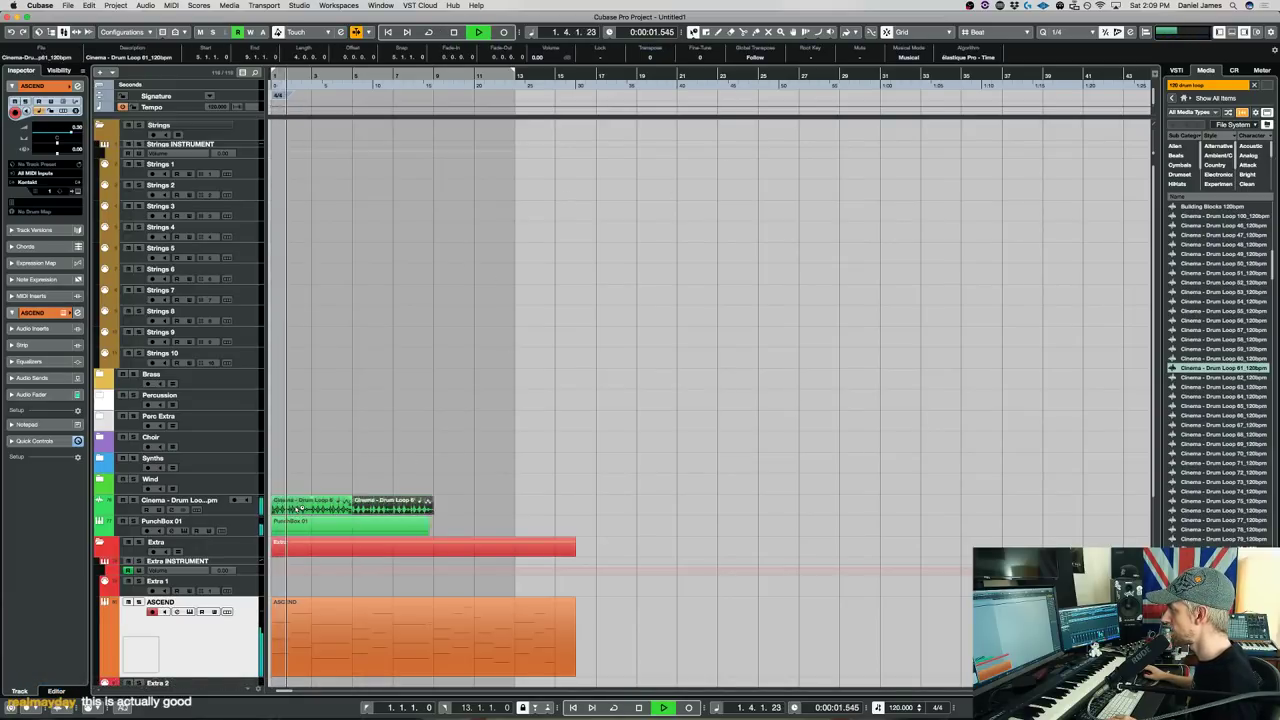
key(super+d)
click(241, 514)
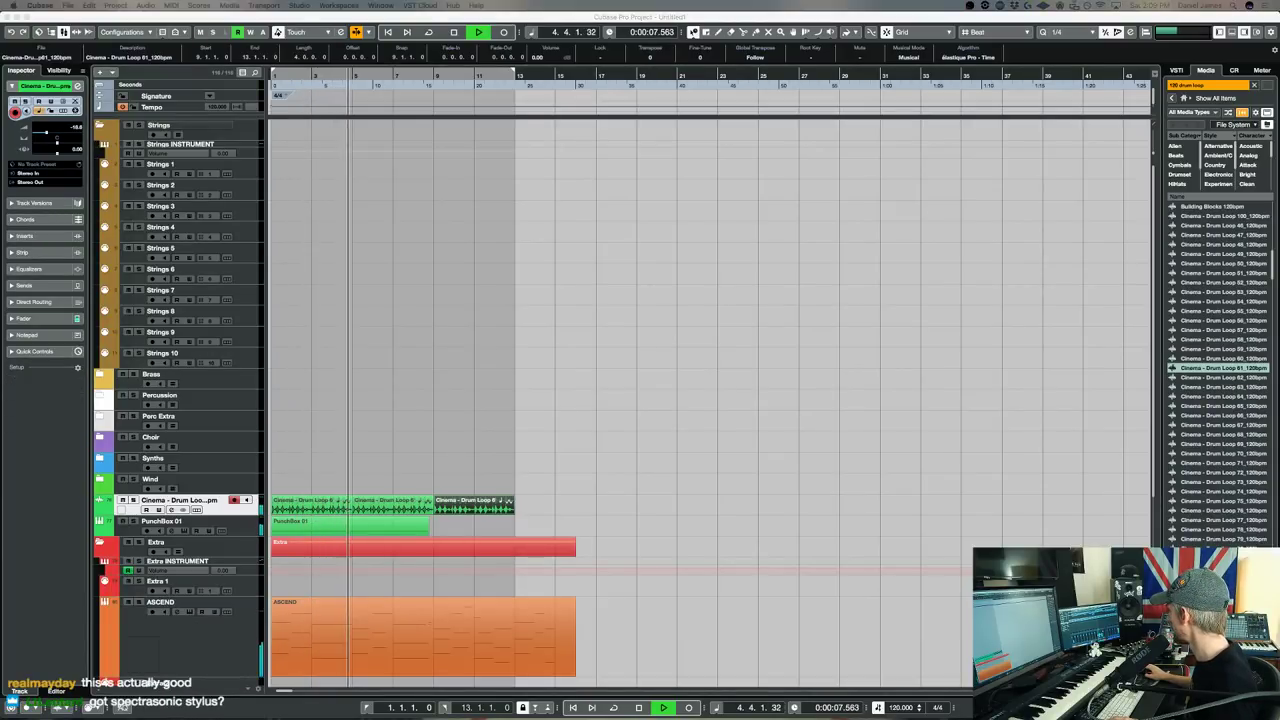
key(space)
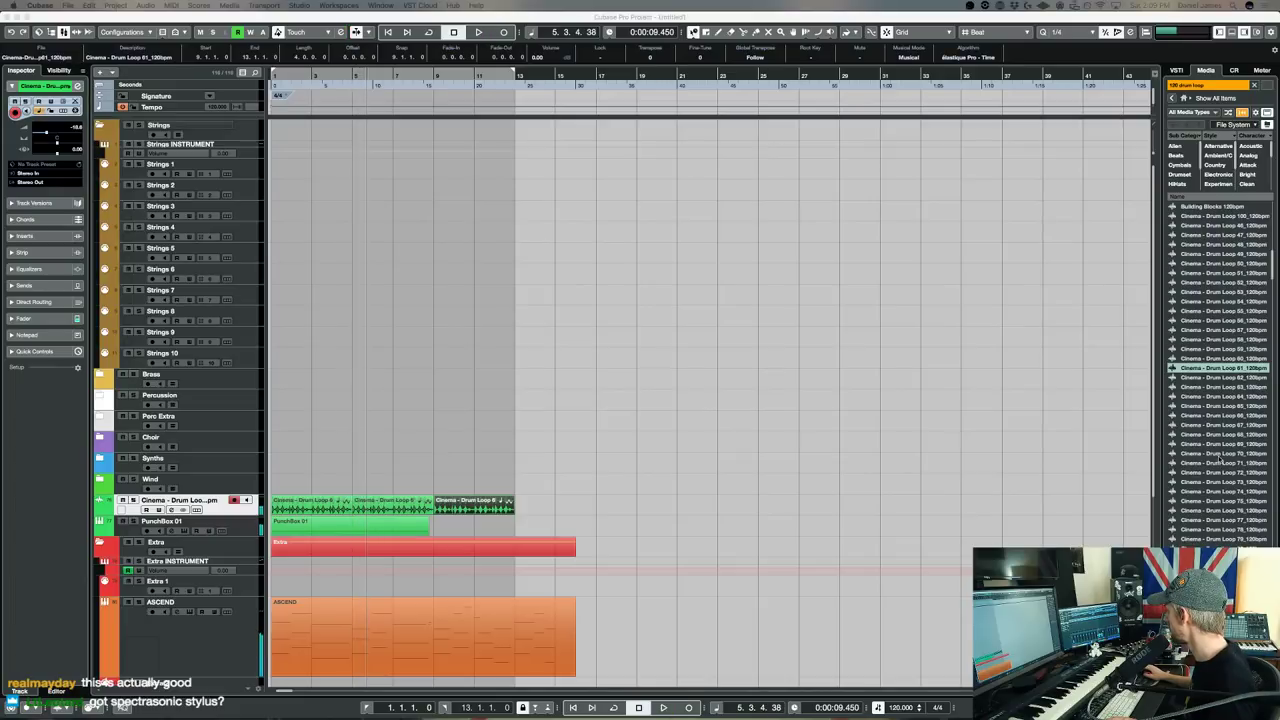
Try another Cinema drum loop at bar 1 on its own track with reduced volume, and delete the loop.
click(1217, 463)
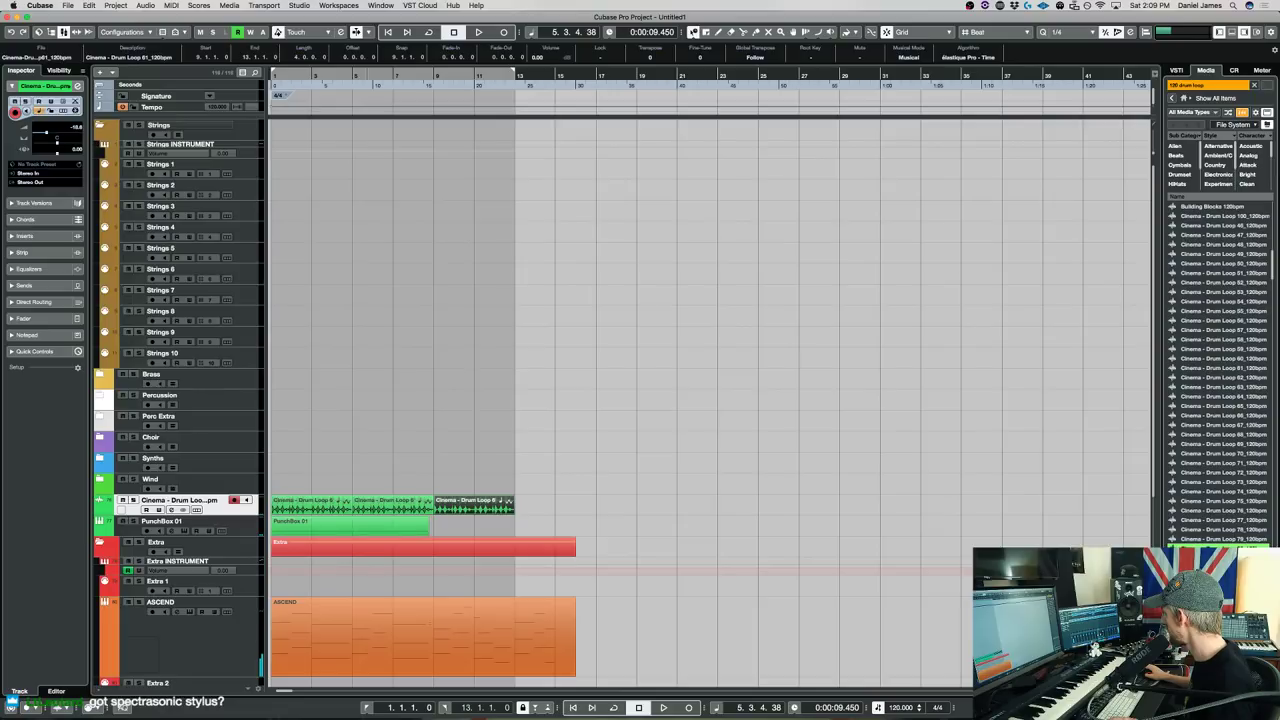
drag(331, 500, 311, 500)
click(242, 512)
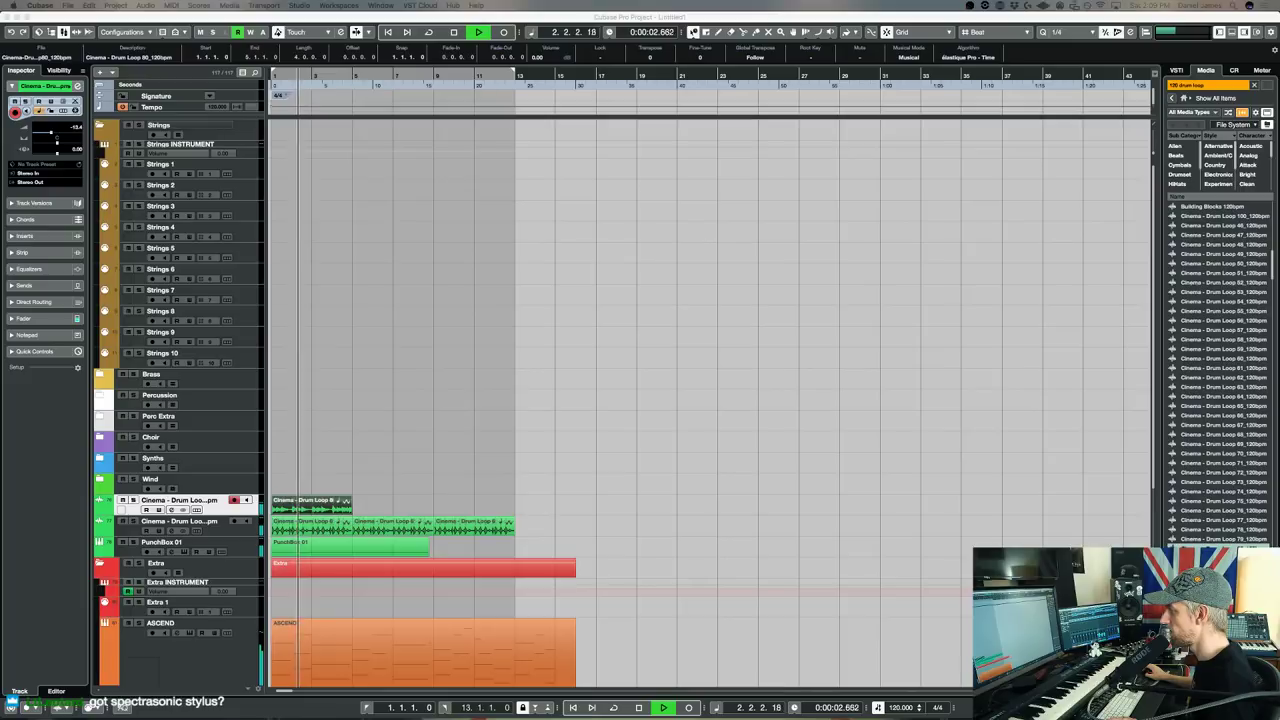
key(BackSpace)
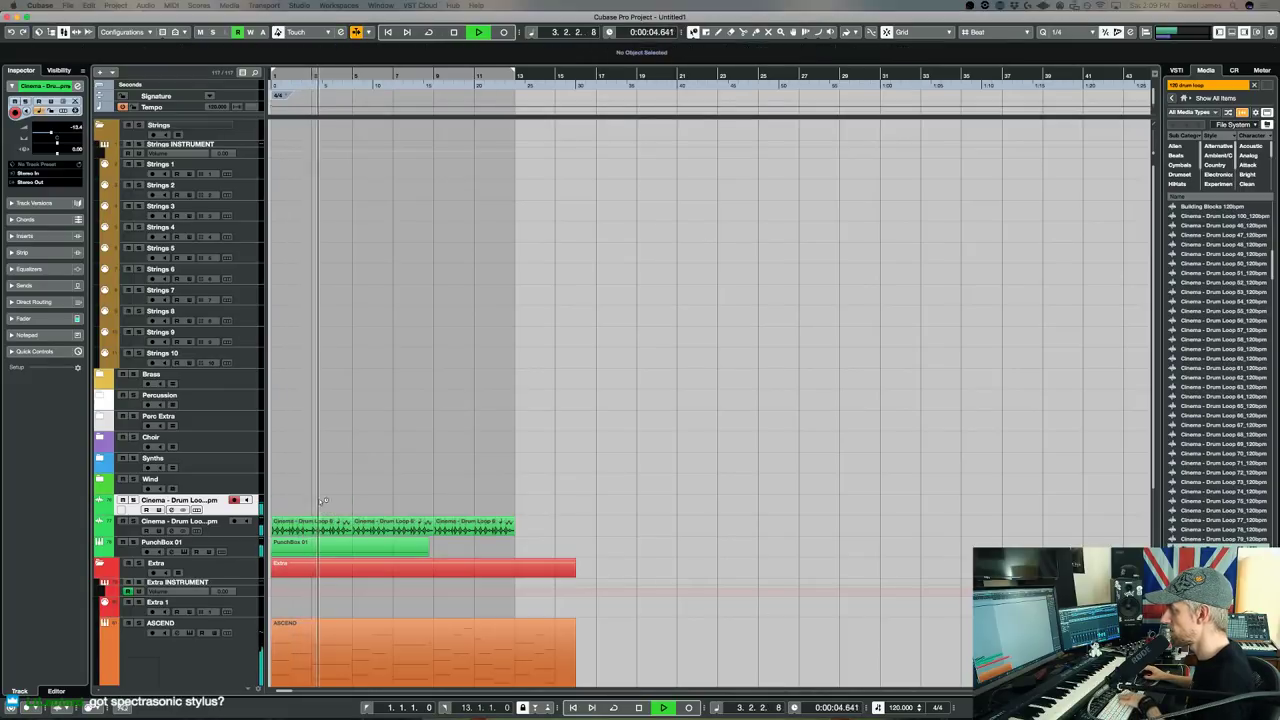
Select the Strings 1 track and replay the arrangement from bar 1.
click(259, 171)
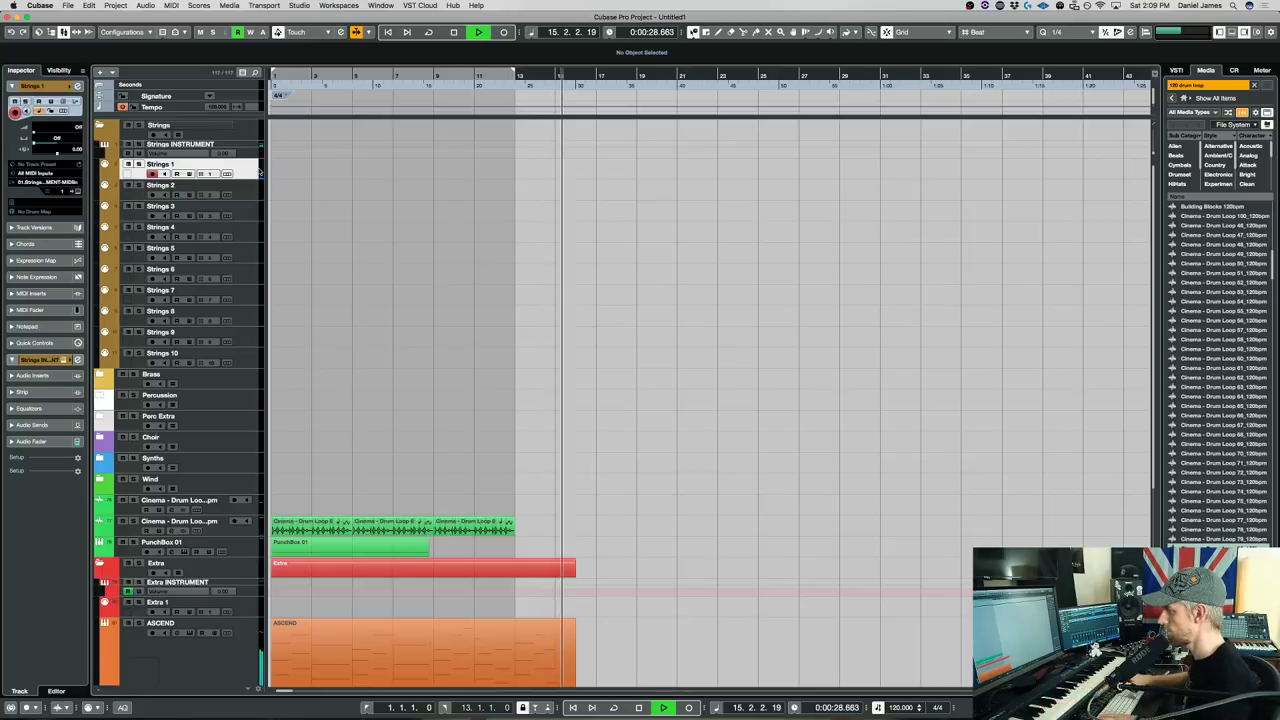
key(space)
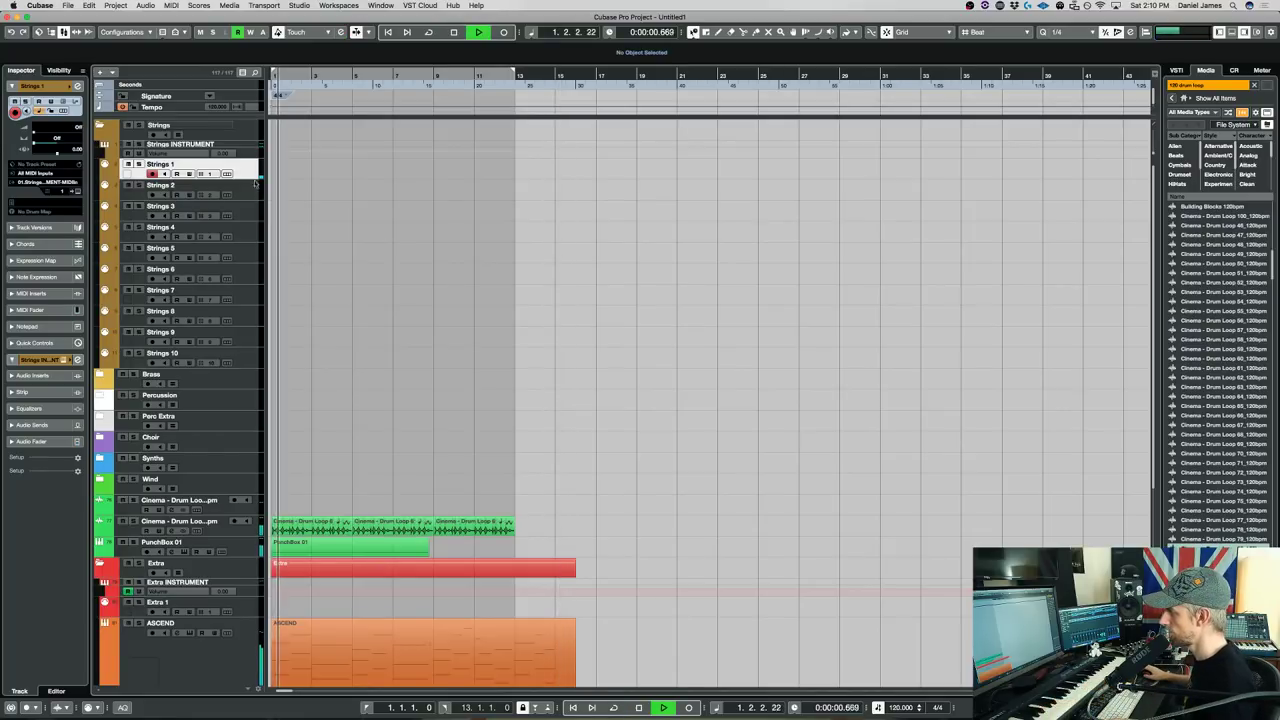
scroll(190, 545, down, 3)
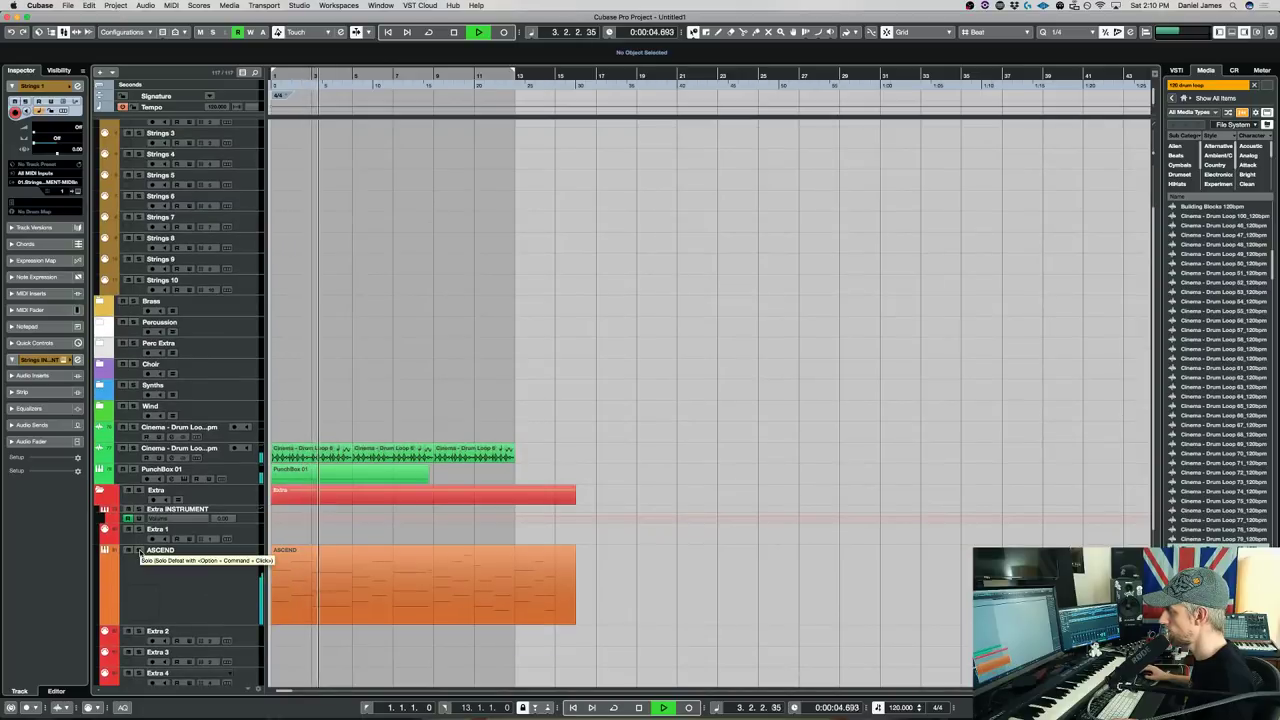
click(561, 601)
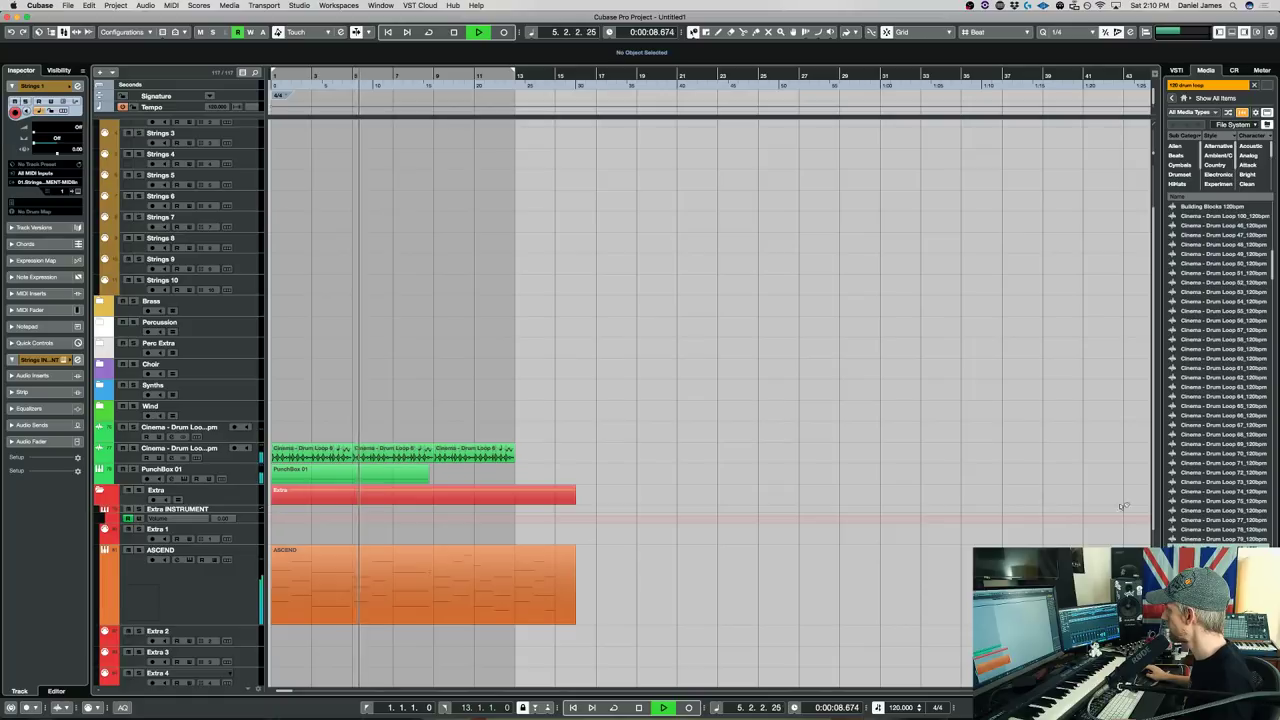
Preview an Experimental dark & slow funny loop and Trap - Drum Loop 01_120bpm from the drum loop results.
scroll(700, 500, down, 1)
scroll(1238, 428, down, 10)
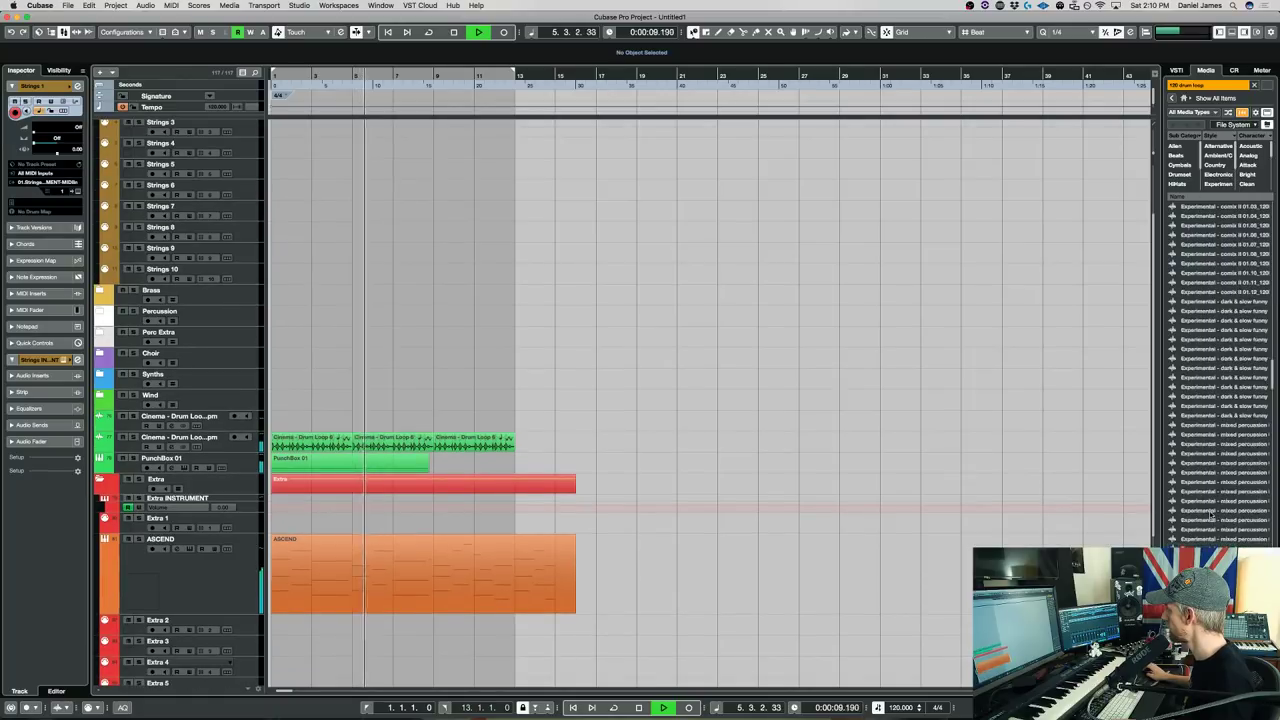
click(1222, 387)
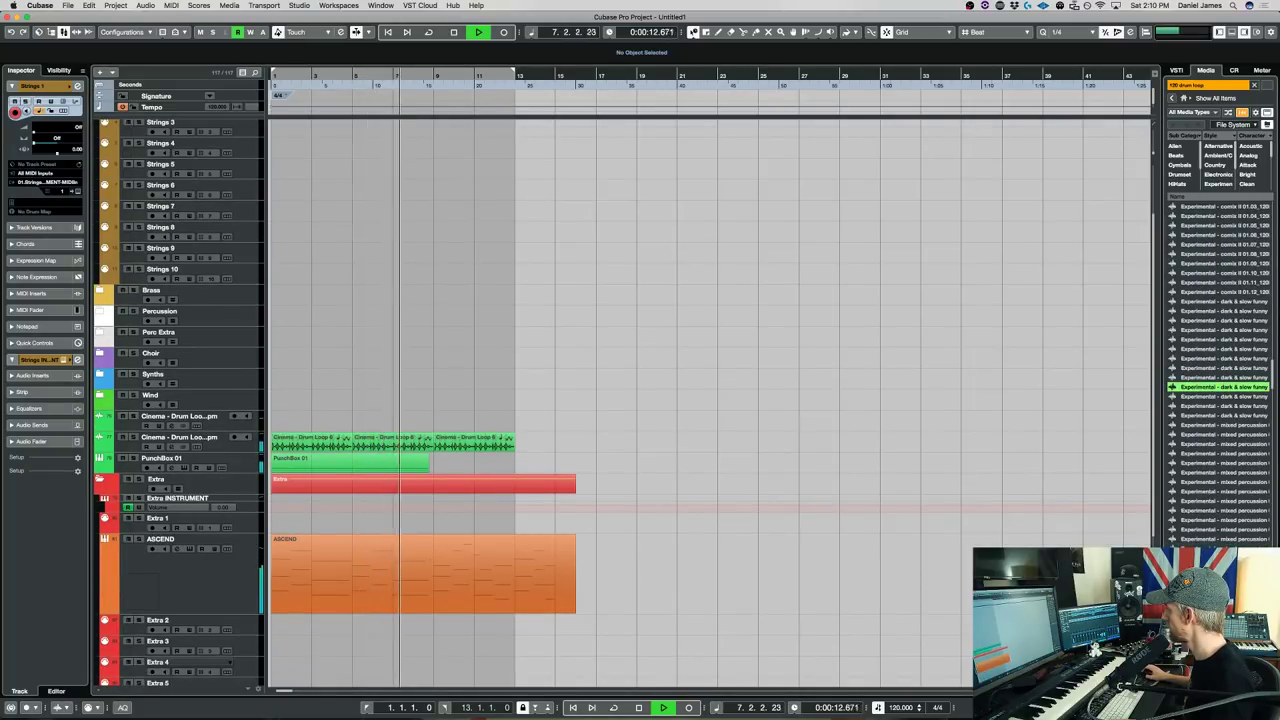
scroll(1252, 481, down, 10)
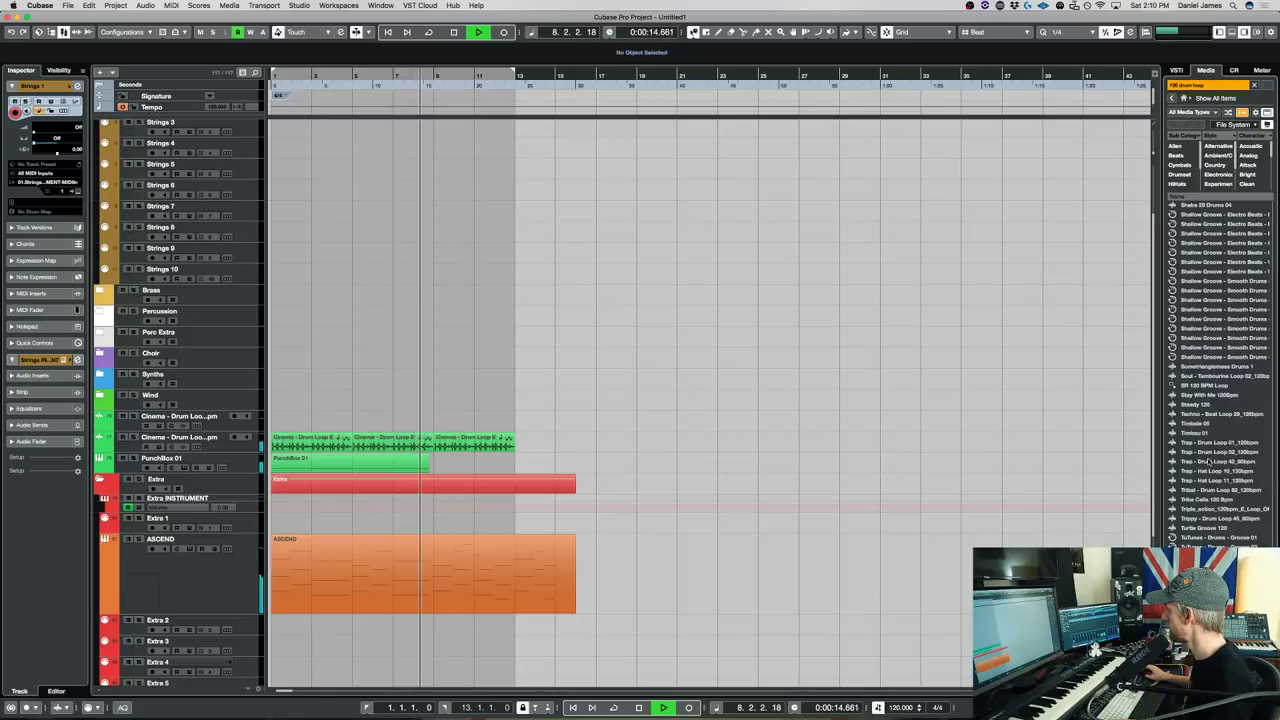
click(1214, 442)
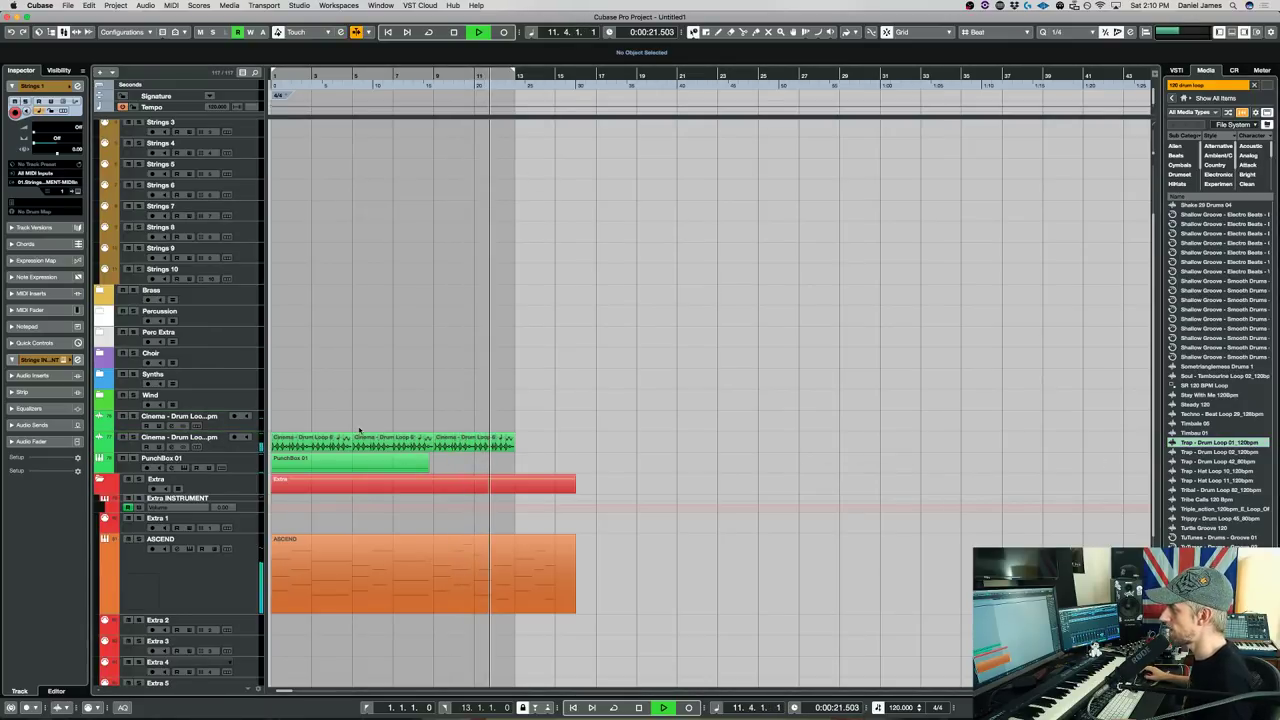
Place Trap - Drum Loop 01_120bpm at bar 1 on a new track and insert the Replika XT delay on it.
drag(538, 440, 323, 438)
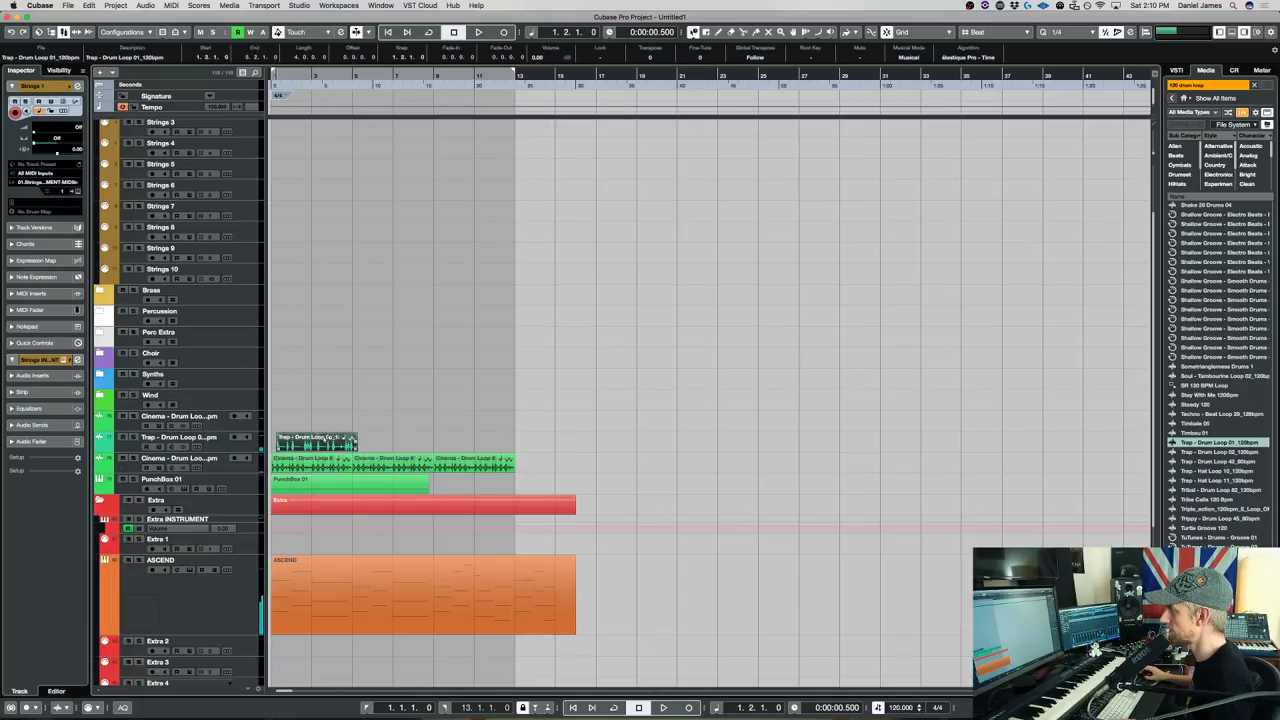
key(space)
click(211, 447)
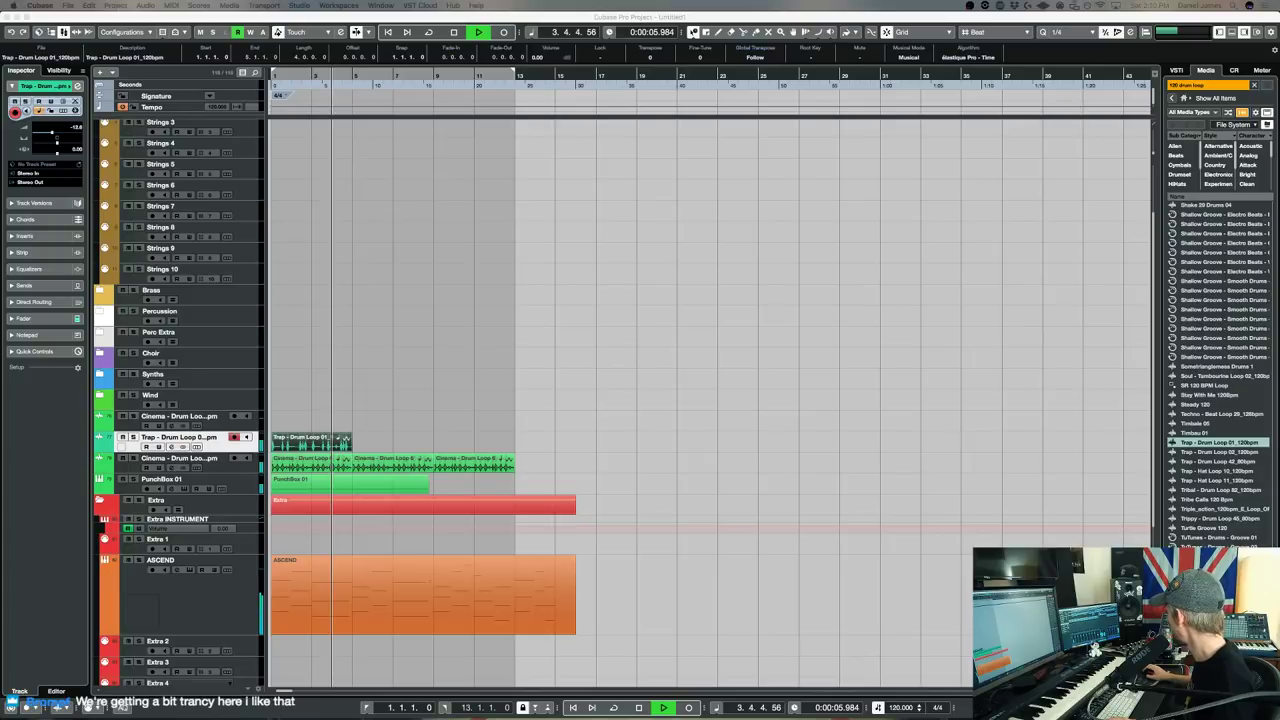
key(e)
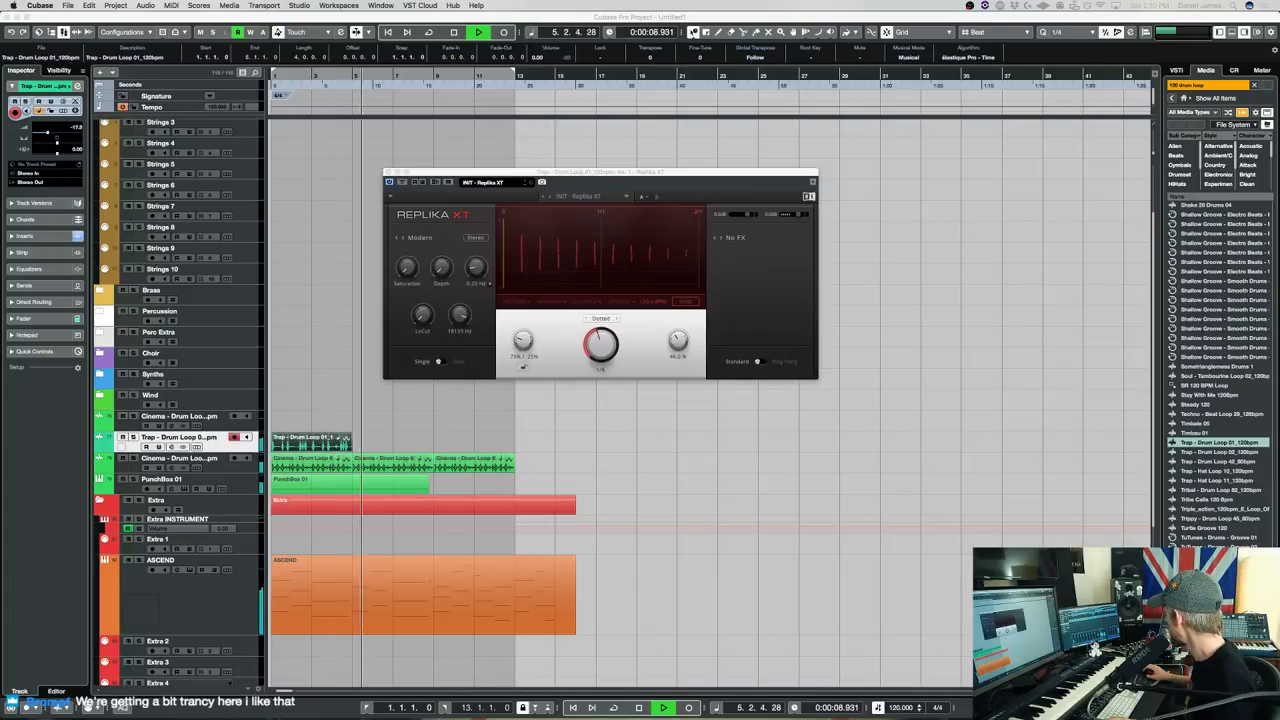
Cut the Trap loop track's low EQ band by 21 dB at about 118.7 Hz, lower its fader to about -33 dB, and close the channel settings.
drag(200, 437, 213, 482)
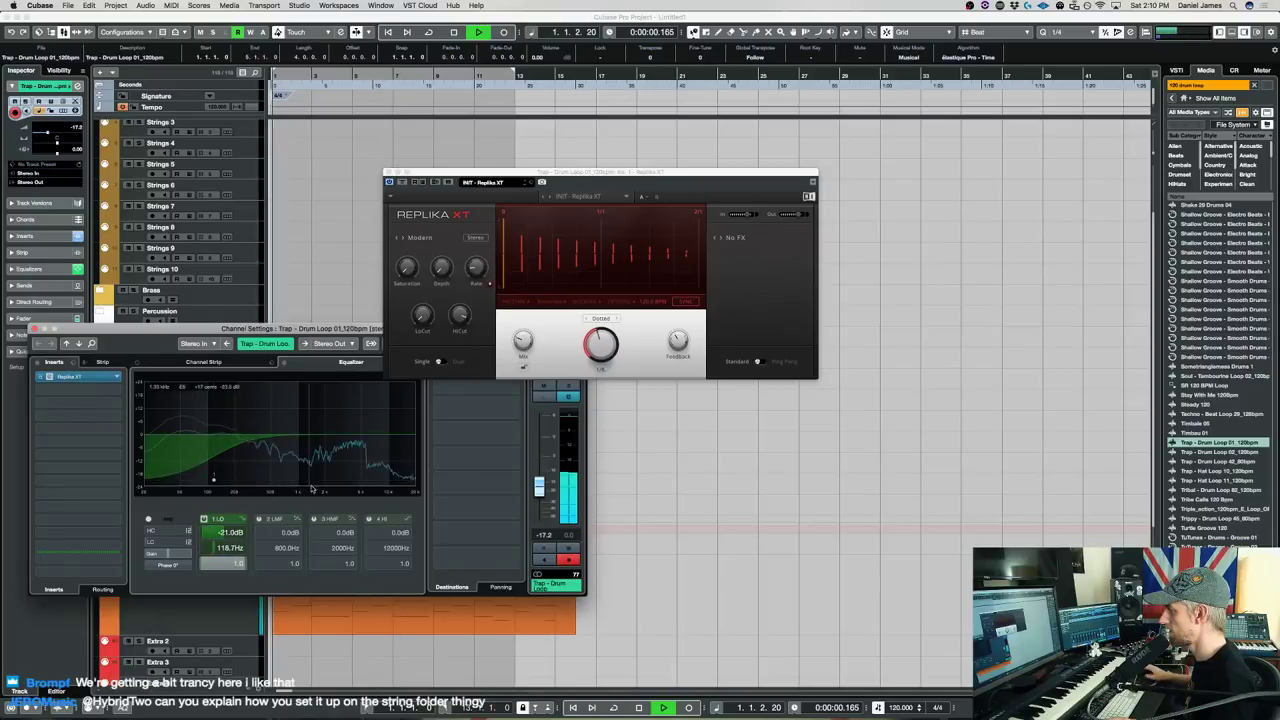
drag(540, 487, 540, 508)
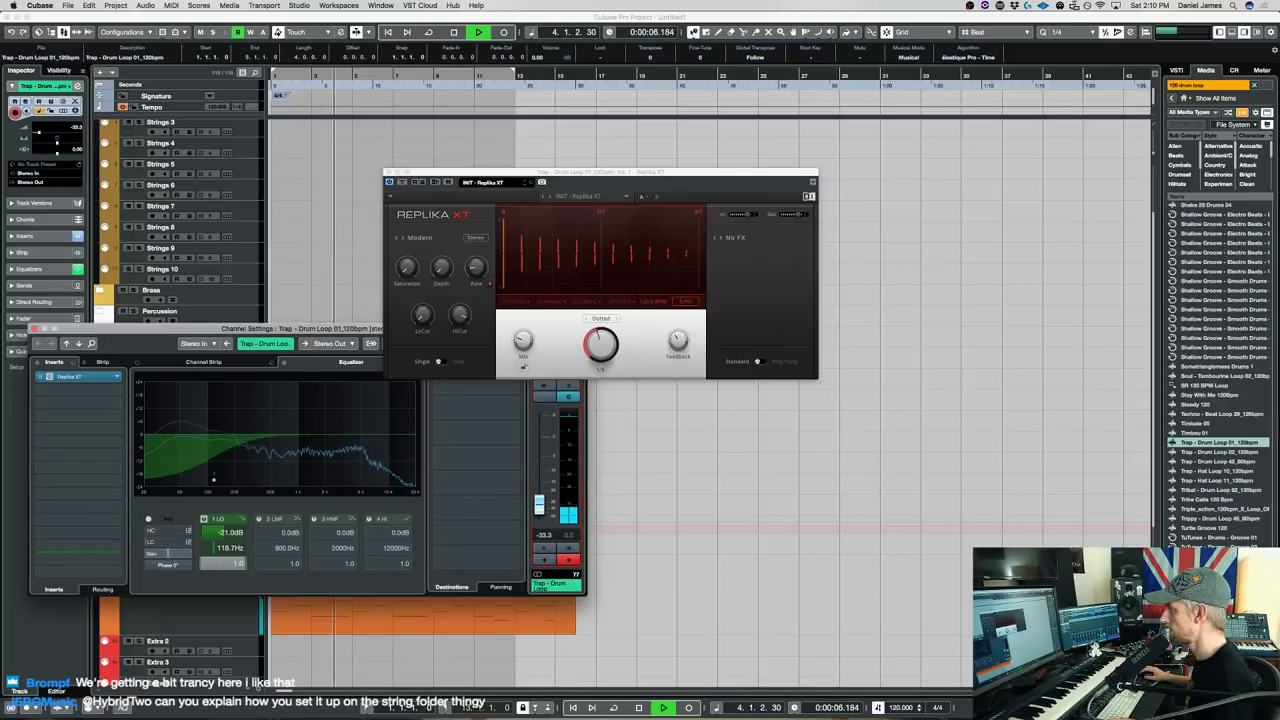
key(space)
click(35, 328)
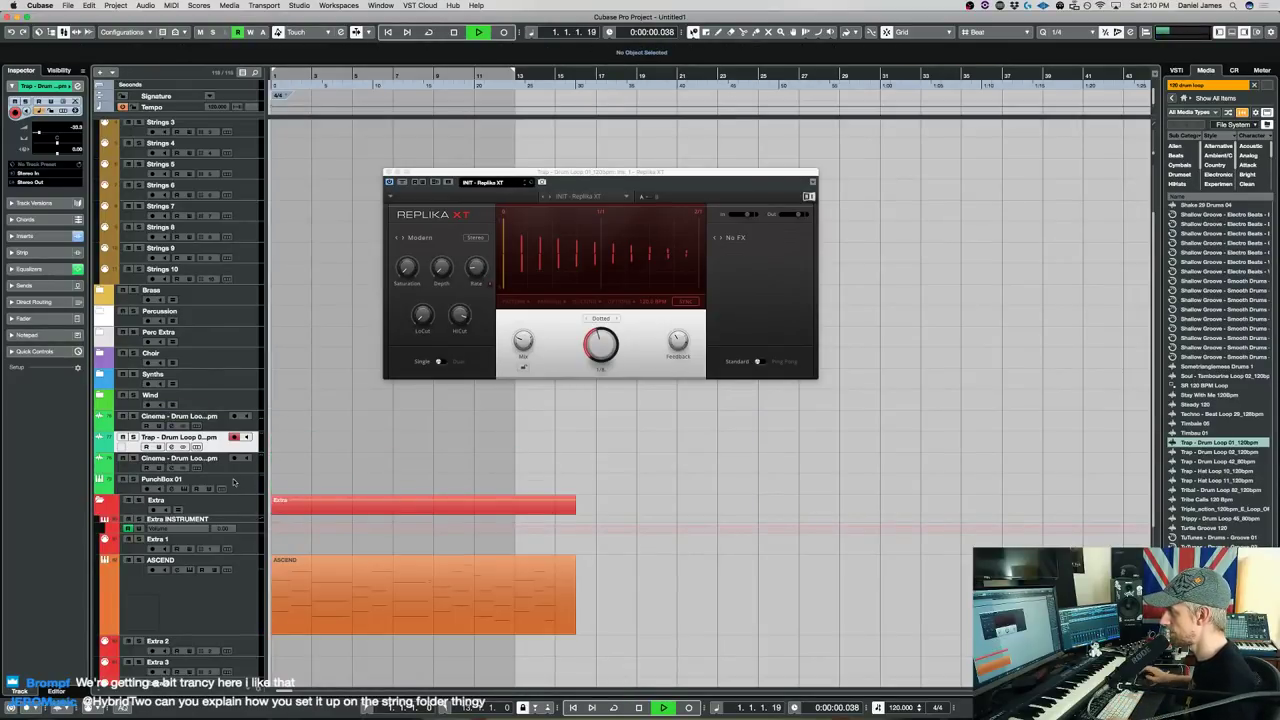
Open the ASCEND part in the Key Editor and delete the short E3 note near the end of bar 8.
double_click(400, 610)
key(Up)
key(Up)
key(Up)
key(Up)
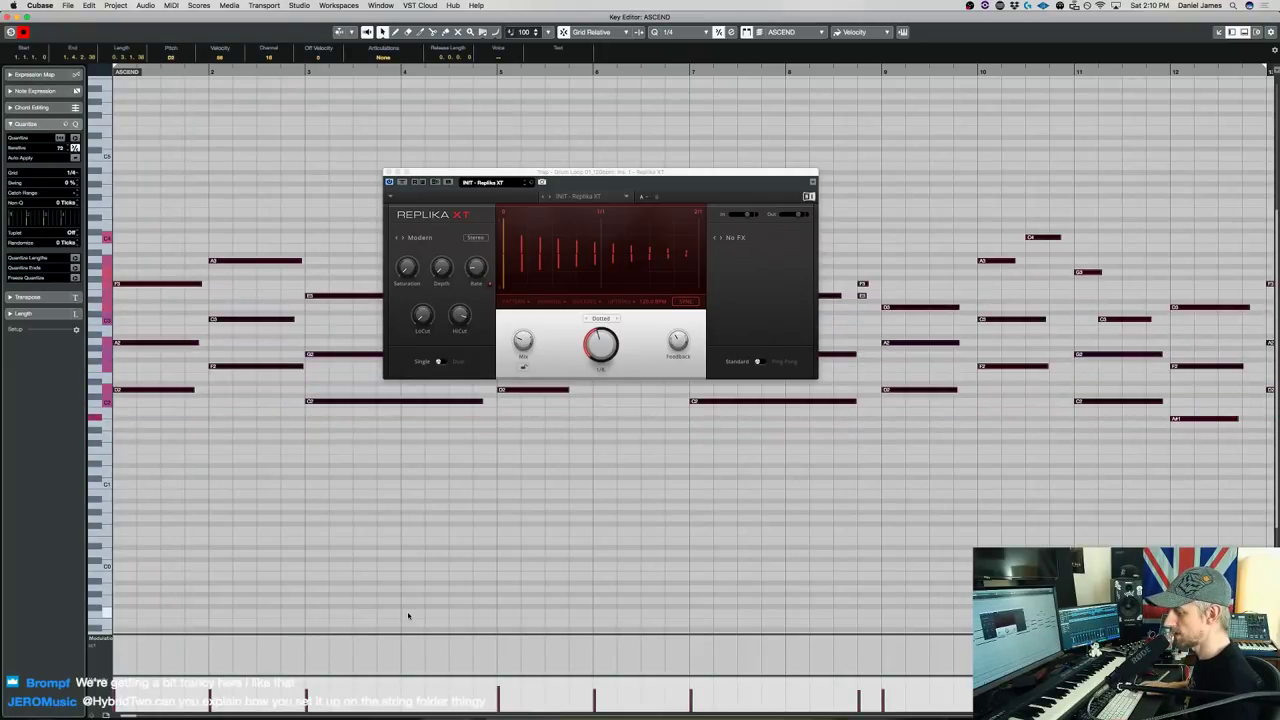
key(space)
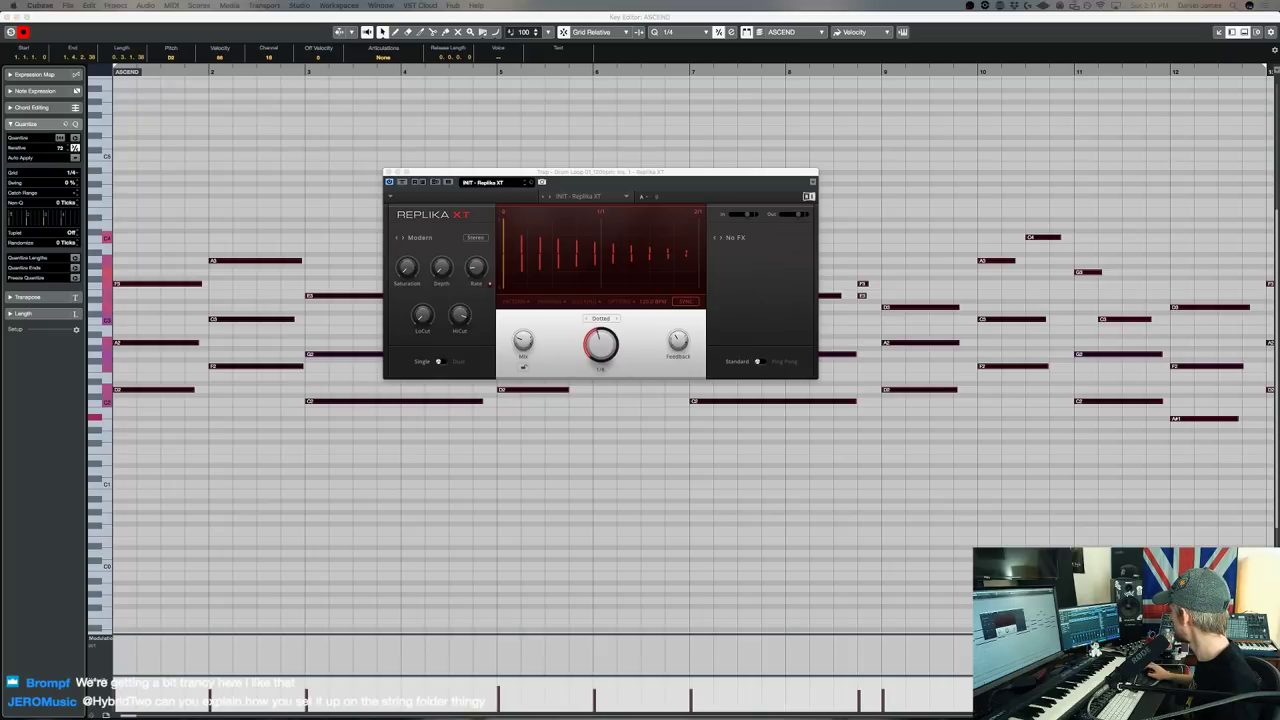
click(888, 480)
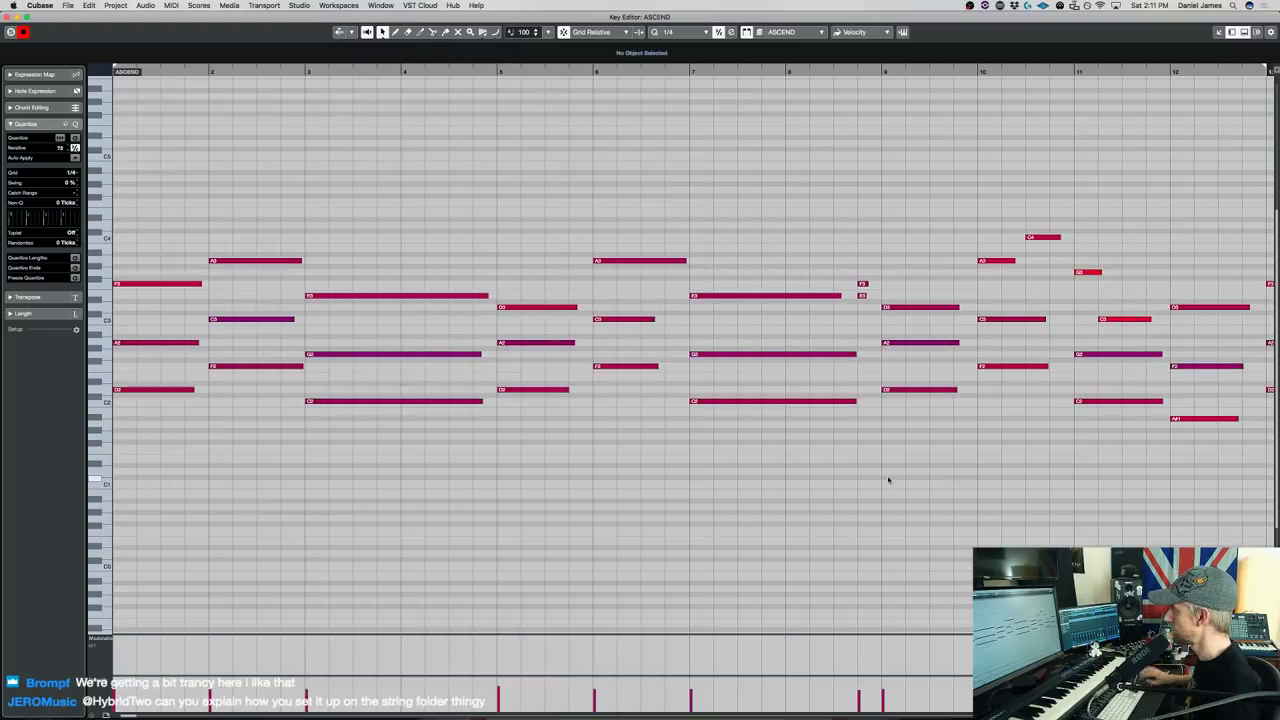
click(862, 284)
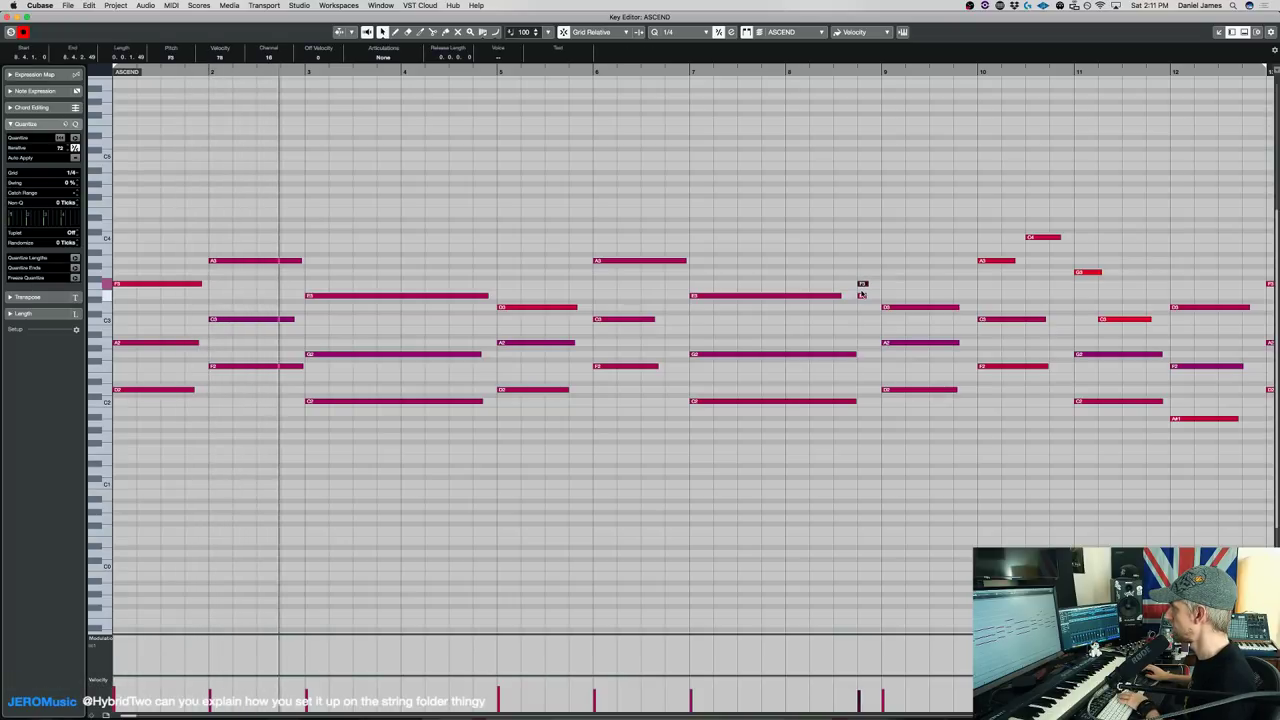
key(Right)
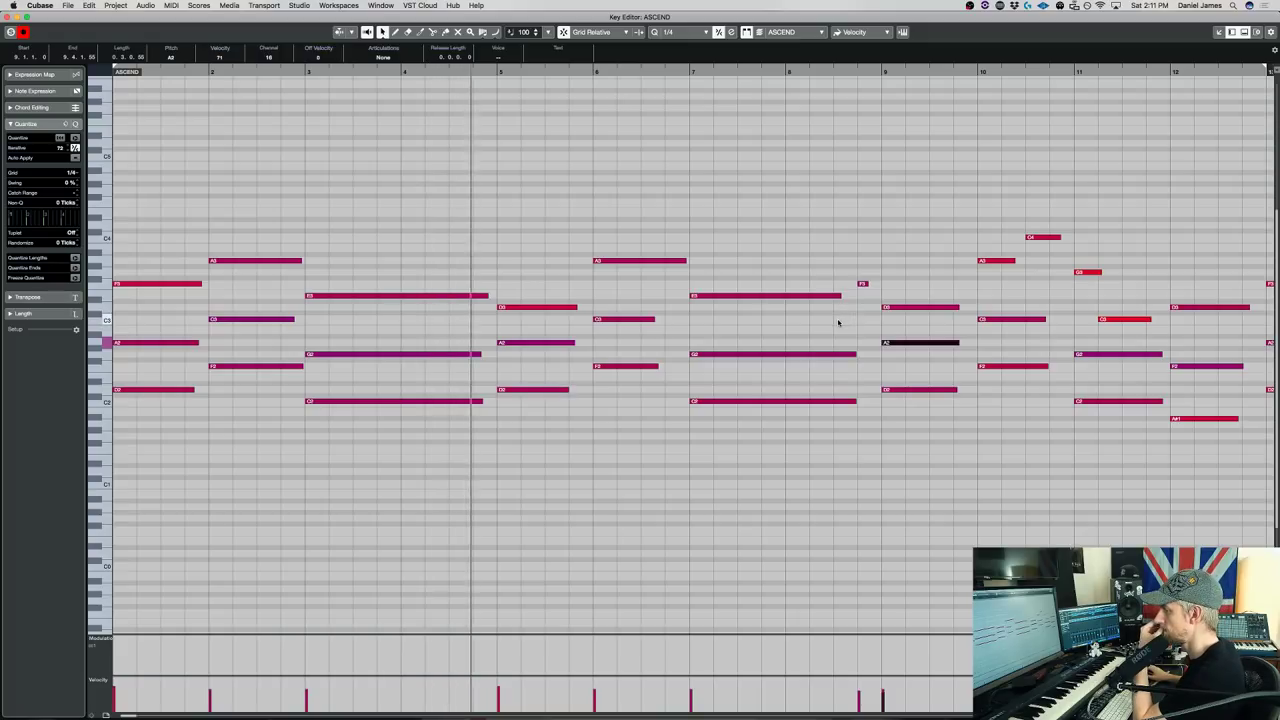
key(space)
Select the lowest note of every chord in the ASCEND part and copy those bass notes down one octave.
drag(148, 440, 237, 370)
drag(441, 390, 543, 432)
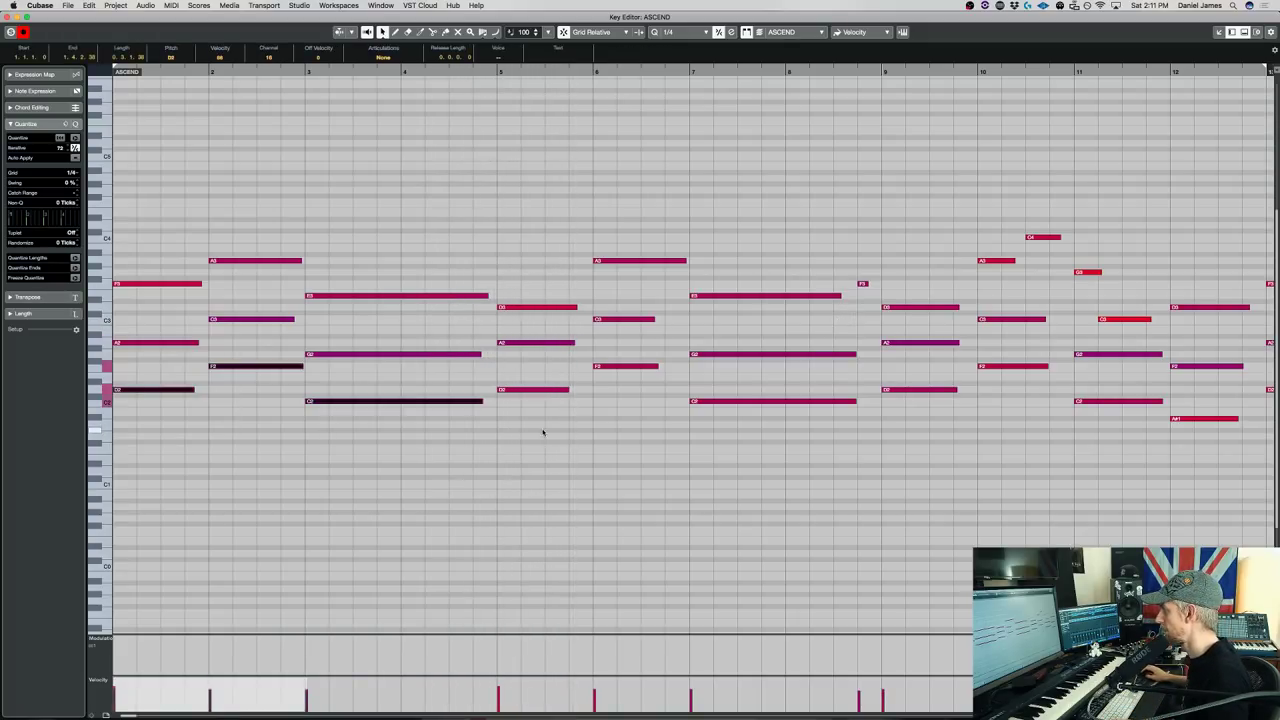
drag(651, 366, 651, 366)
drag(744, 457, 1050, 364)
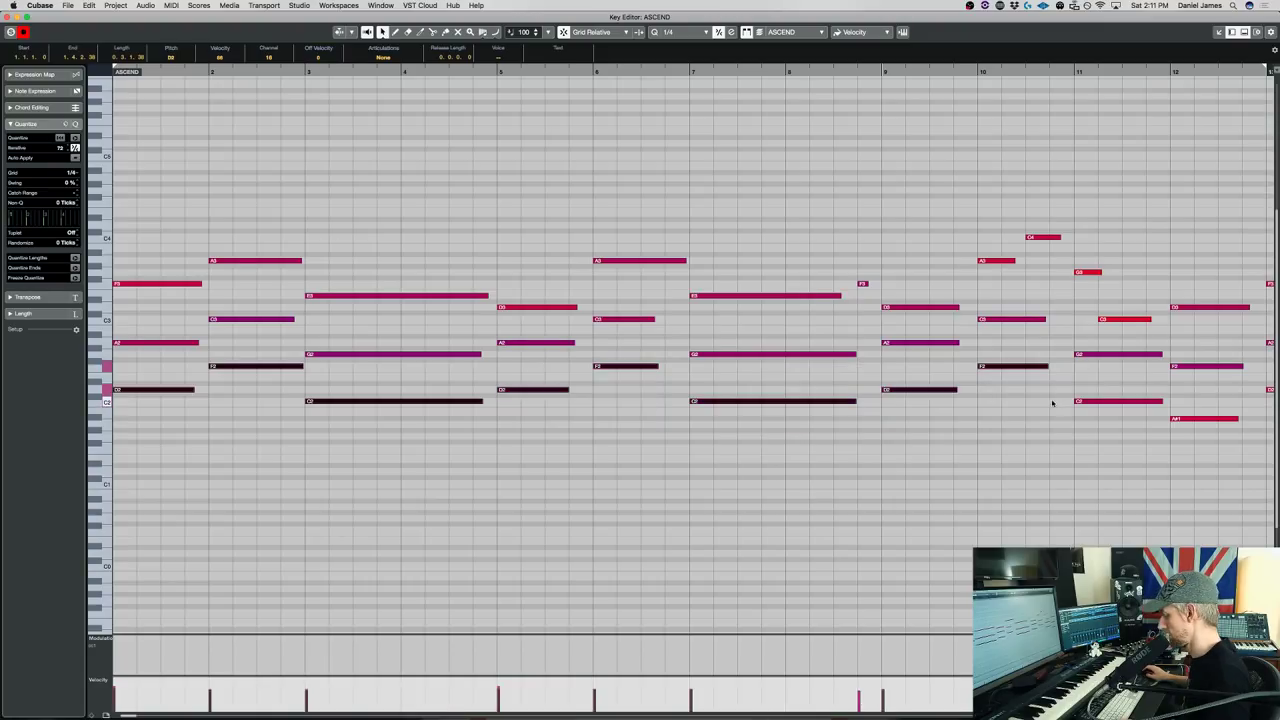
key(g)
key(g)
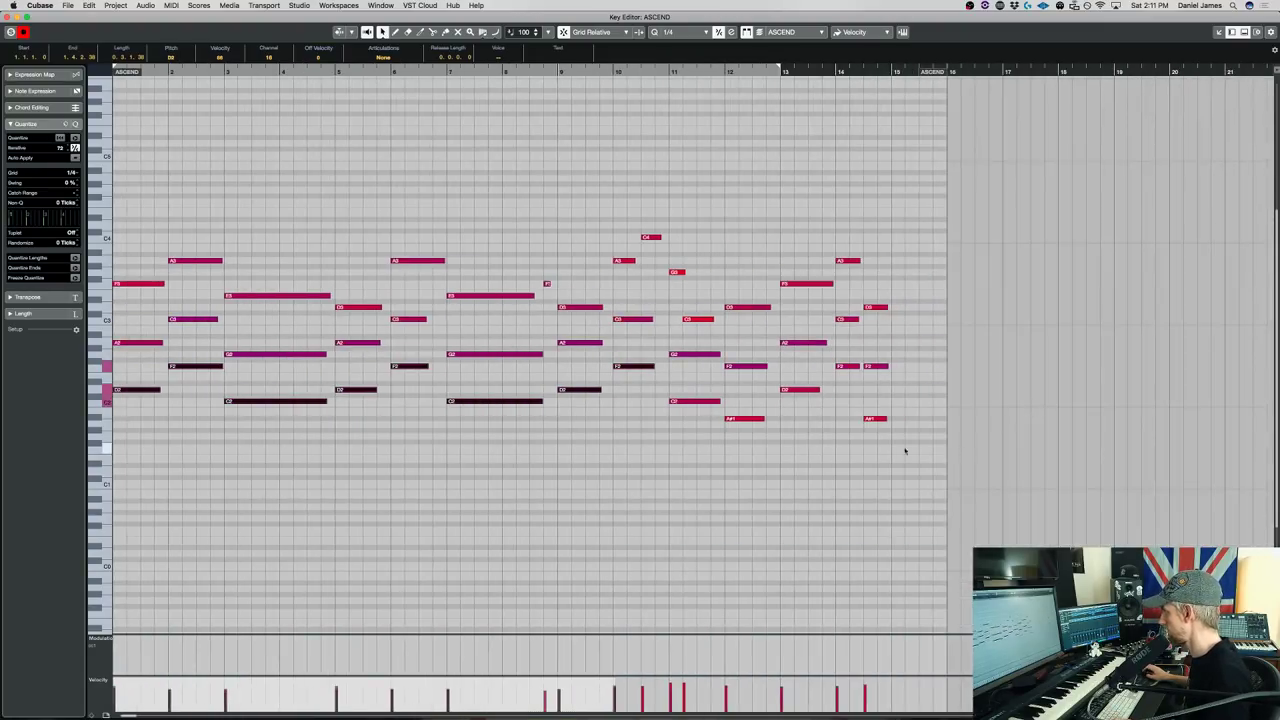
drag(648, 400, 648, 400)
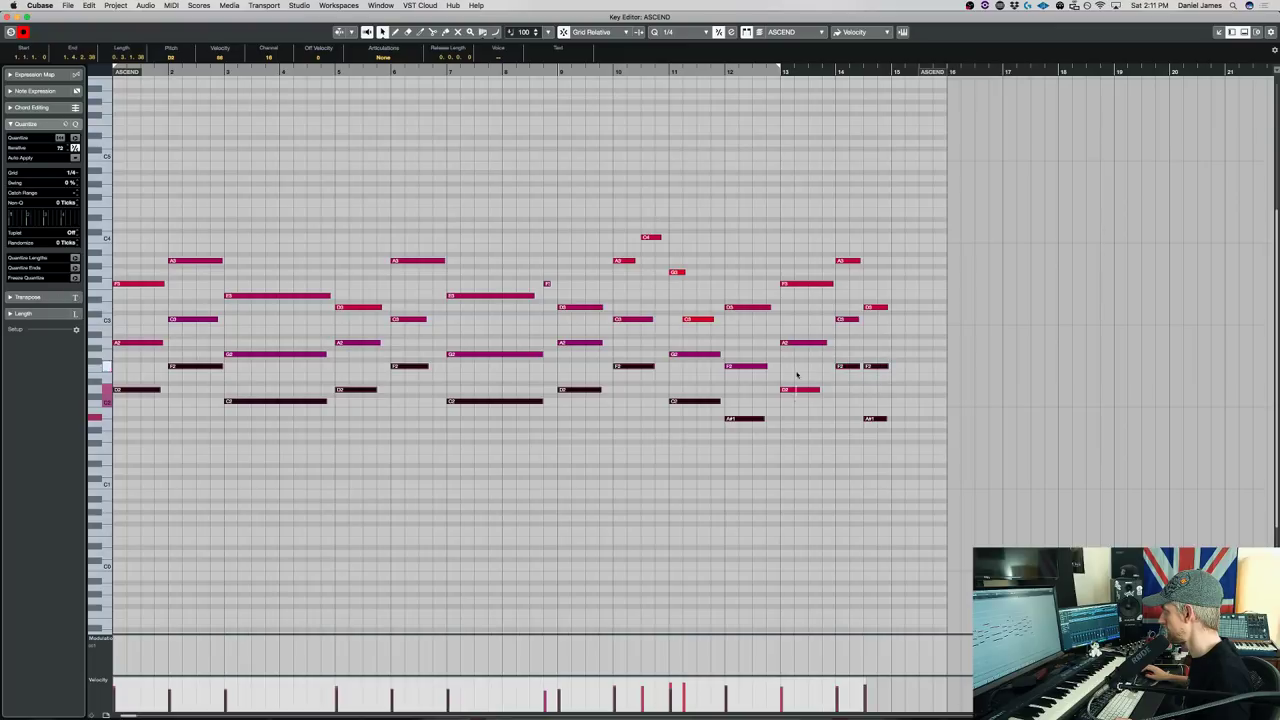
drag(800, 391, 803, 471)
Play the ASCEND part from the start to hear the doubled bass notes, leaving no notes selected.
key(Return)
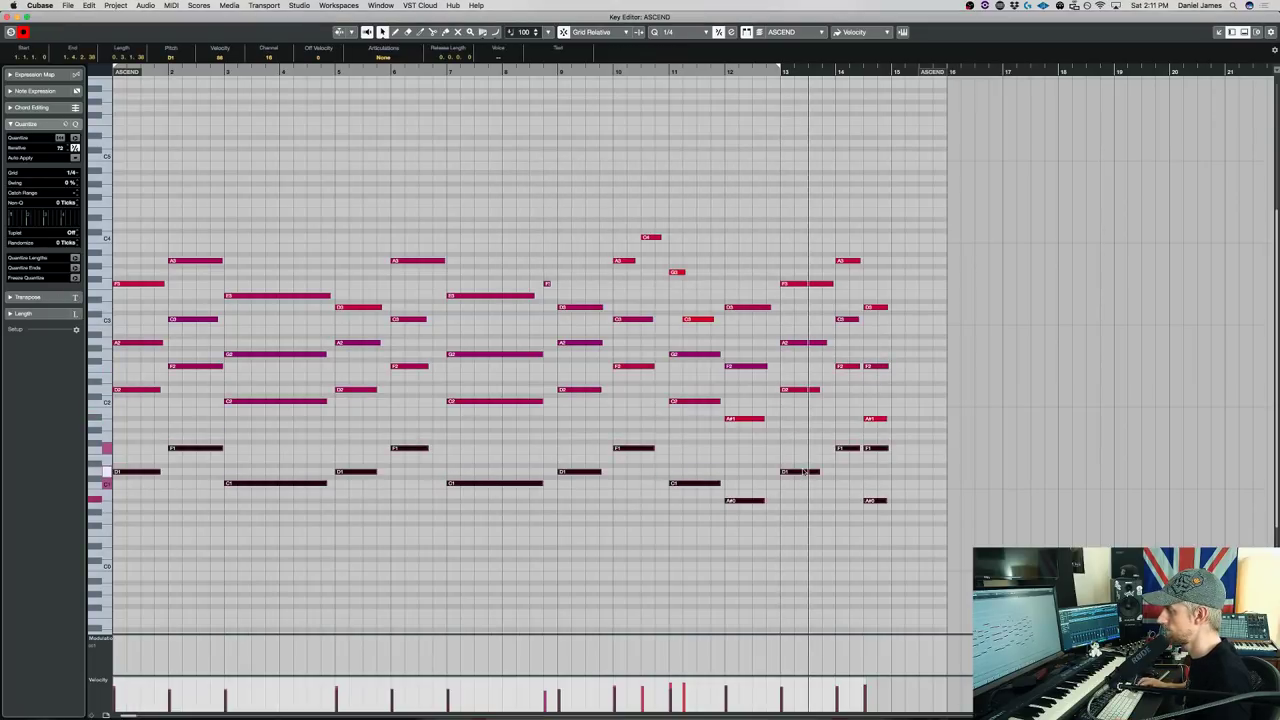
key(space)
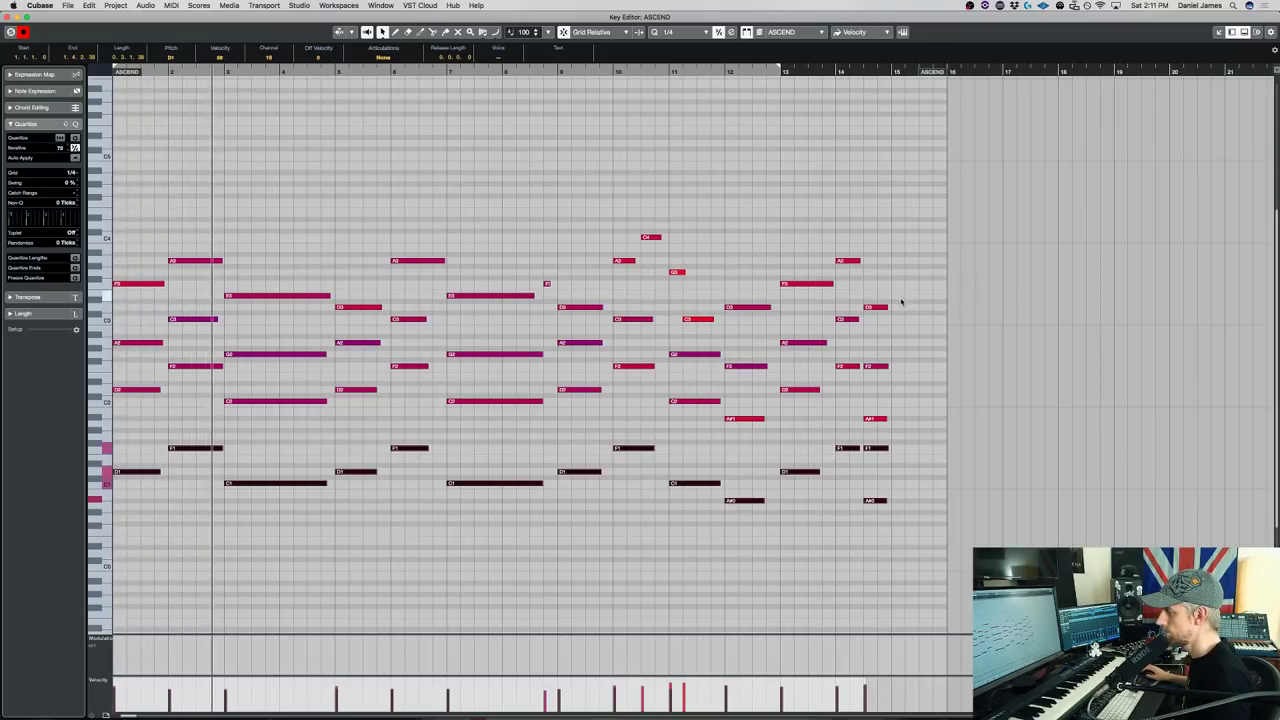
click(520, 194)
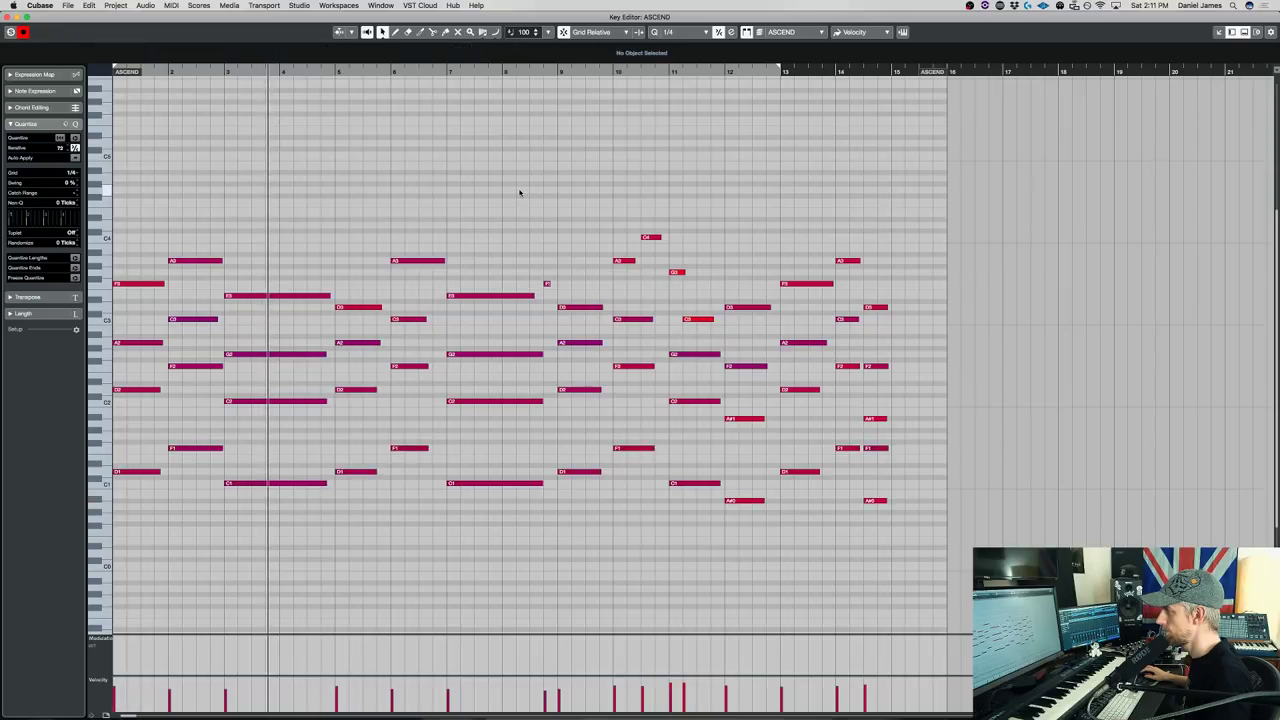
Close the Key Editor, delete the ASCEND part from the arrangement, and select the ASCEND track.
key(Return)
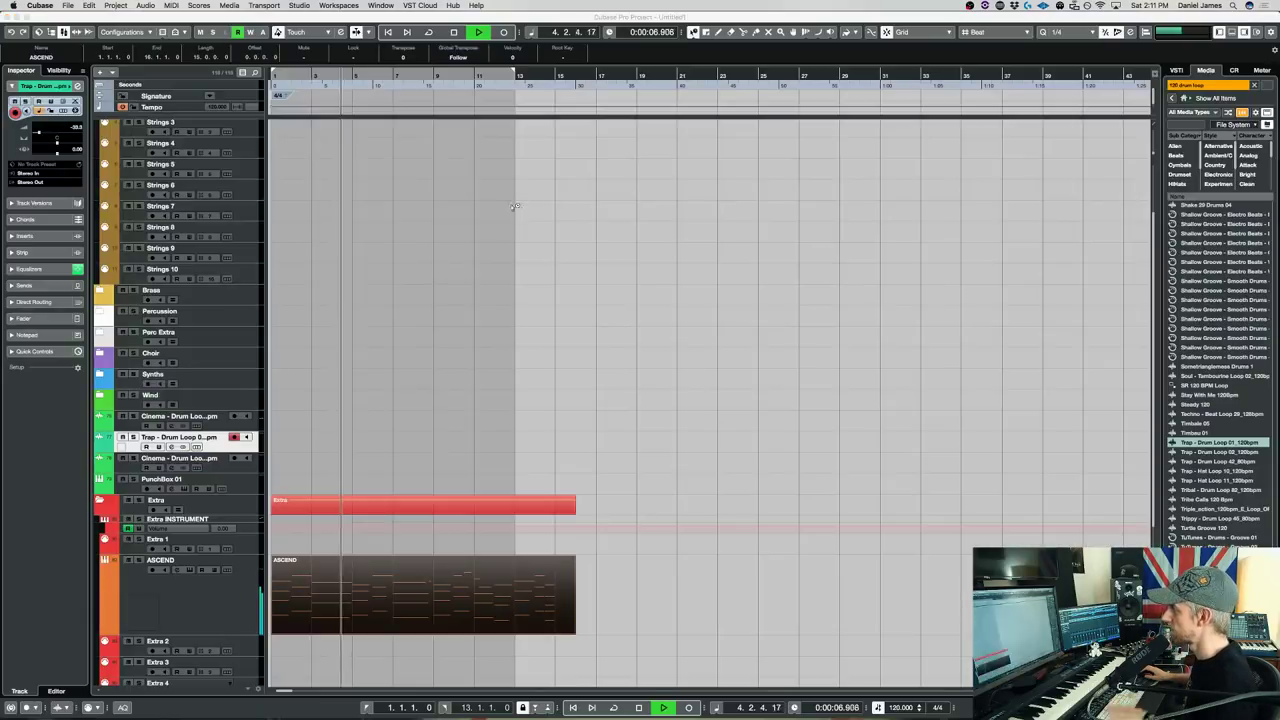
key(Delete)
click(166, 426)
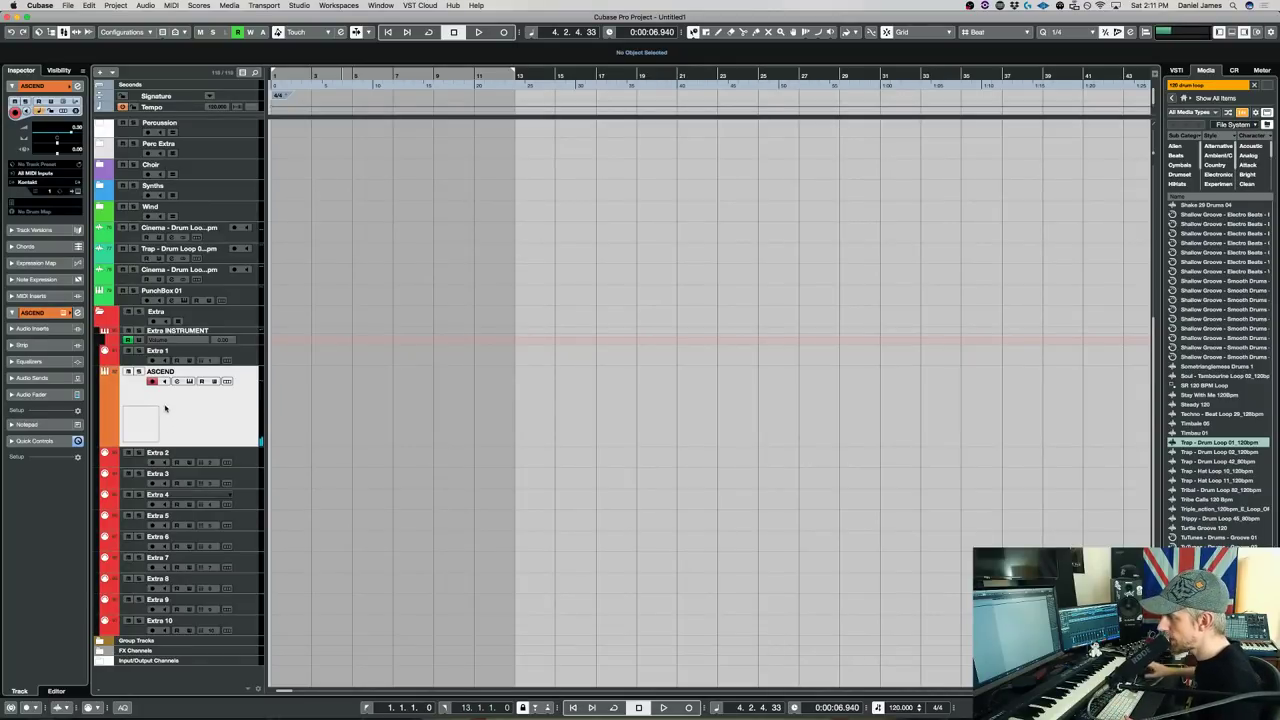
Collapse and re-expand the Strings folder track, and select its Strings INSTRUMENT track without adding a new track.
scroll(362, 195, up, 5)
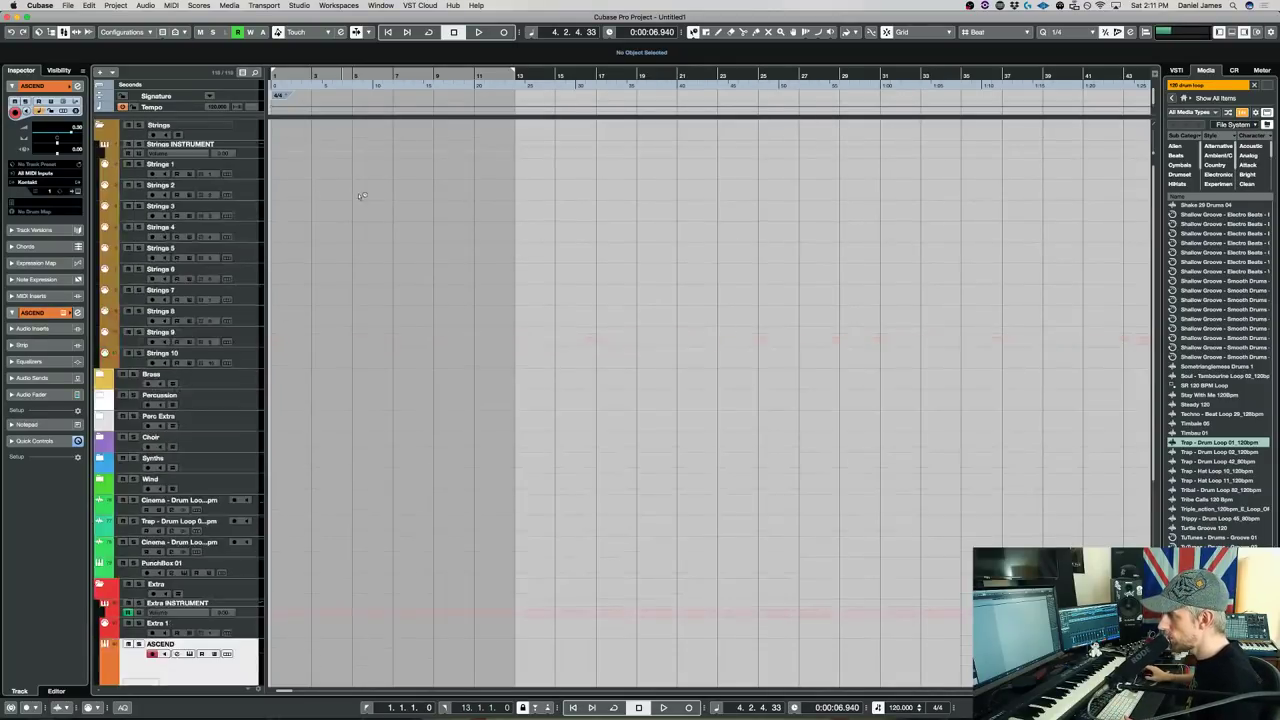
click(110, 131)
right_click(230, 134)
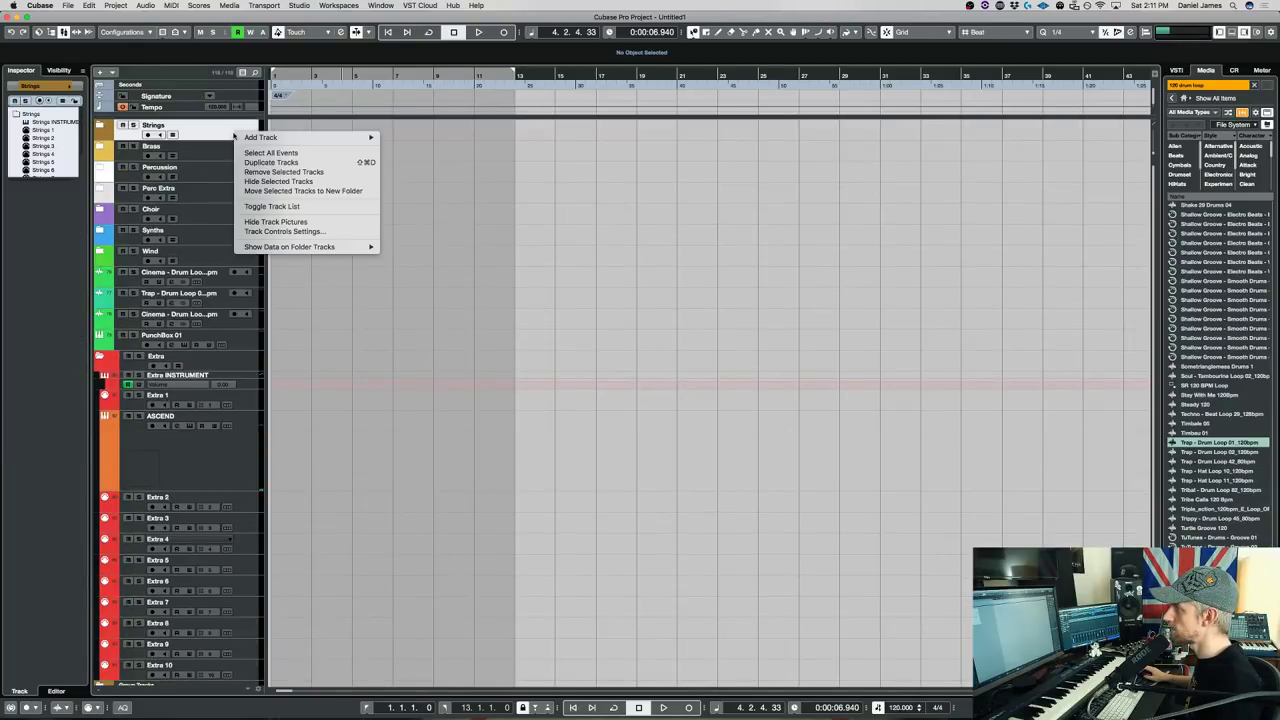
click(106, 129)
click(106, 129)
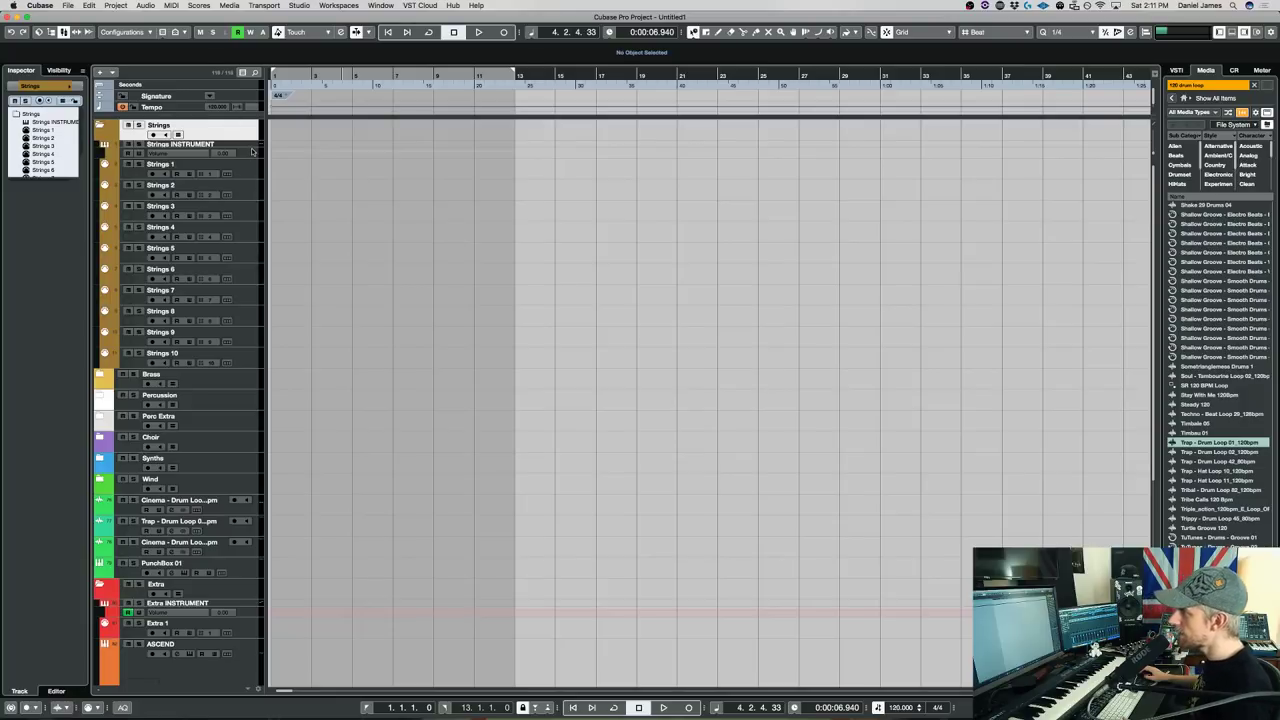
click(251, 145)
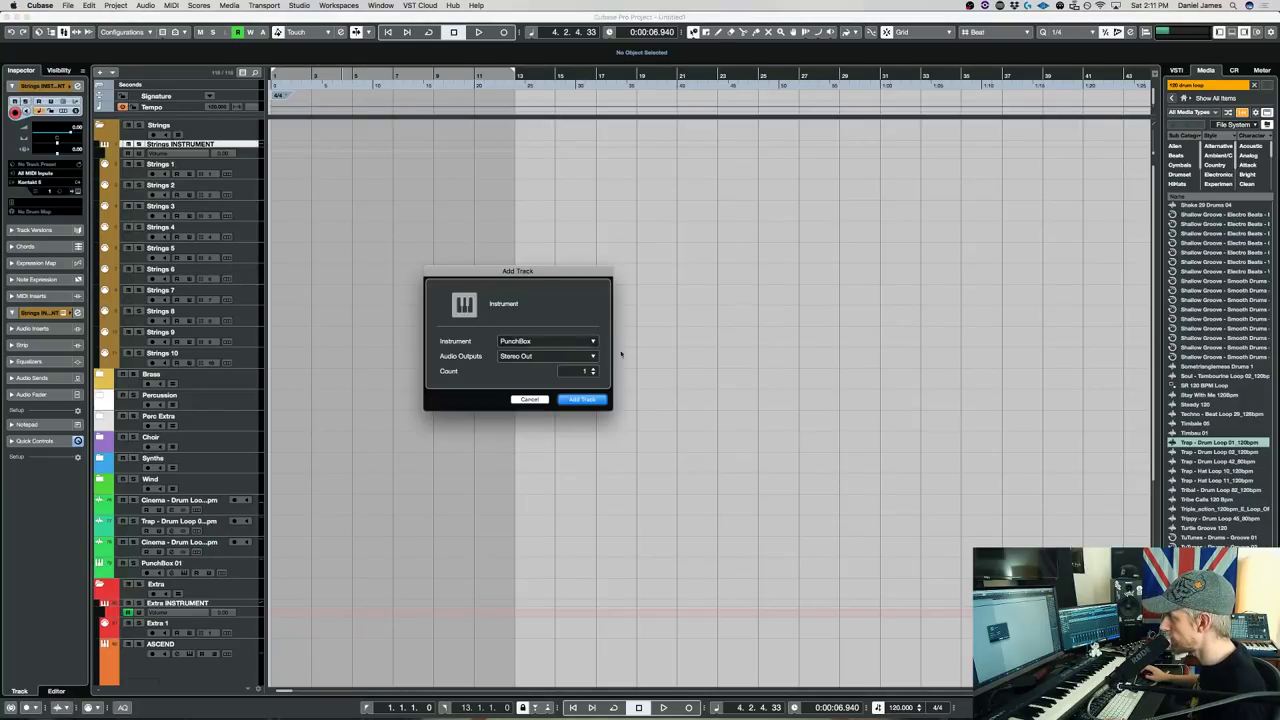
click(518, 400)
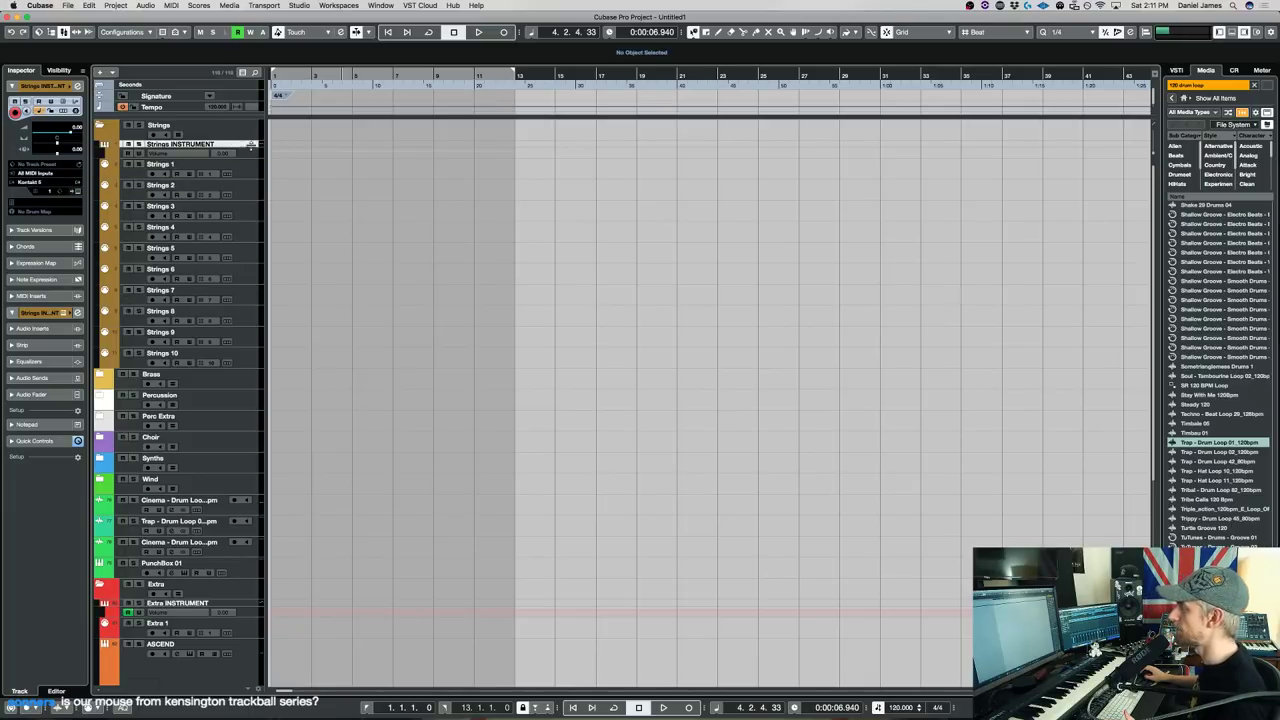
Step through the MIDI tracks in the Strings folder to review their output routing and channels, ending on Strings 1.
key(Down)
key(Down)
key(Down)
key(Down)
key(Down)
key(Down)
key(Down)
key(Down)
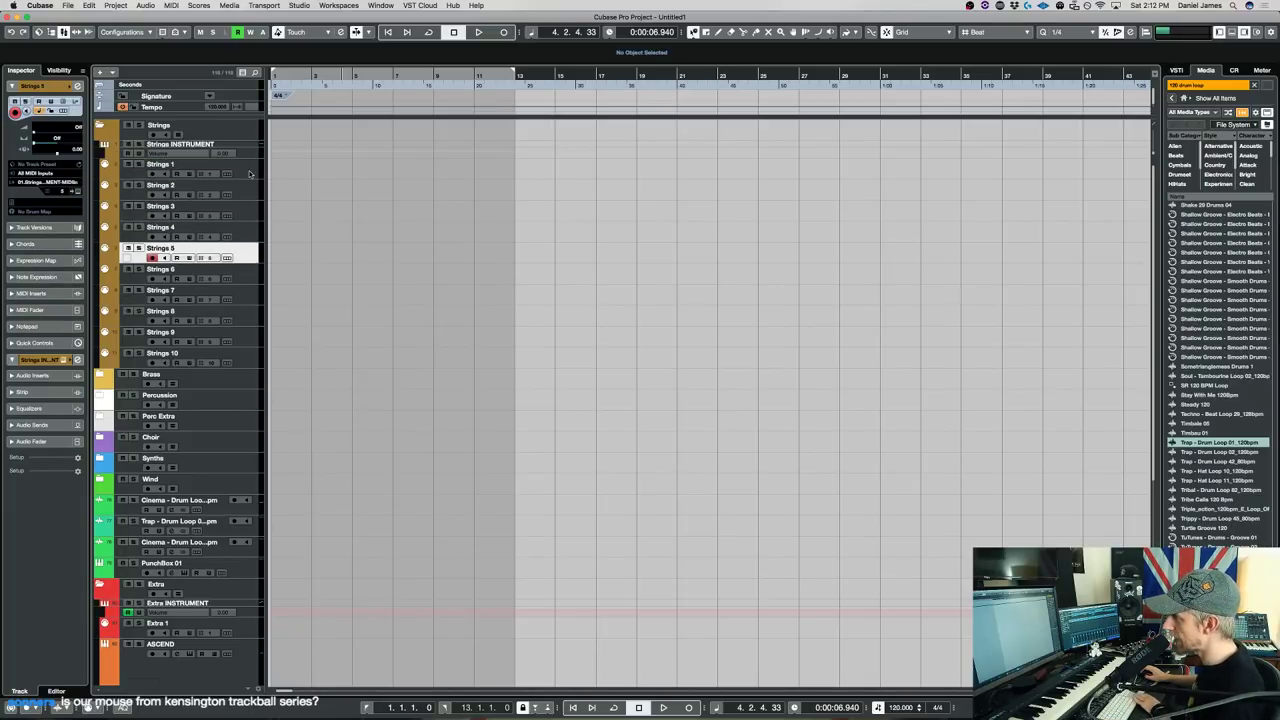
key(Up)
key(Up)
key(Up)
key(Up)
key(Up)
key(Up)
key(Up)
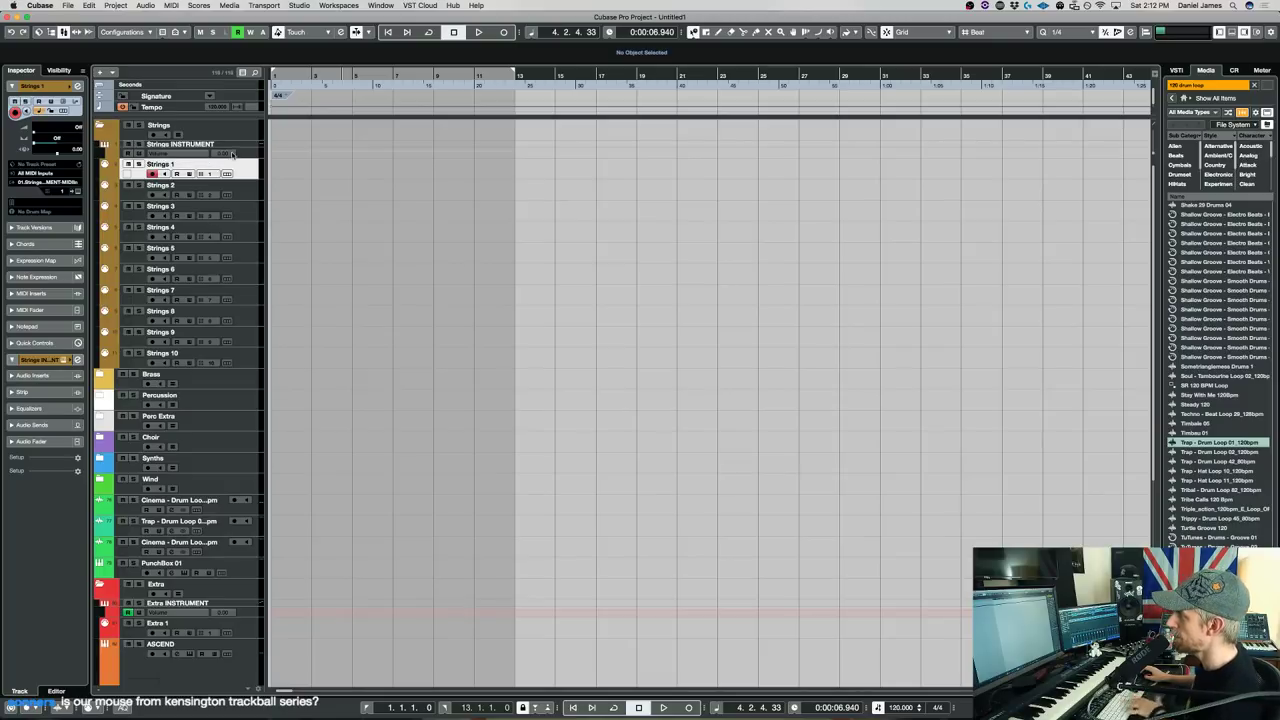
Open the Kontakt instance of the Strings INSTRUMENT track and hide its quick-load browser.
click(247, 147)
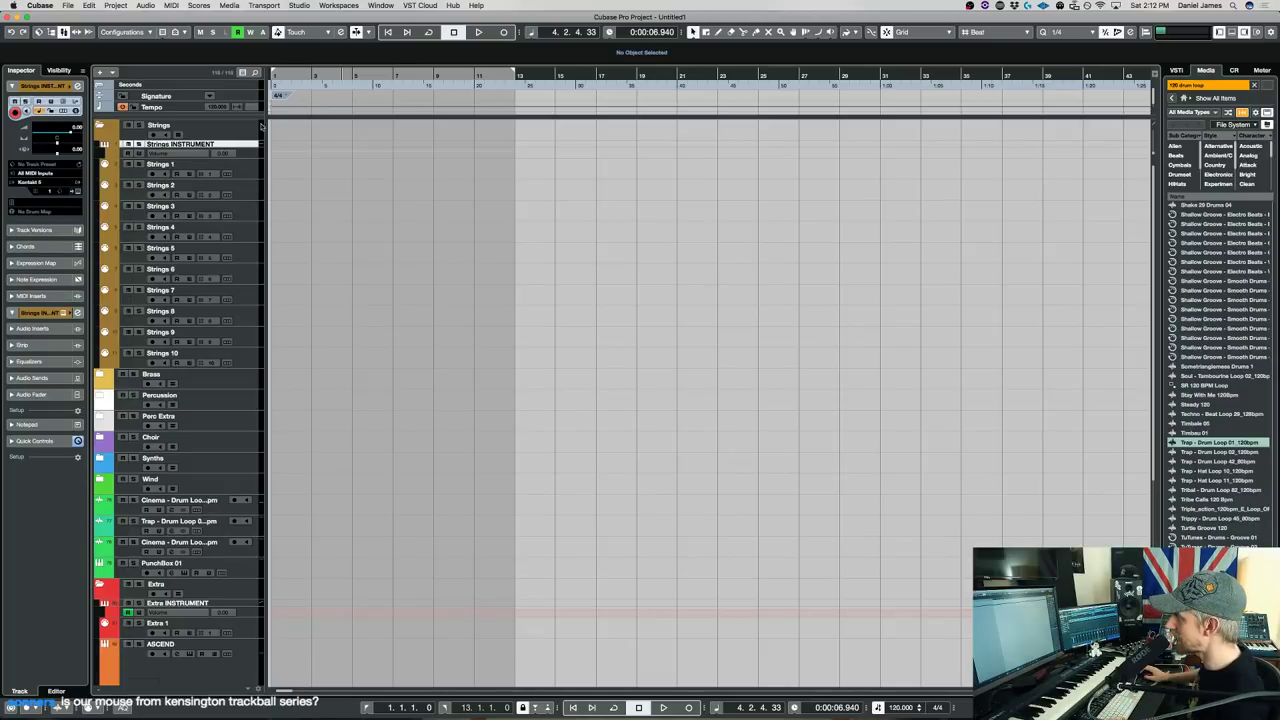
key(Return)
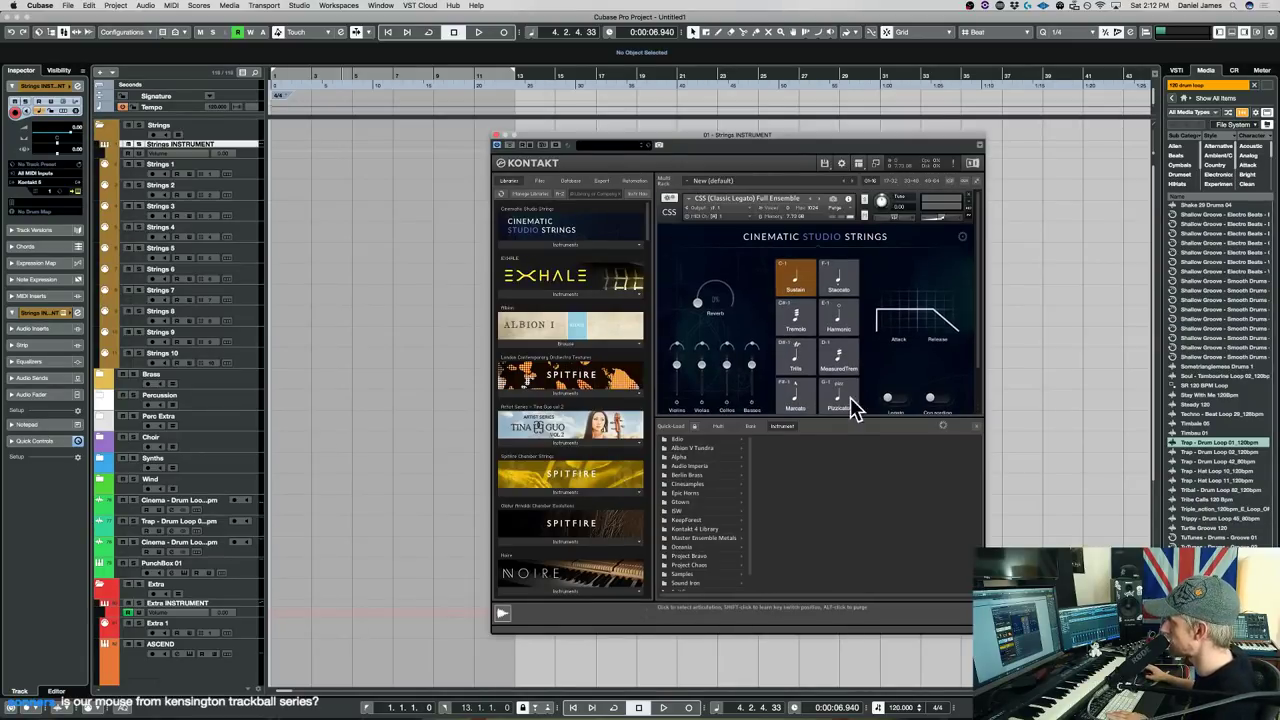
click(975, 425)
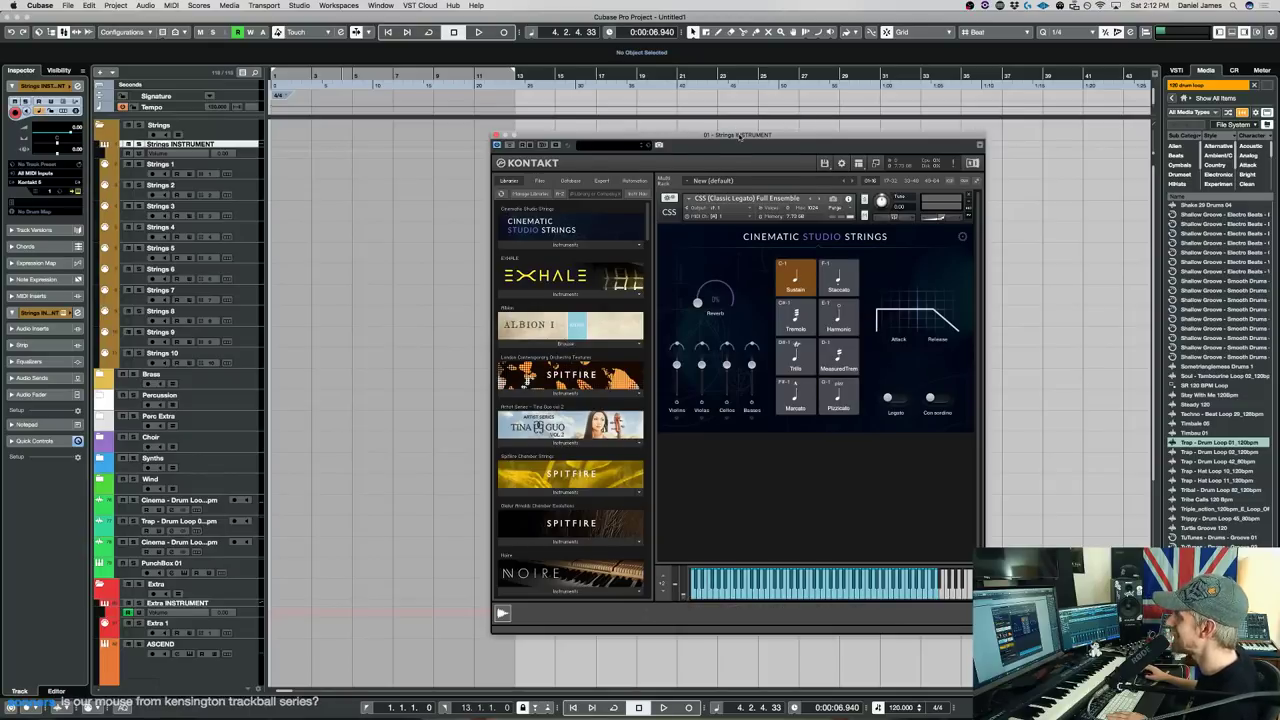
drag(738, 135, 605, 83)
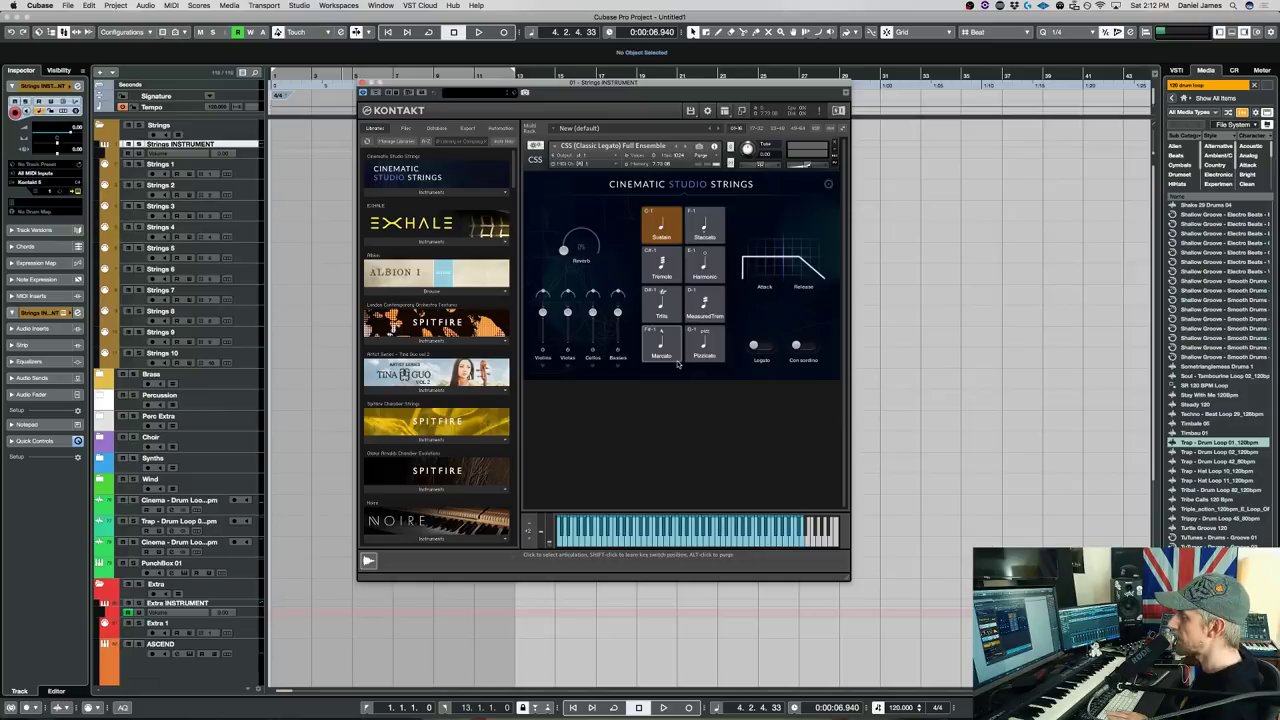
key(super+w)
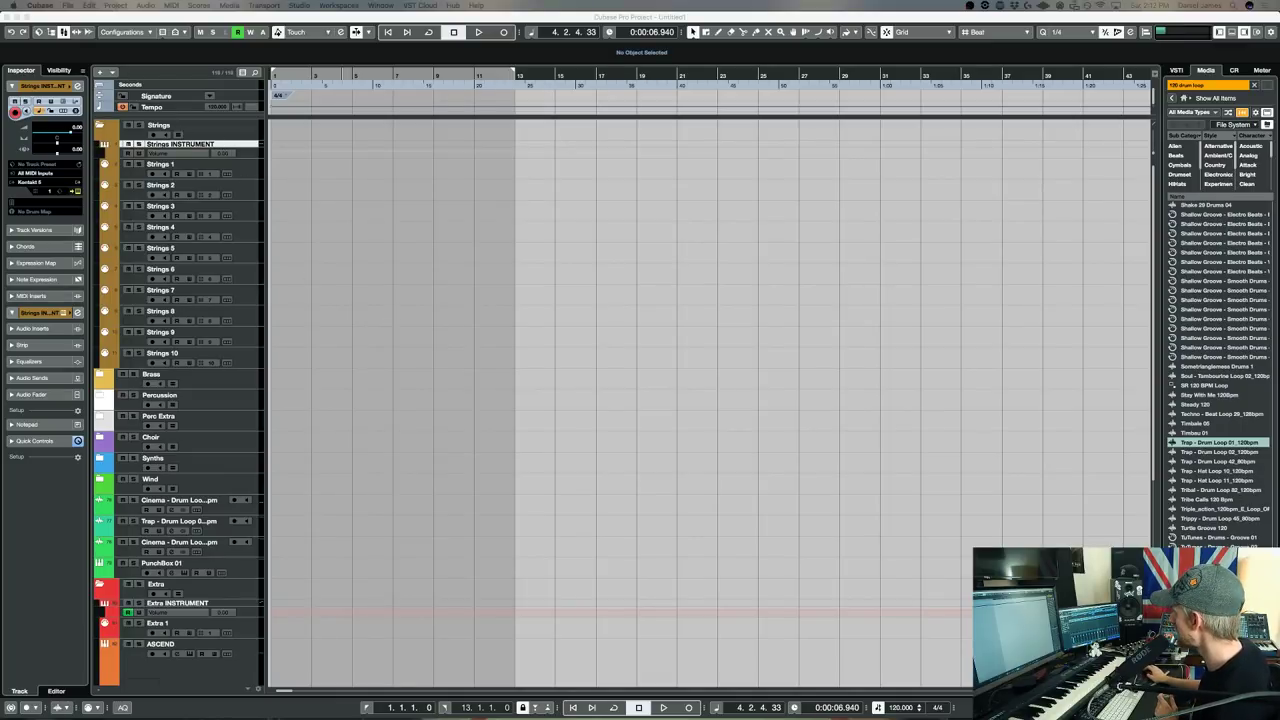
Open the MixConsole, select the Strings Group channel, and clear the Kontakt window away to examine the group channels.
key(F3)
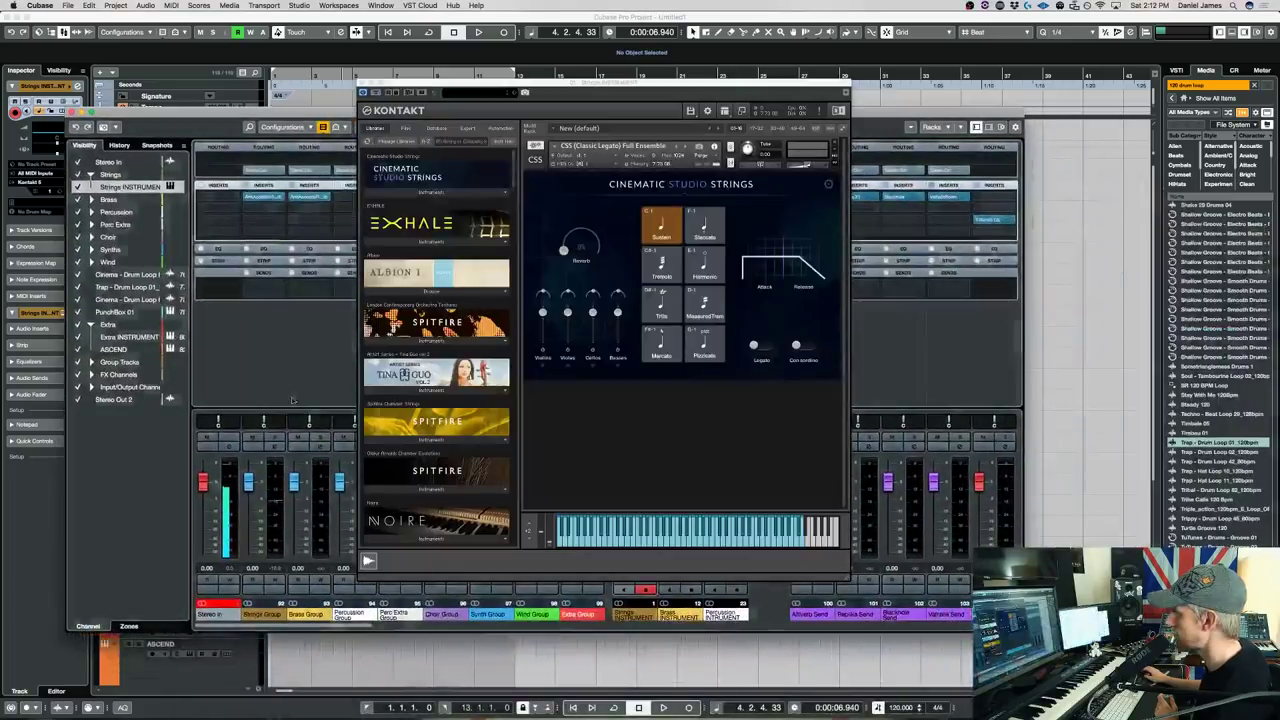
click(255, 626)
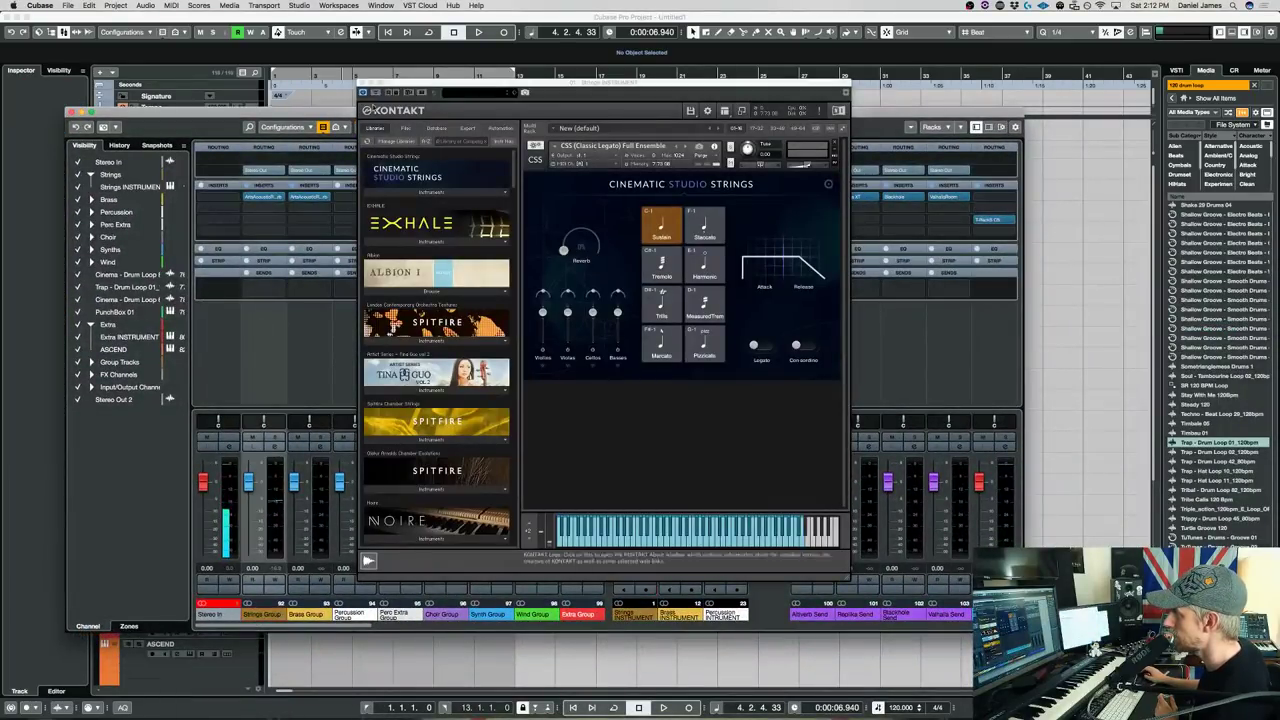
click(367, 83)
click(363, 92)
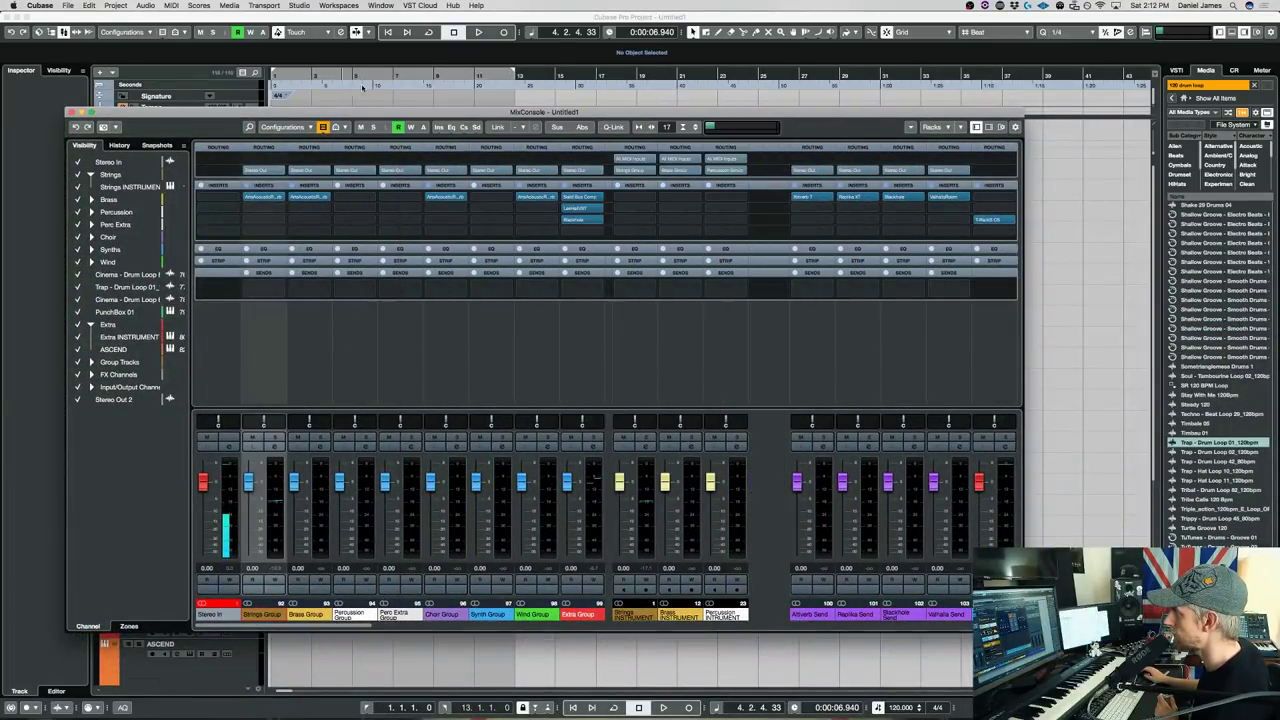
drag(600, 110, 779, 171)
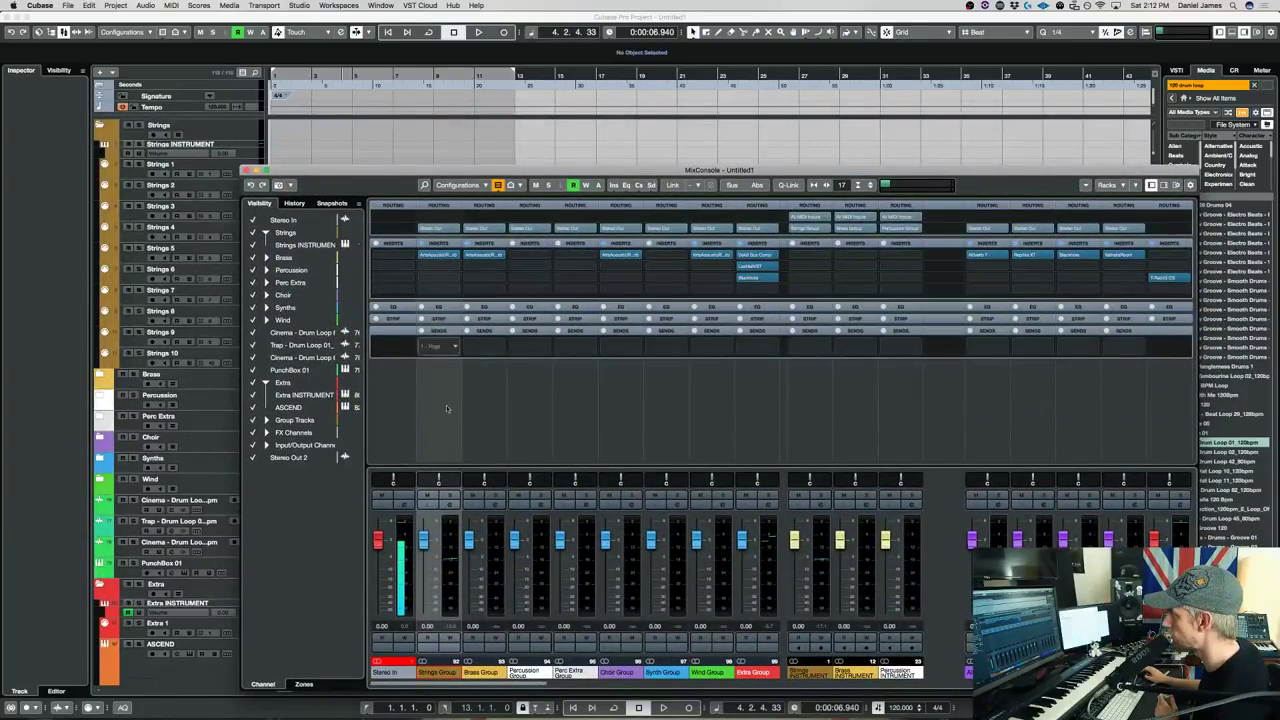
Expand the Brass folder track and compare its instrument and group channels in the MixConsole.
click(99, 376)
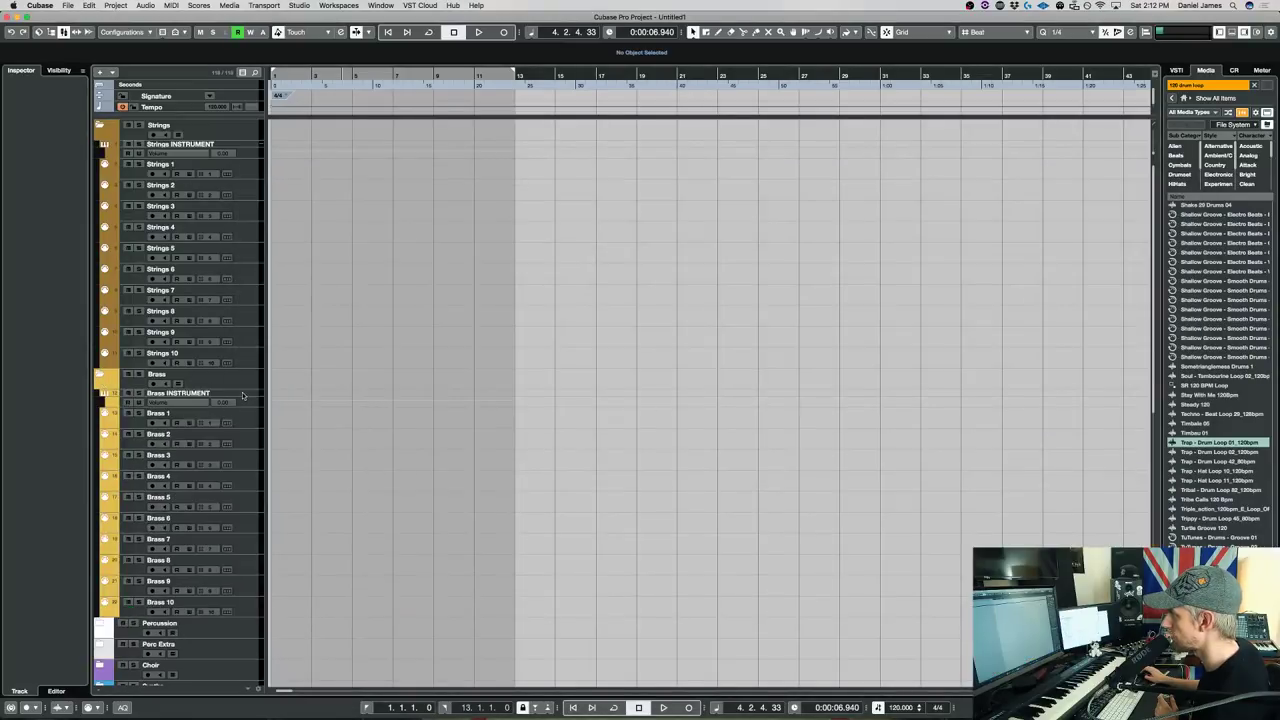
key(F3)
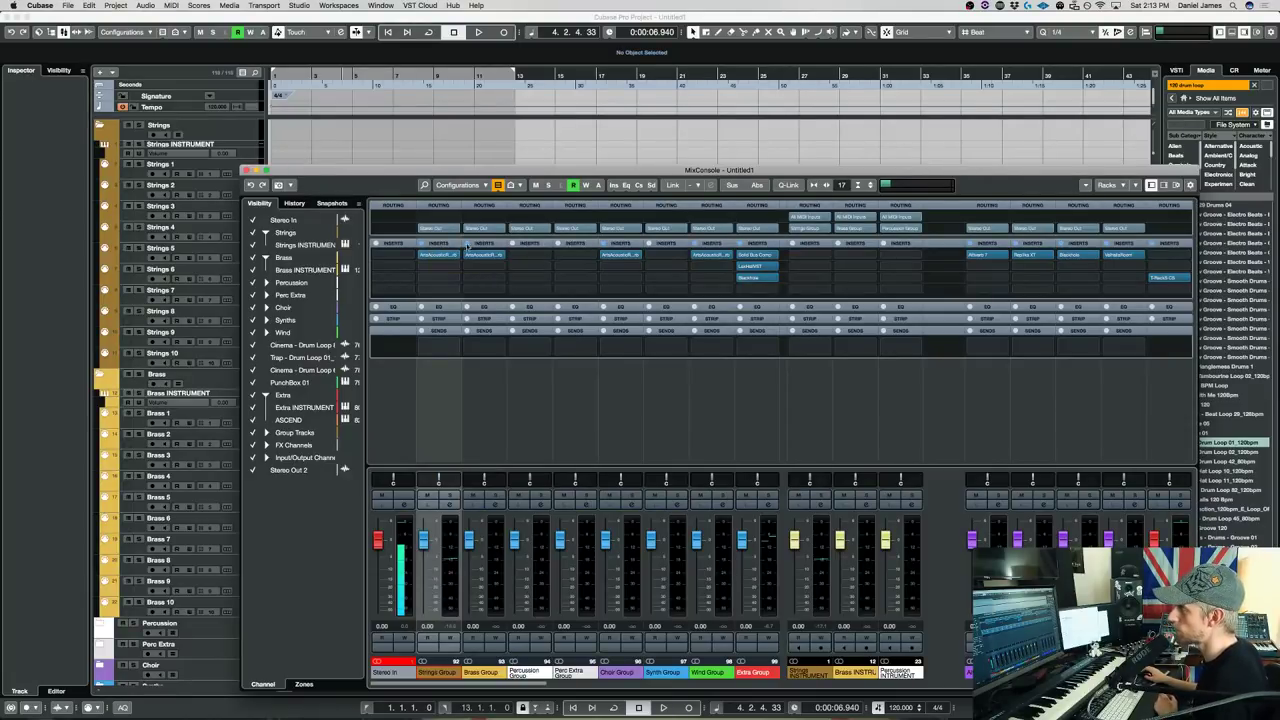
drag(424, 171, 509, 104)
Add an instrument track below Strings 10 using the HZStrings synth, with its audio output set to Stereo Out.
click(255, 365)
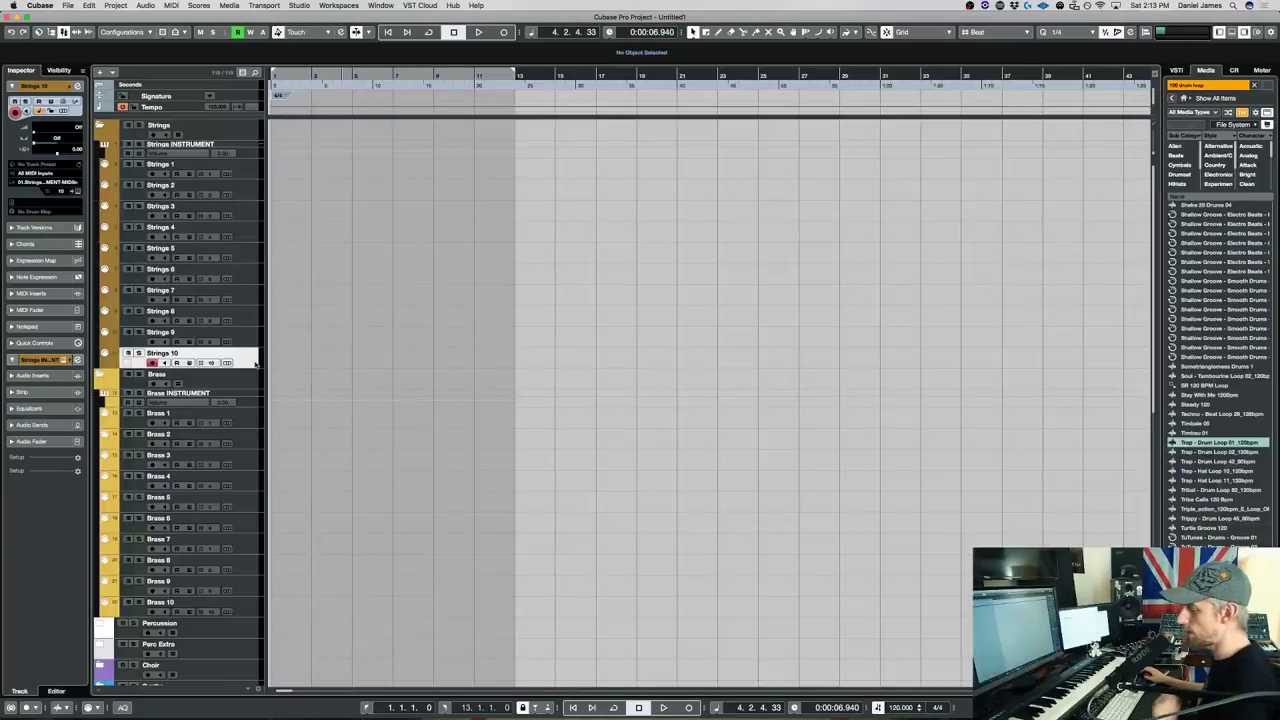
key(ctrl+t)
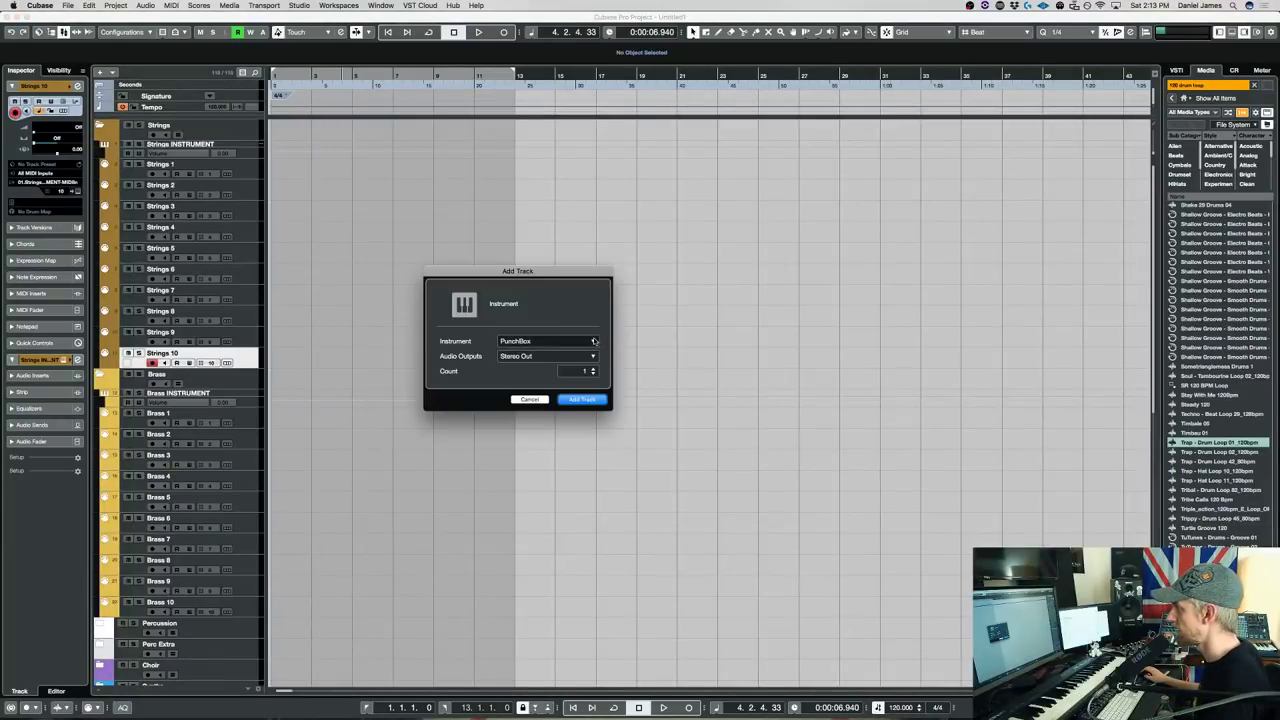
click(594, 341)
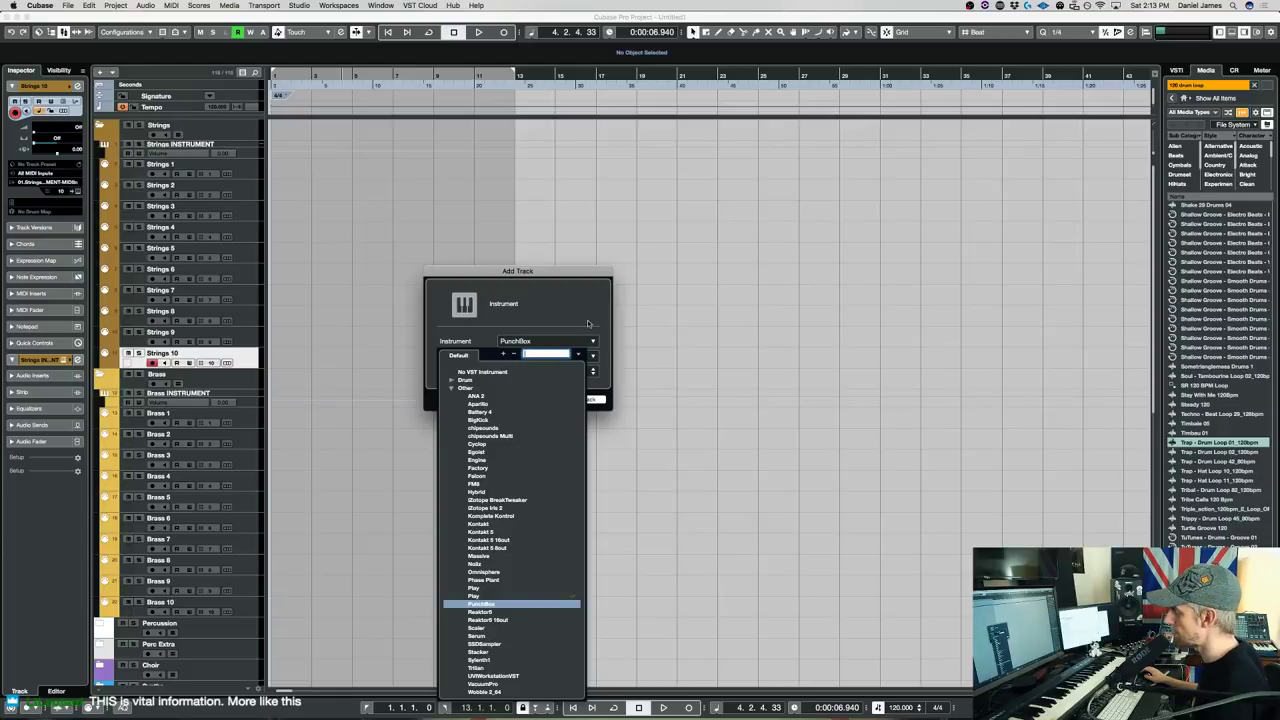
scroll(555, 451, down, 2)
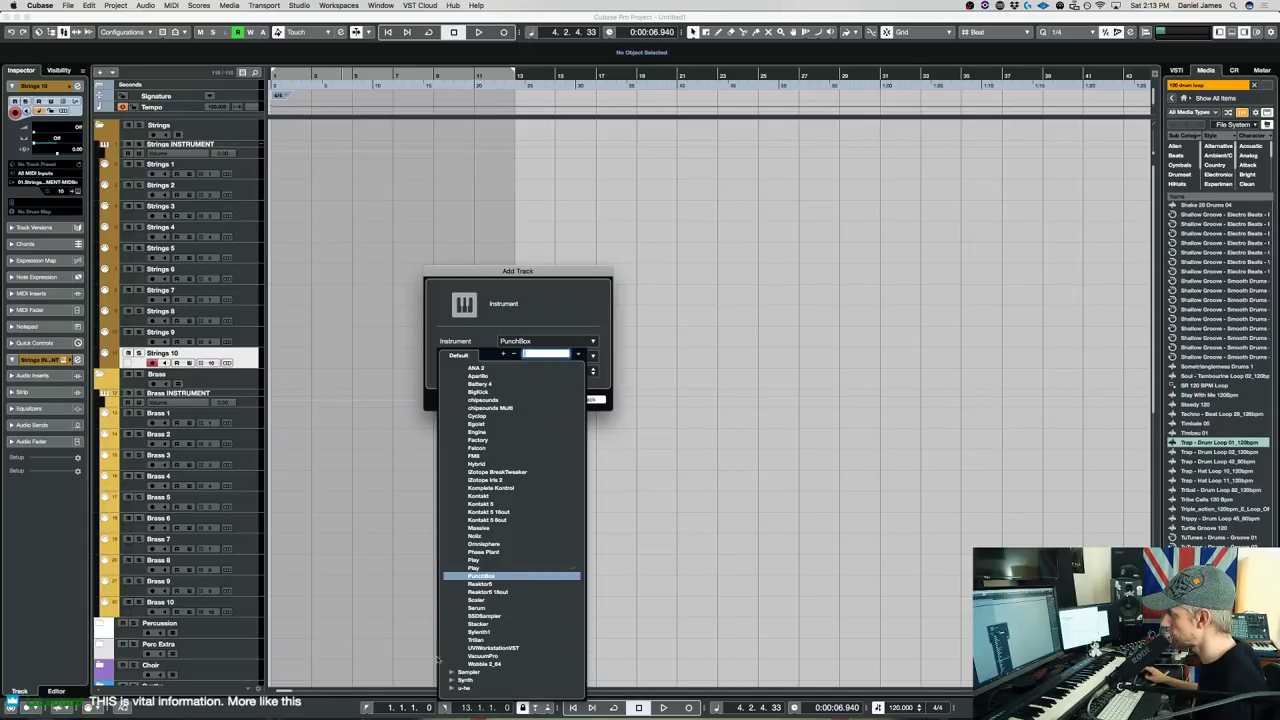
click(451, 680)
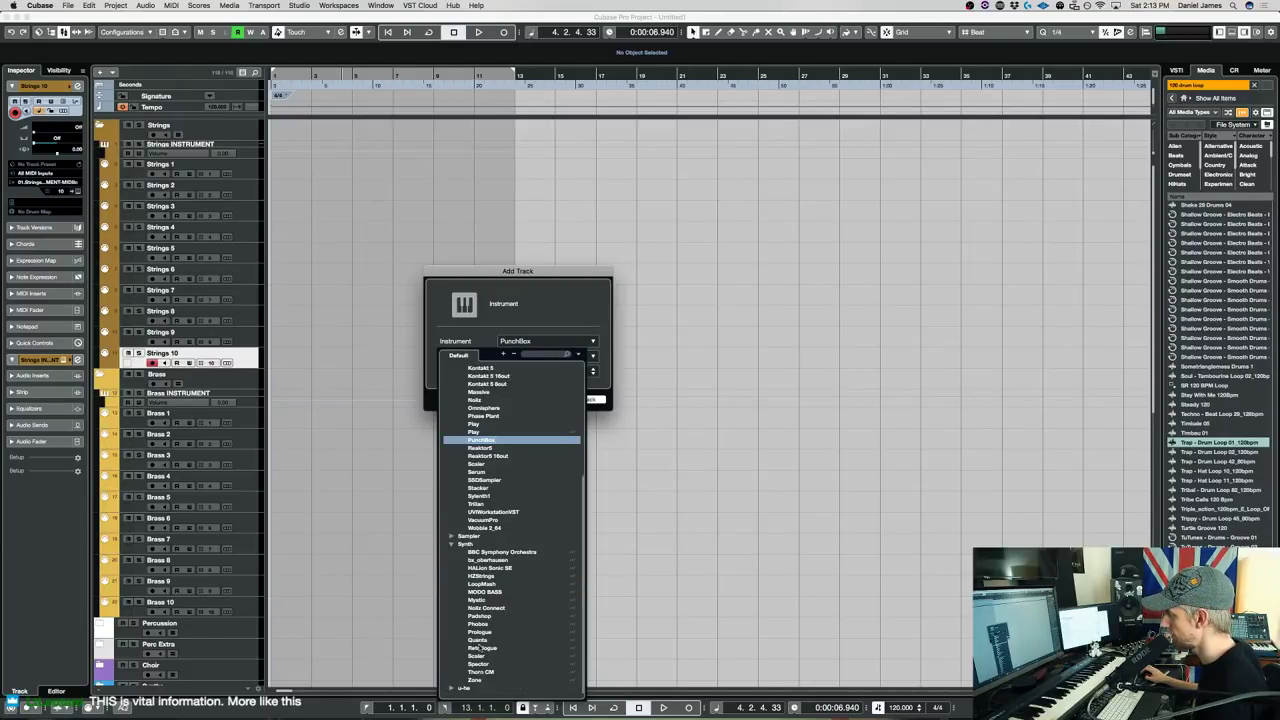
click(481, 576)
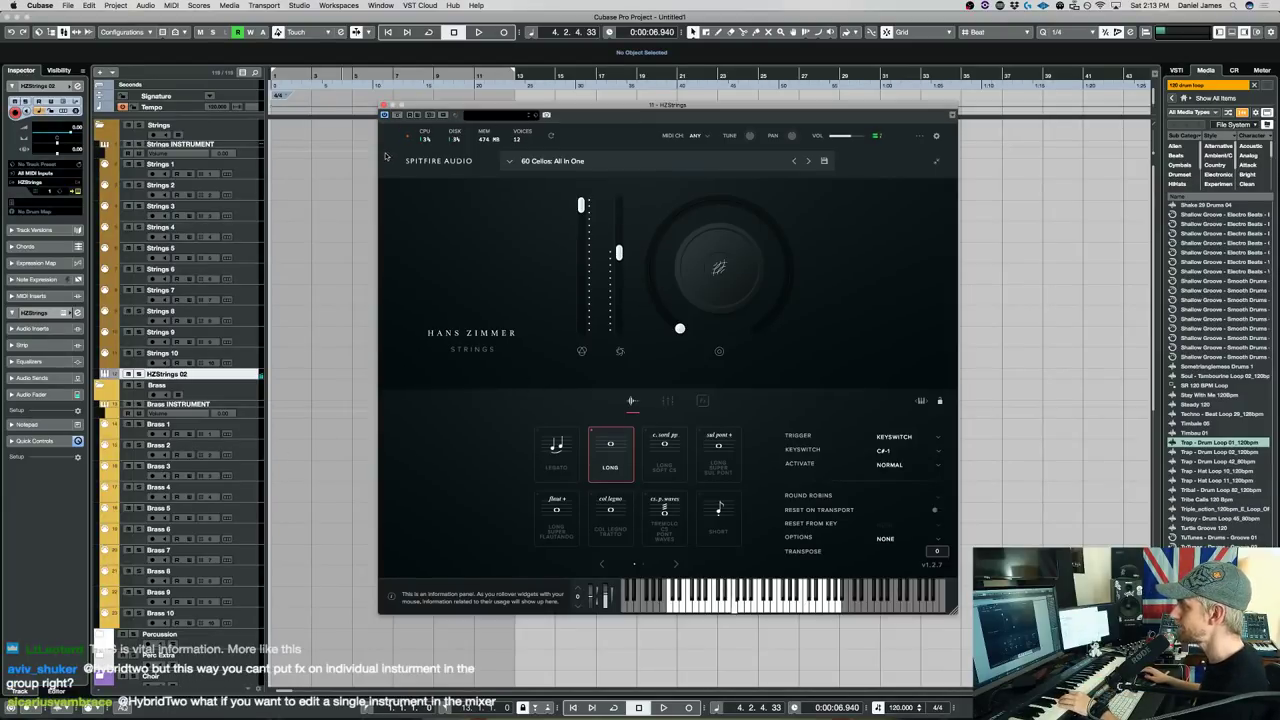
Route the output of the HZStrings 02 channel to Strings Group in the MixConsole.
key(F3)
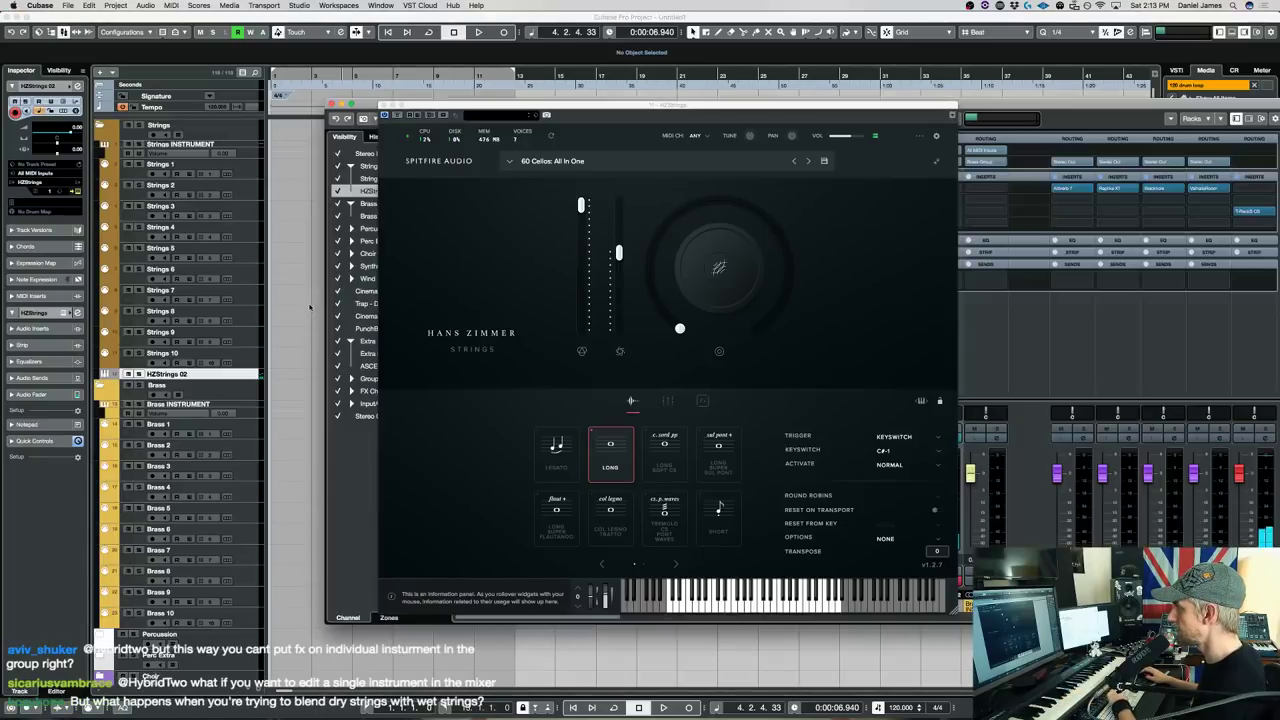
drag(474, 108, 294, 112)
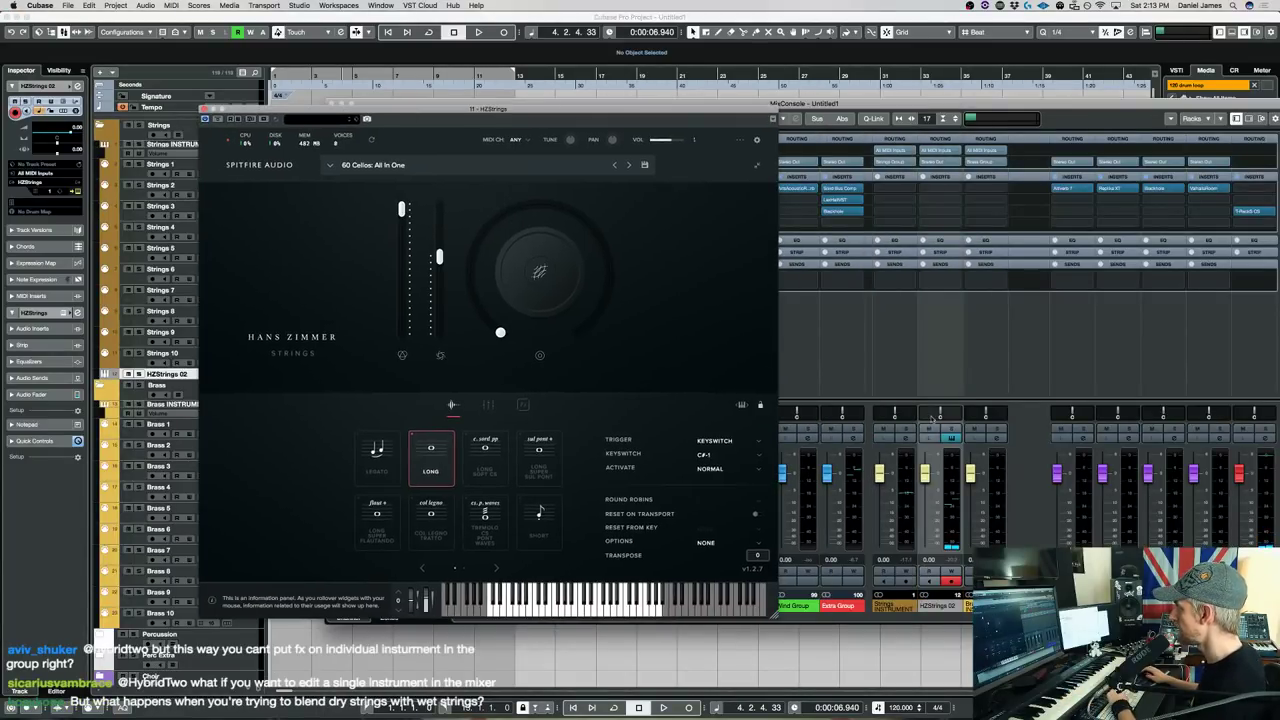
click(938, 164)
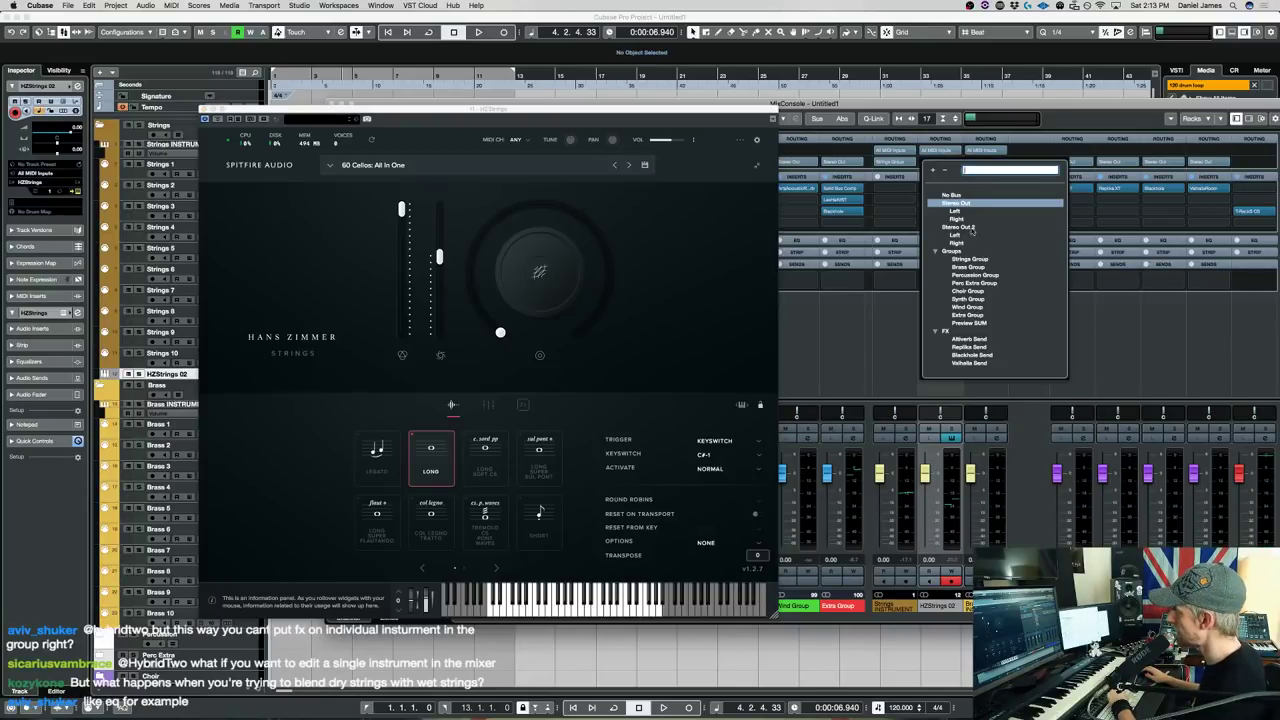
click(968, 259)
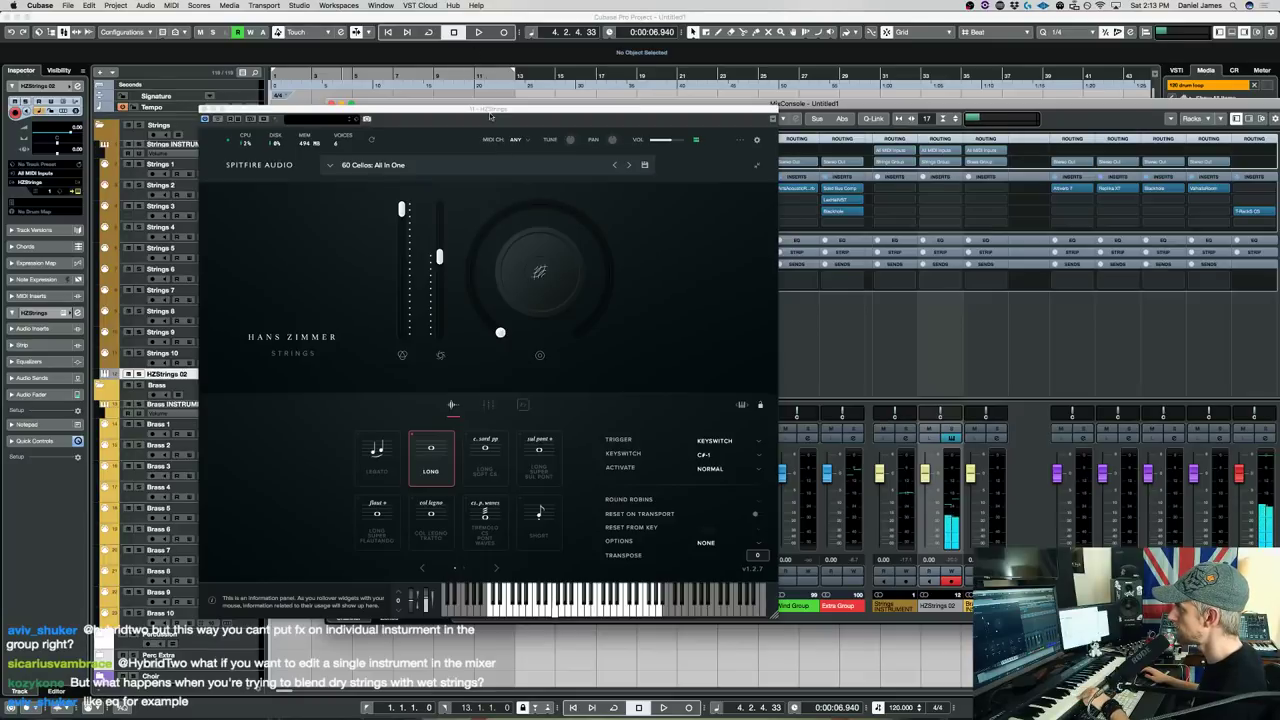
Move the HZStrings window clear of the Strings Group channel and turn up its large central knob.
click(604, 106)
drag(604, 106, 1055, 104)
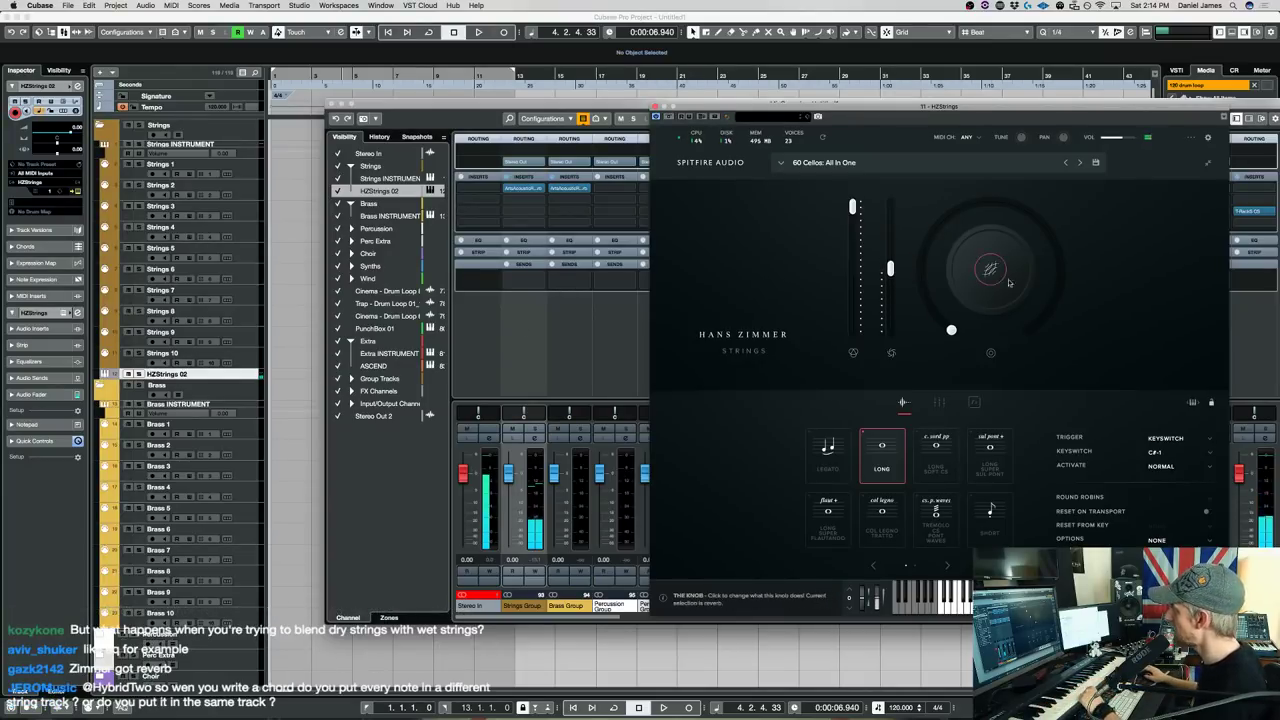
click(1115, 247)
mouse_move(1058, 252)
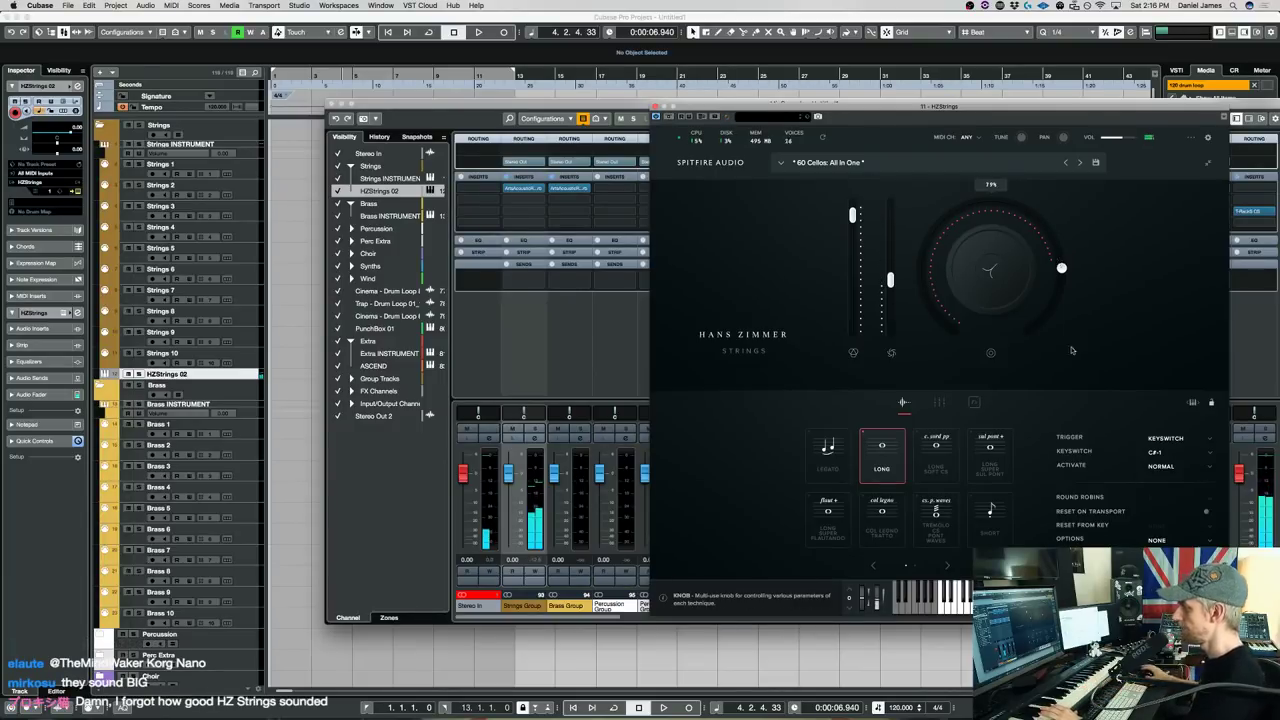
Compare the ASCEND track with HZStrings 02 by selecting each in turn, and run playback briefly.
scroll(255, 551, down, 5)
click(255, 551)
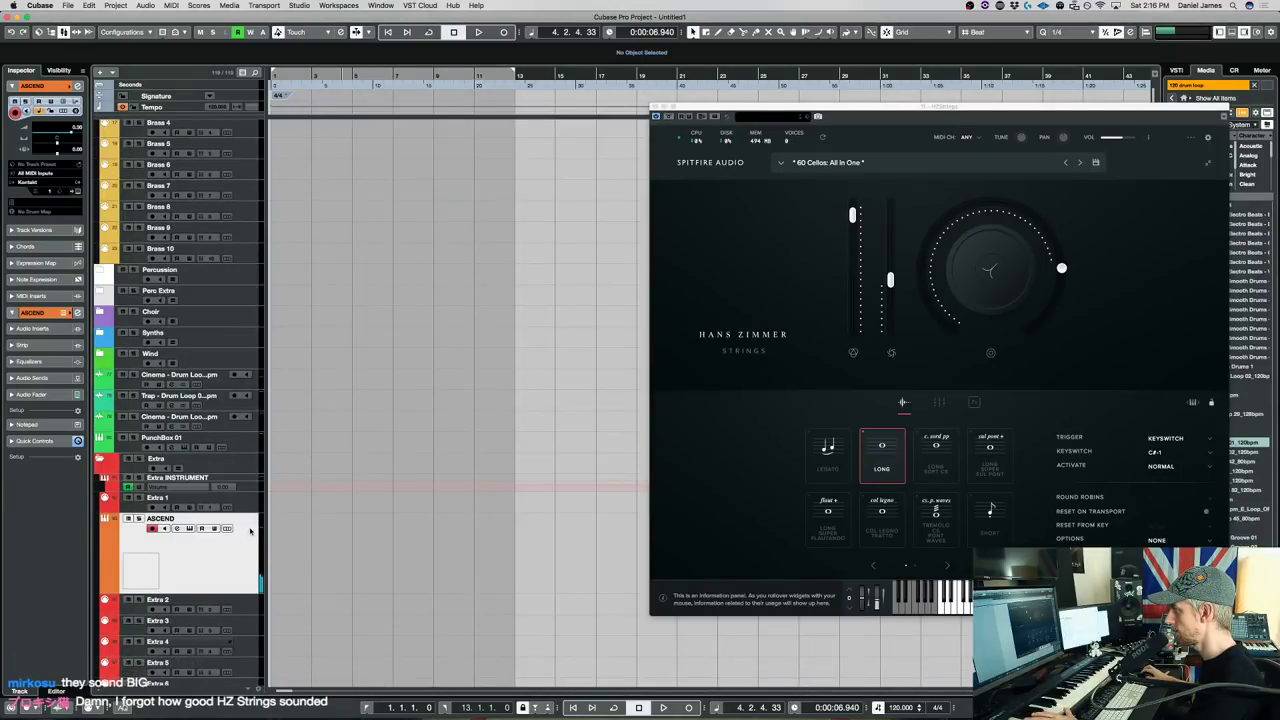
scroll(250, 531, up, 5)
click(243, 374)
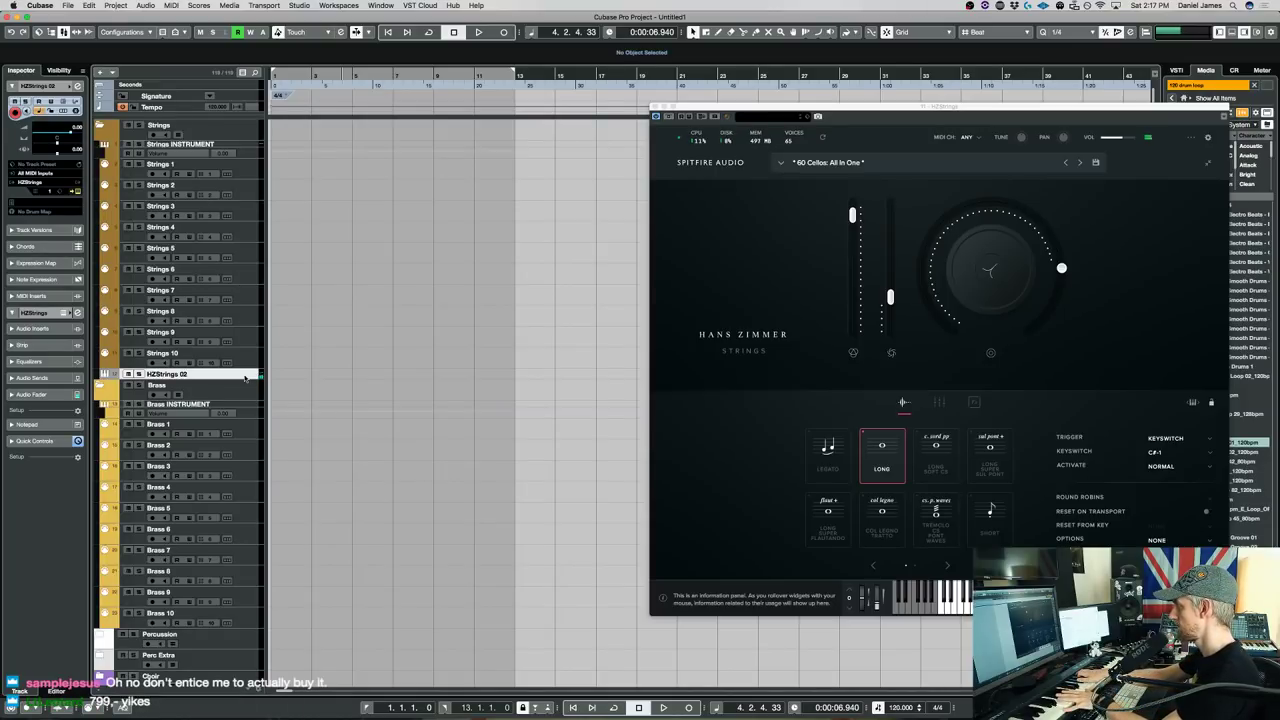
click(245, 378)
key(space)
key(space)
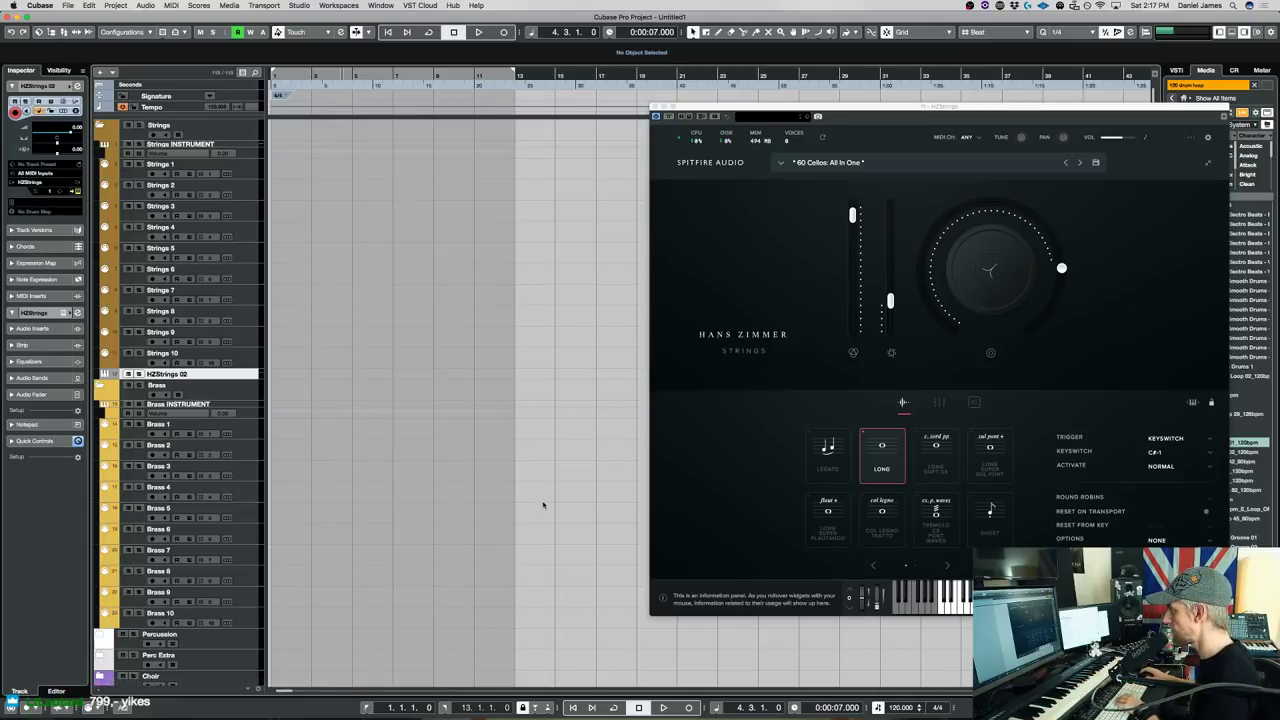
Move the Blackhole insert from the Extra Group channel to the ASCEND channel in the MixConsole, and close the mixer.
key(F3)
drag(560, 112, 197, 103)
click(654, 106)
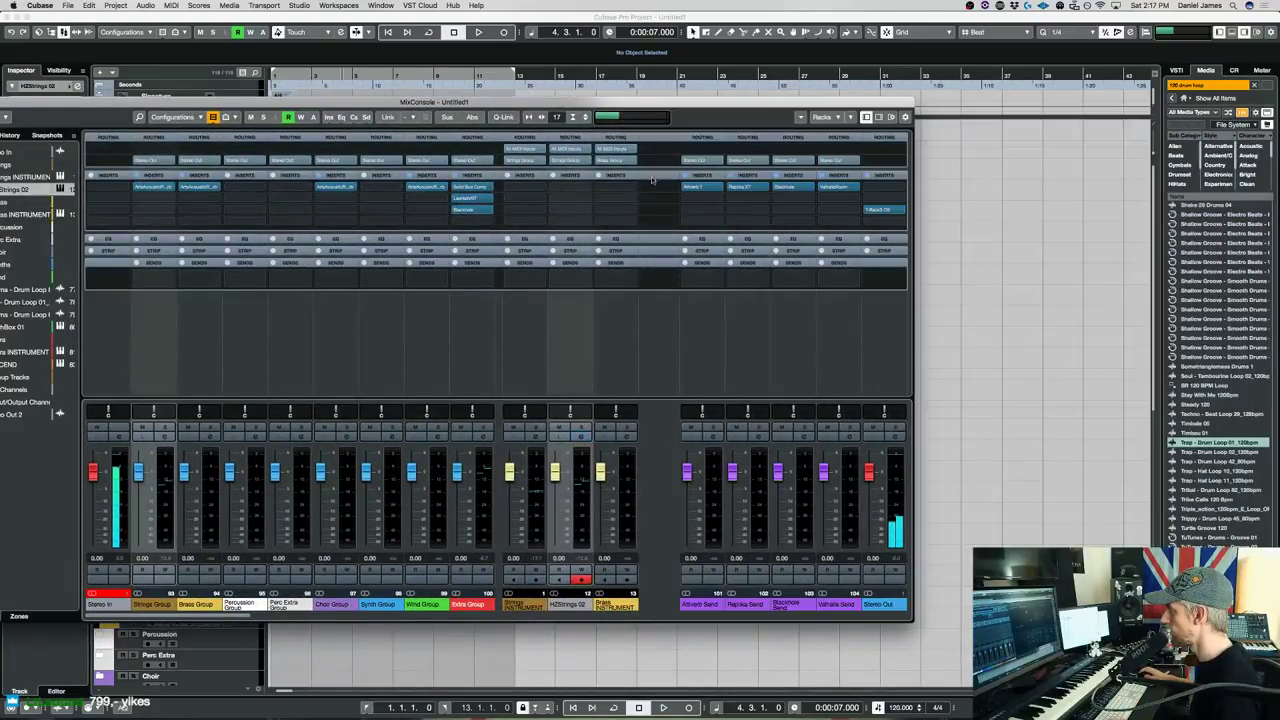
scroll(393, 617, right, 10)
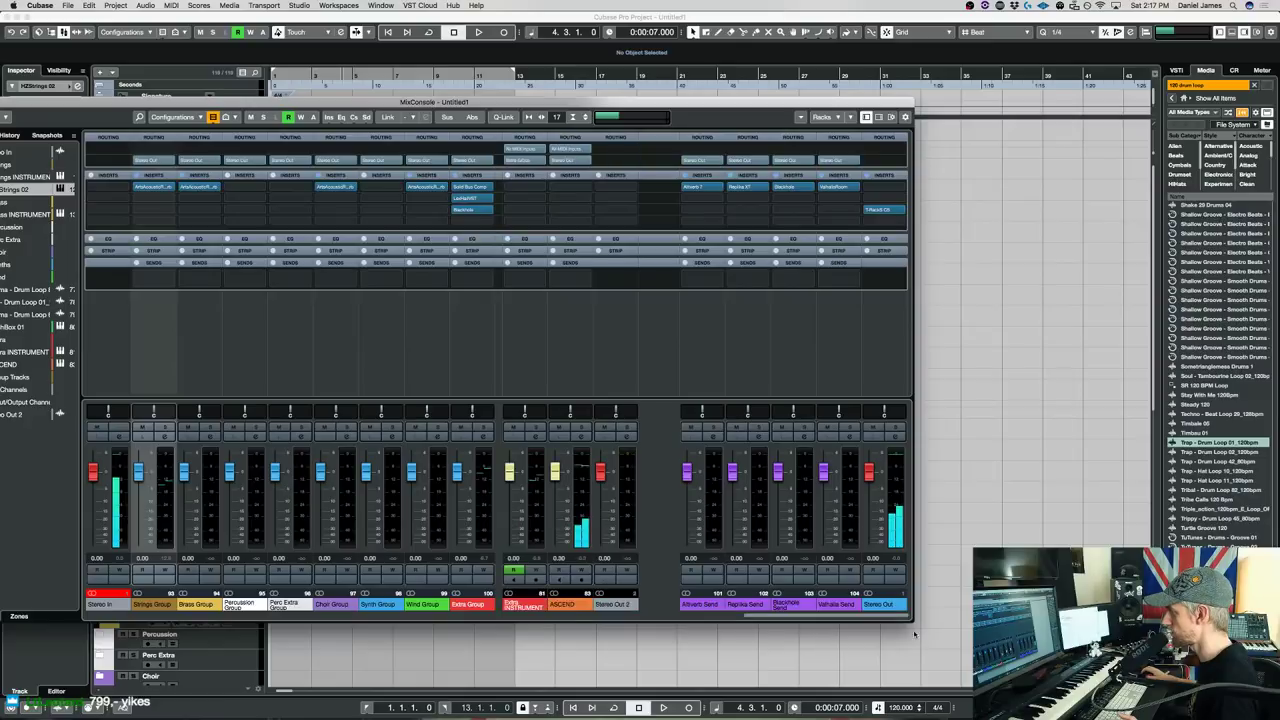
drag(469, 211, 570, 188)
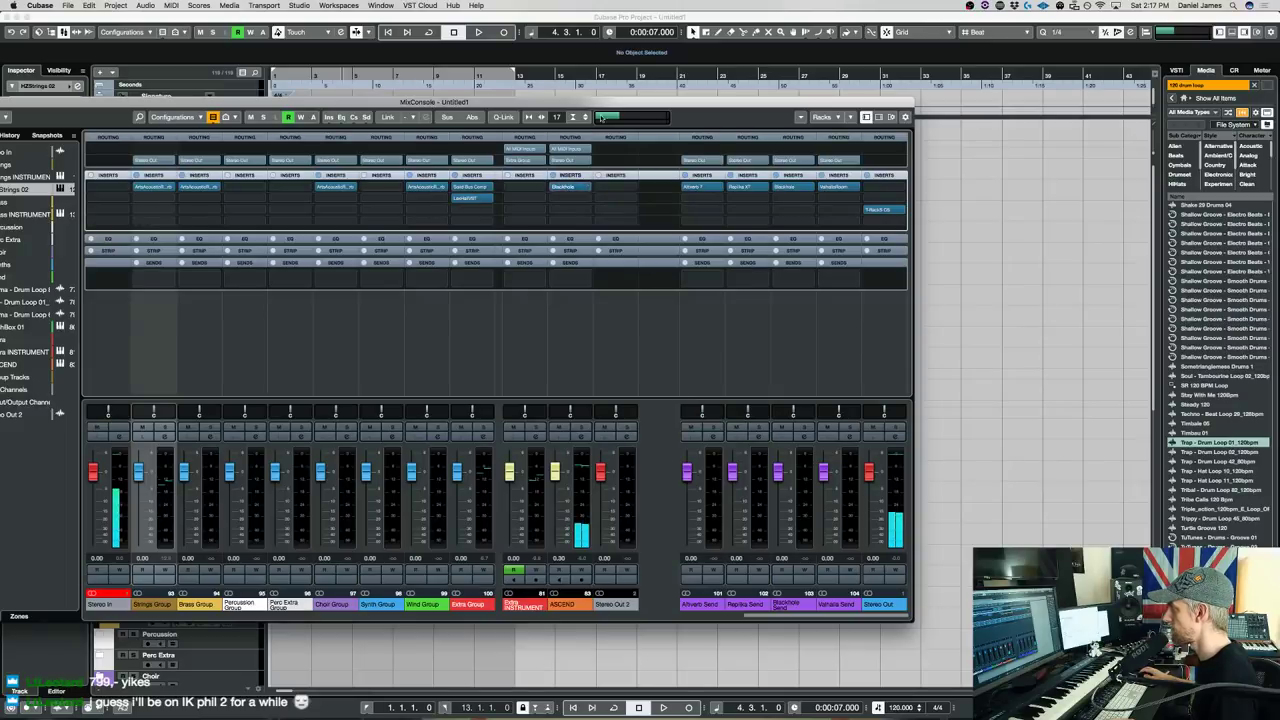
key(F3)
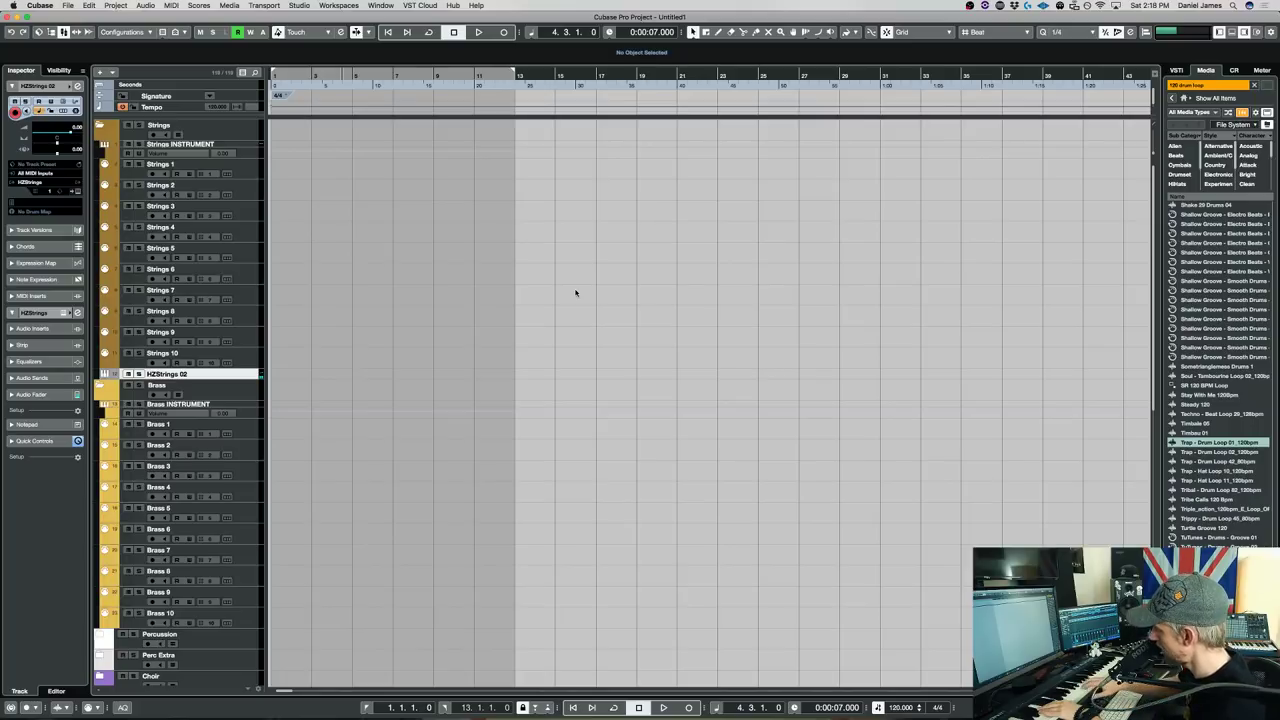
Open the plug-in windows of the HZStrings 02 and ASCEND tracks, with the Long Soft CS technique active in HZStrings.
key(e)
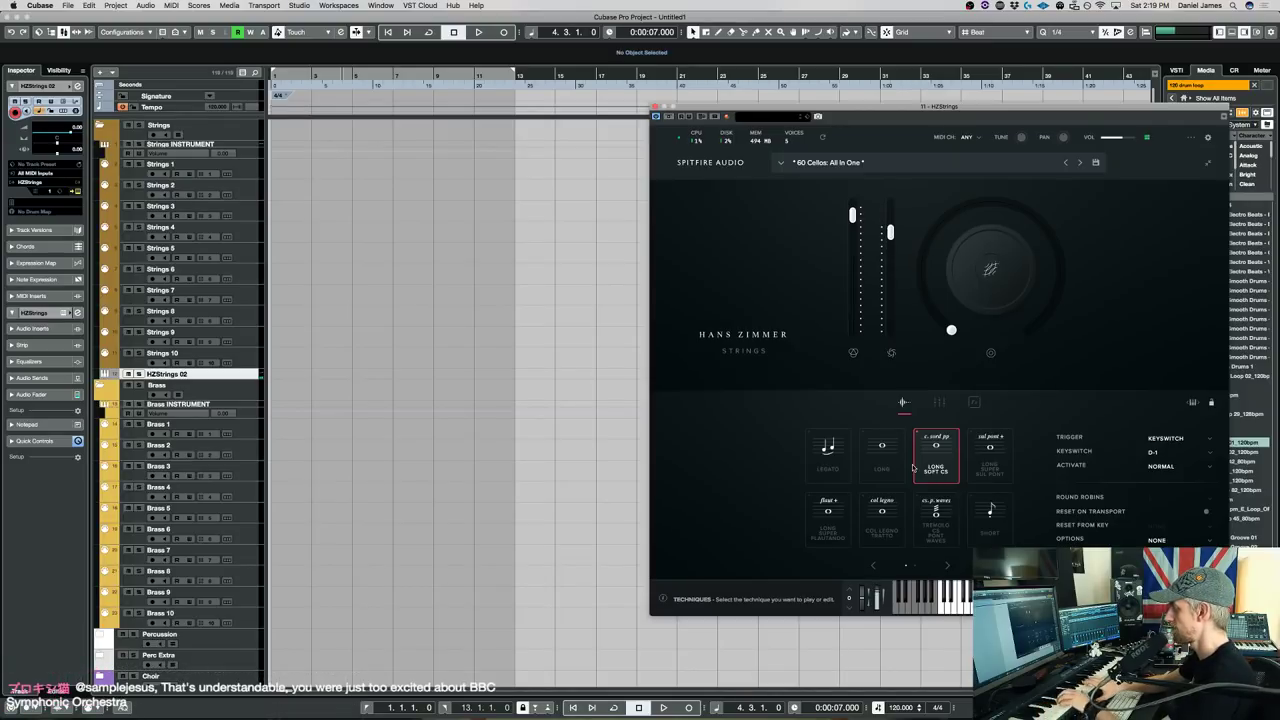
click(466, 331)
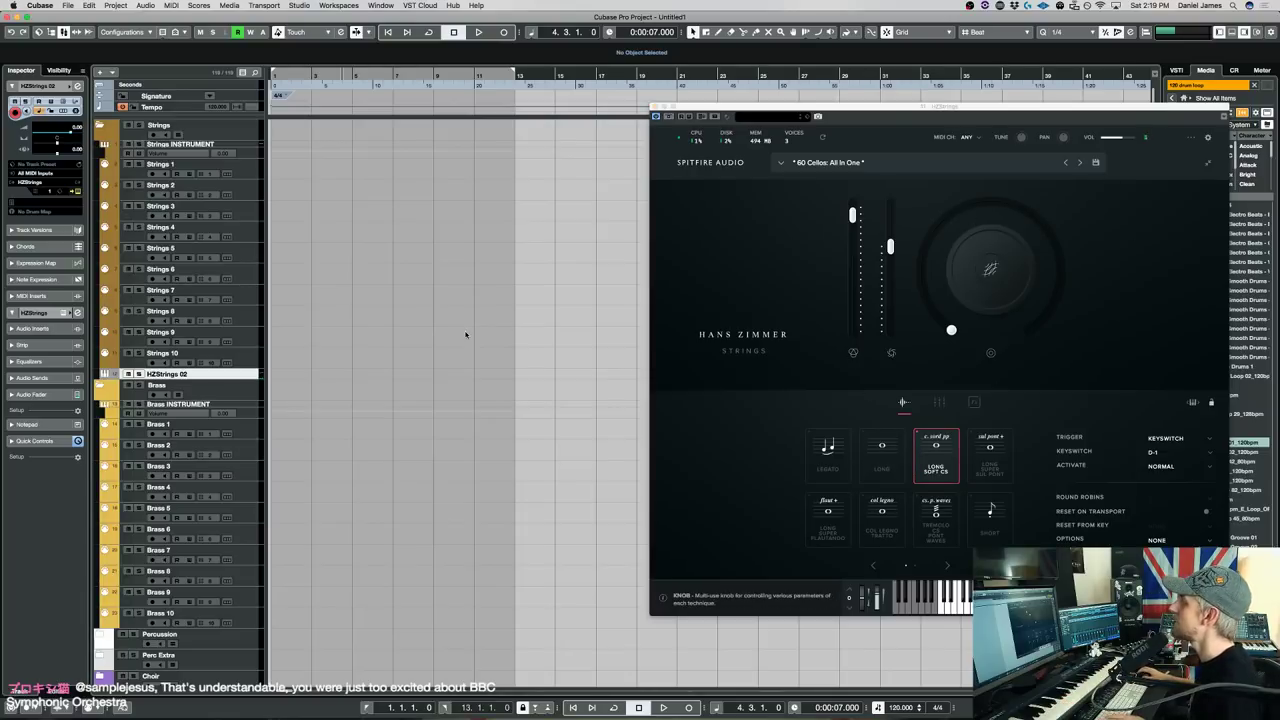
key(space)
scroll(195, 420, down, 10)
key(space)
click(193, 398)
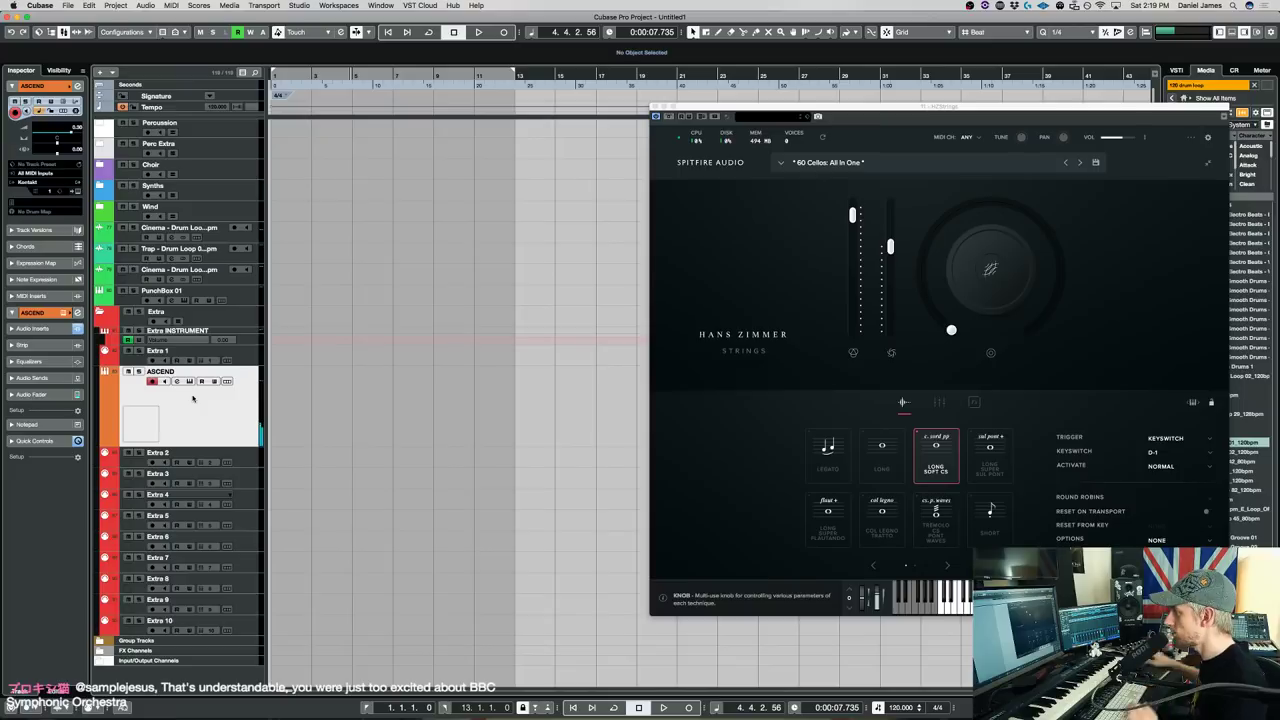
click(189, 381)
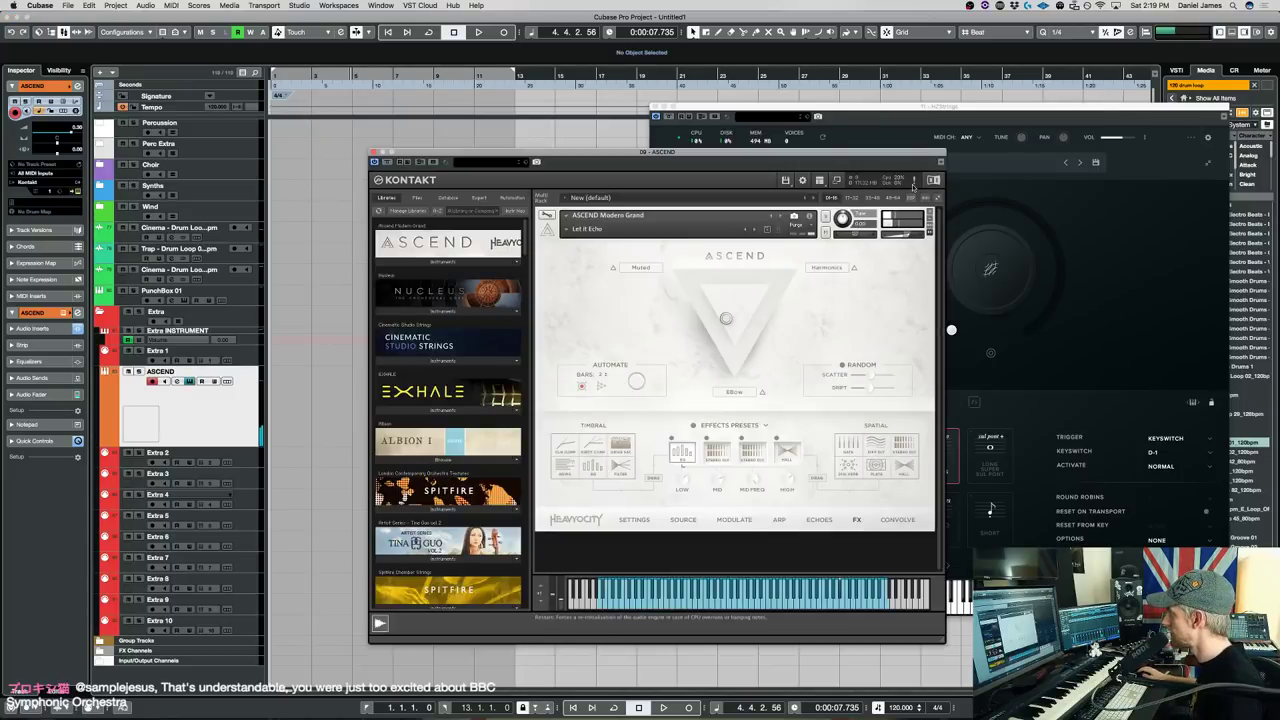
Return to HZStrings 02, raise the plug-in's master volume slightly, and choose the Tremolo CS Pont Waves technique.
scroll(300, 358, up, 10)
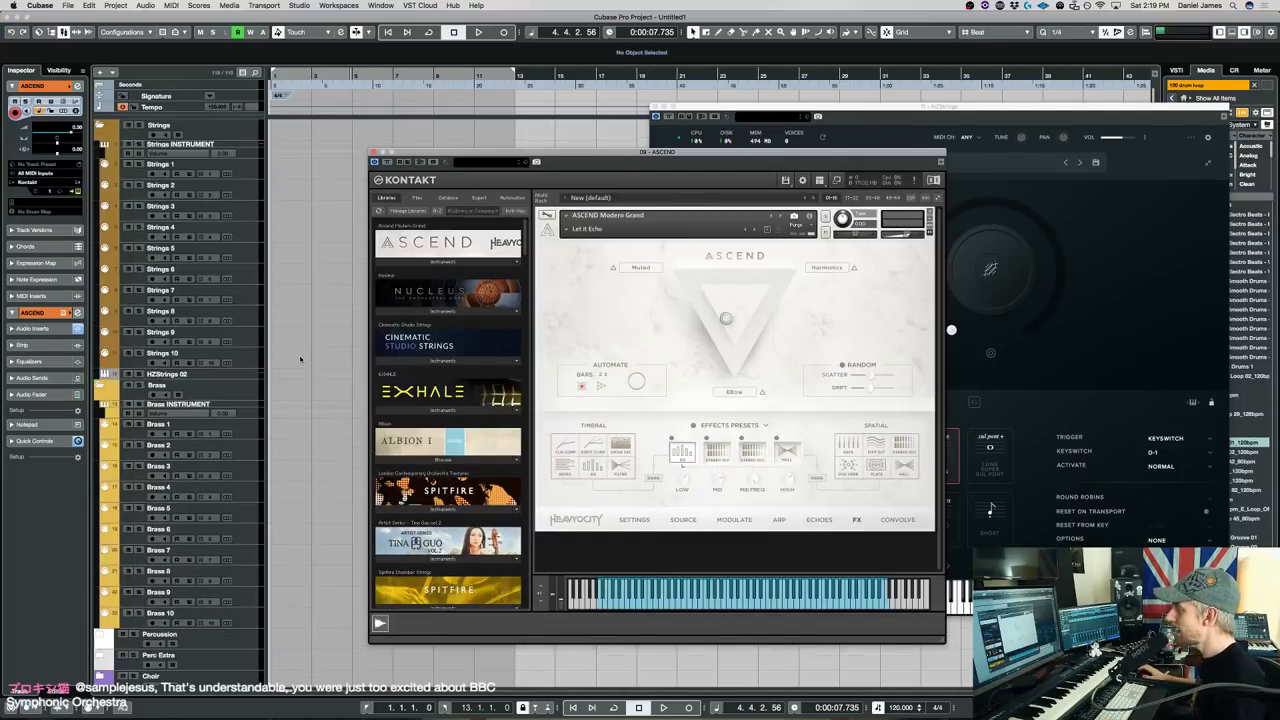
click(245, 379)
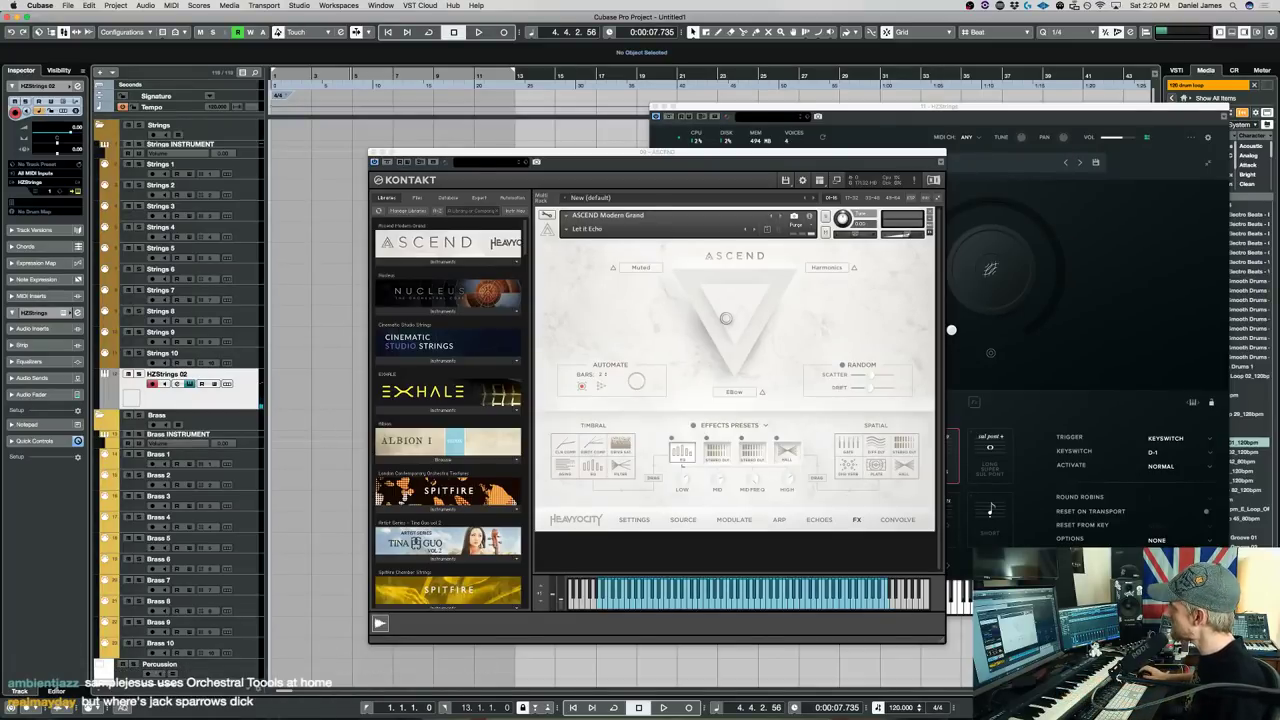
click(1103, 125)
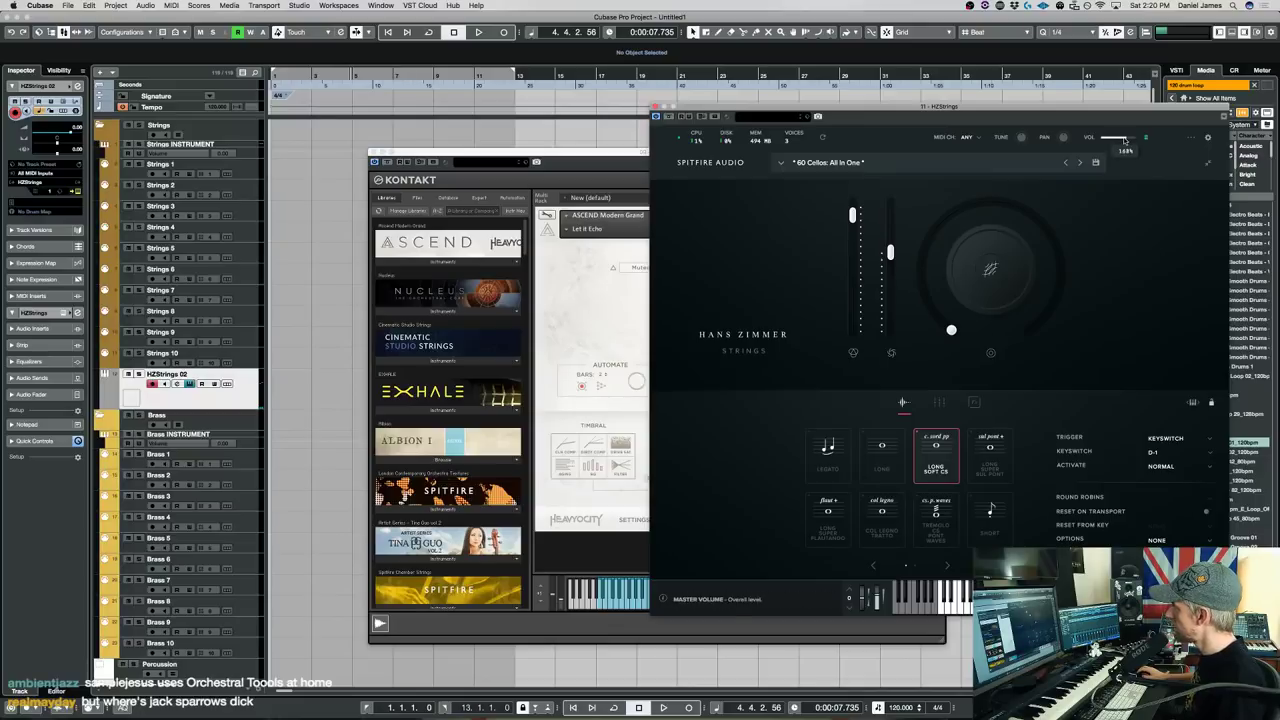
drag(1124, 140, 1128, 141)
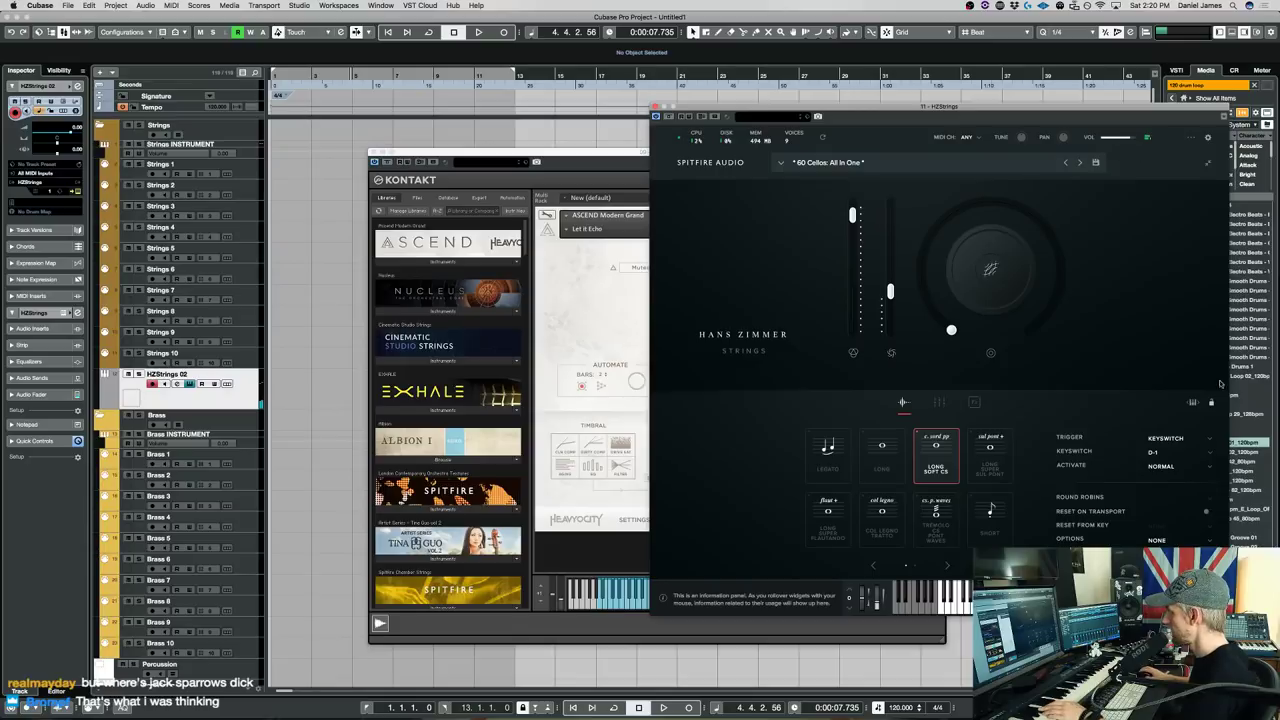
click(935, 515)
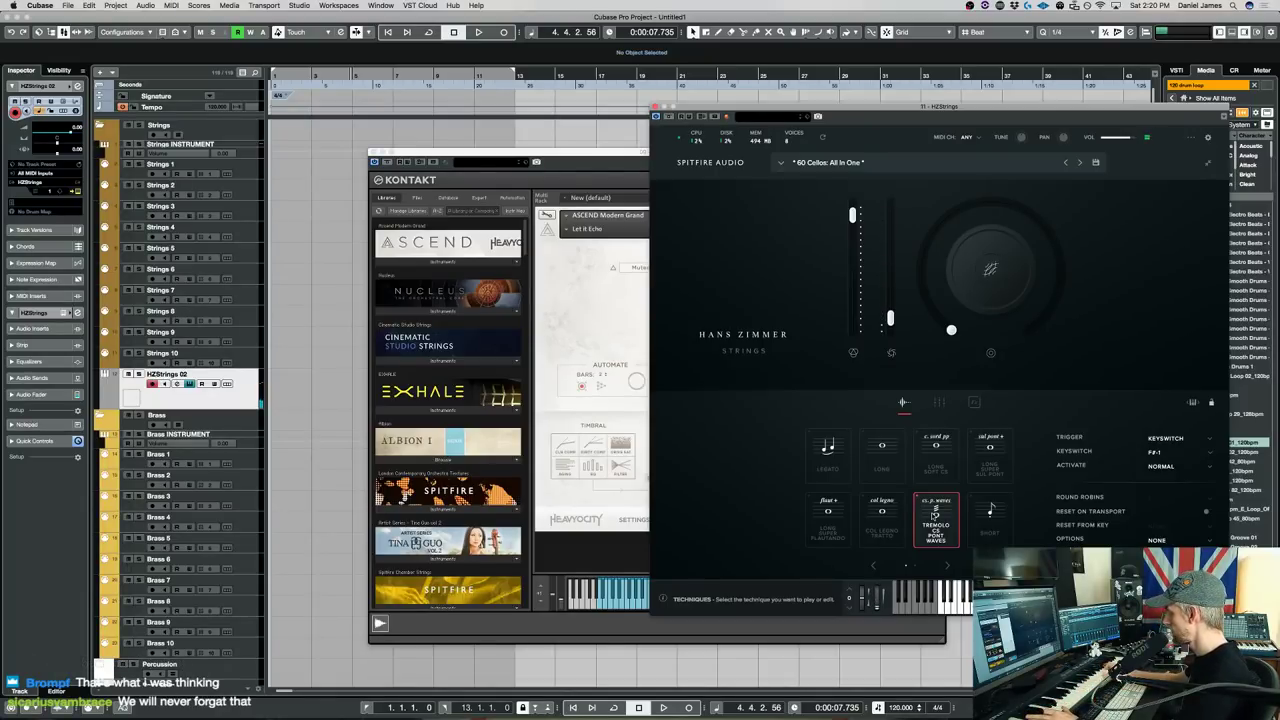
Select the ASCEND track and load the Ascendant Wings preset from the Ascended category in its Kontakt instrument.
scroll(288, 605, down, 5)
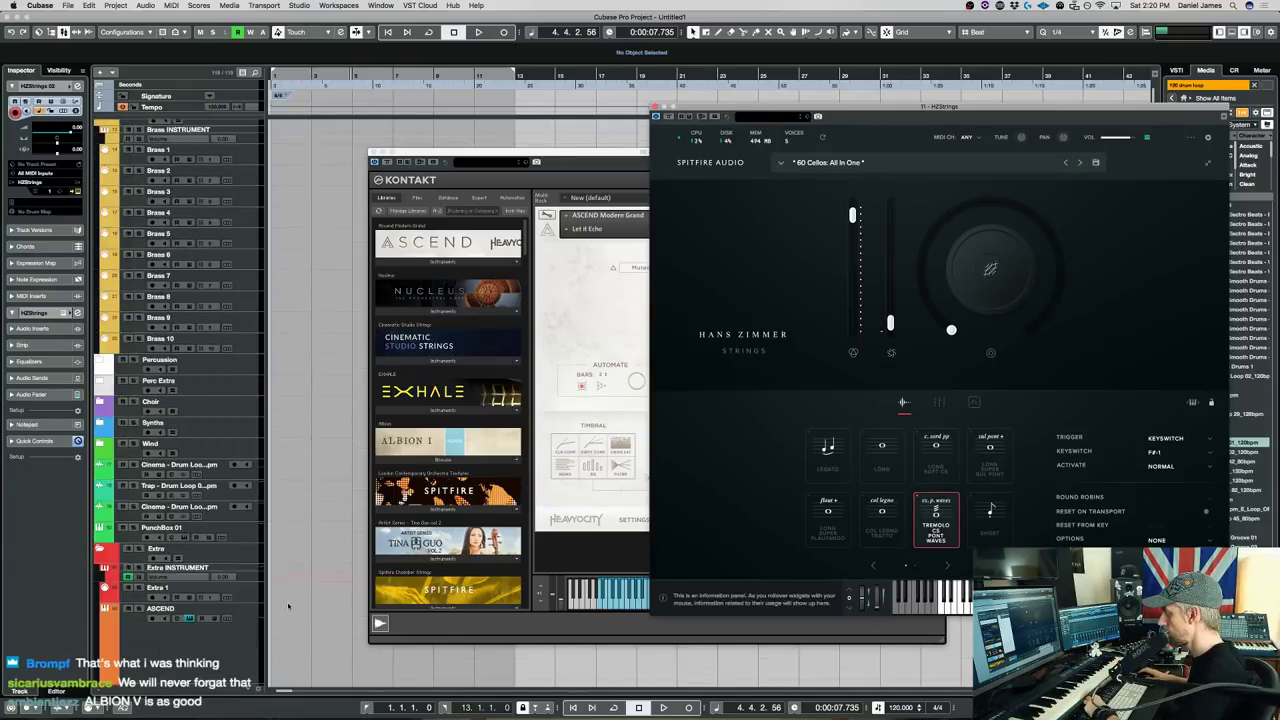
click(240, 610)
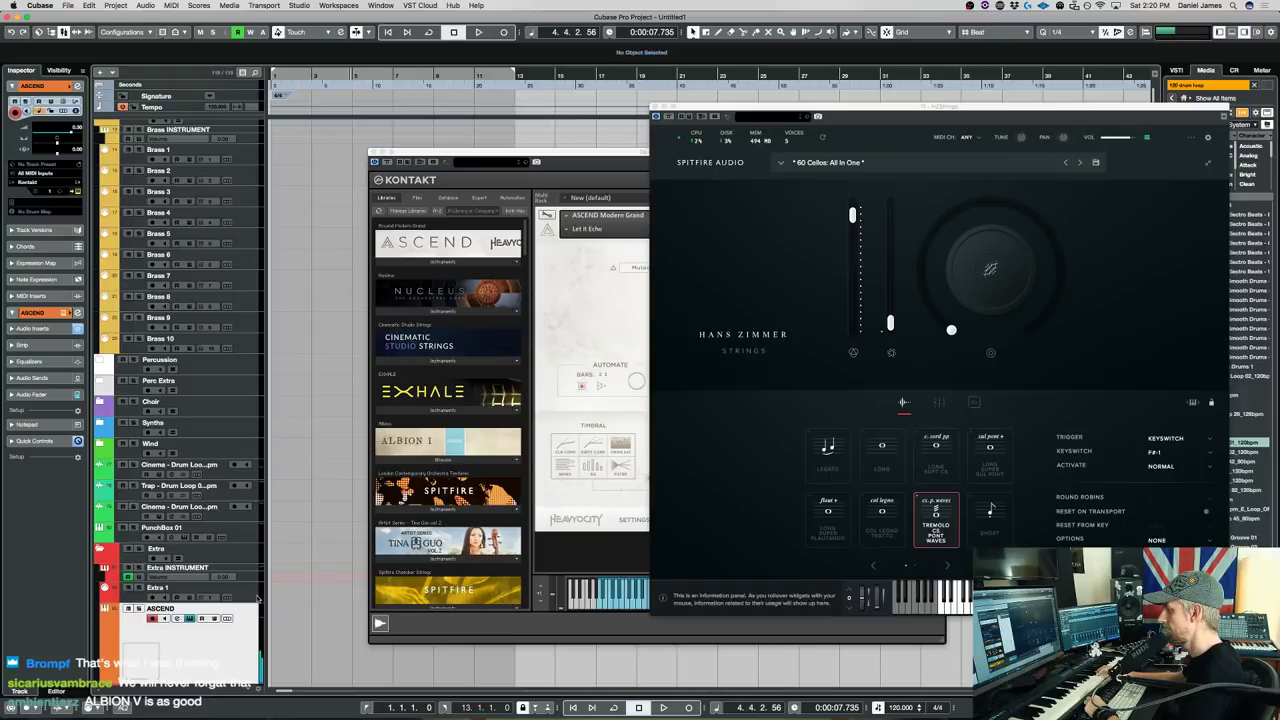
click(595, 320)
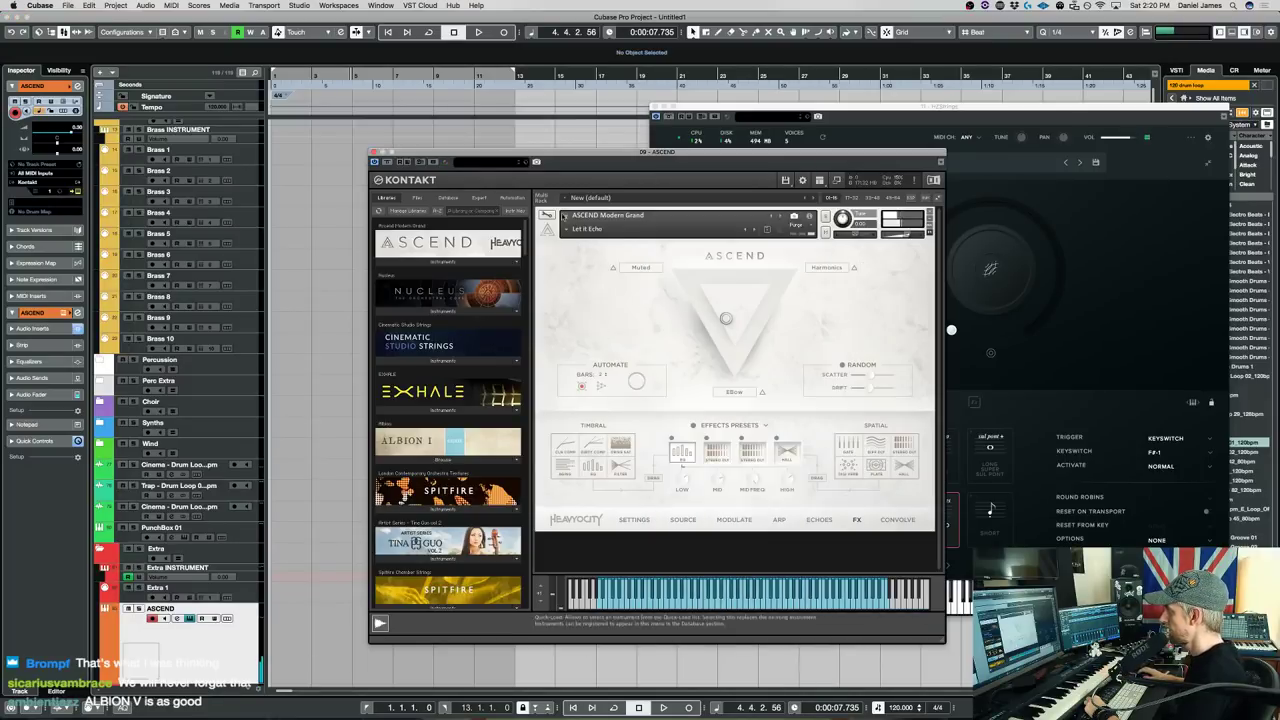
click(590, 228)
mouse_move(605, 237)
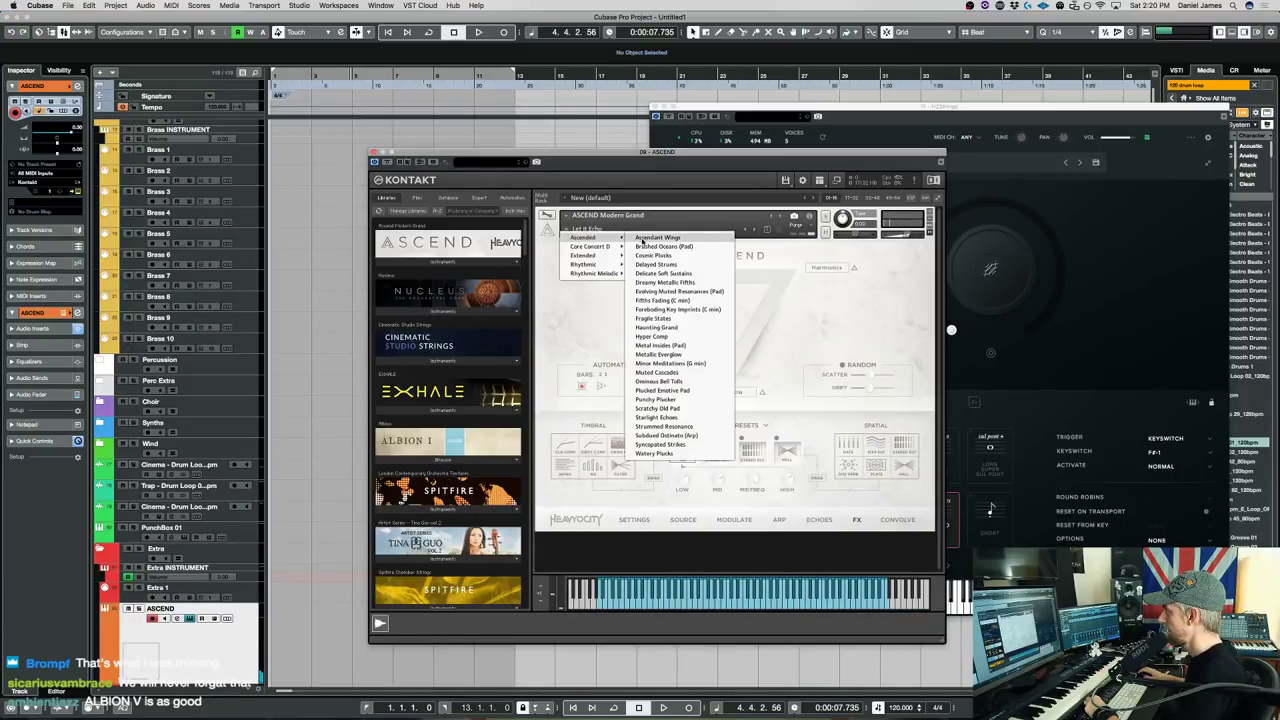
click(645, 238)
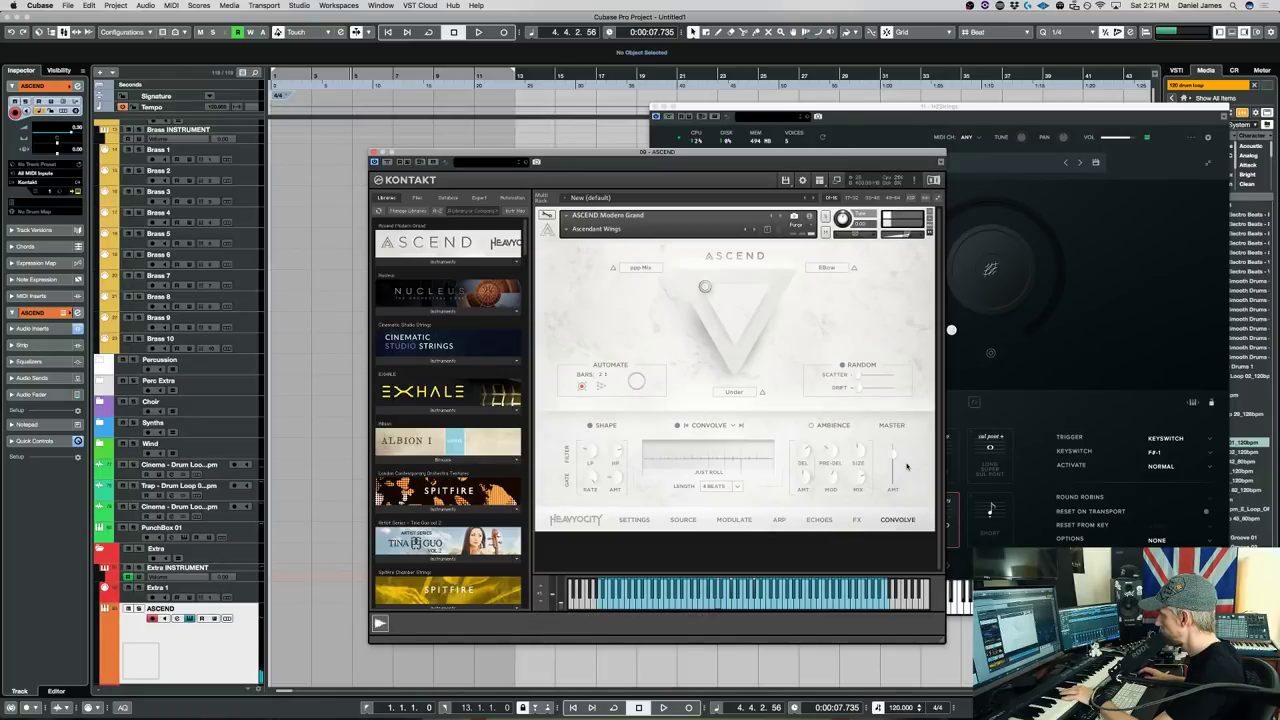
Lower the Convolve master amount in ASCEND and advance to the Brushed Oceans (Pad) preset.
drag(896, 456, 895, 496)
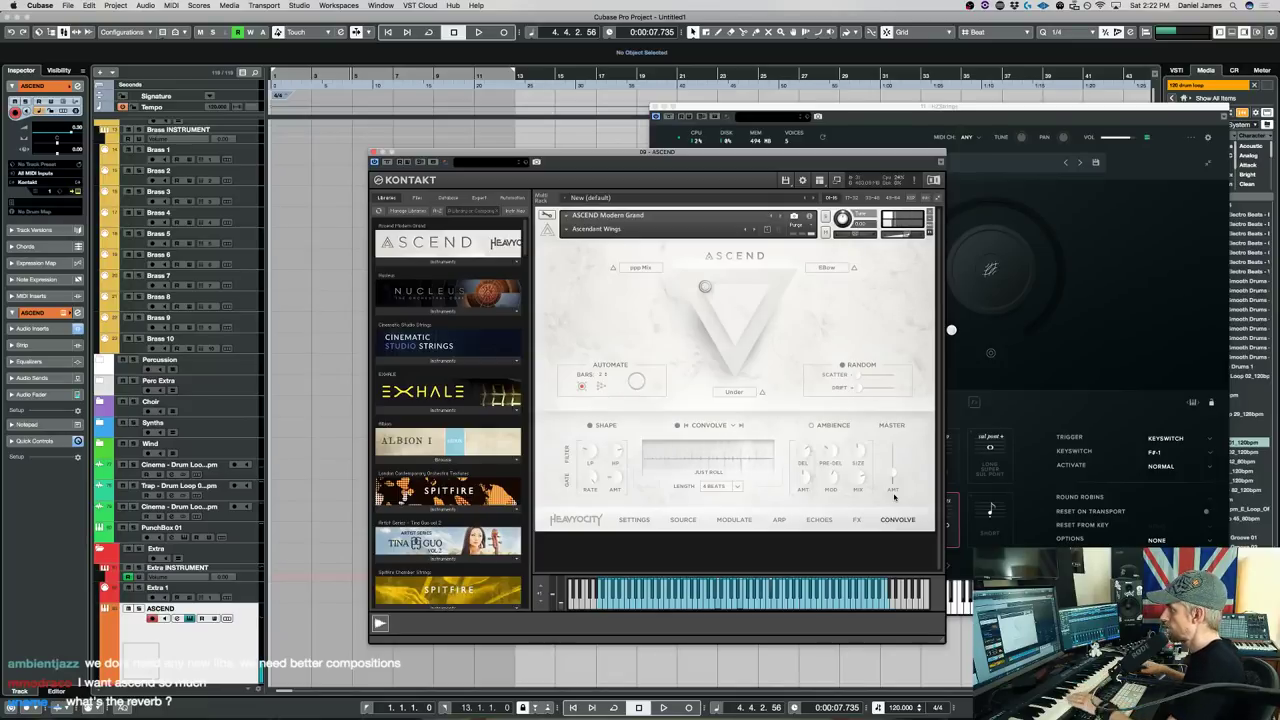
click(755, 231)
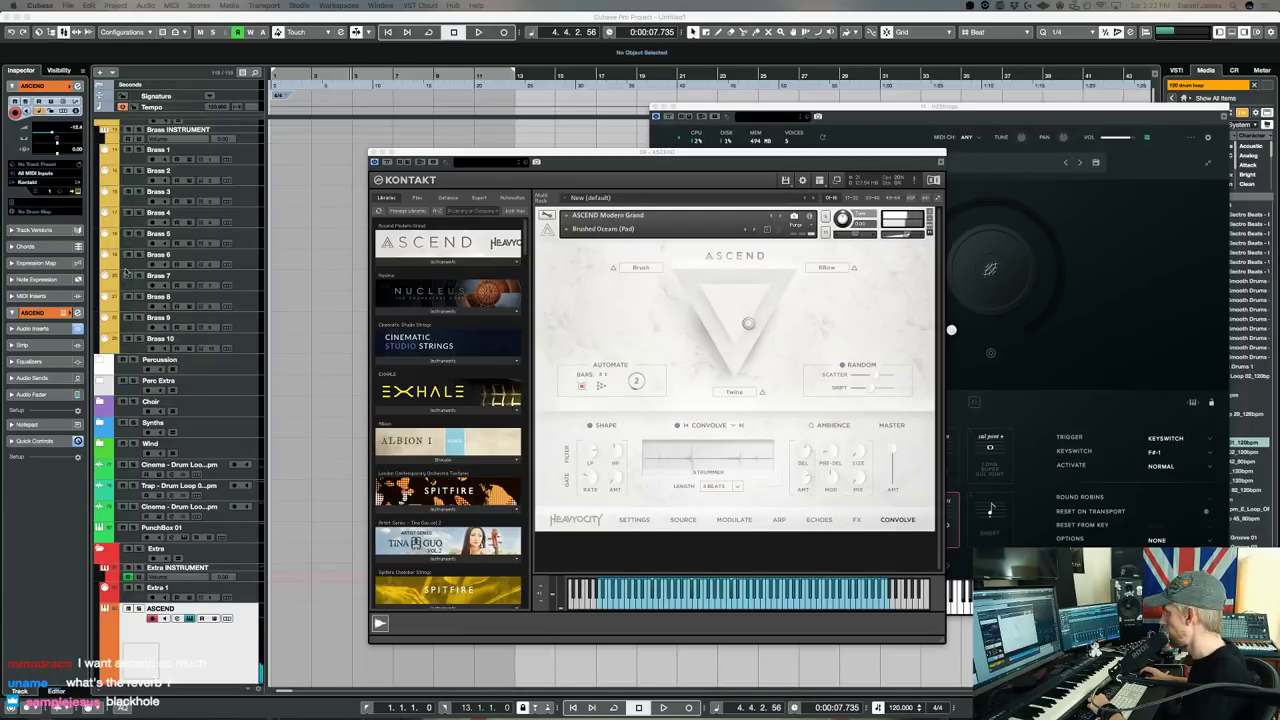
Select the HZStrings 02 track and activate the Long technique in its 60 Cellos preset.
scroll(218, 244, up, 5)
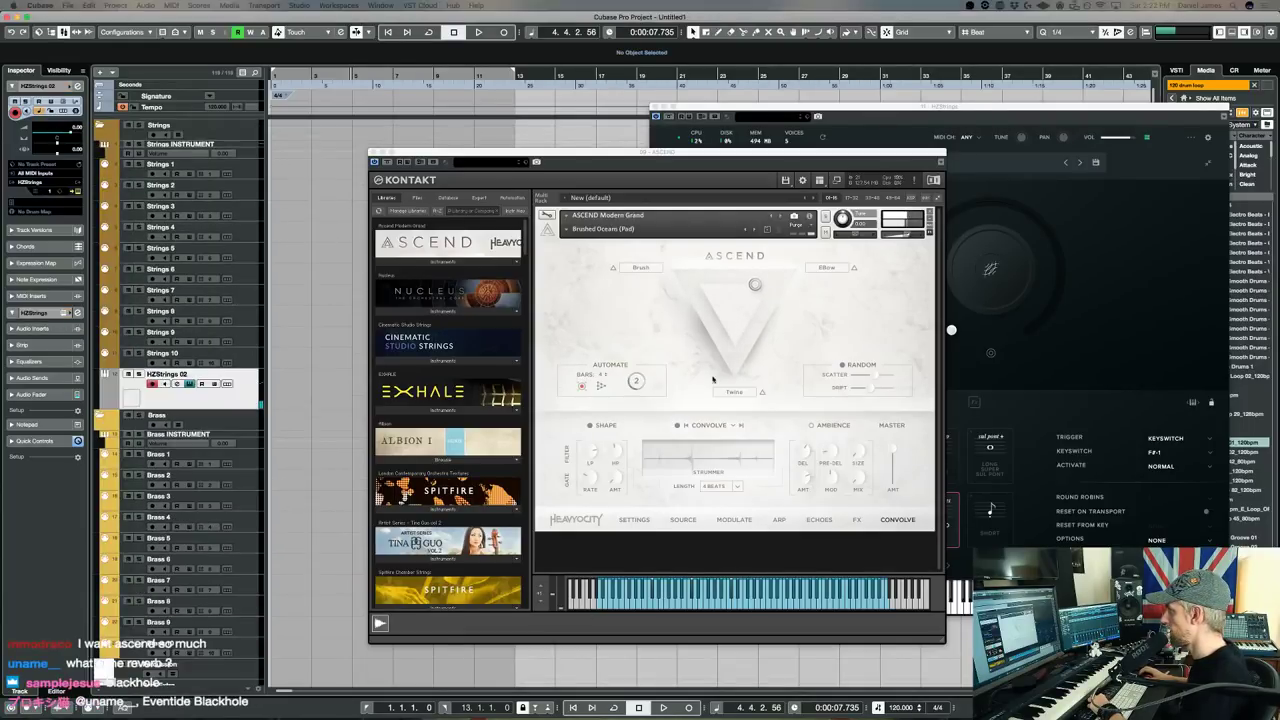
click(167, 374)
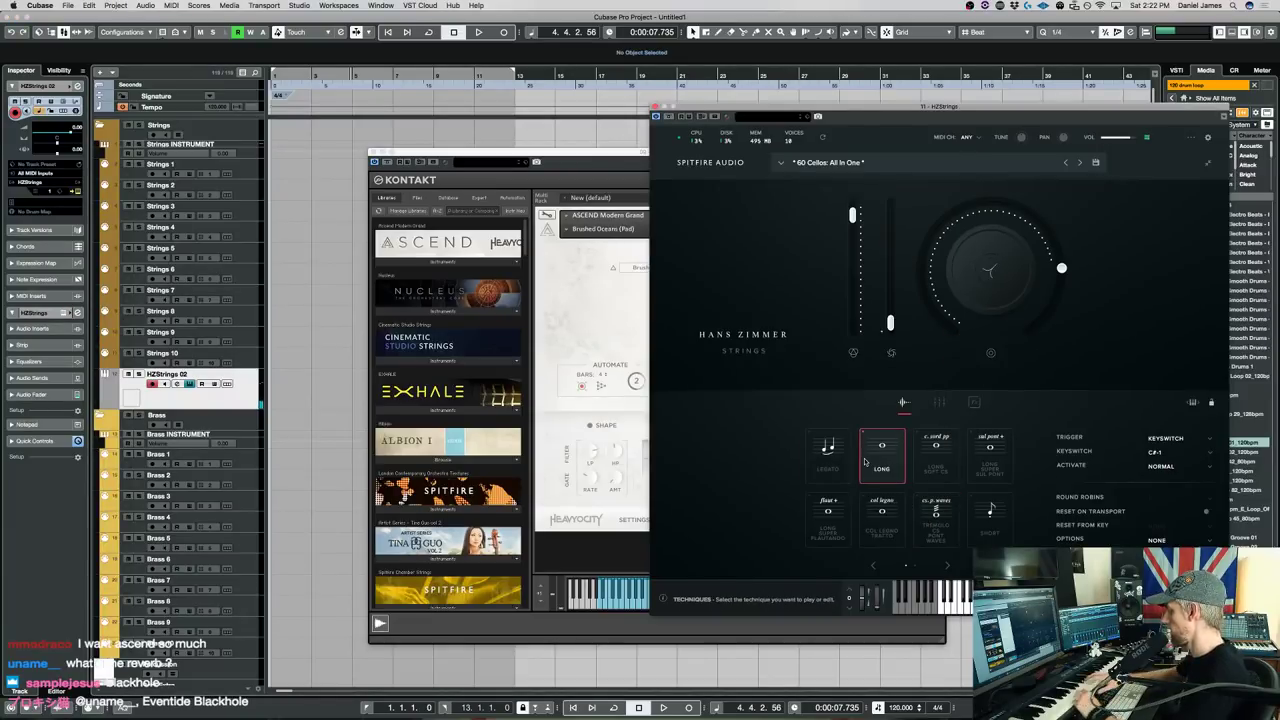
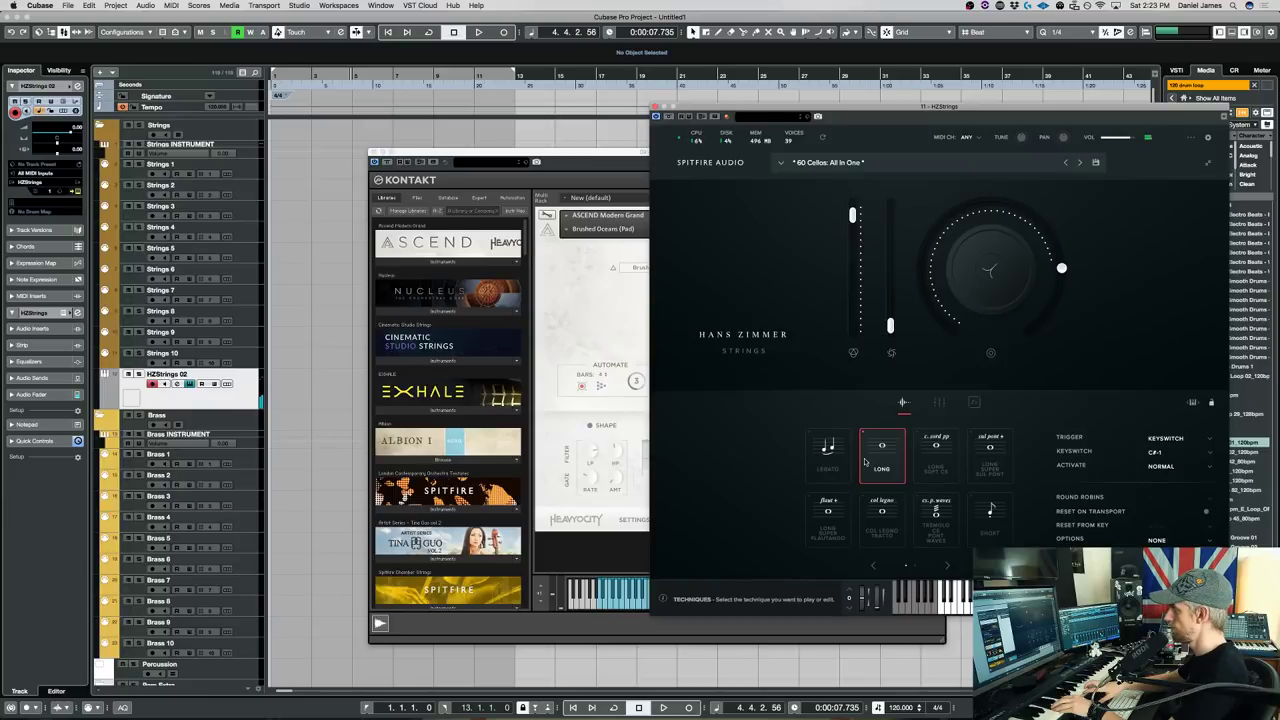
Select the ASCEND track and load the Ascension Dancer (Arp) preset from the Rhythmic Melodic category.
click(568, 229)
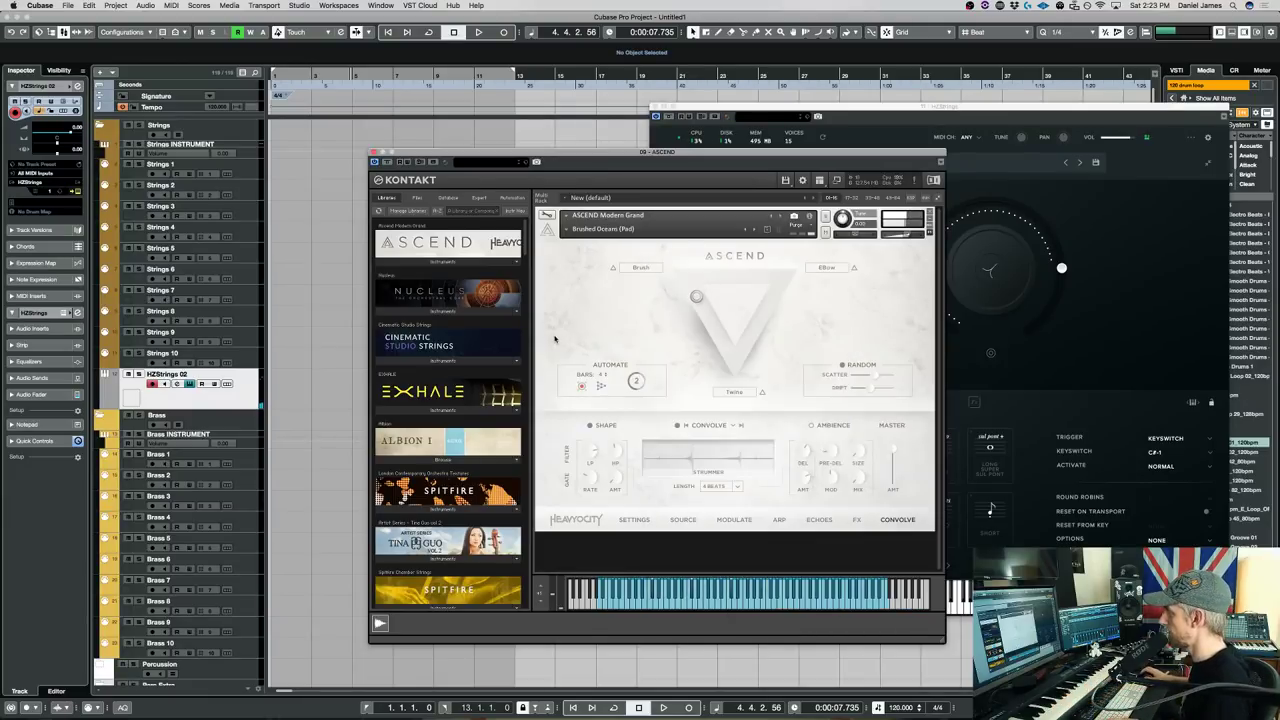
click(568, 229)
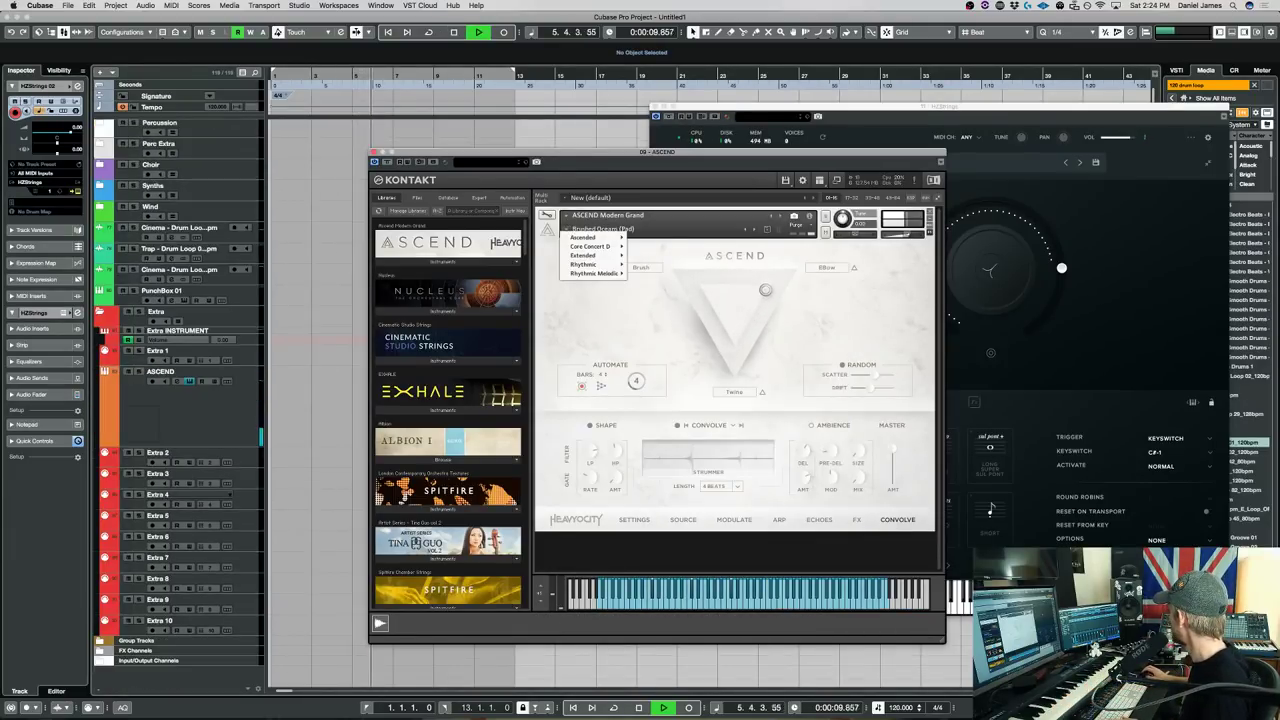
click(180, 375)
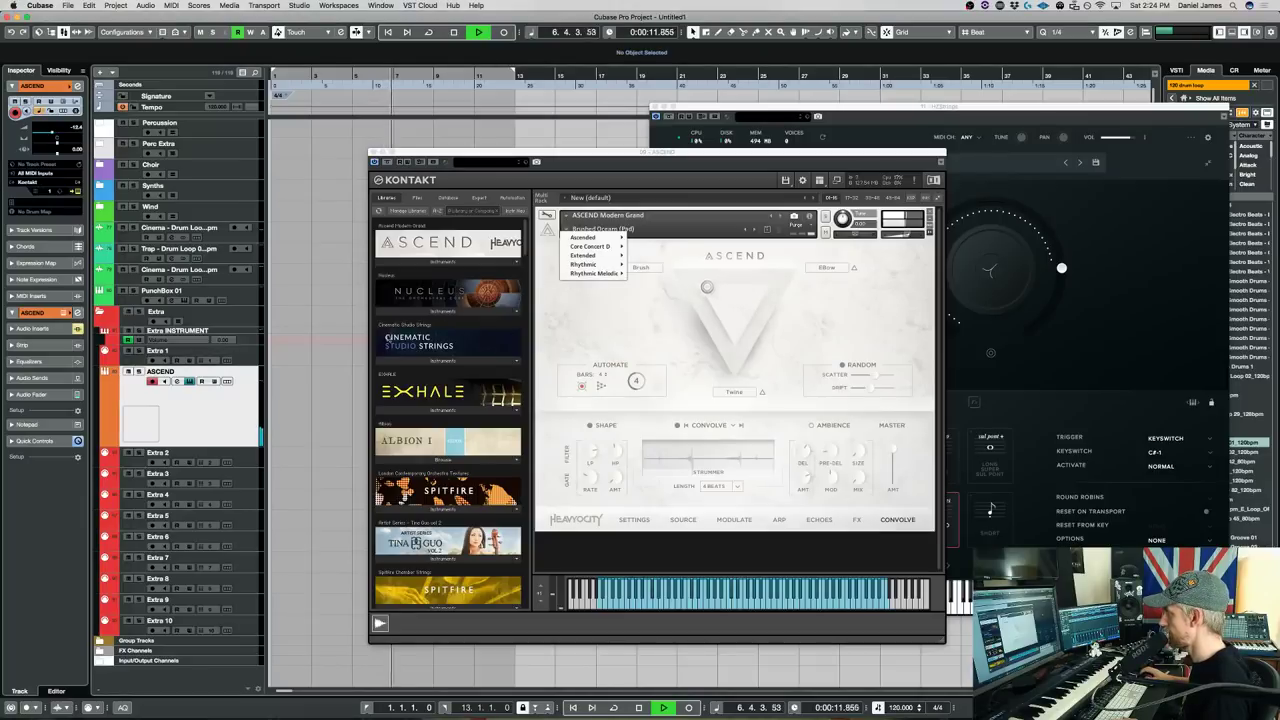
mouse_move(588, 278)
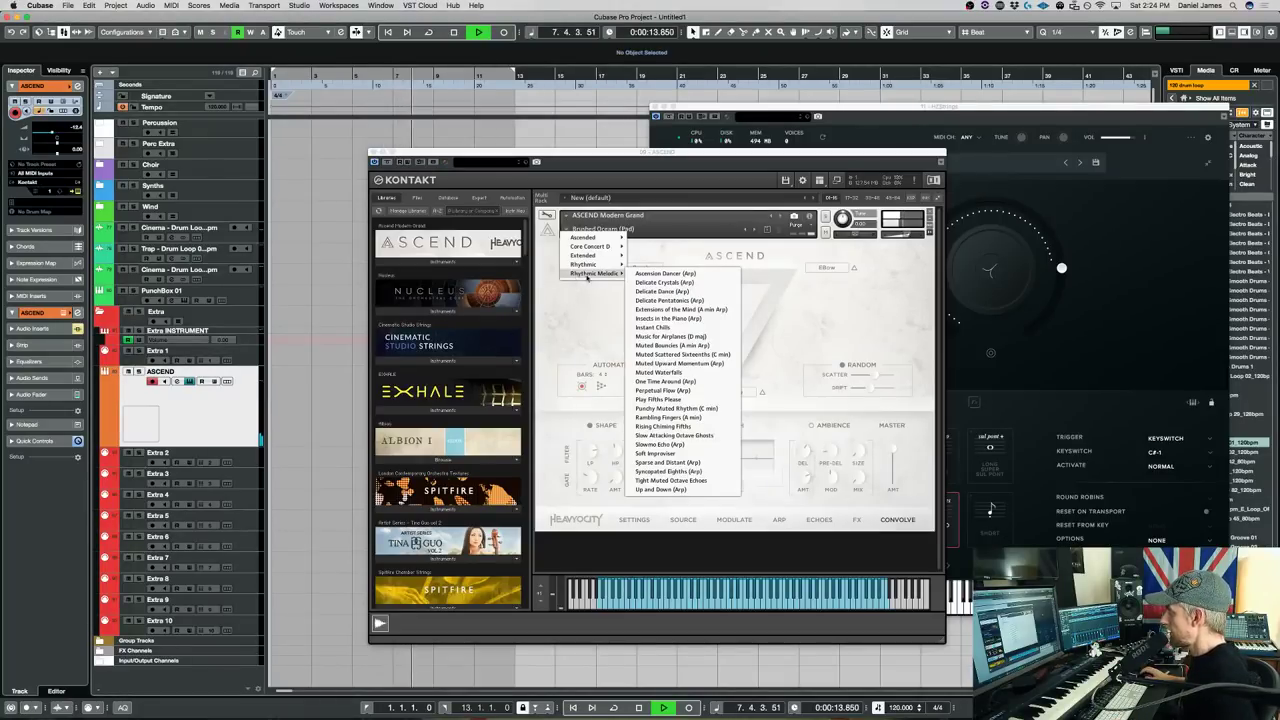
click(638, 274)
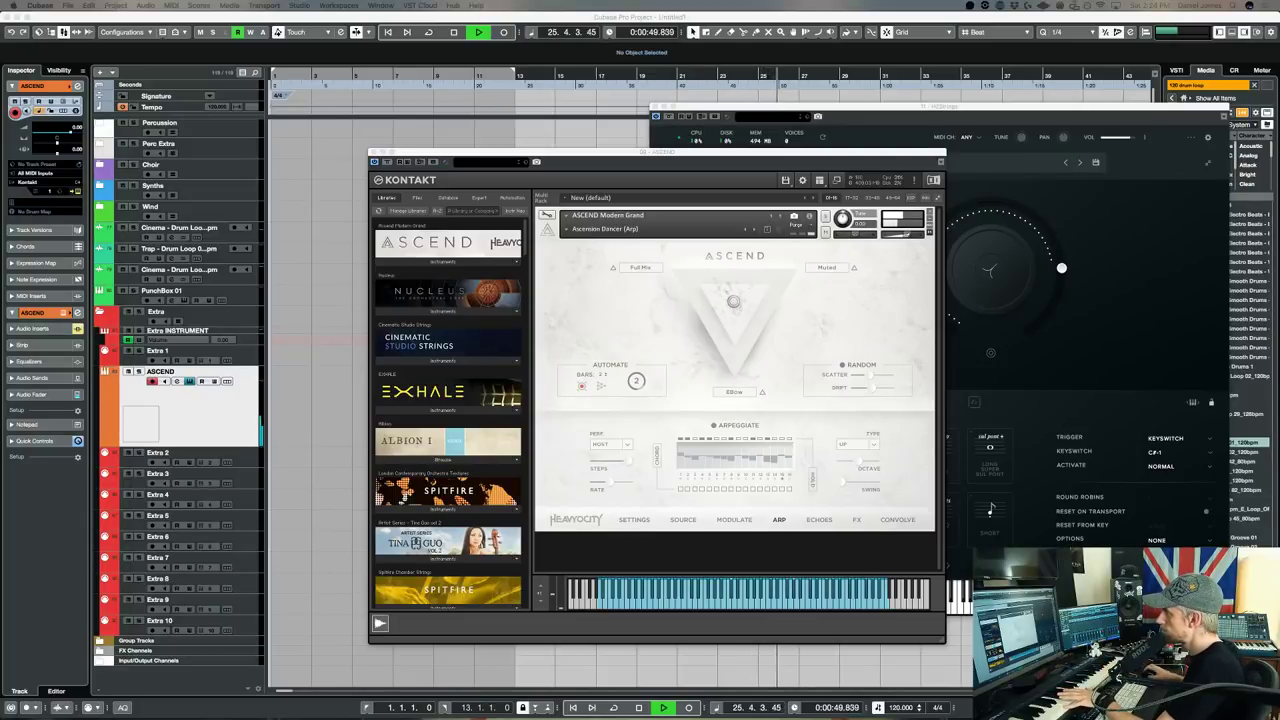
Return to HZStrings 02, adjust the plug-in's master volume slightly, and choose the Long technique.
scroll(250, 380, up, 10)
click(250, 380)
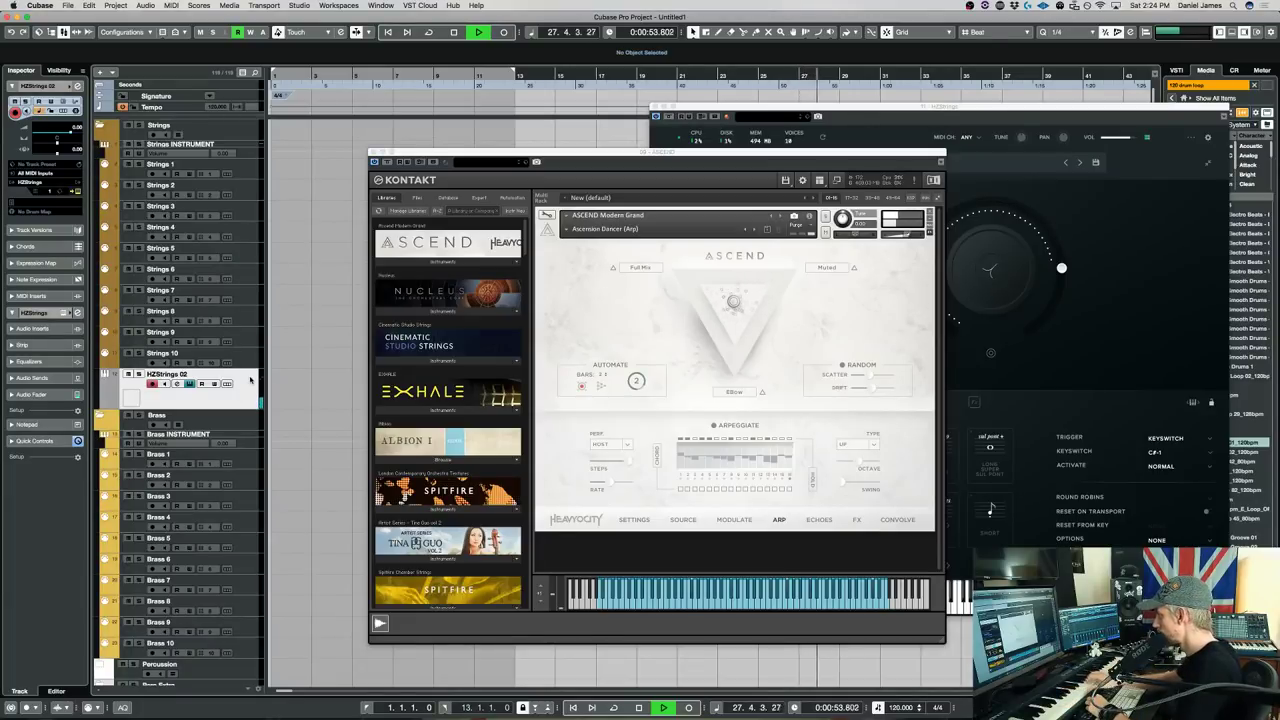
click(227, 383)
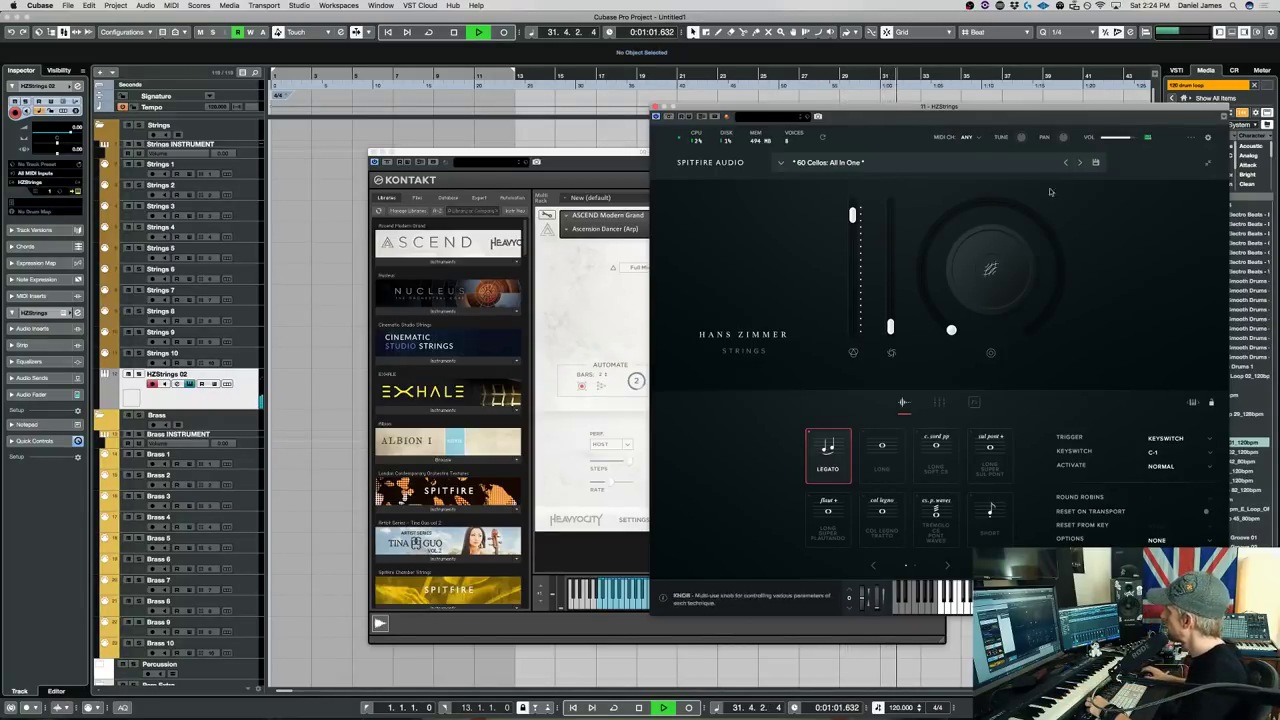
mouse_move(1119, 138)
drag(1119, 138, 1122, 138)
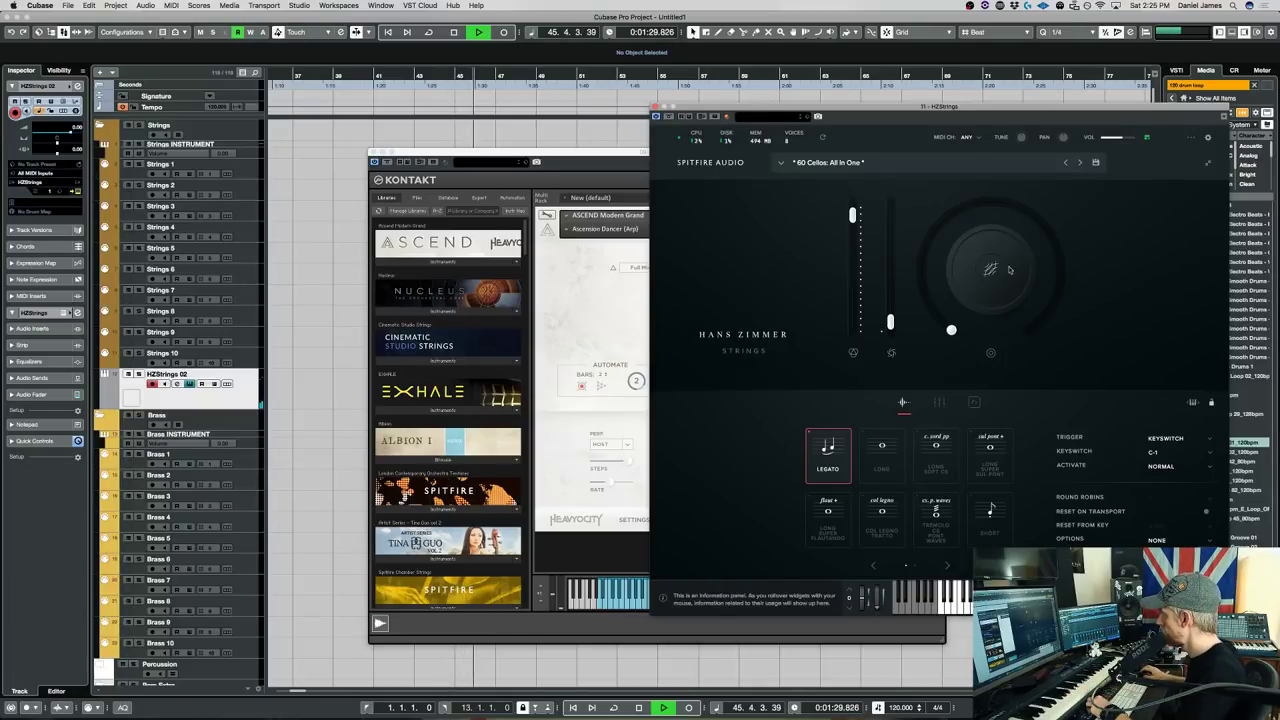
click(879, 469)
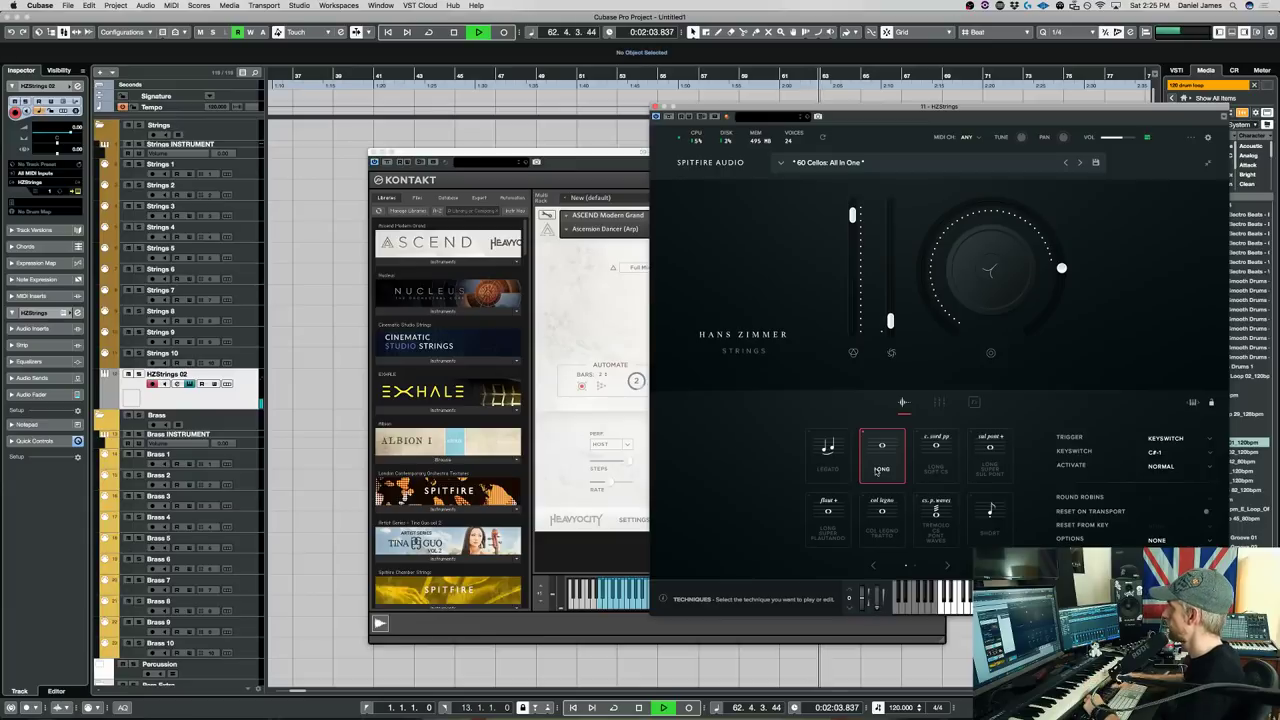
Filter the HZStrings preset browser to violins and load the 60 Violins: All In One preset.
click(786, 168)
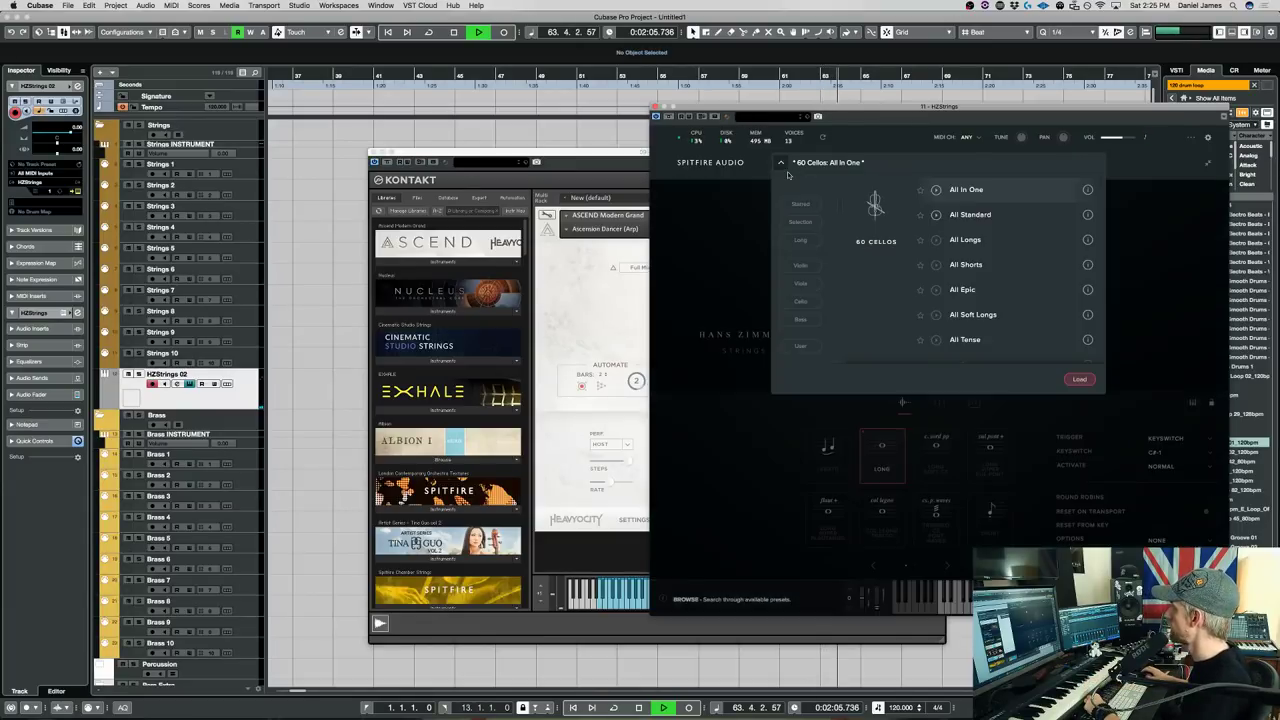
click(800, 265)
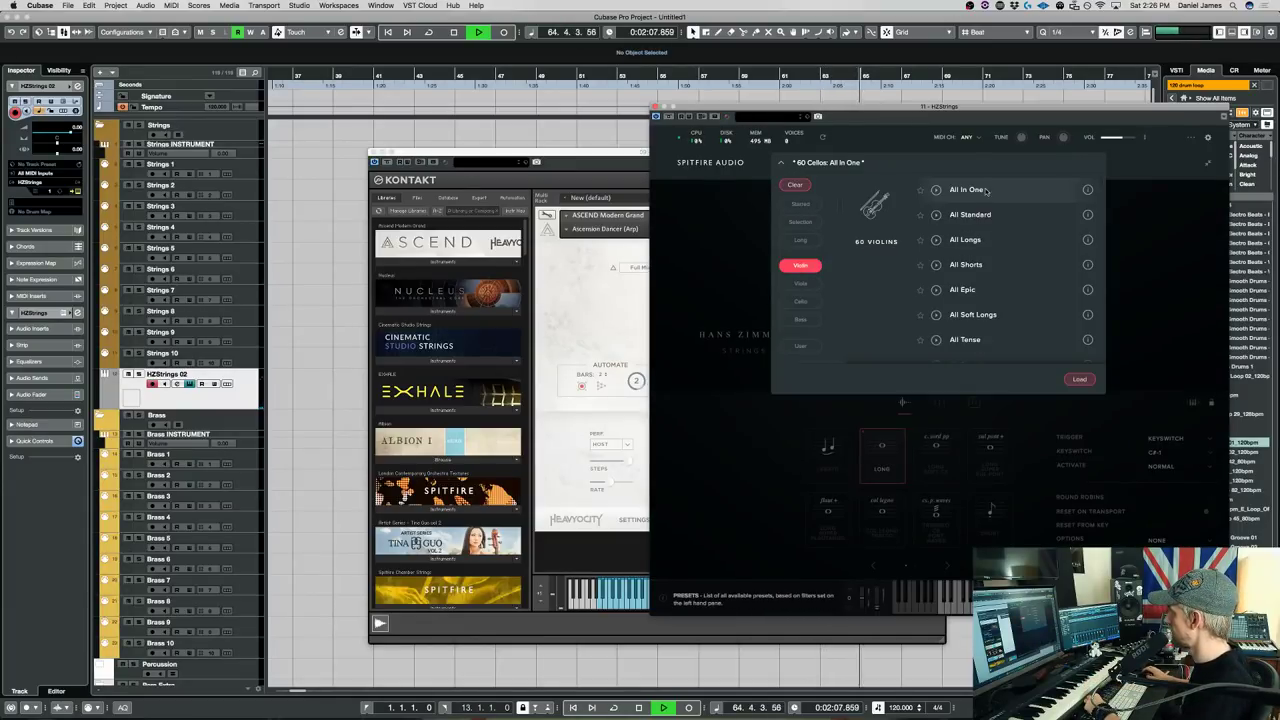
scroll(990, 200, down, 5)
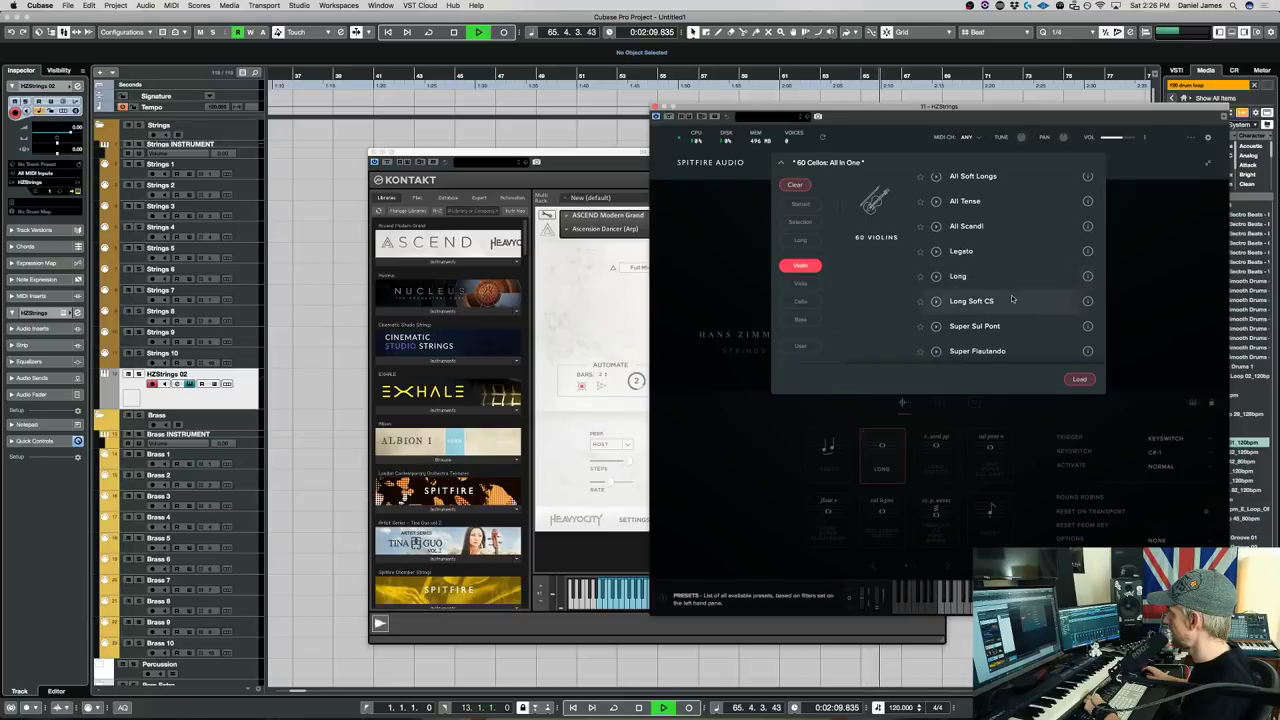
scroll(1012, 298, up, 5)
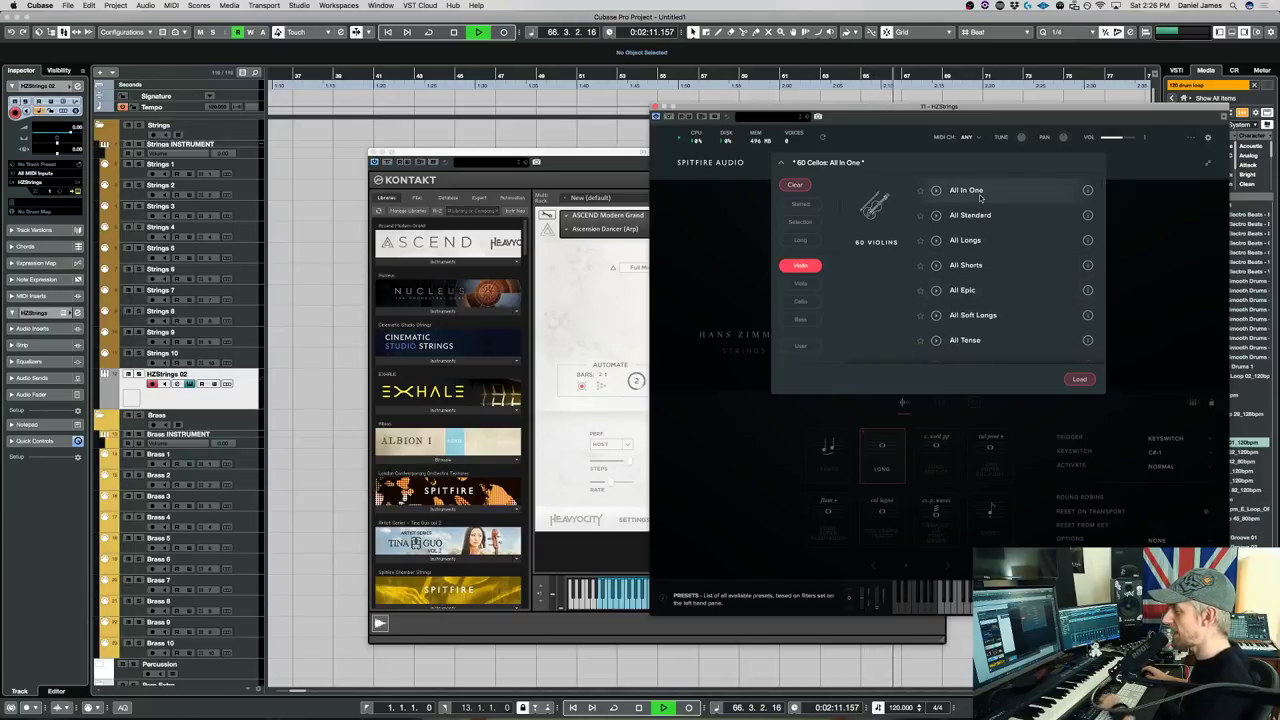
double_click(980, 192)
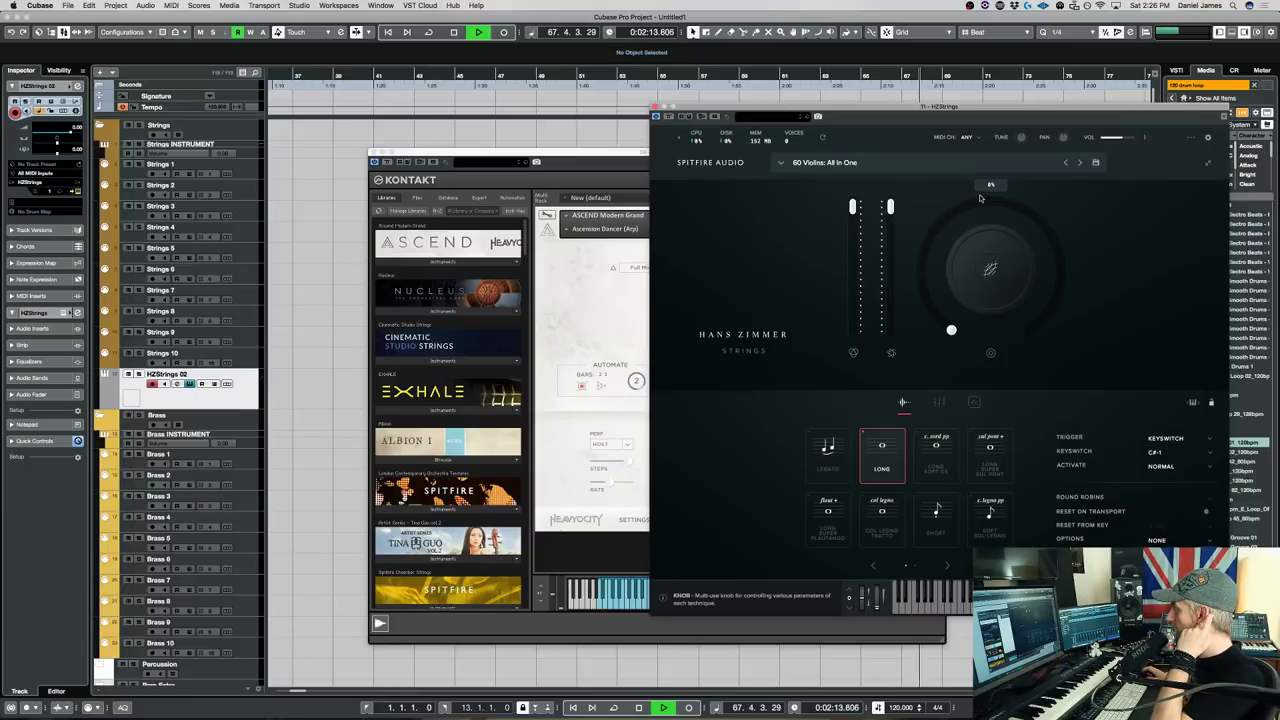
Choose the Long Super Flautando technique, adjust HZStrings' master volume, and stop playback.
click(936, 472)
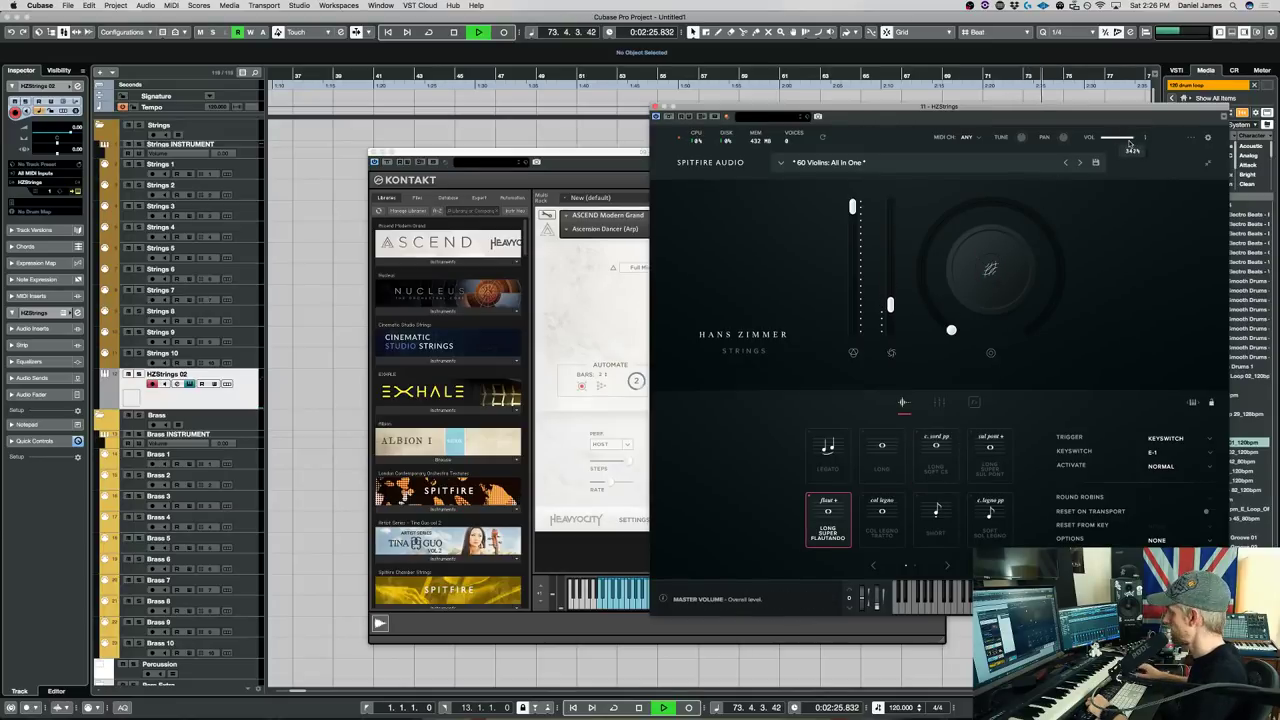
drag(1130, 145, 1122, 145)
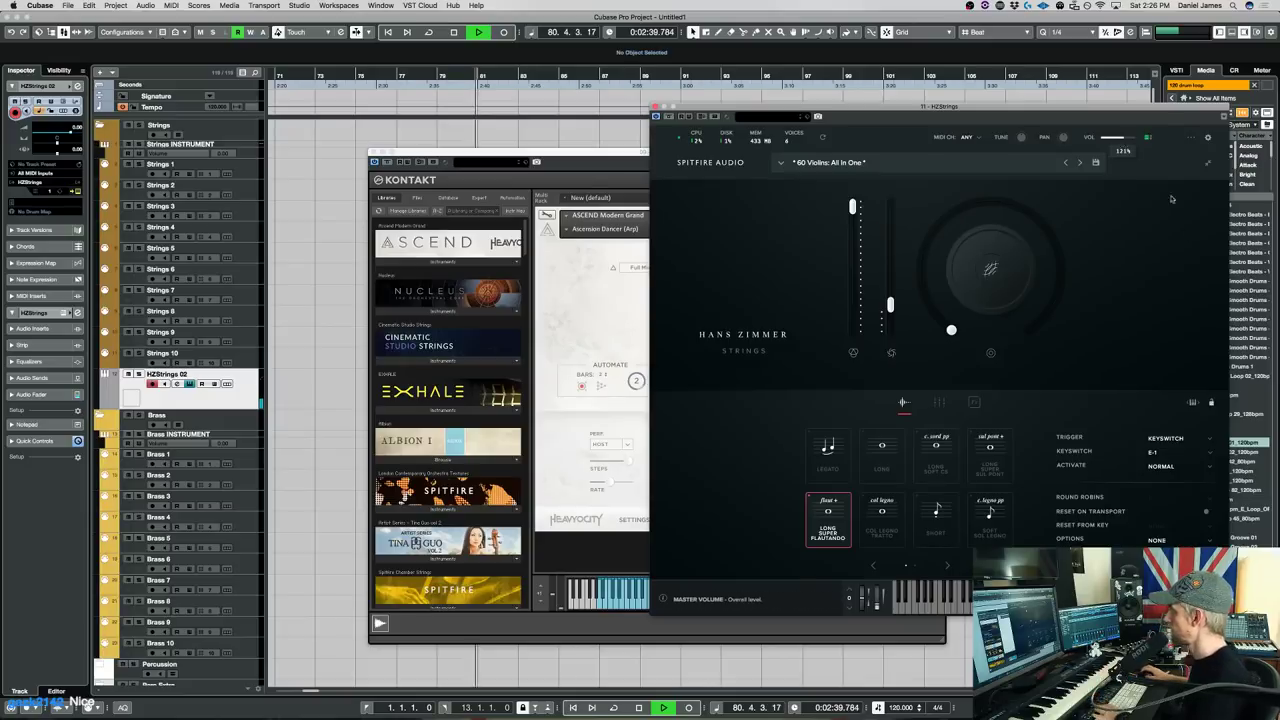
key(space)
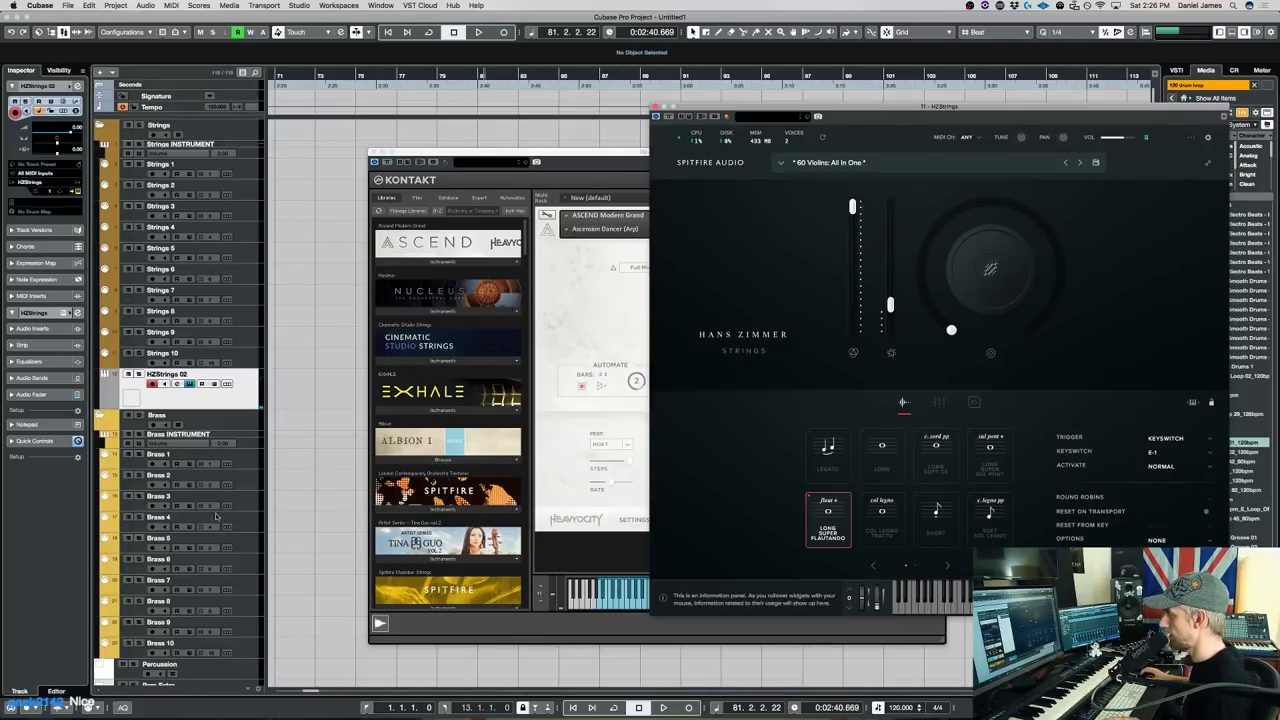
Select the ASCEND track and advance its presets through Delicate Crystals and Delicate Dance to Delicate Pentatonics (Arp).
scroll(215, 515, down, 10)
click(244, 360)
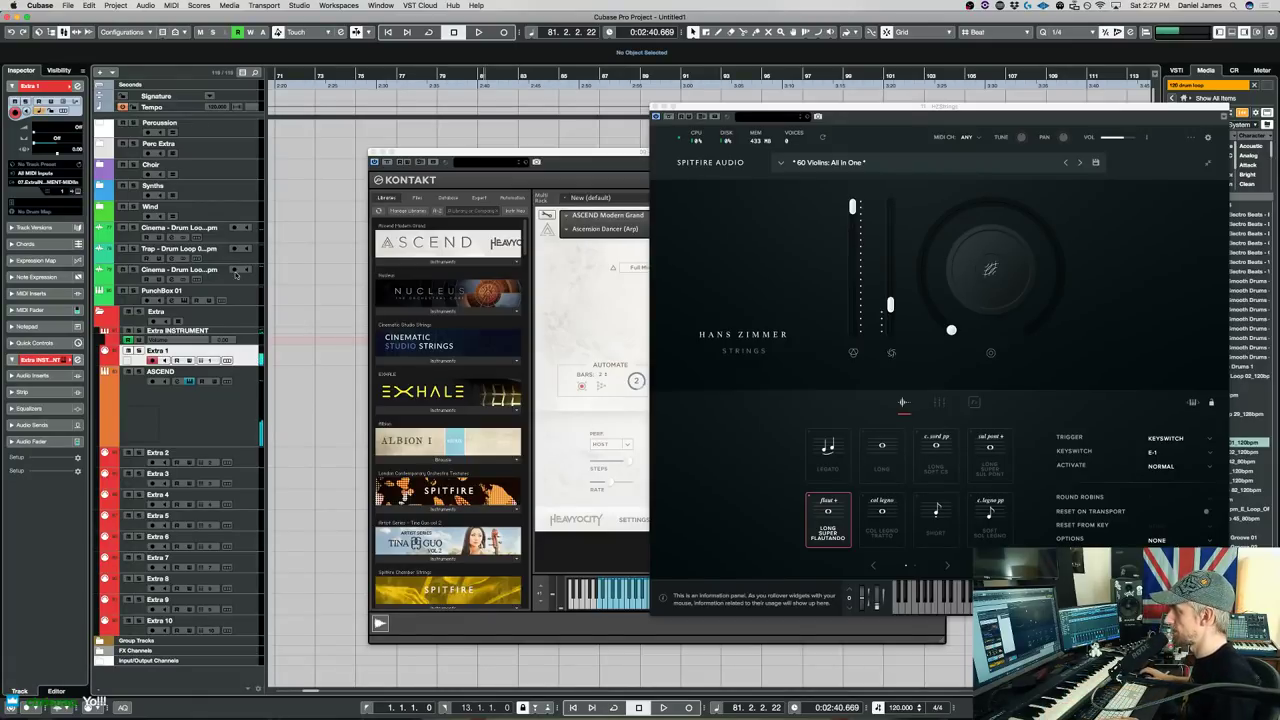
click(239, 435)
click(581, 306)
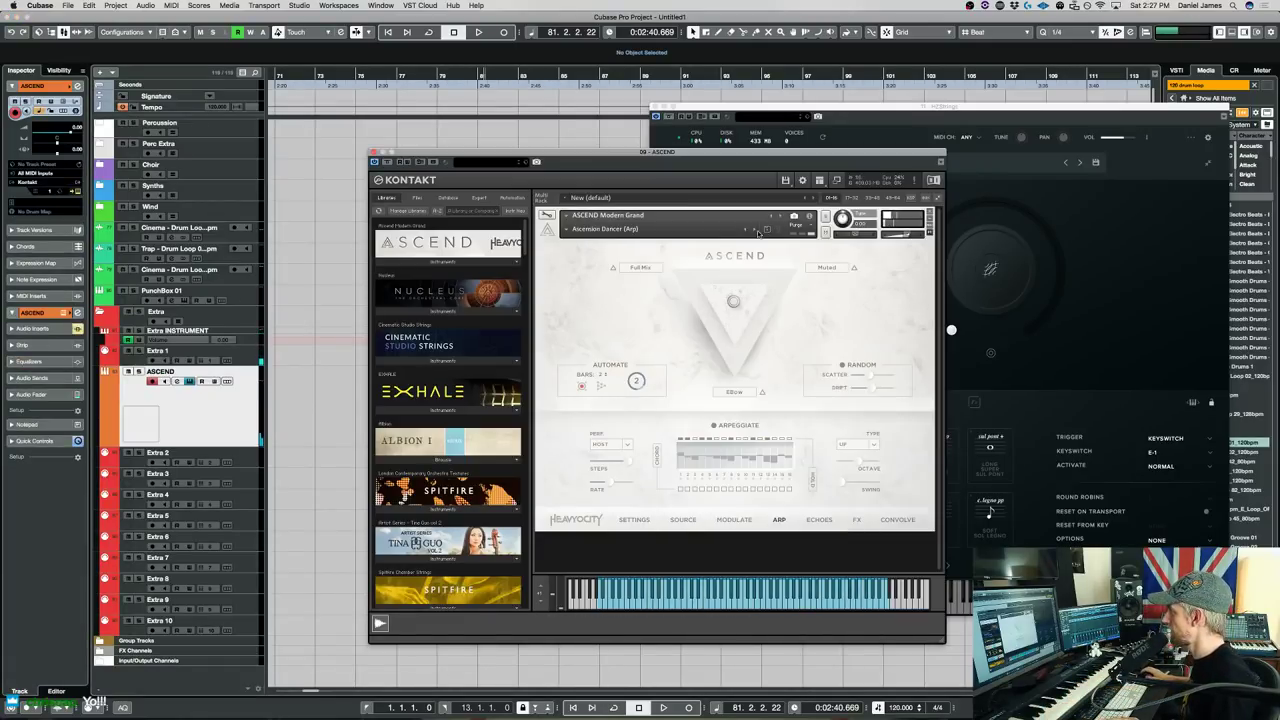
click(753, 231)
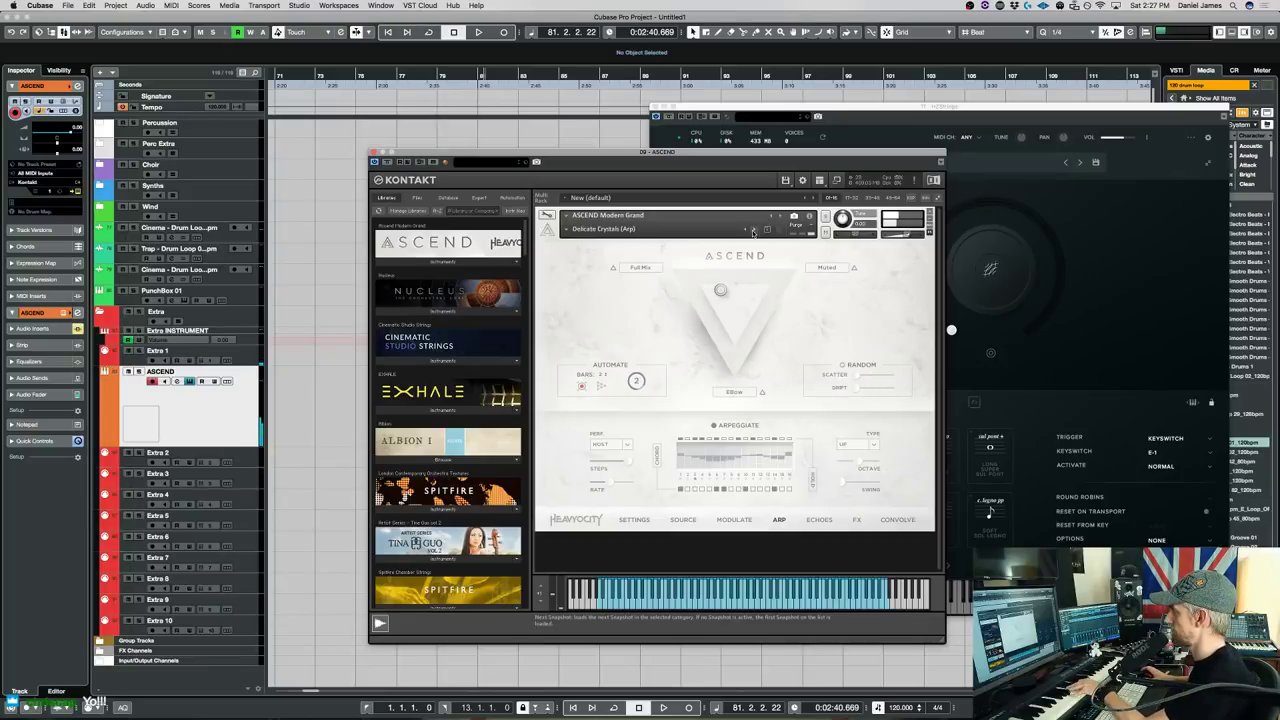
click(753, 231)
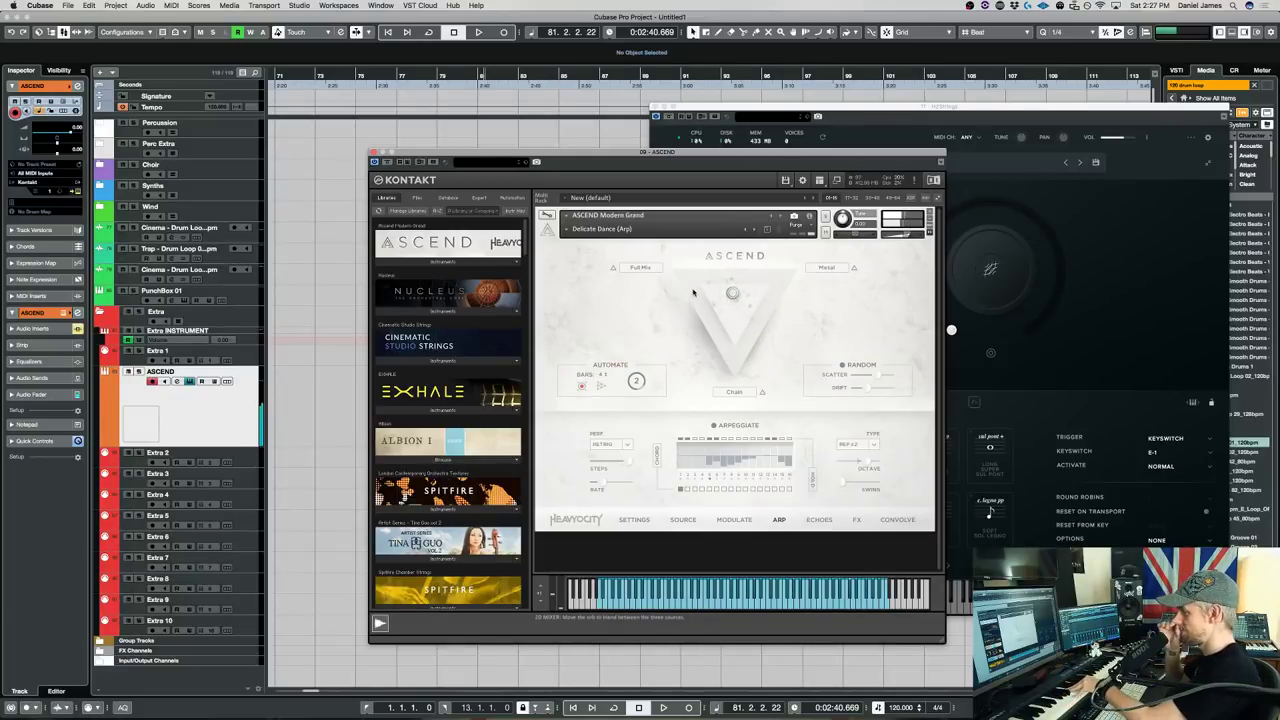
click(755, 231)
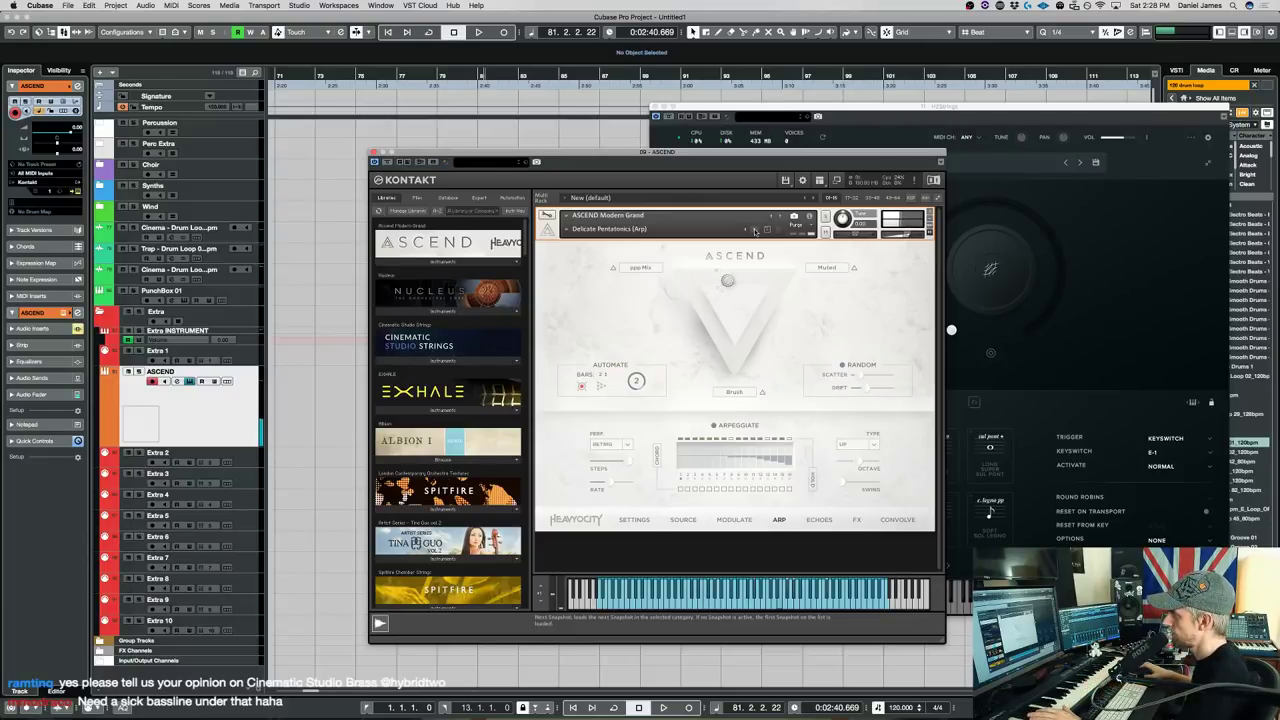
Select the HZStrings 02 track and choose the Legato technique in its plug-in.
scroll(255, 405, up, 10)
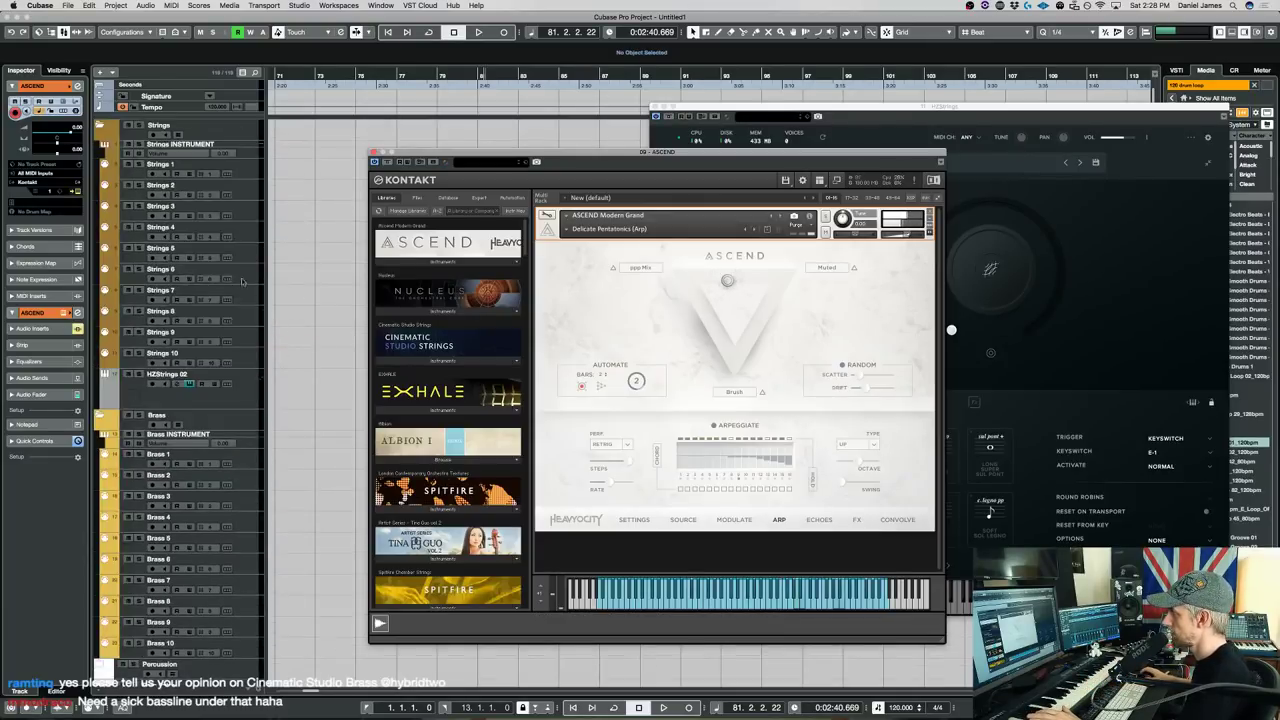
click(253, 404)
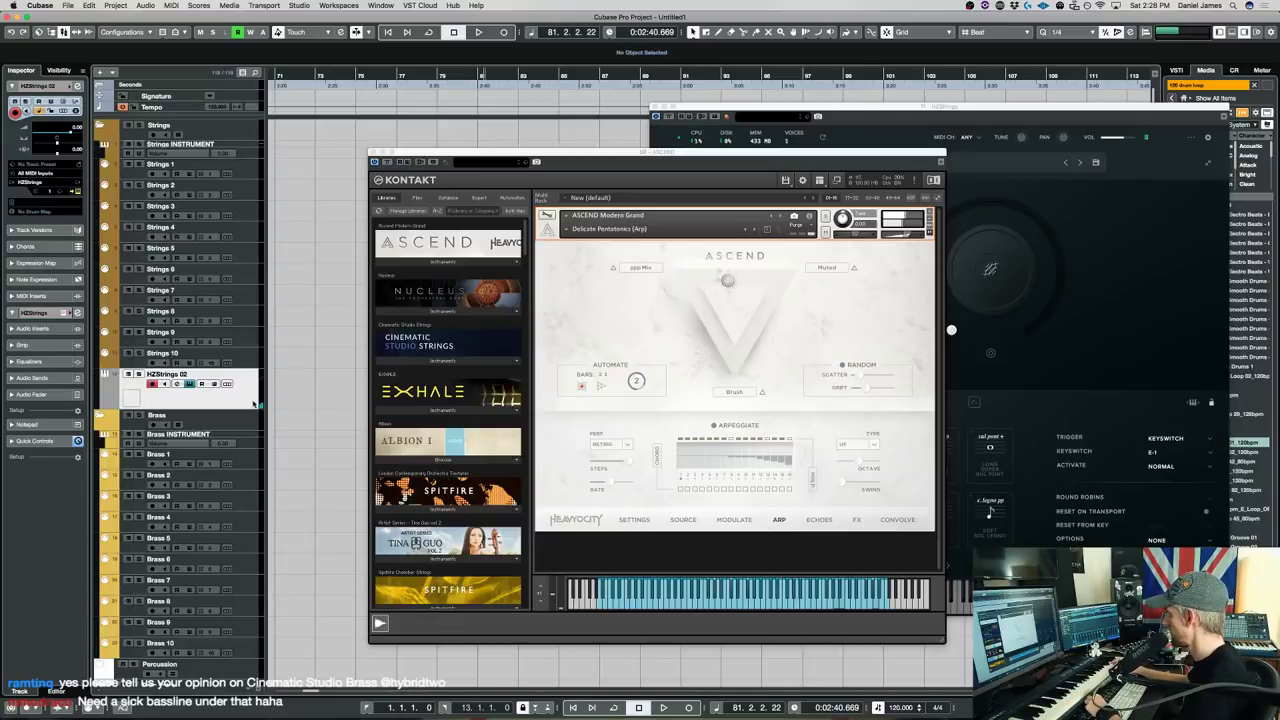
click(1048, 424)
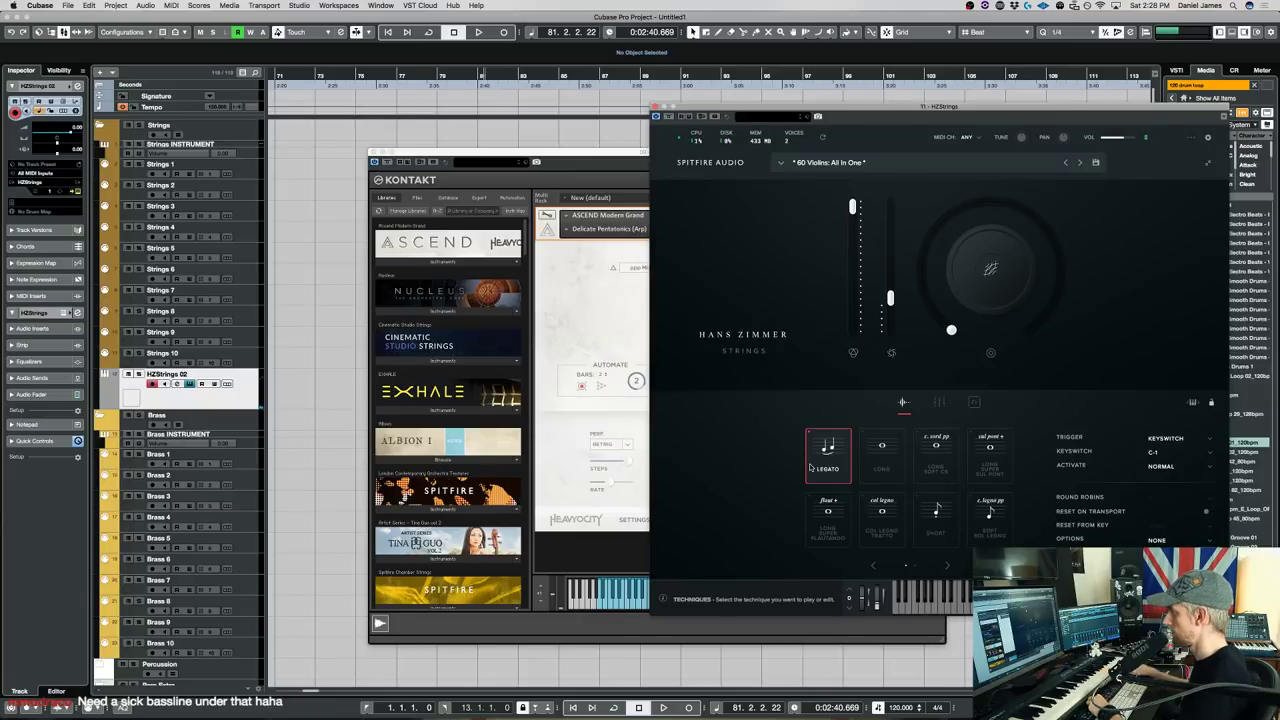
Advance ASCEND through Extensions of the Mind (A min Arp) to Insects in the Piano (Arp), and select the ASCEND track.
click(646, 256)
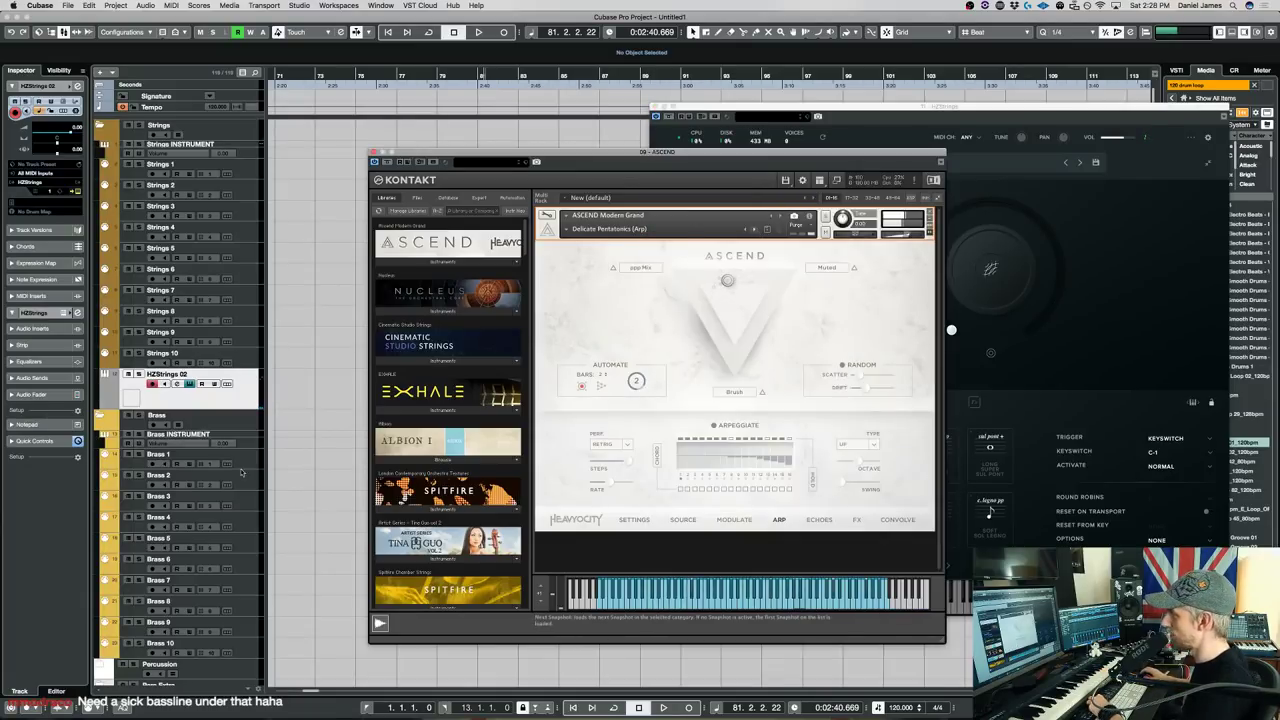
scroll(242, 478, down, 10)
click(246, 356)
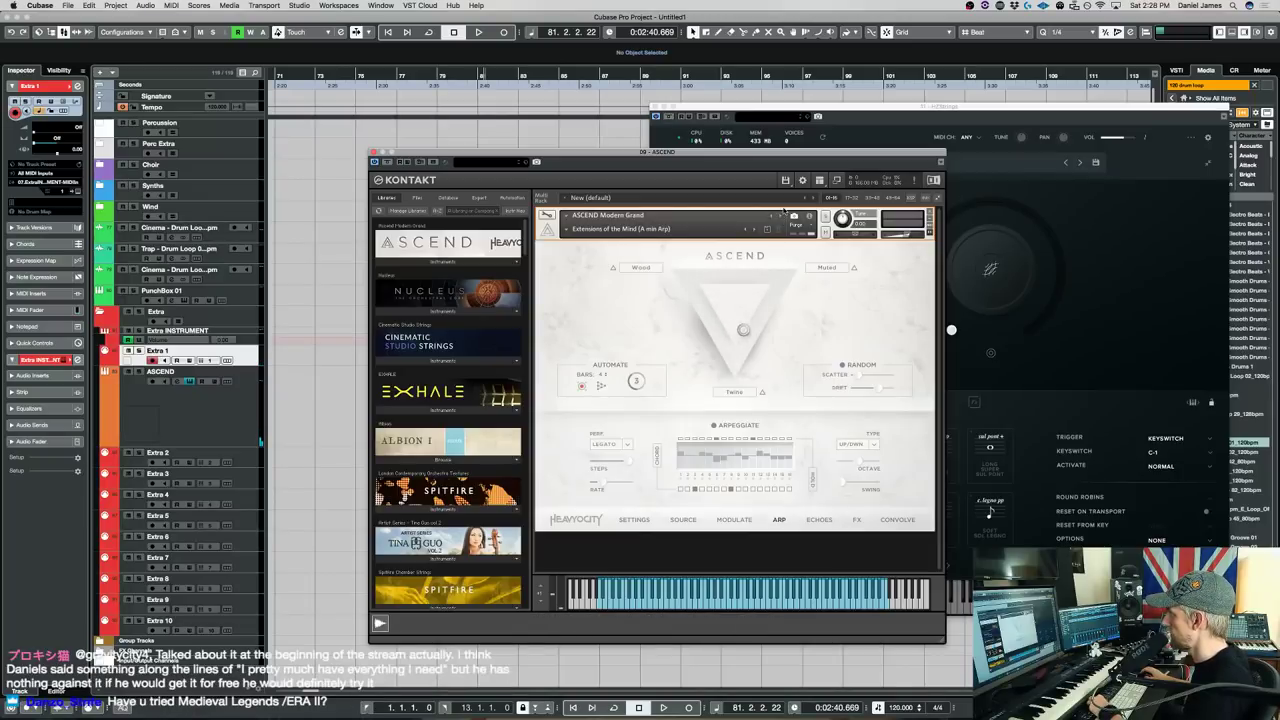
click(754, 230)
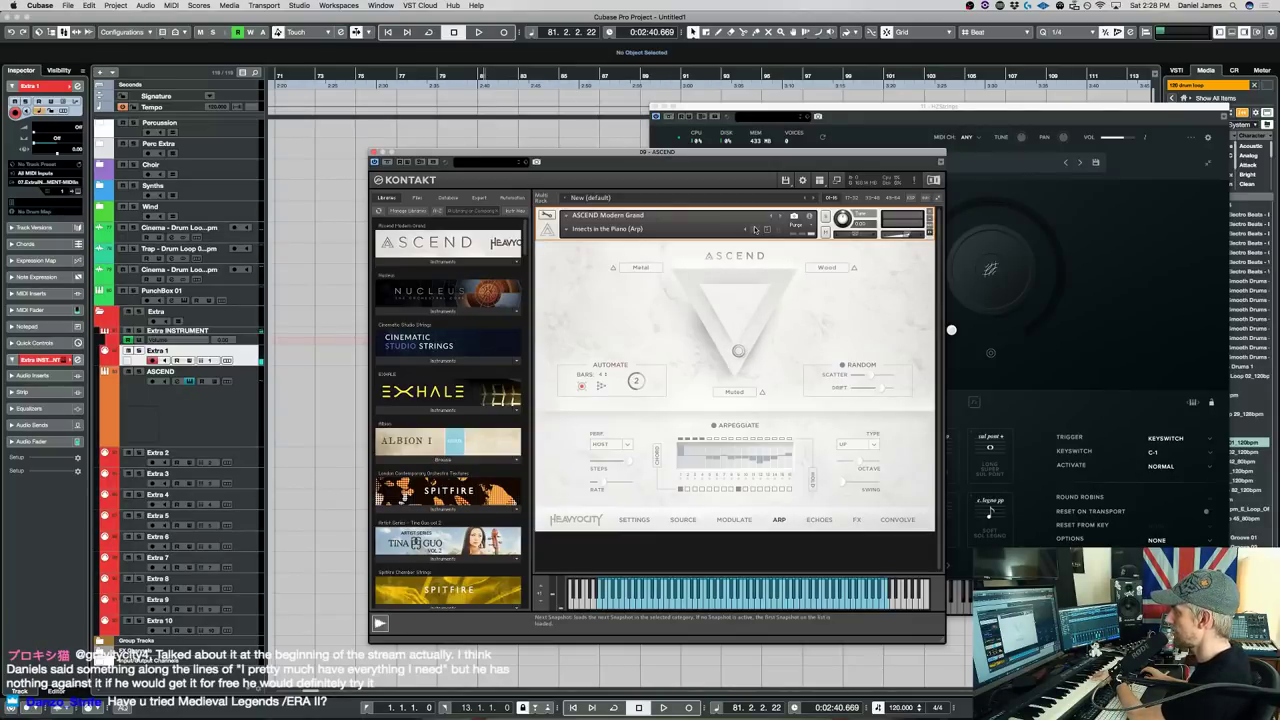
click(230, 418)
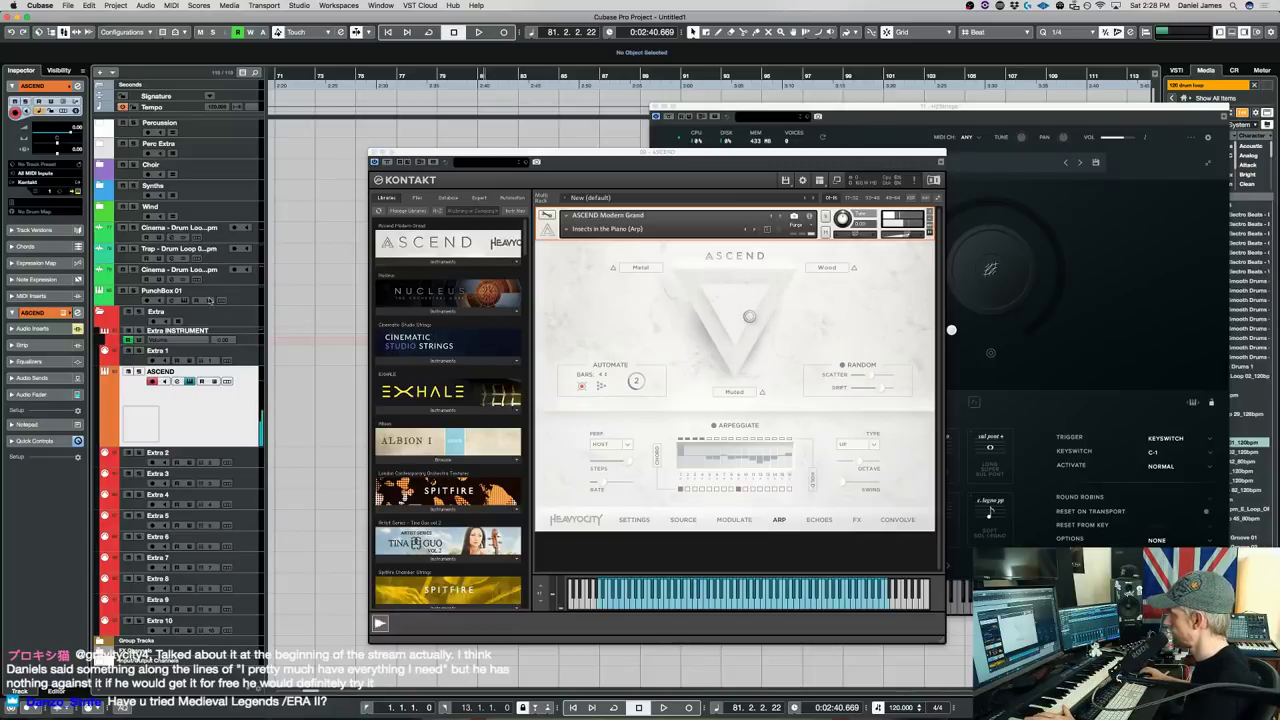
Advance ASCEND's presets through Instant Chills and Music for Airplanes (D maj) to Muted Bouncies (A min Arp).
click(755, 229)
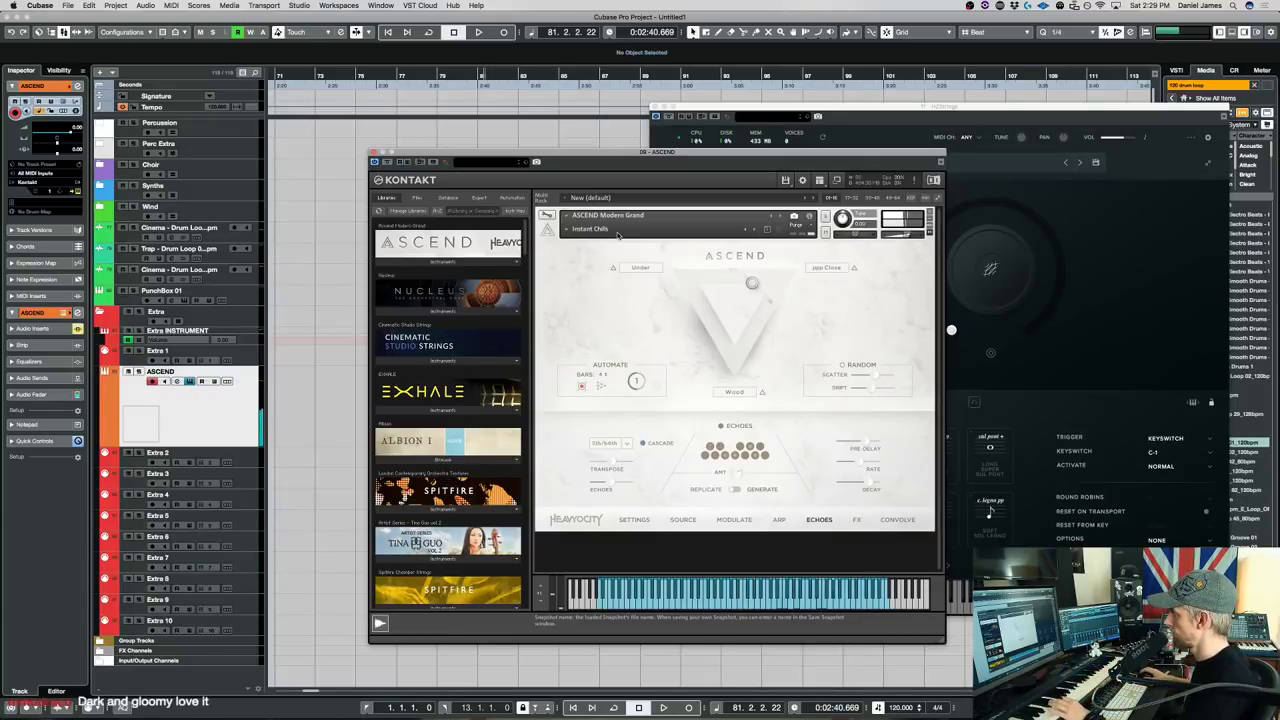
click(755, 230)
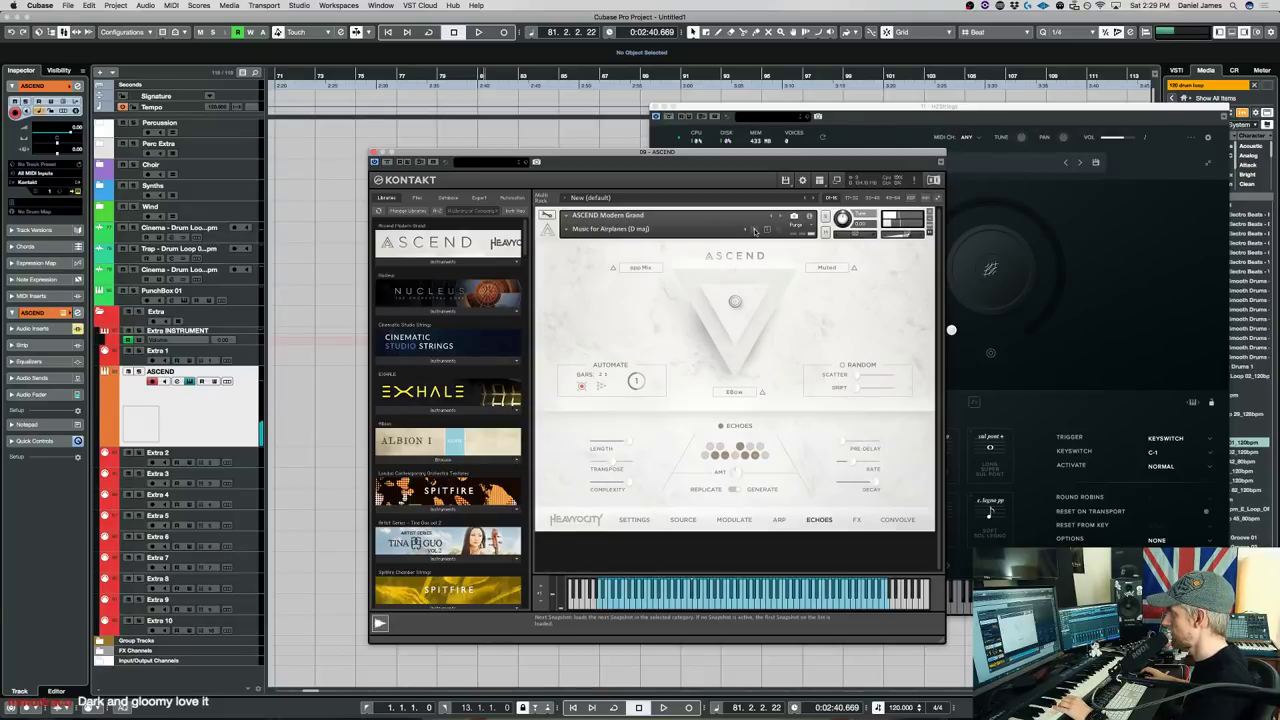
click(755, 230)
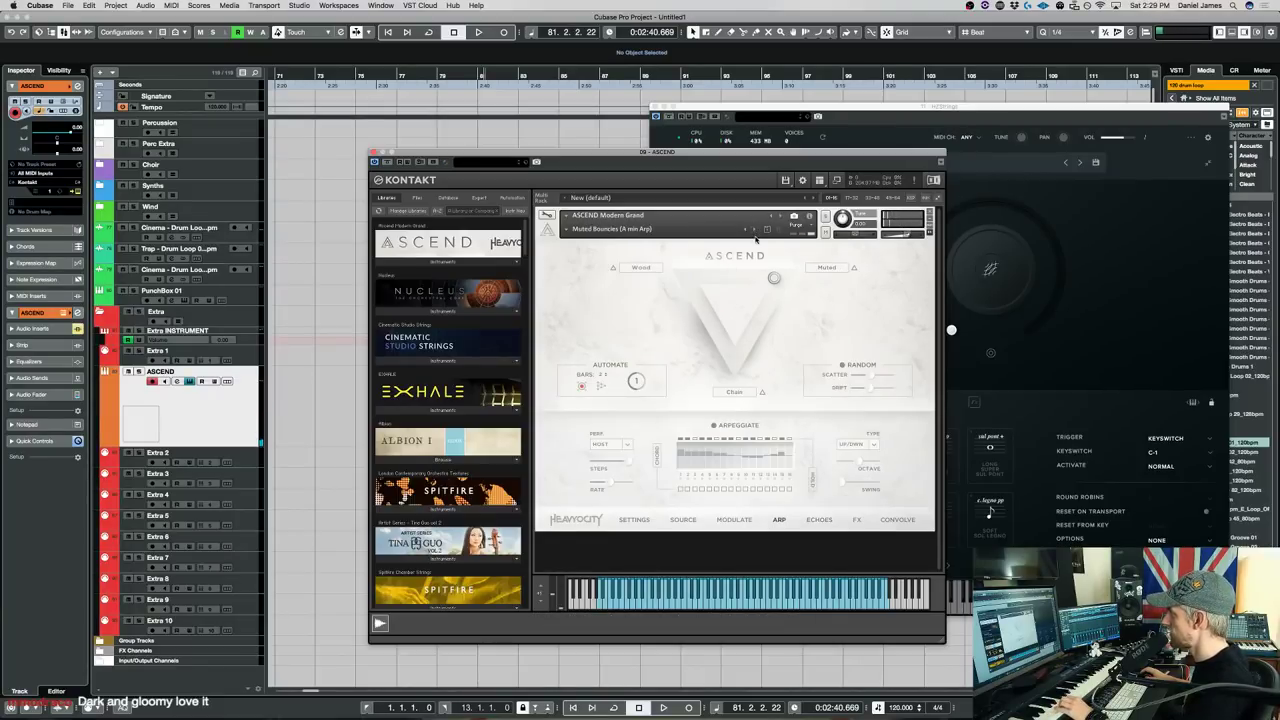
Advance ASCEND's presets through Muted Scattered Sixteenths (C min) and Muted Upward Momentum (Arp) to Muted Waterfalls.
click(755, 230)
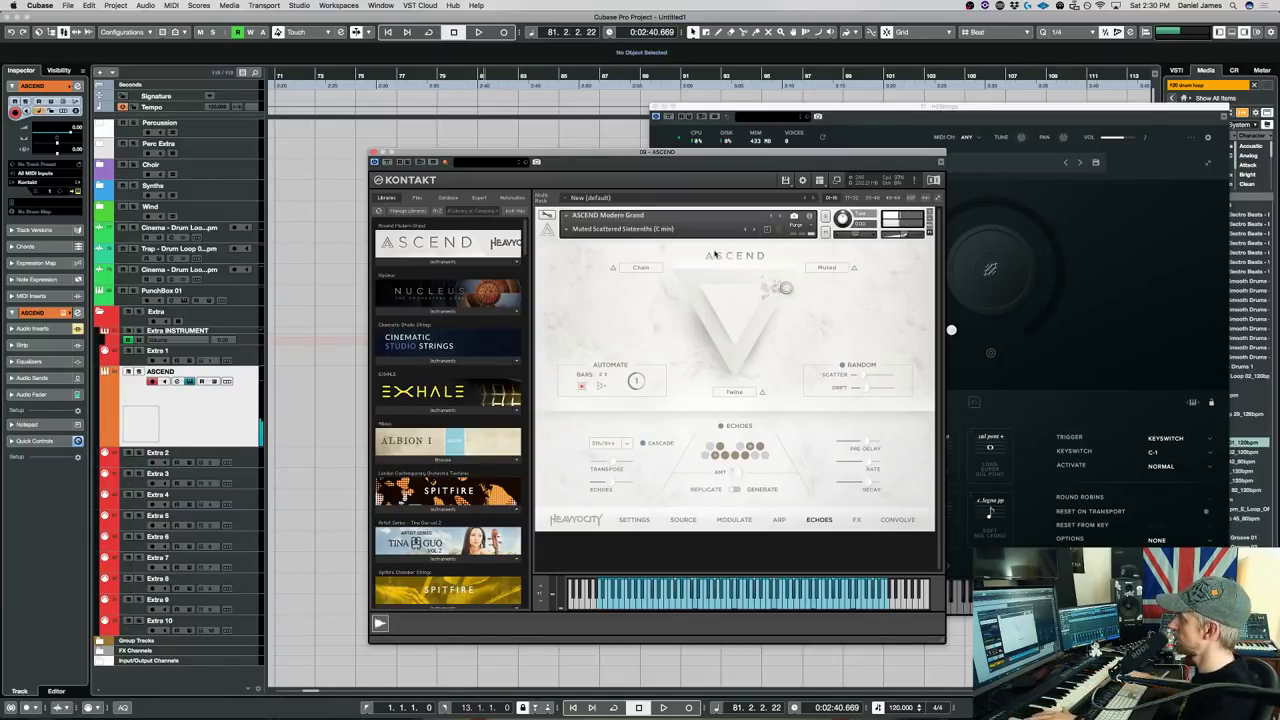
click(754, 229)
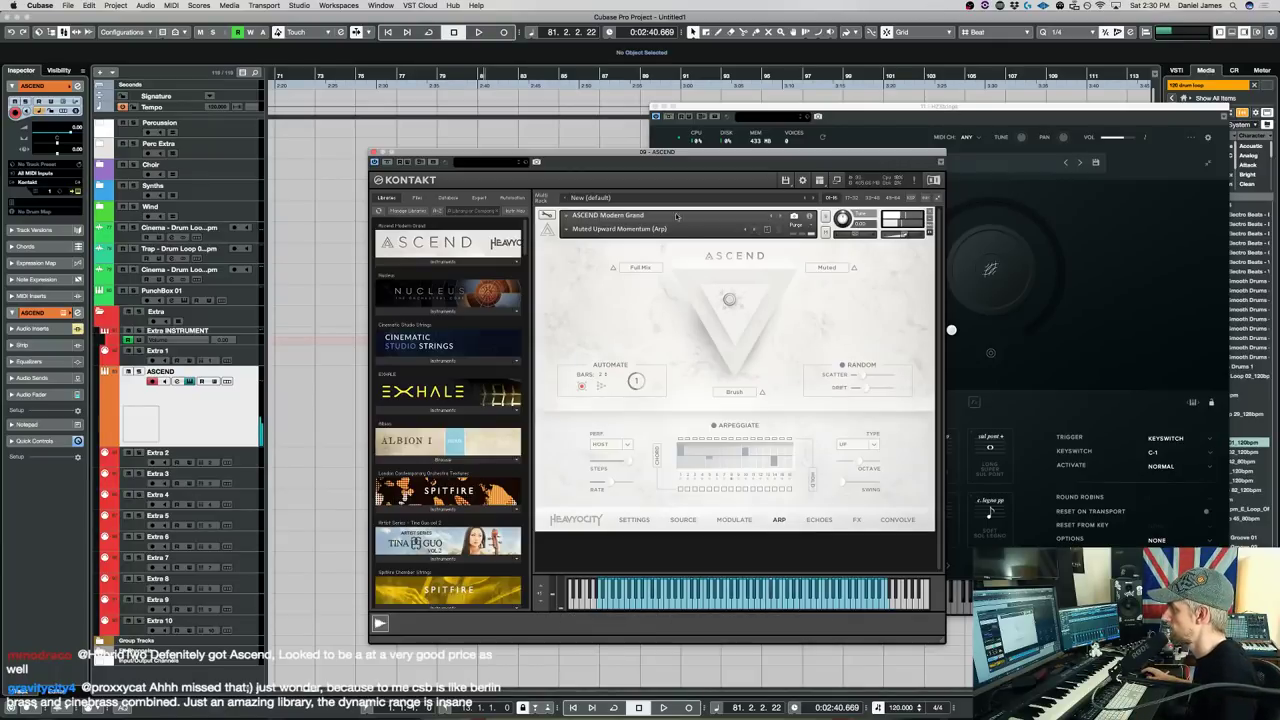
click(757, 231)
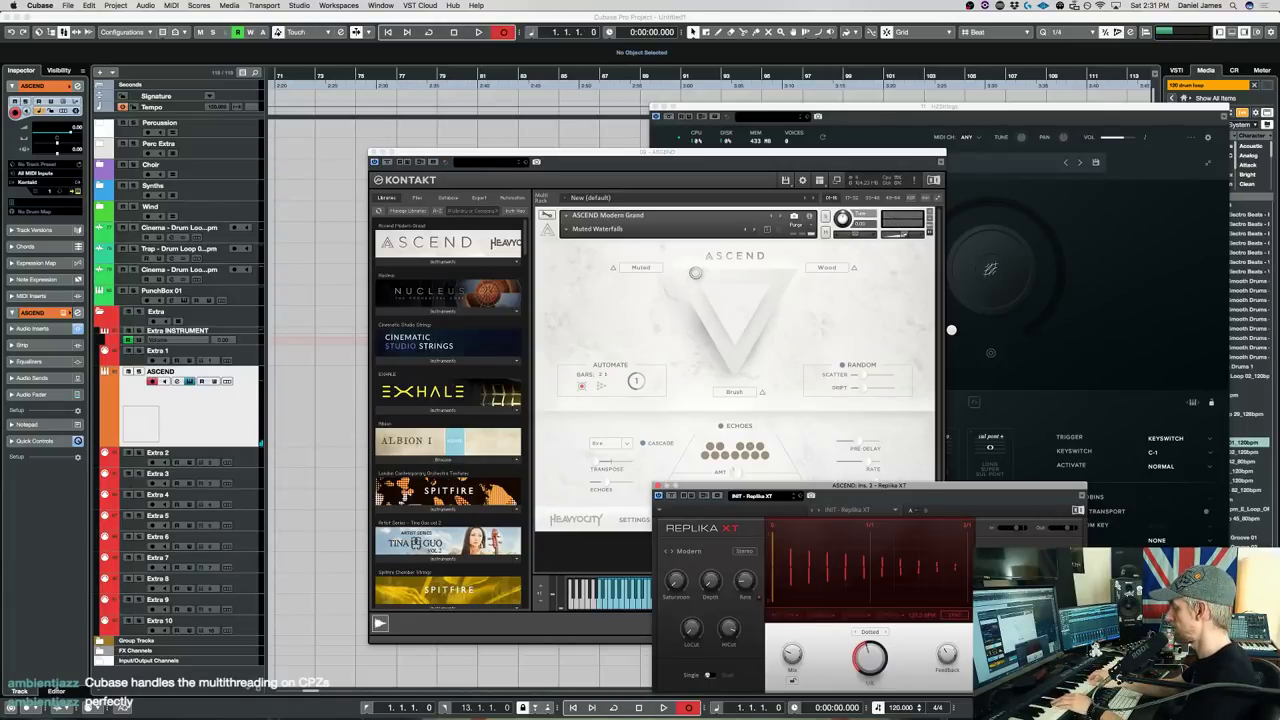
key(KP_Multiply)
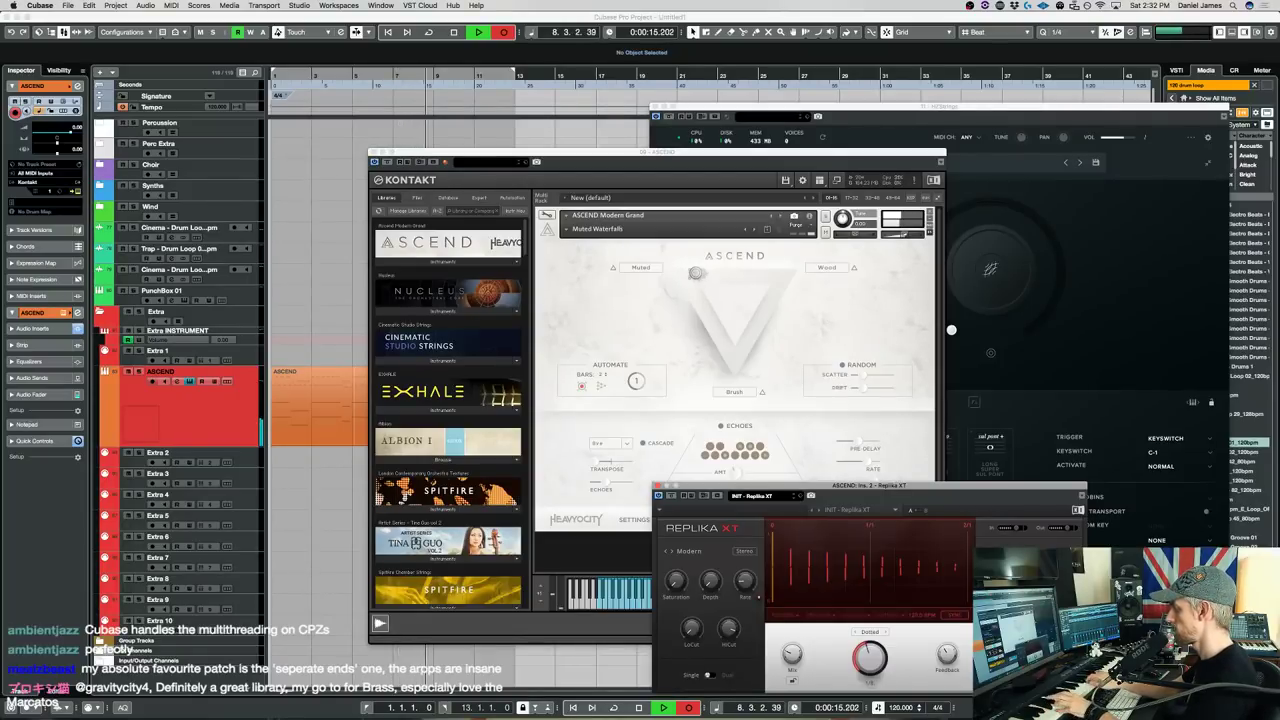
key(space)
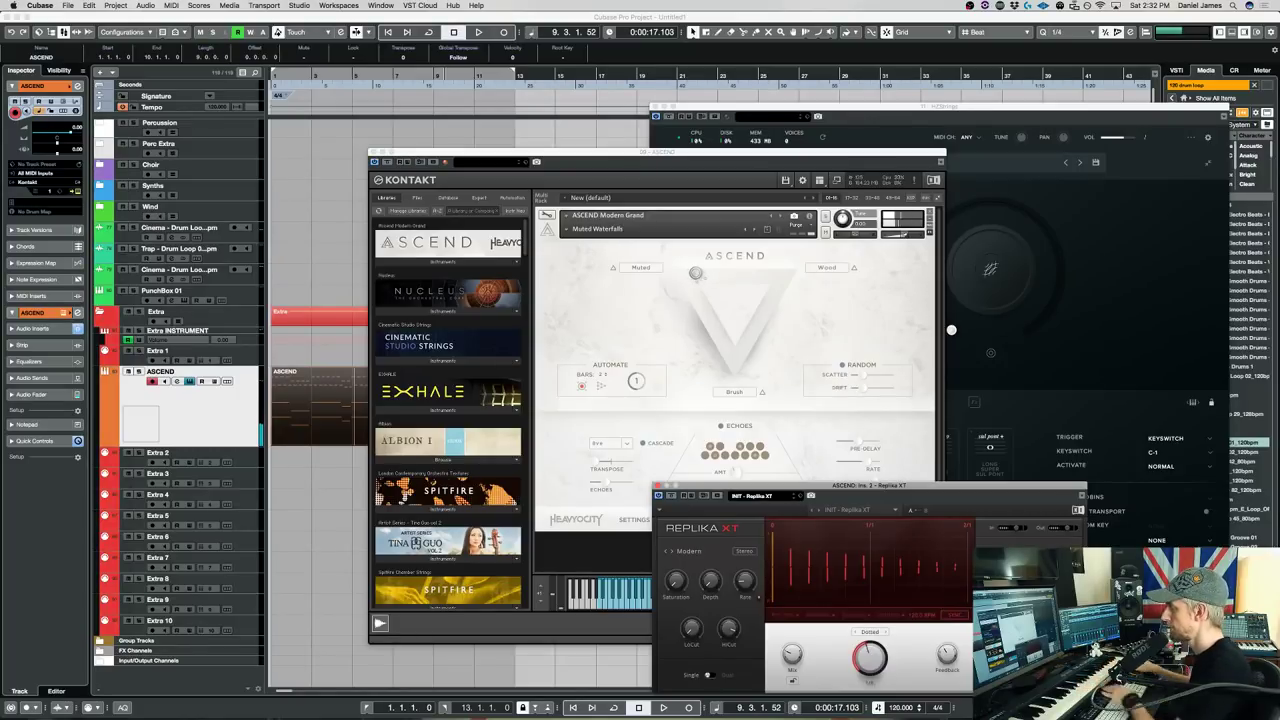
key(Delete)
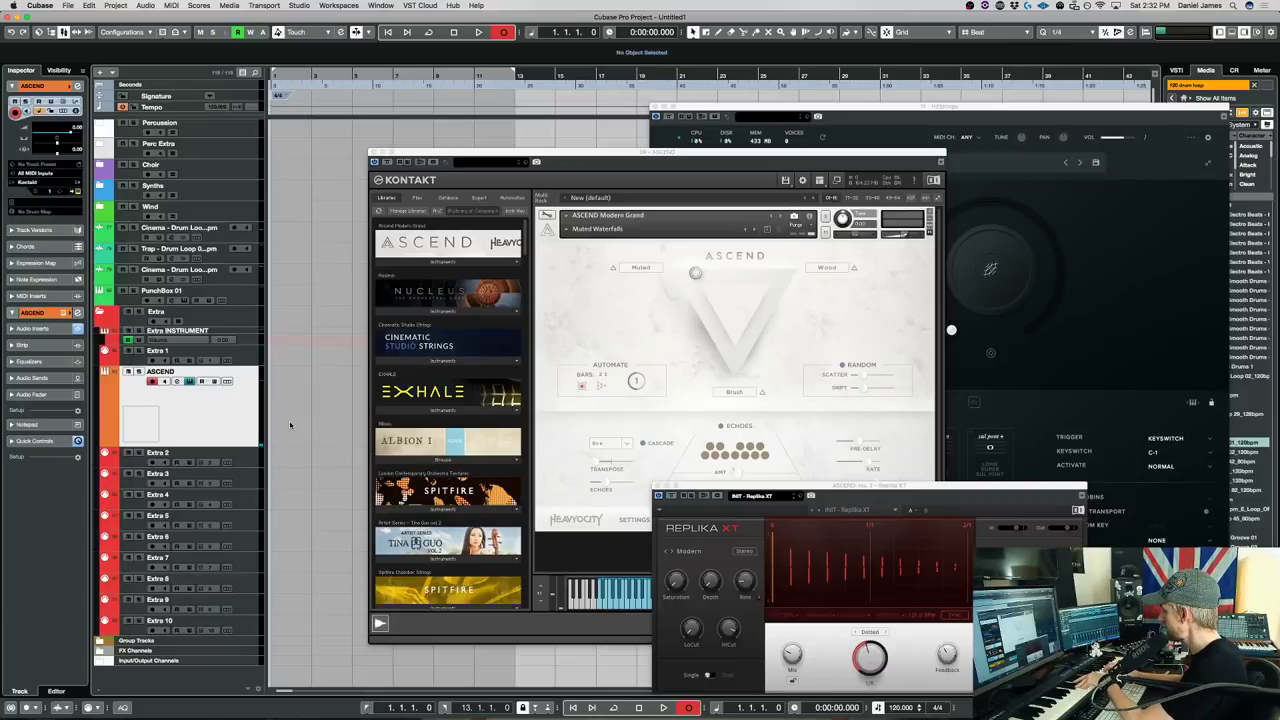
Record a nine-bar piano part on the ASCEND track starting at bar 1, and play it back.
key(space)
key(space)
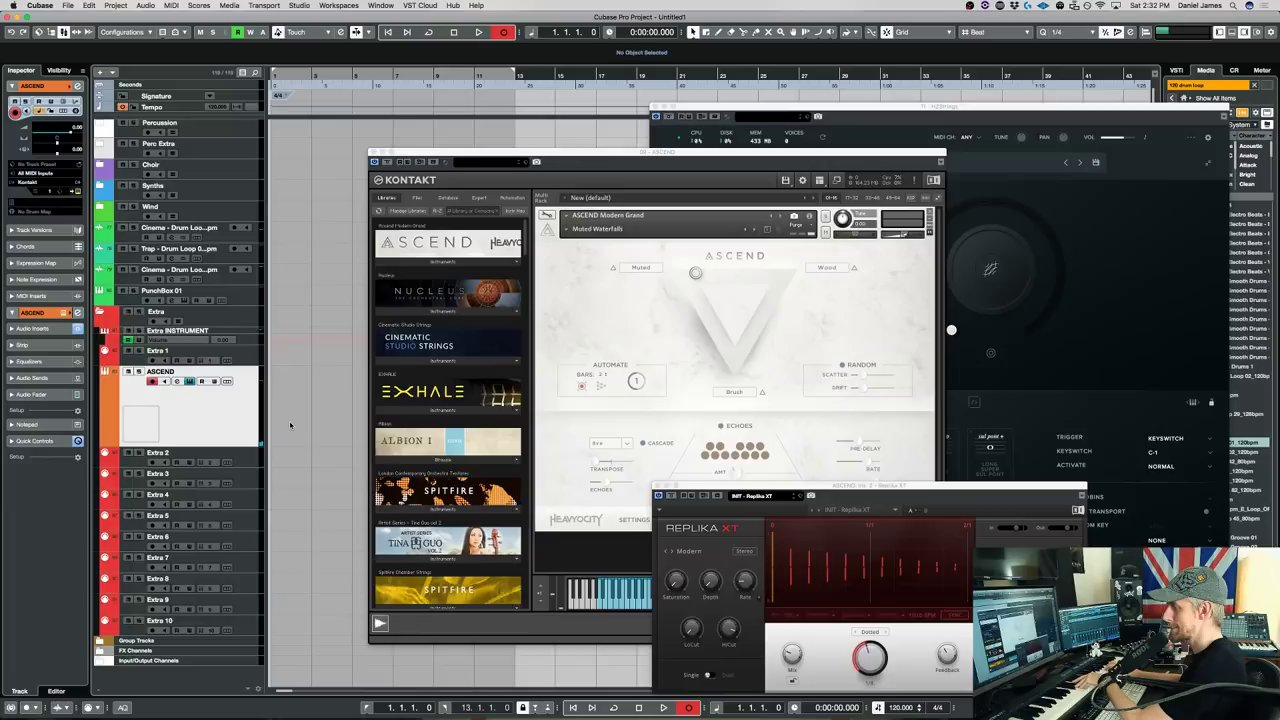
key(space)
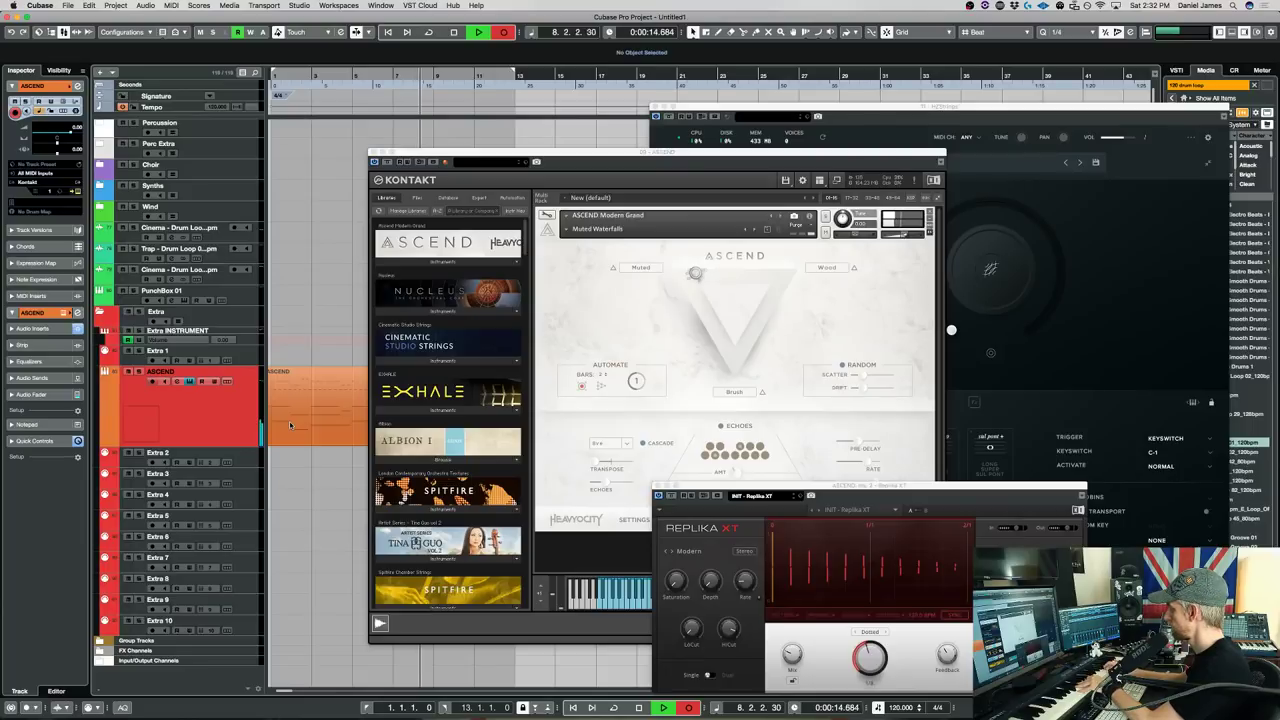
key(space)
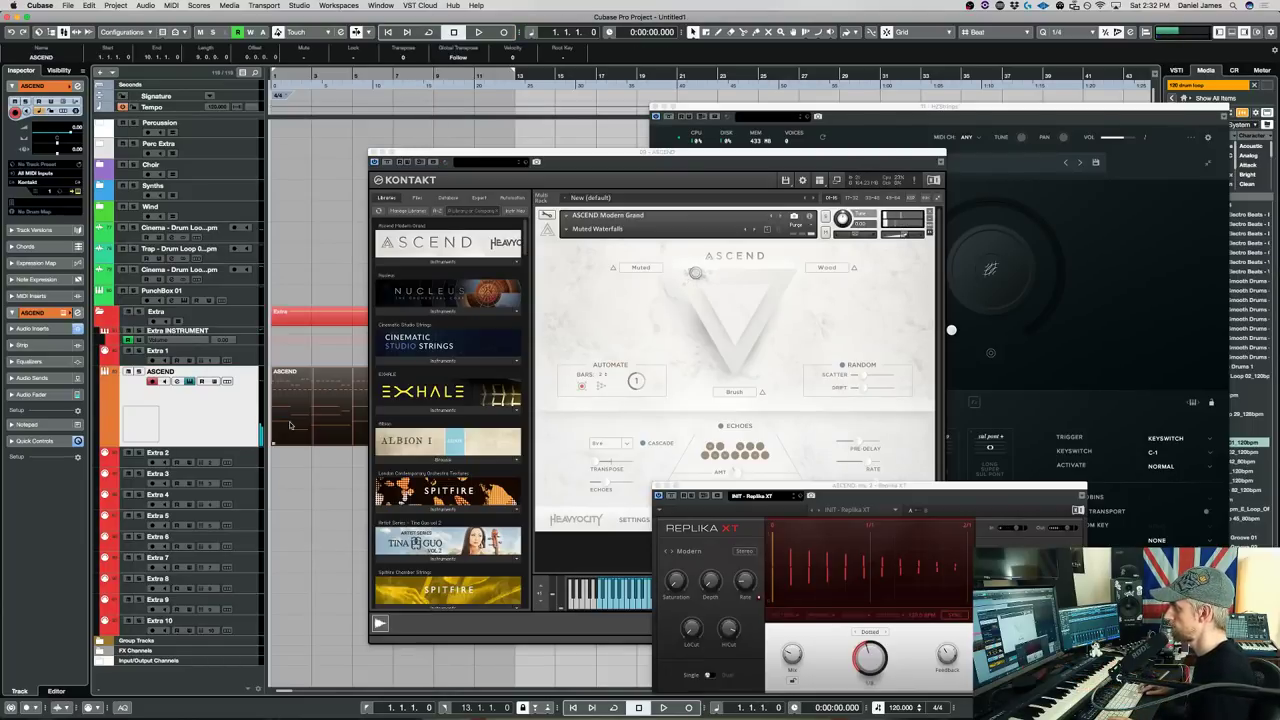
key(space)
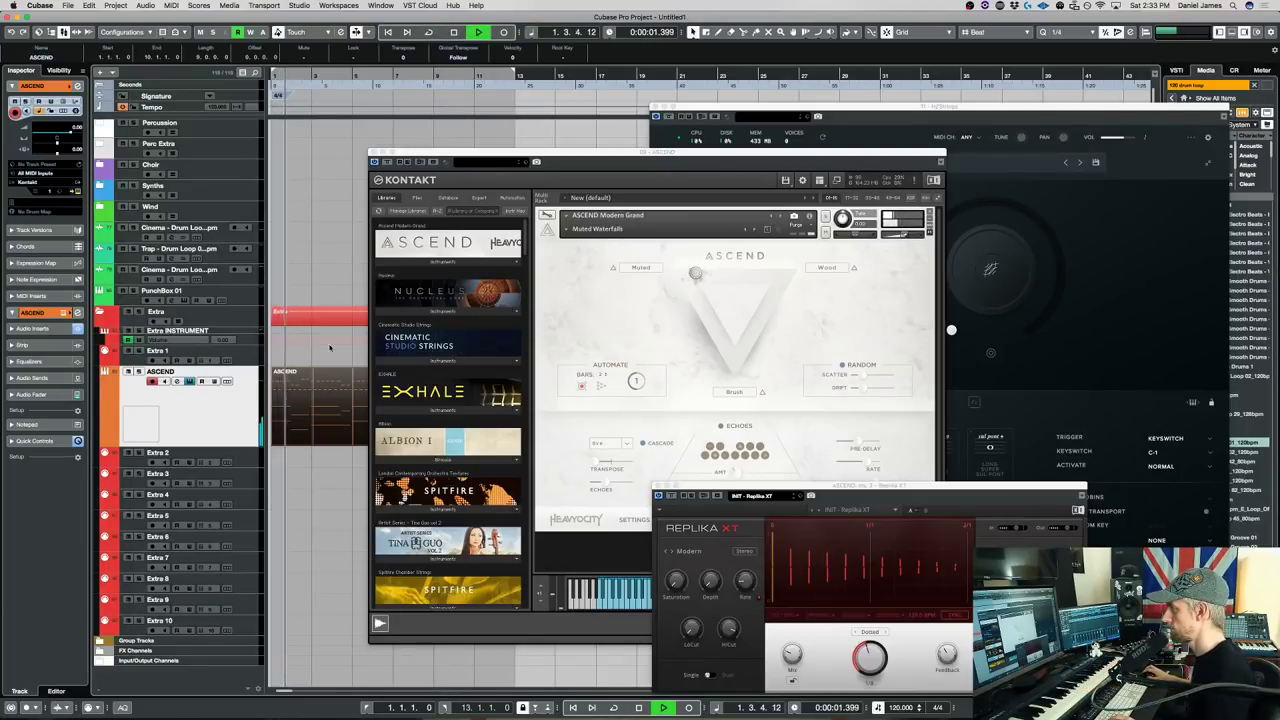
Open the ASCEND part in the Key Editor, quantize all its notes to 1/8 and transpose them up three semitones.
click(374, 161)
double_click(337, 404)
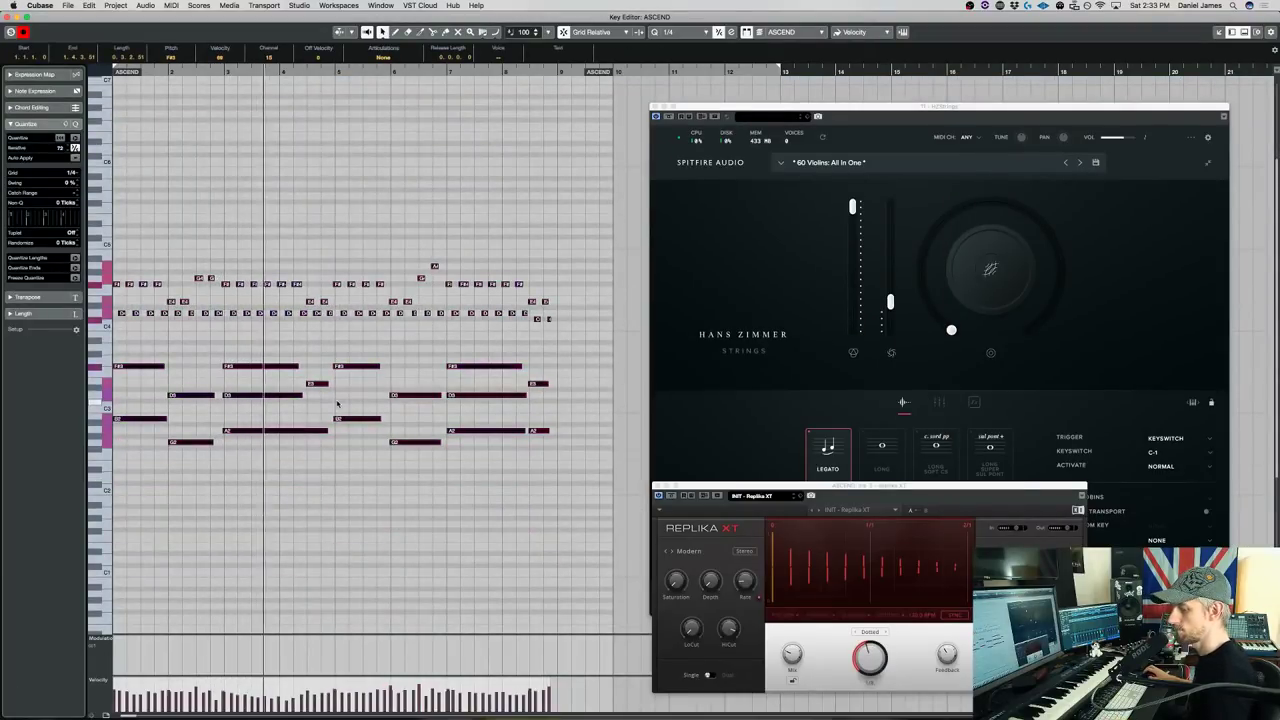
key(2)
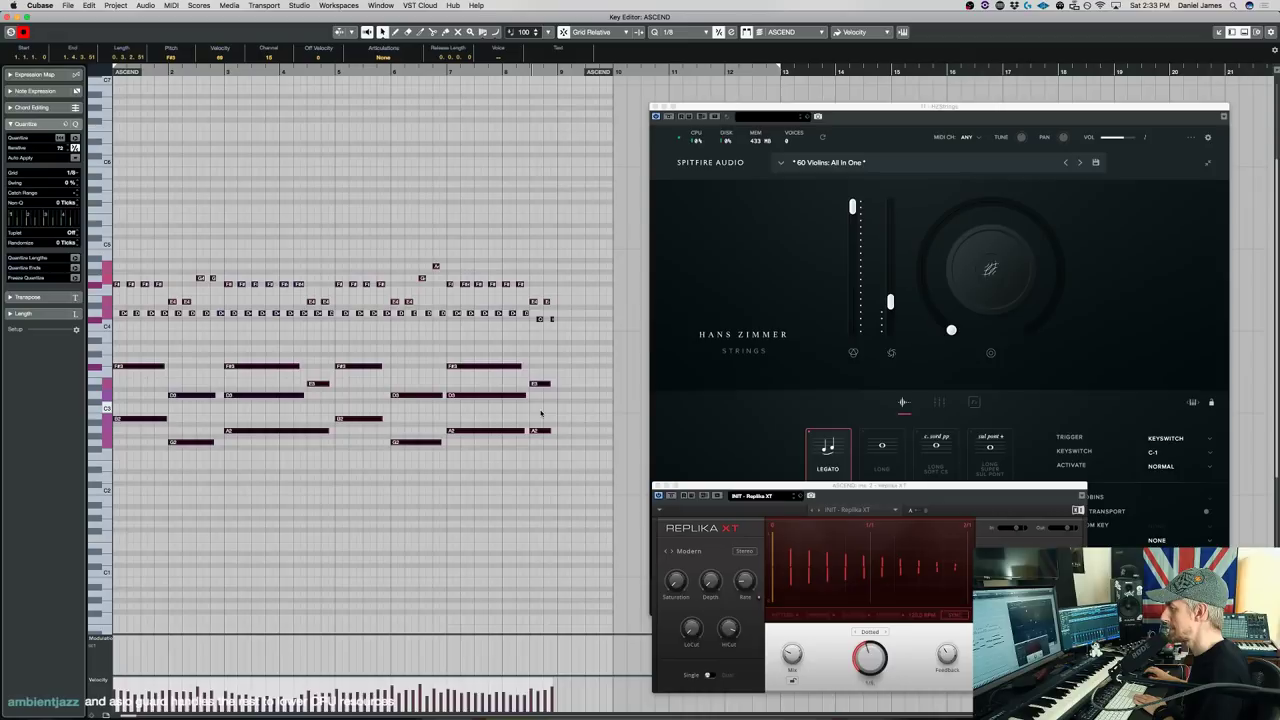
key(Up)
key(Up)
key(Up)
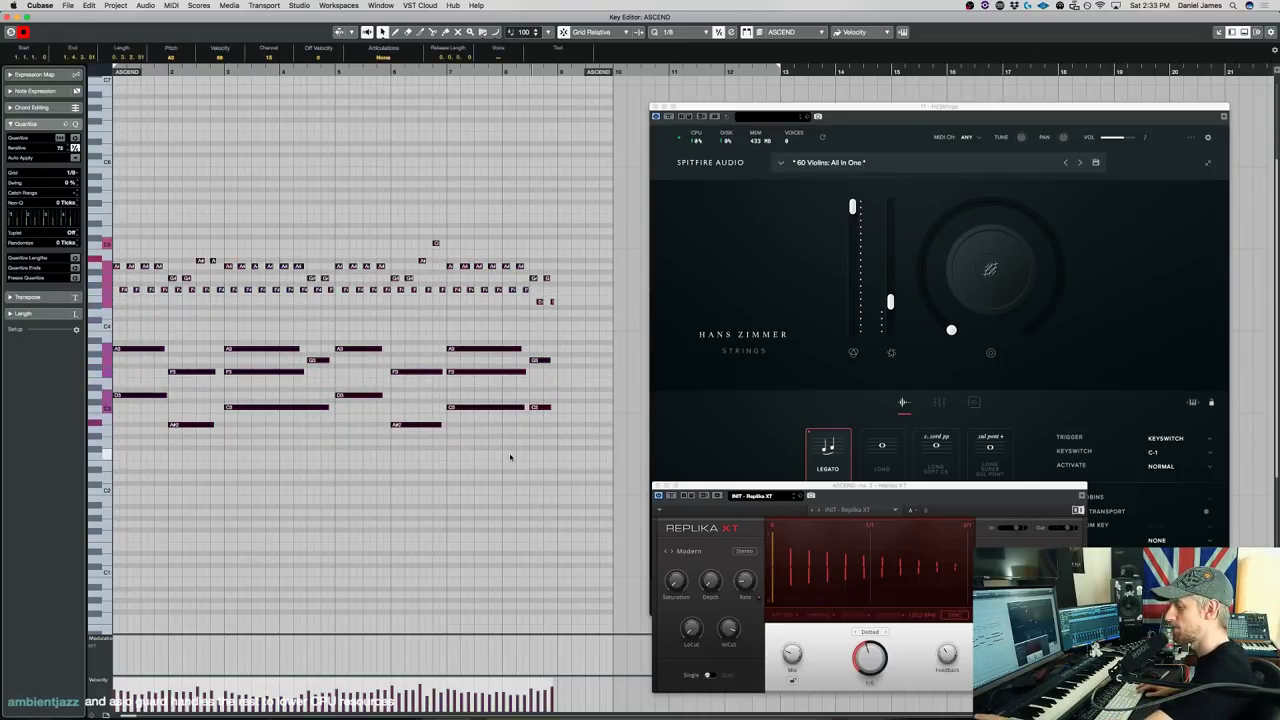
During playback, raise bar 8's last two G#4 melody notes to A4 and its G3 chord note to A3.
key(space)
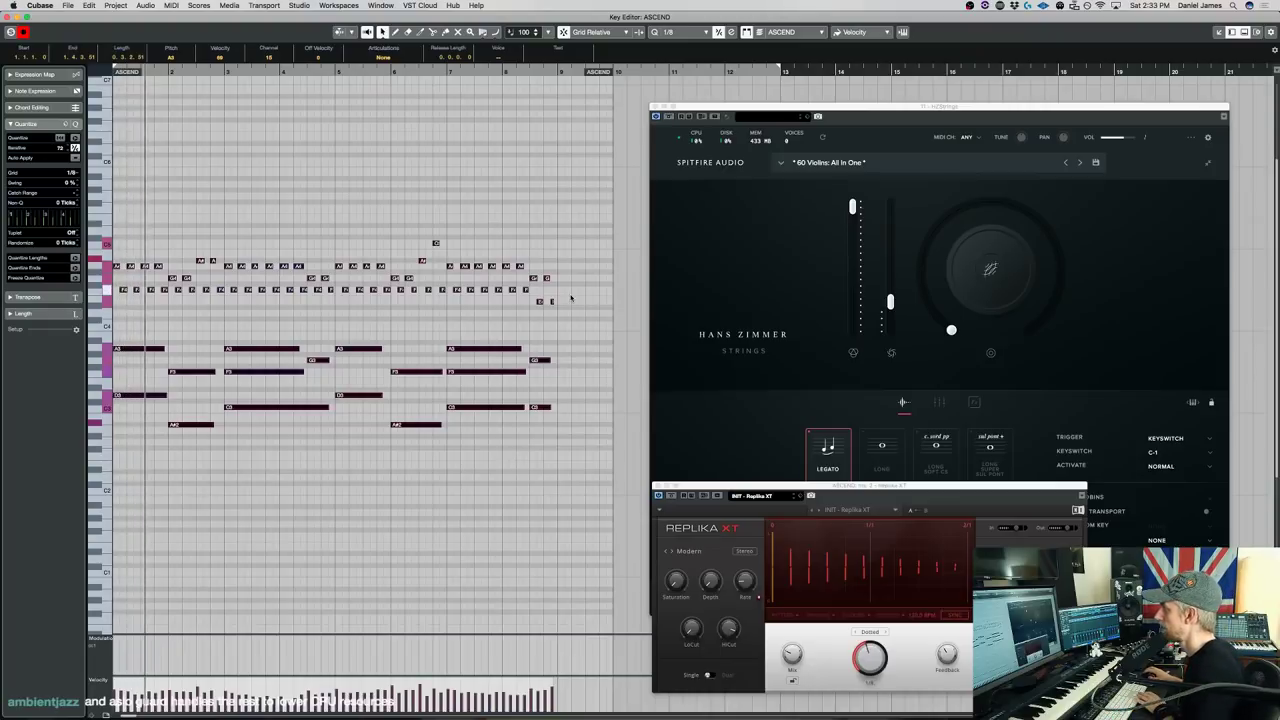
drag(556, 295, 534, 280)
key(Up)
key(Up)
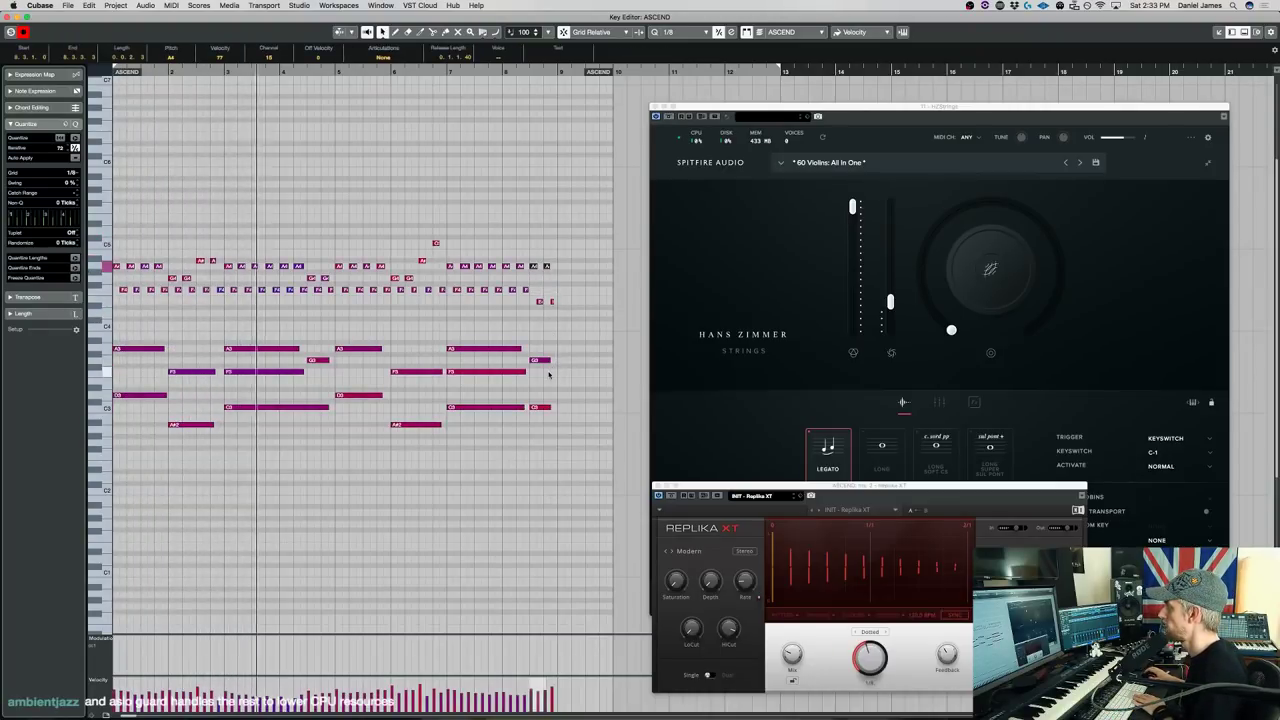
key(Up)
key(Up)
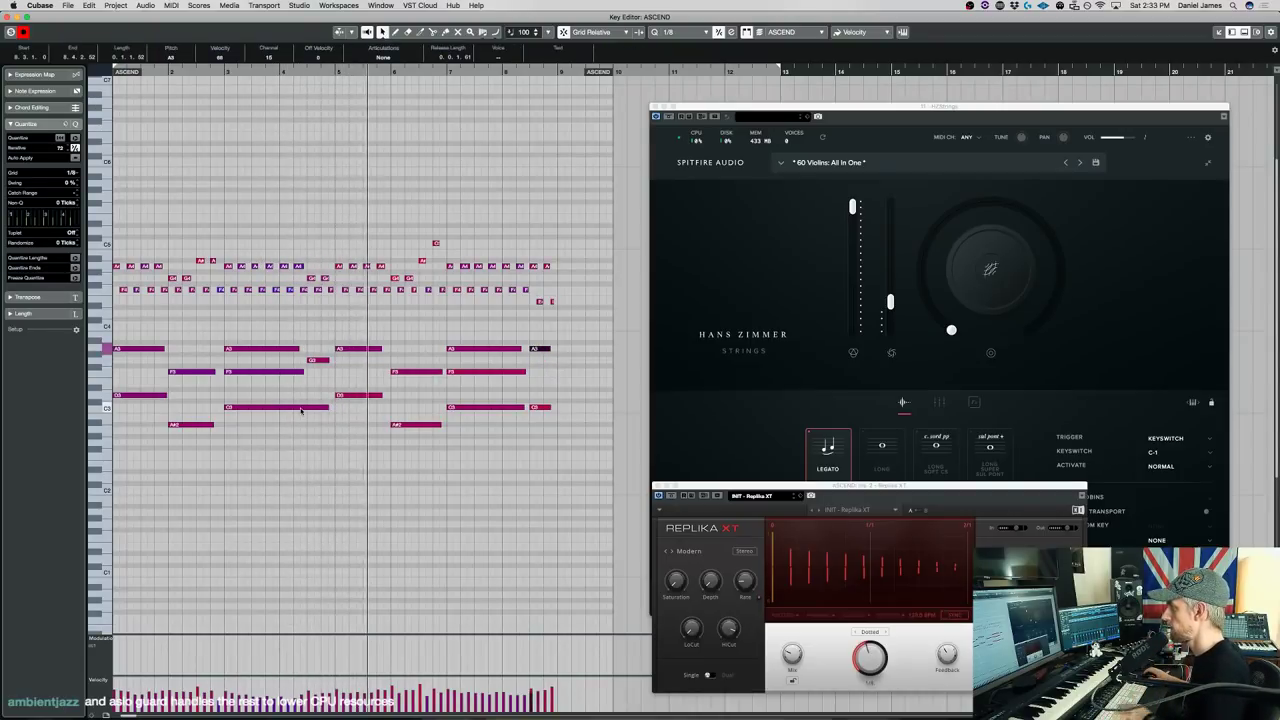
key(Return)
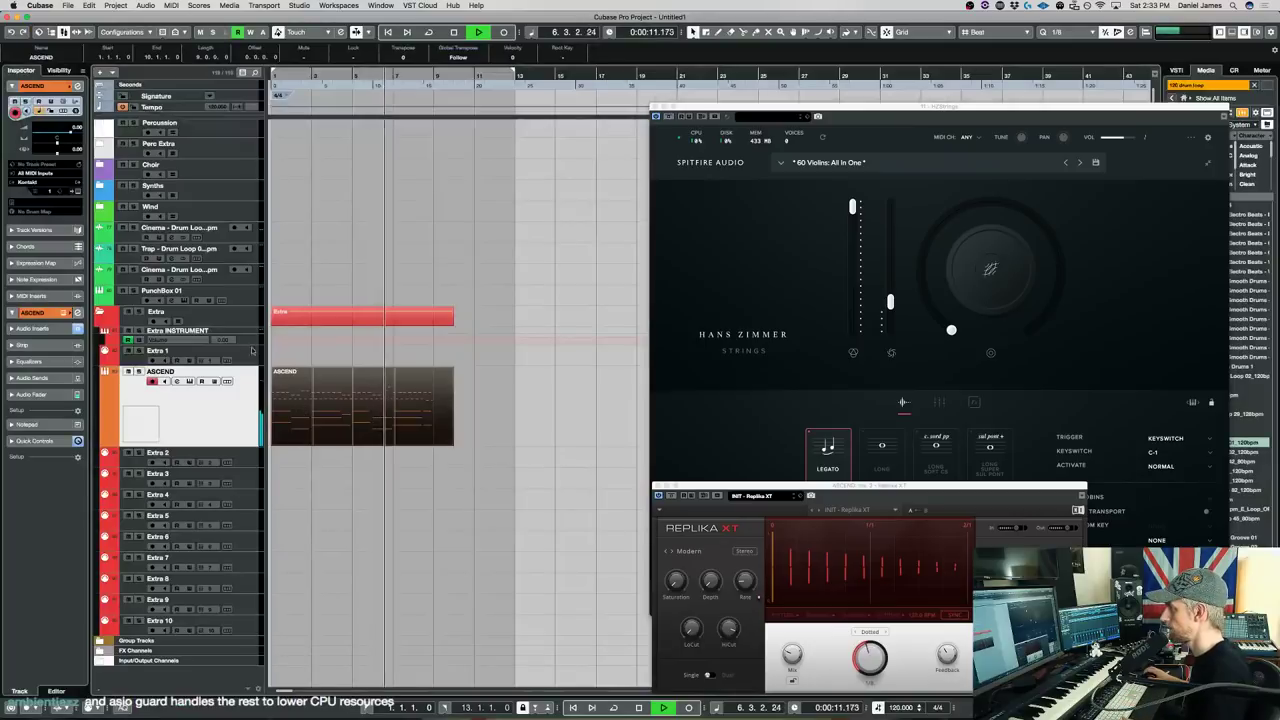
Open Omnisphere from the Omni 1 track in the Synths folder, and cycle playback from bar 1 to bar 9.
click(97, 192)
click(99, 187)
click(240, 232)
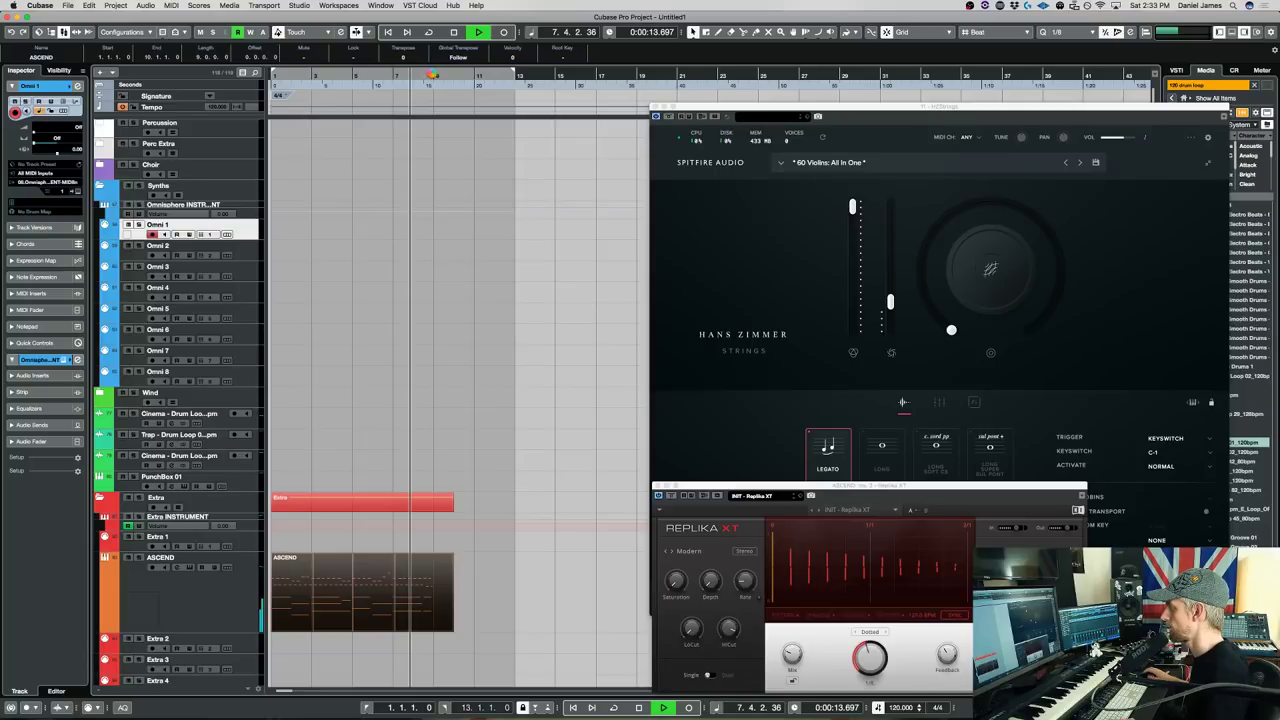
key(space)
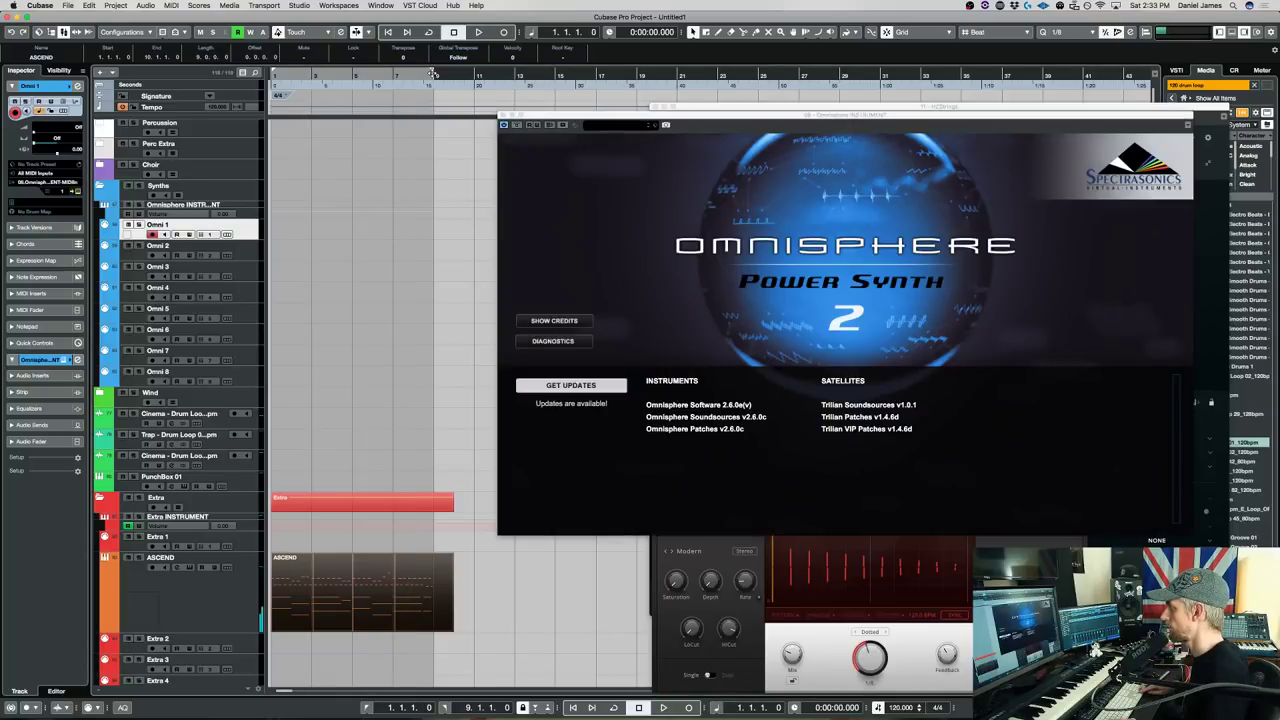
click(432, 74)
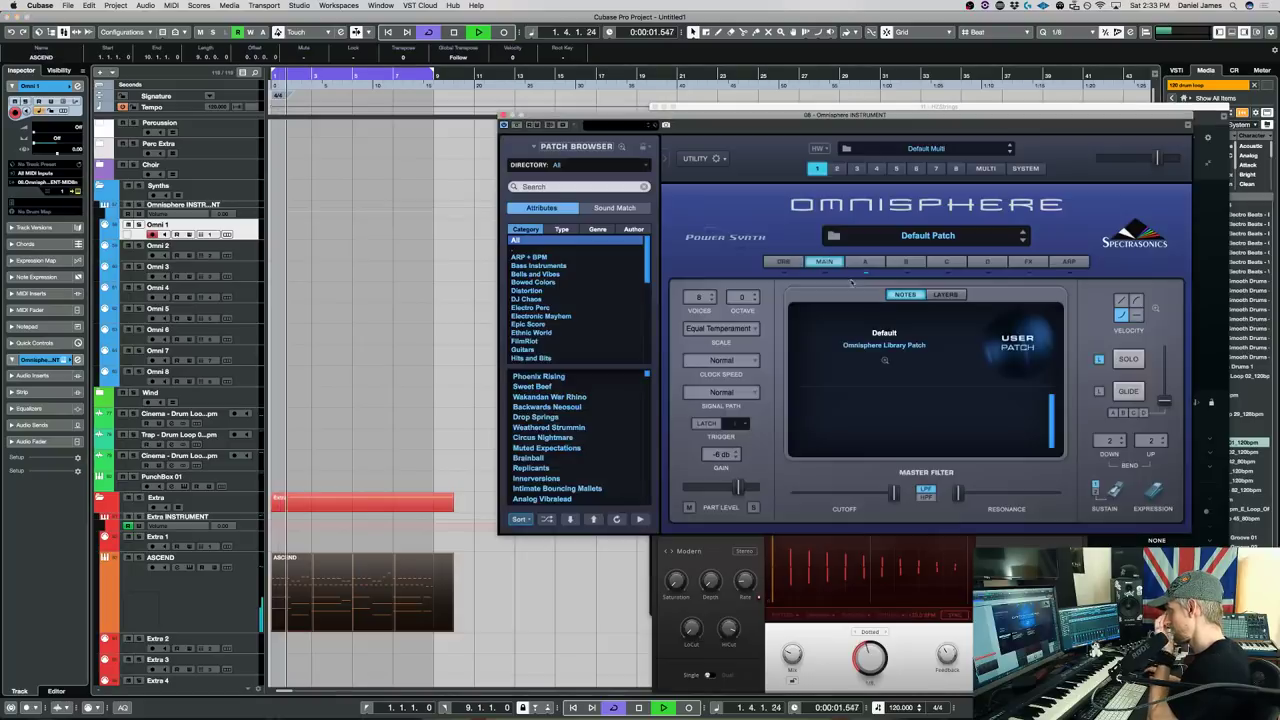
Filter Omnisphere's patches by the DJ Chaos category and load Simple Sub Bass HGW Style 2014.
click(540, 299)
scroll(652, 488, down, 10)
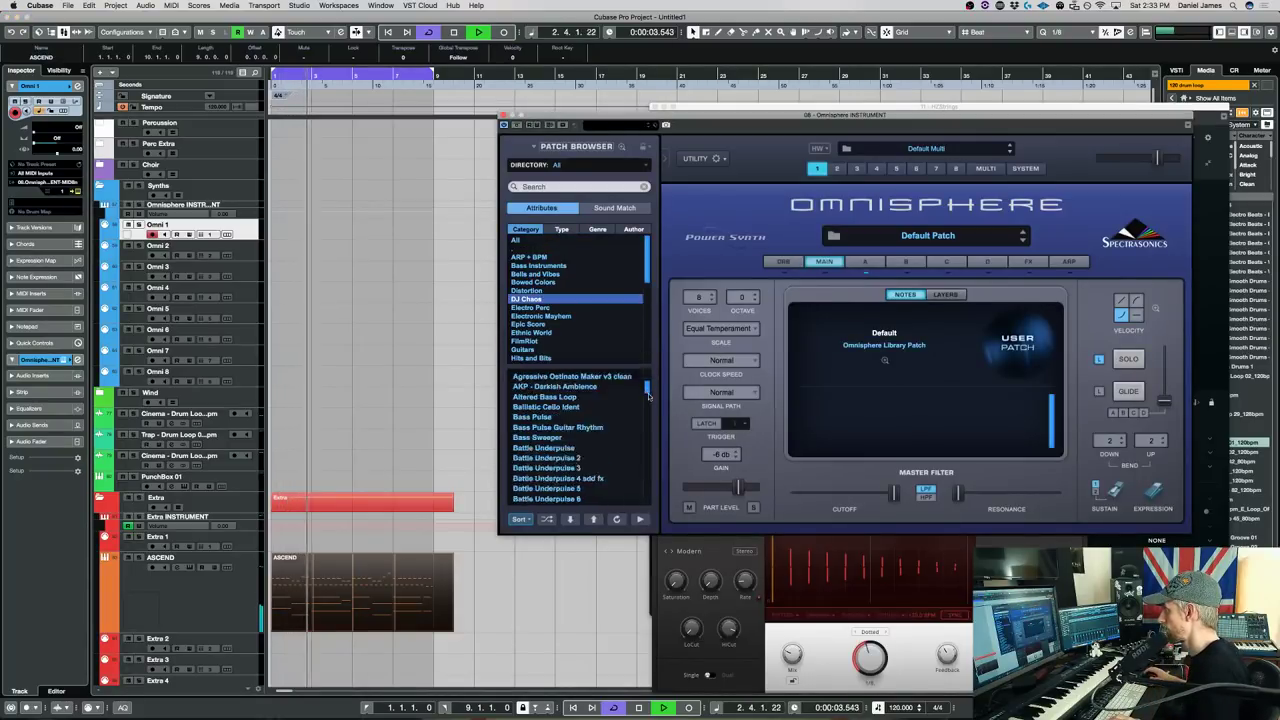
scroll(653, 480, down, 10)
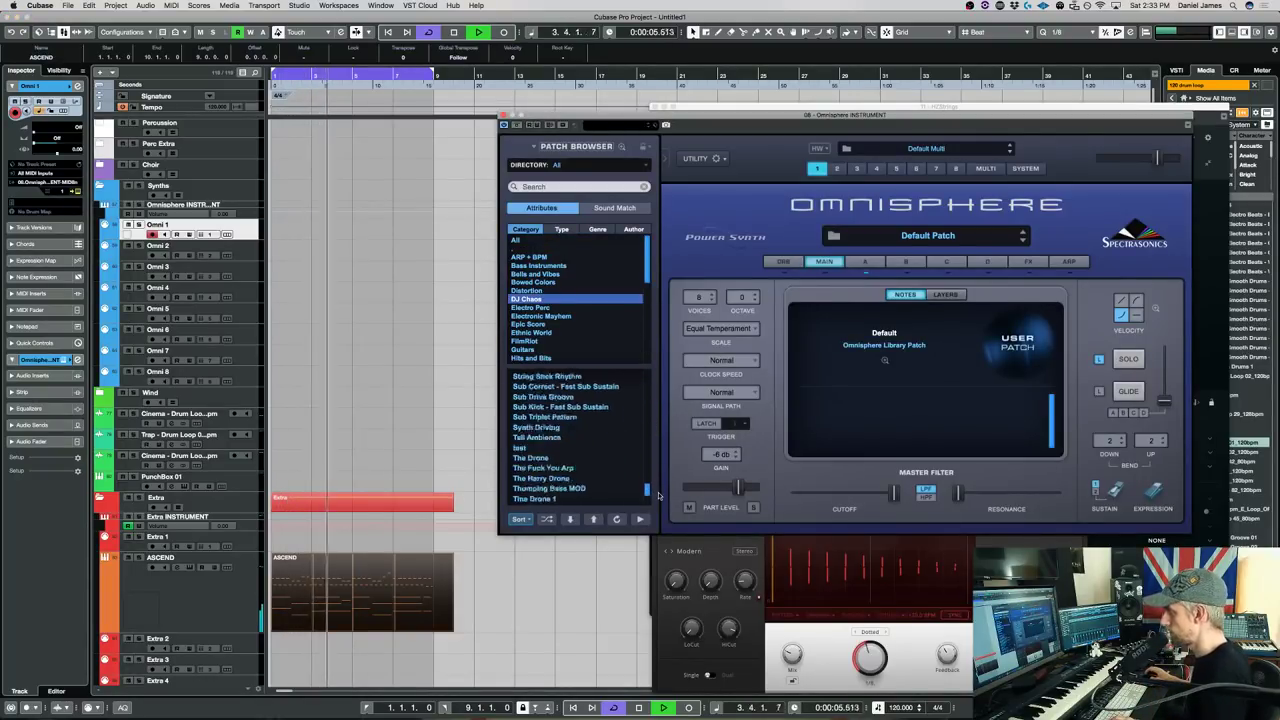
drag(655, 473, 647, 426)
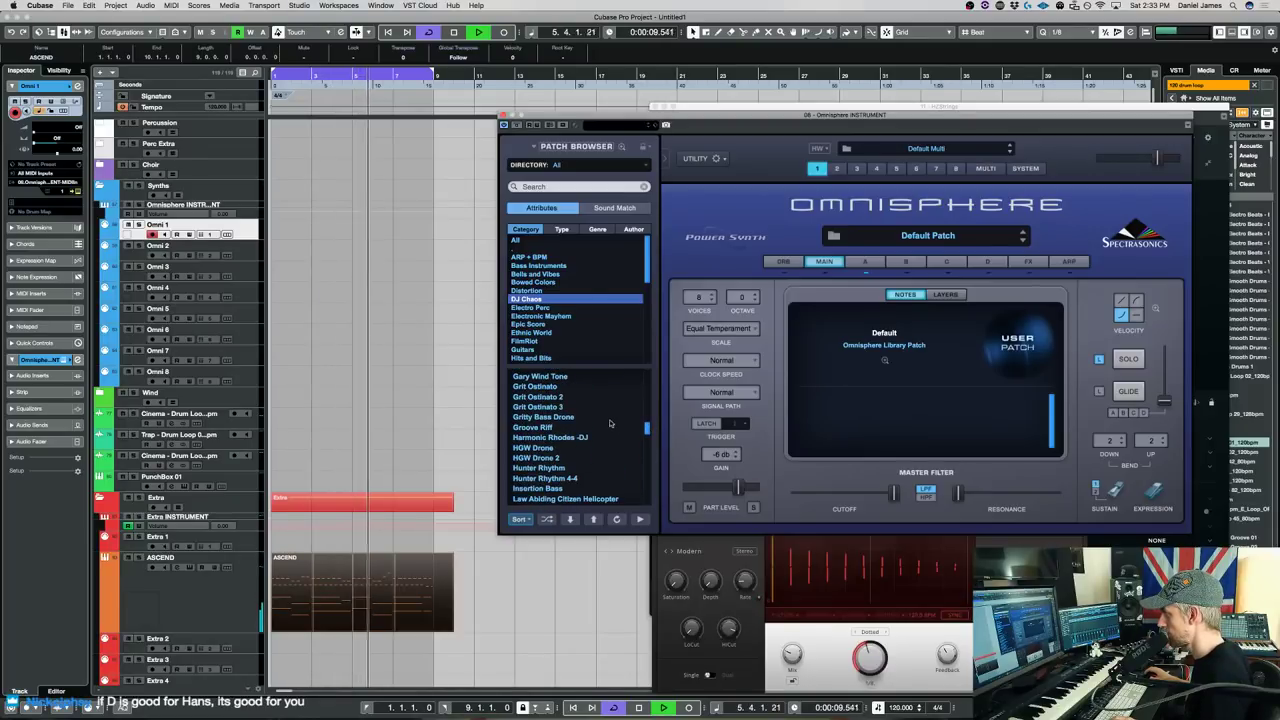
scroll(585, 475, down, 8)
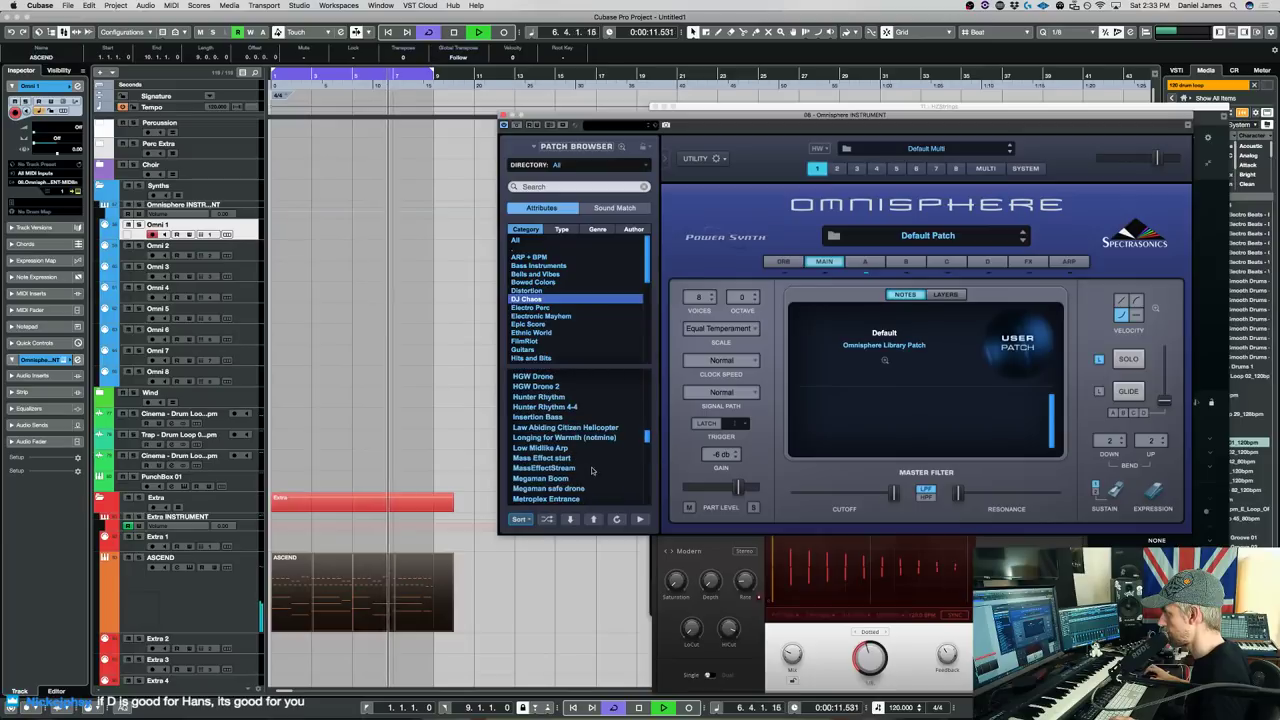
scroll(592, 468, down, 10)
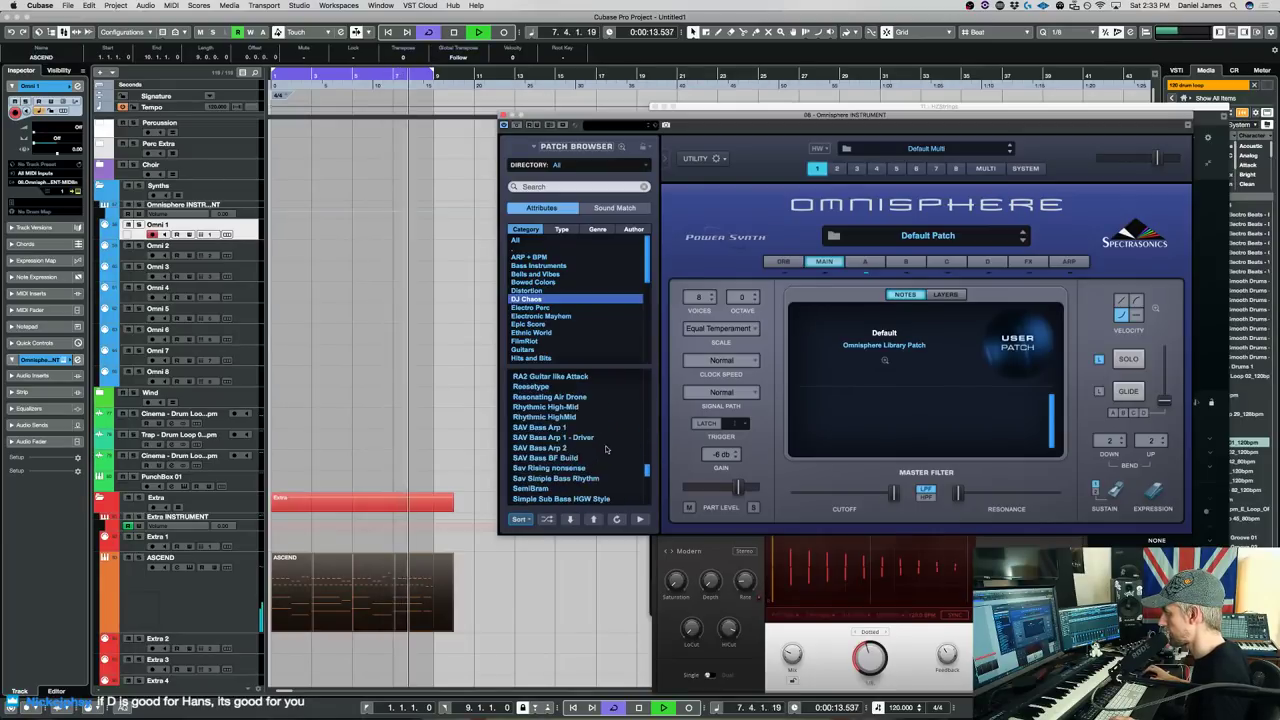
scroll(607, 467, down, 2)
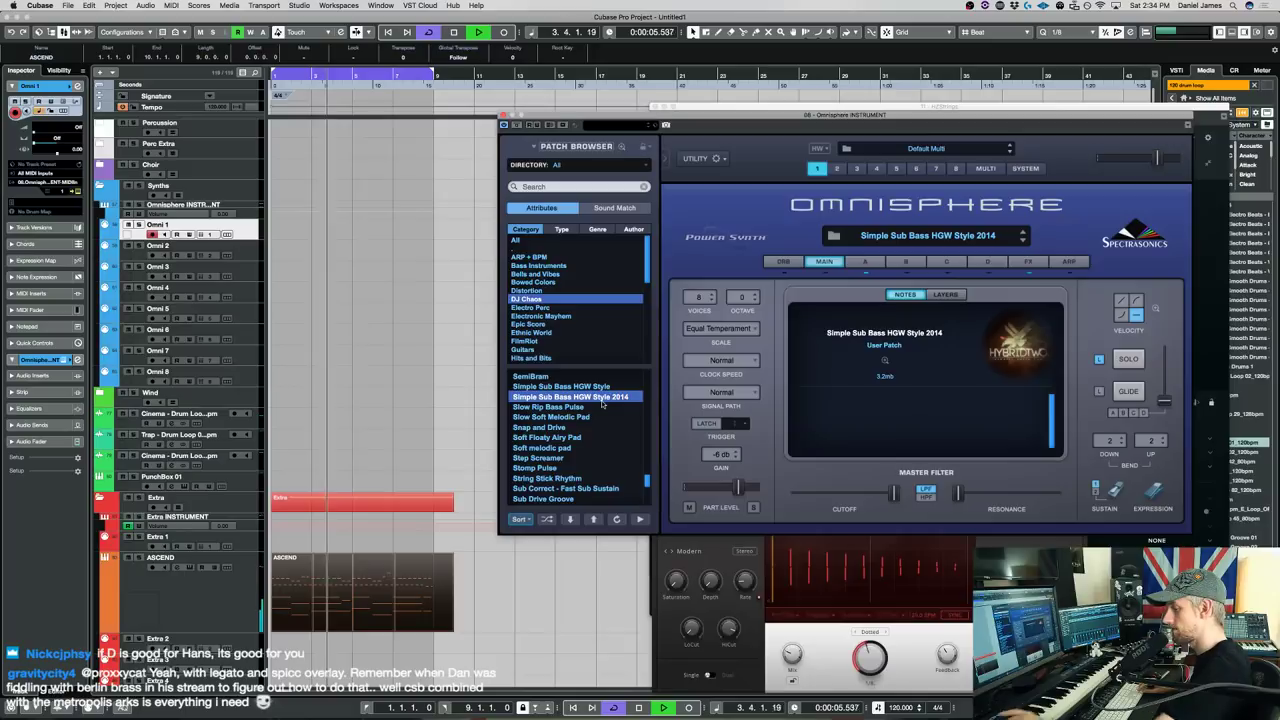
Record an eight-bar sub bass part on the Omni 1 track across the cycle range.
key(space)
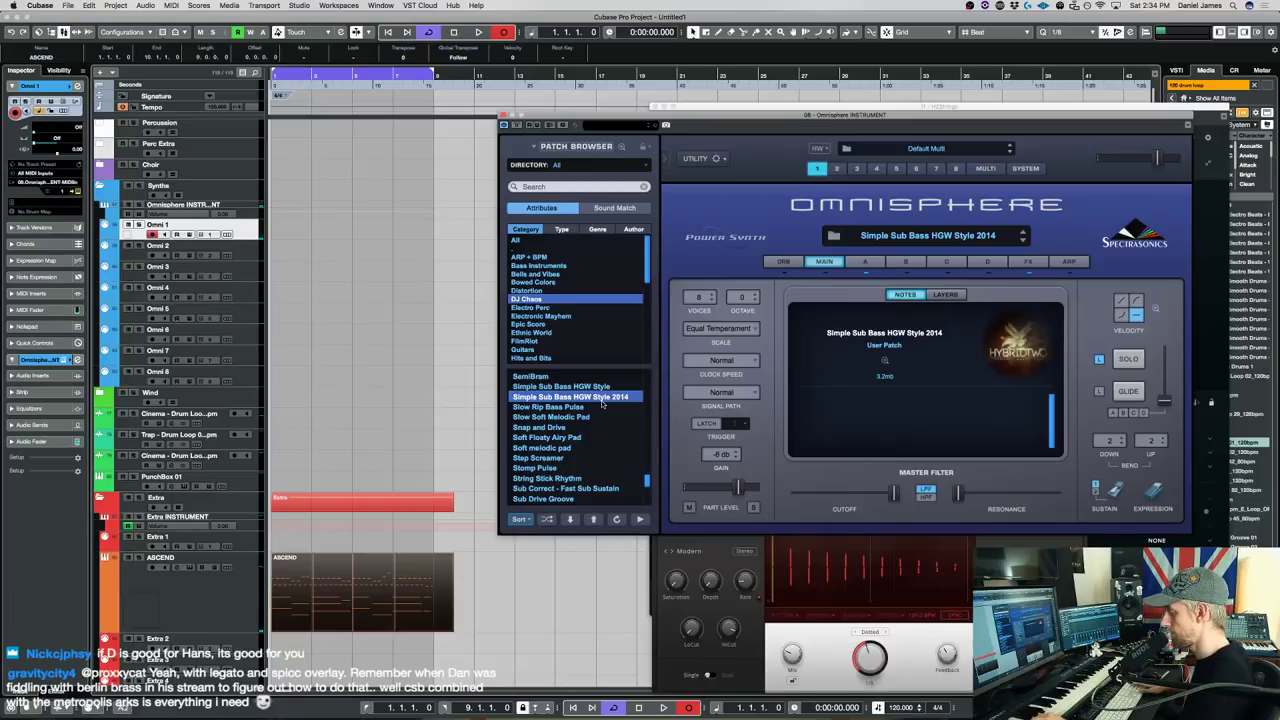
key(space)
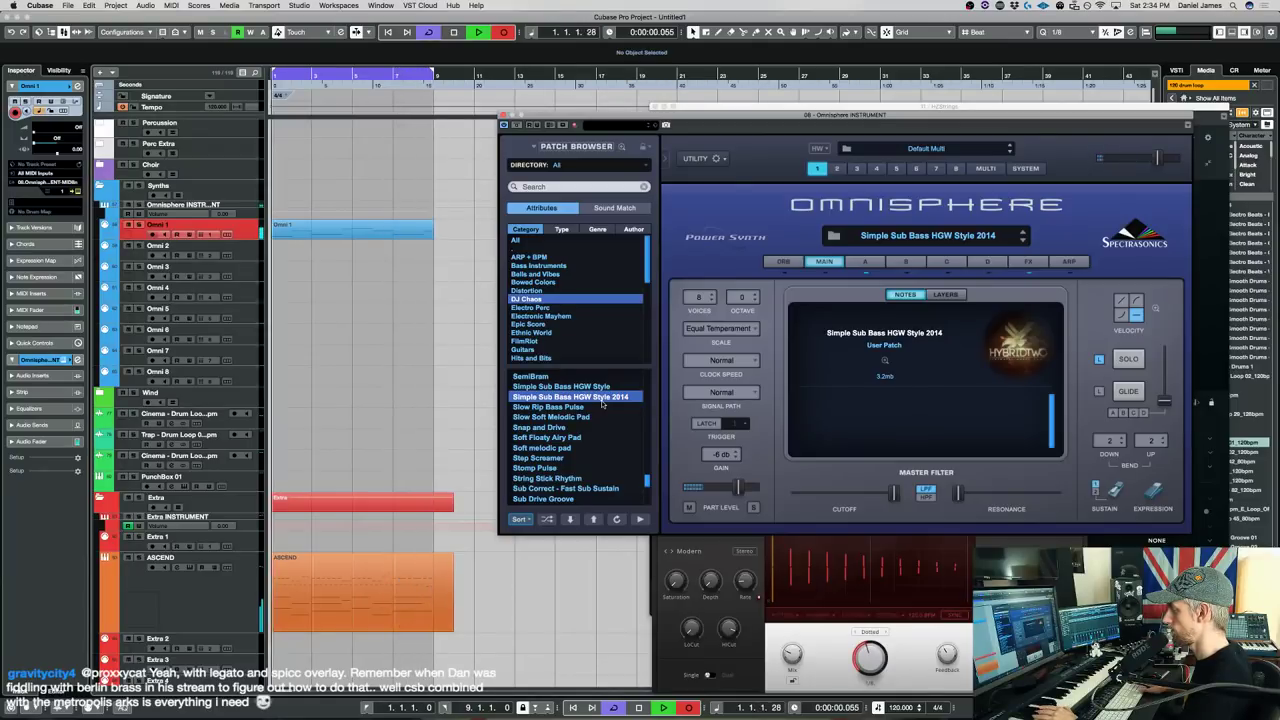
key(space)
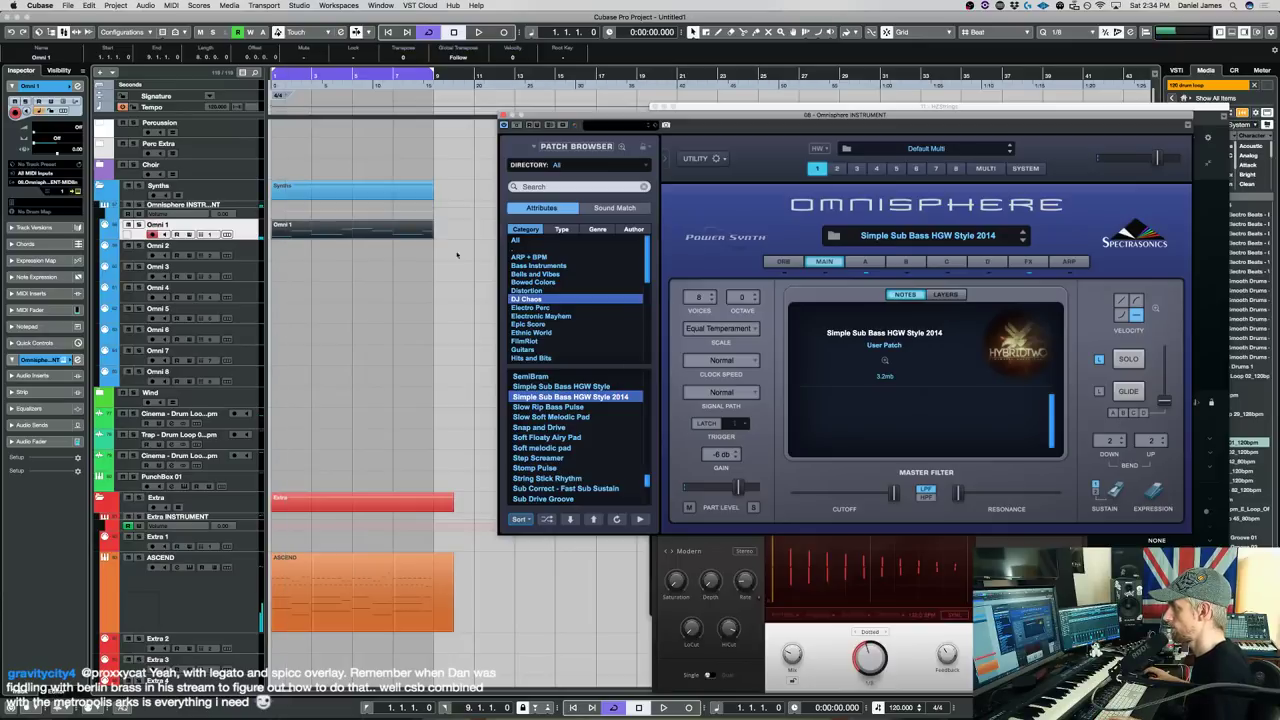
In the Omni 1 part, lengthen the first D1 note to one bar and quantize all notes to 1/8.
double_click(286, 231)
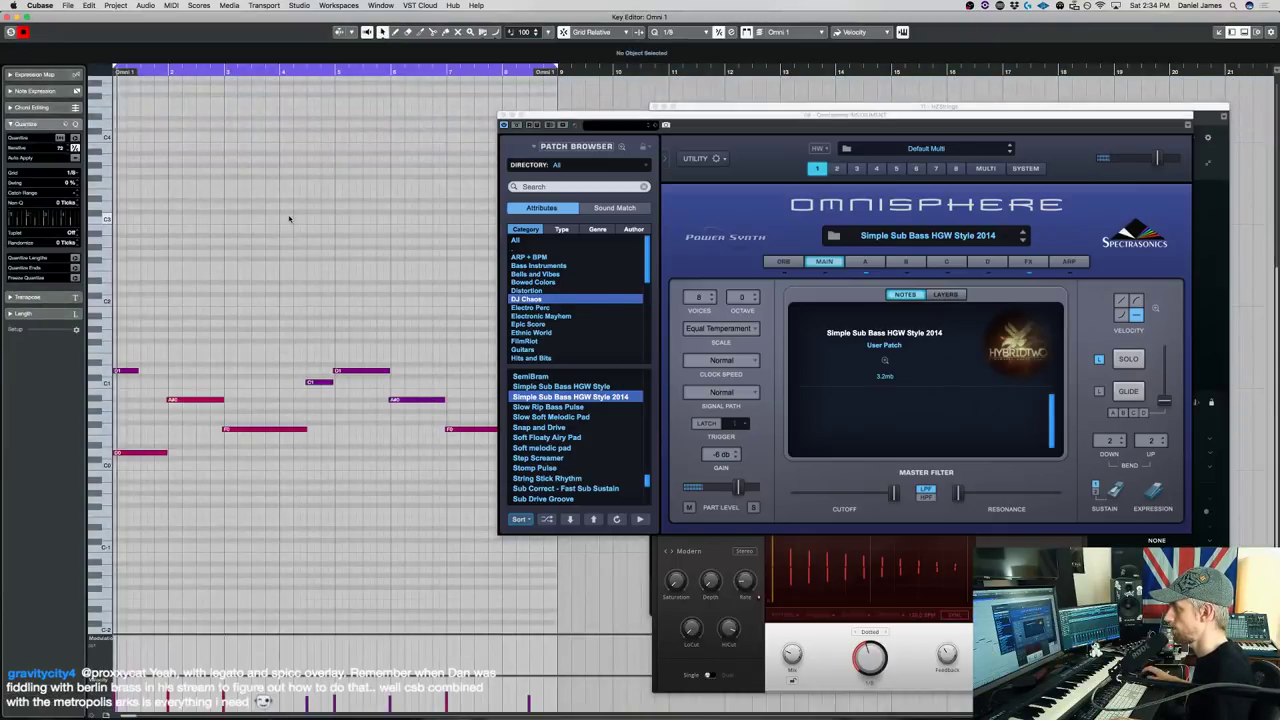
click(195, 399)
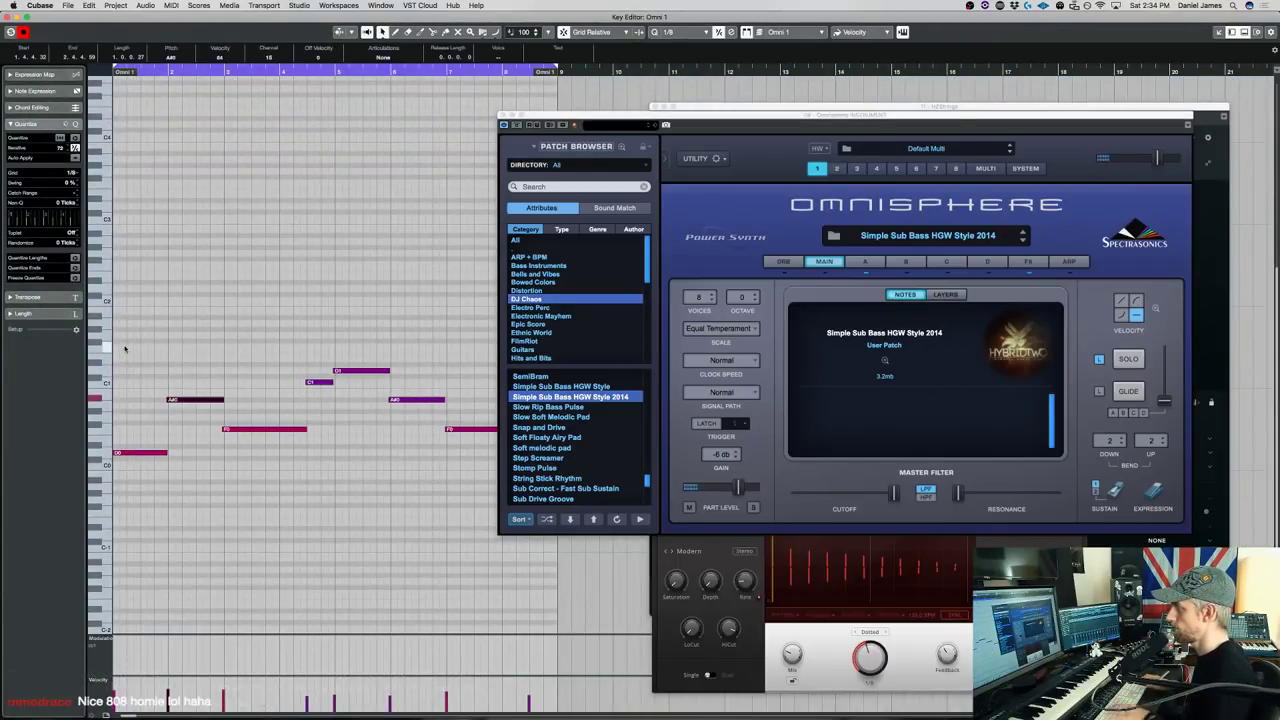
drag(120, 369, 155, 369)
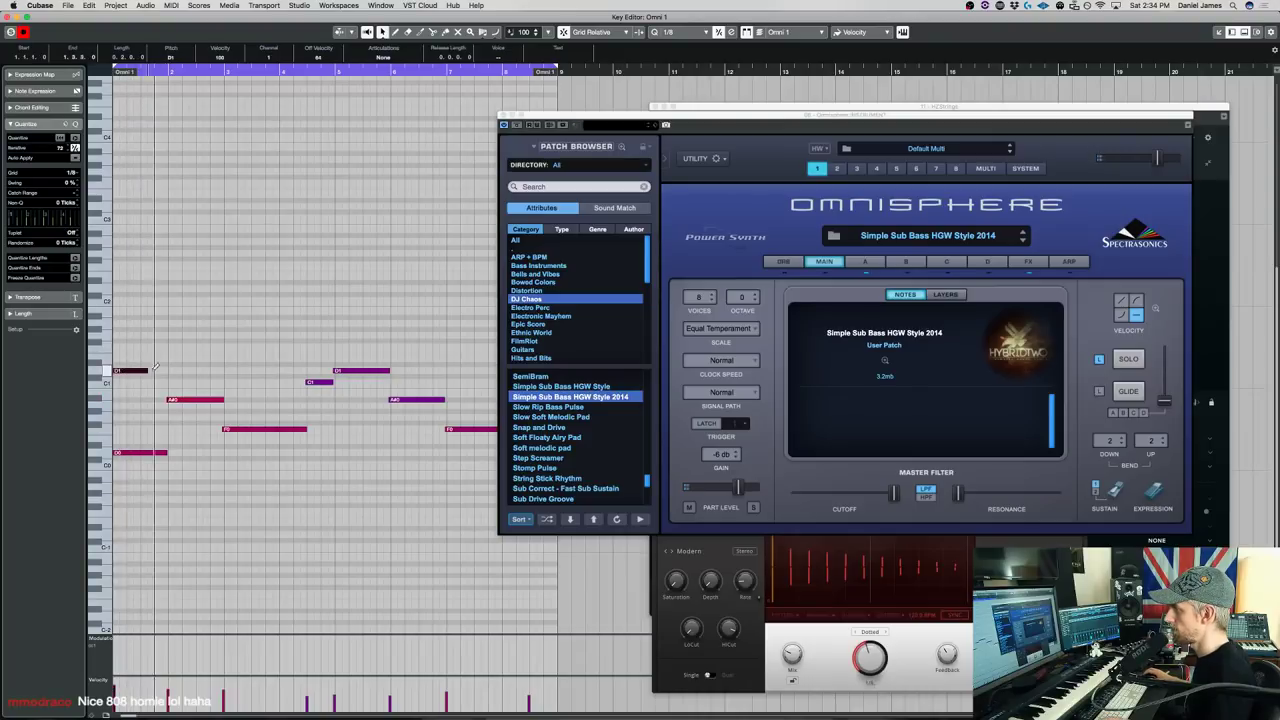
key(space)
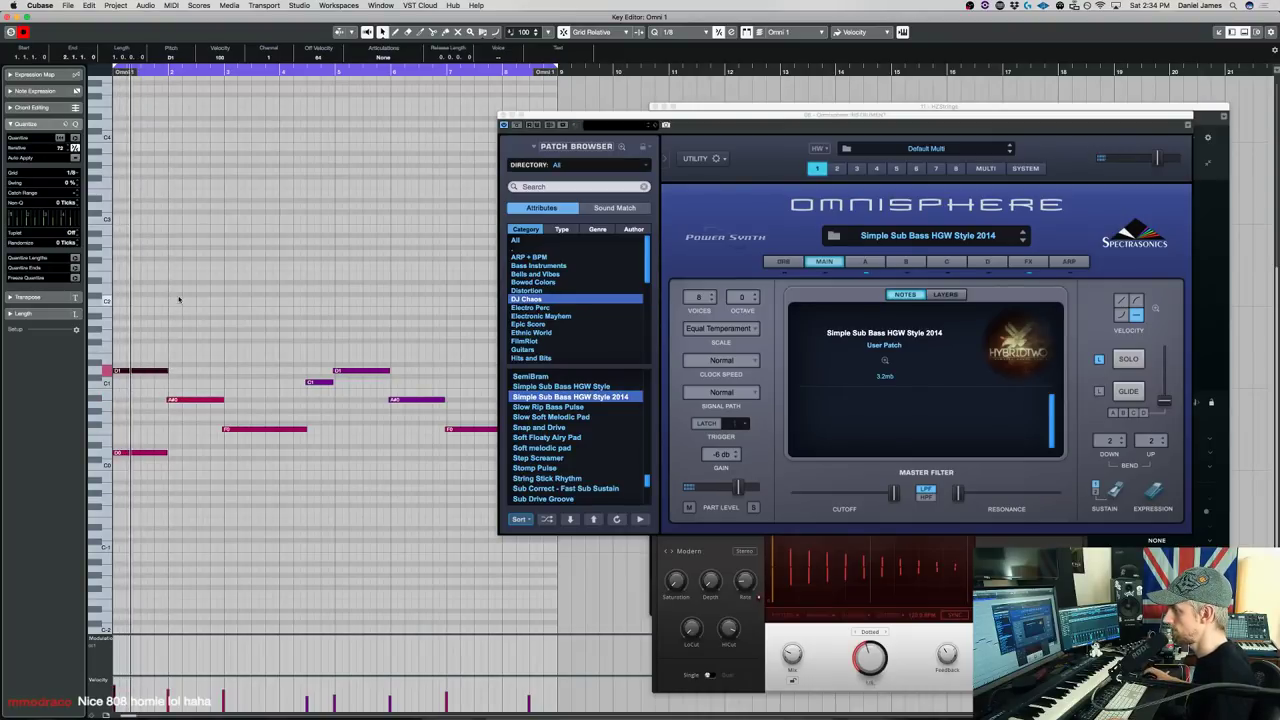
key(ctrl+a)
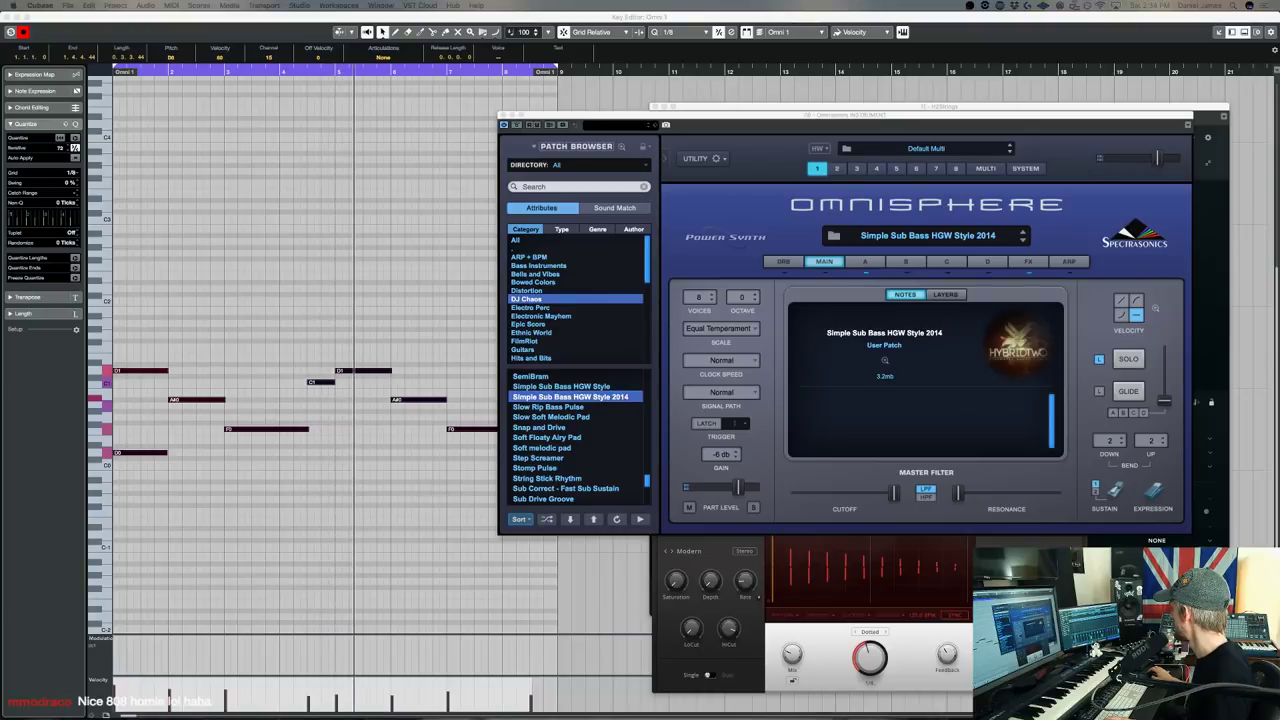
click(431, 291)
key(super+w)
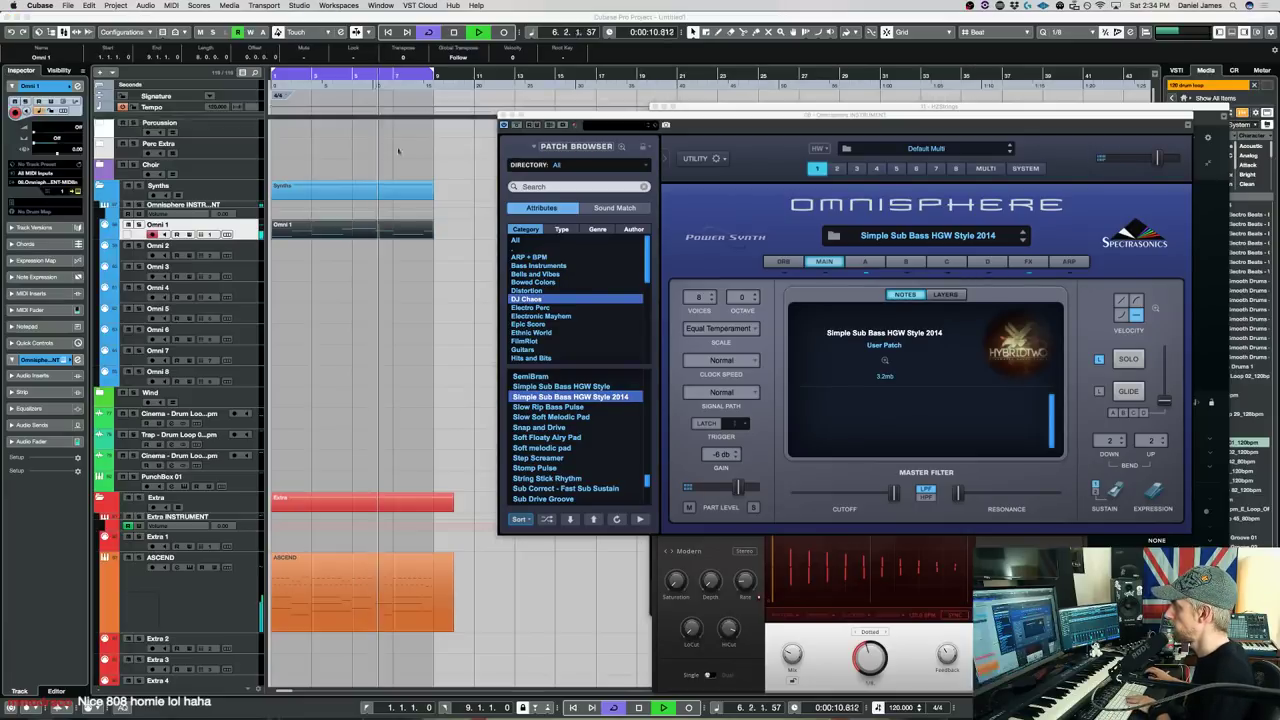
Arm the Strings 1 track and play through the cycle to audition it against the existing parts.
scroll(237, 383, down, 5)
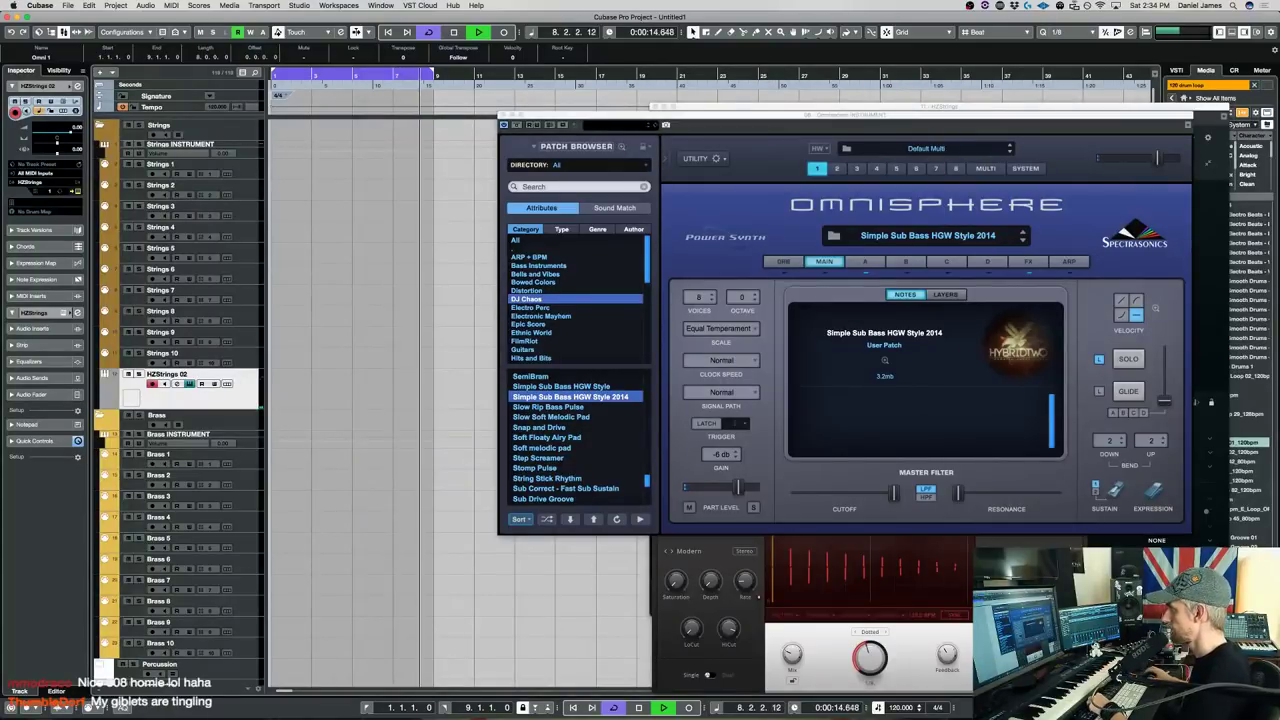
click(236, 152)
click(237, 170)
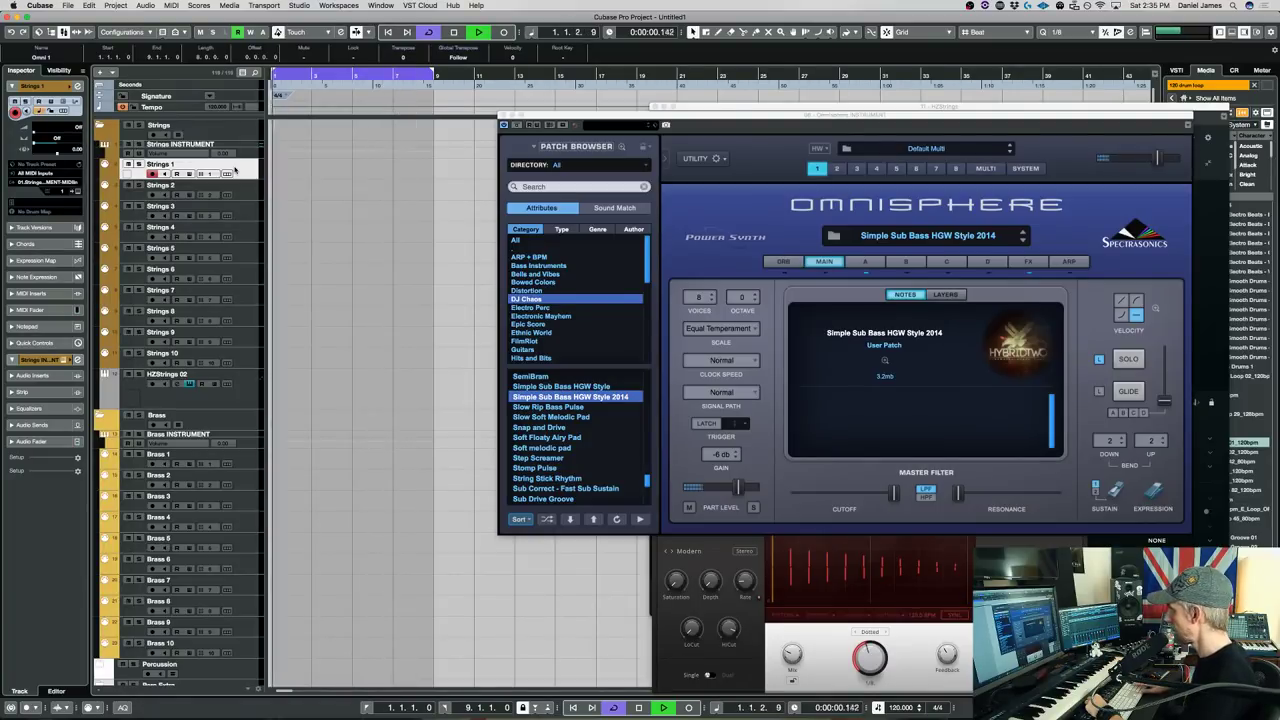
key(space)
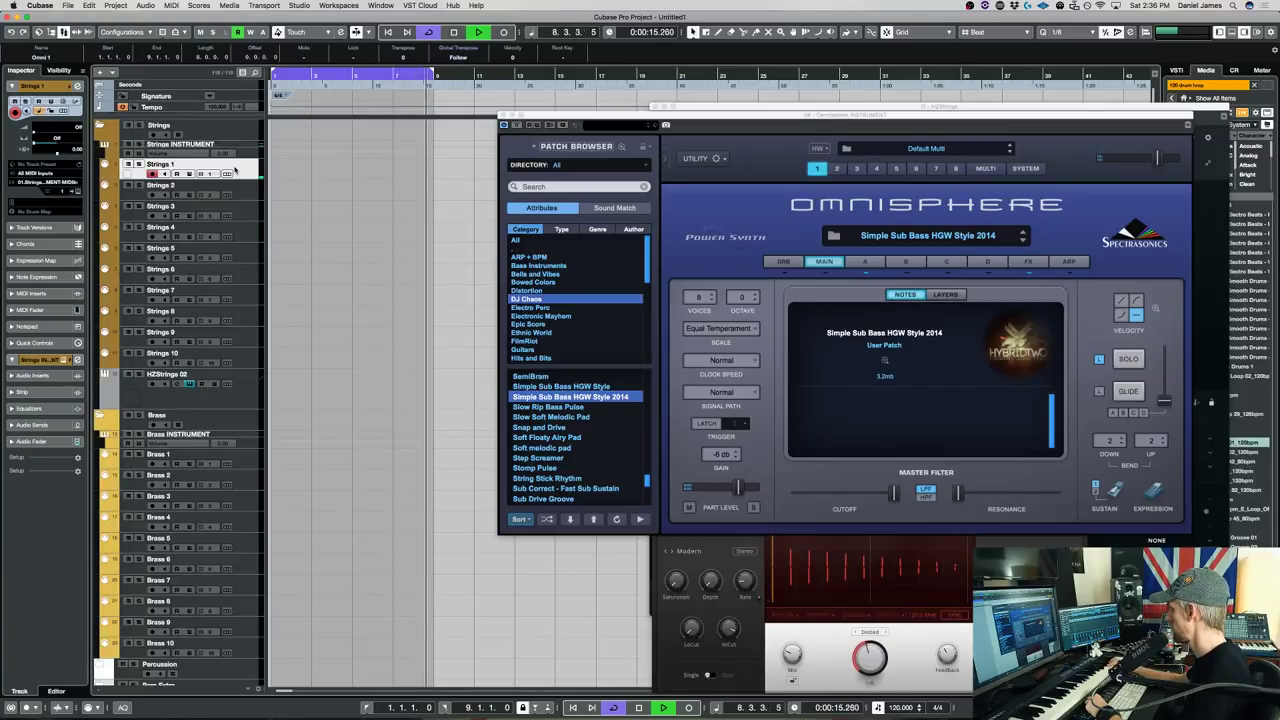
key(space)
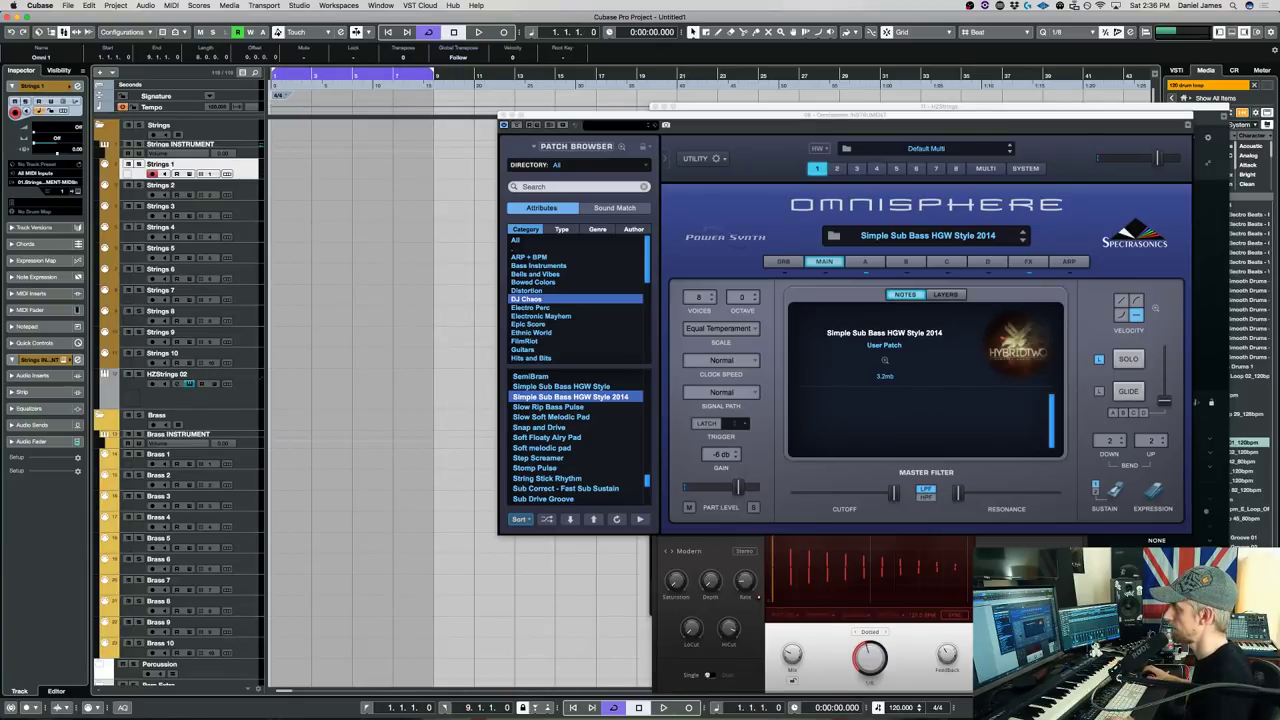
Arm the Extra 1 track above ASCEND and audition it against the cycled playback.
scroll(250, 371, down, 15)
click(238, 360)
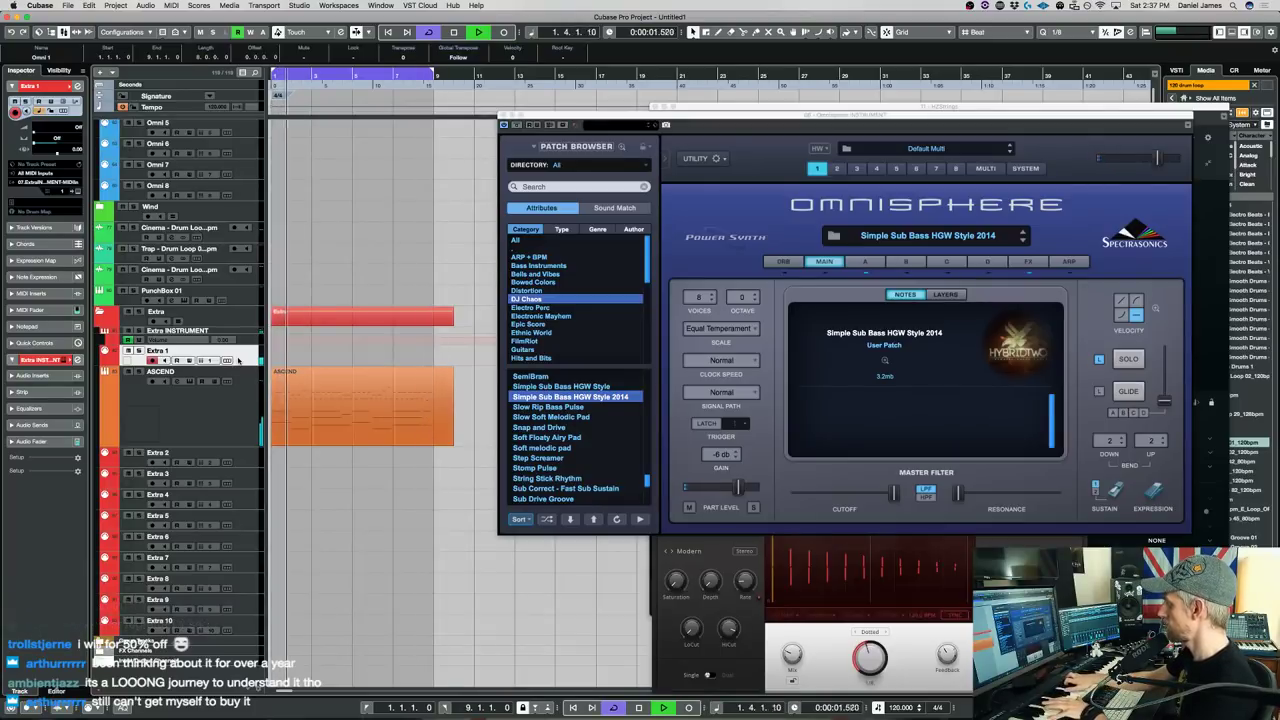
key(space)
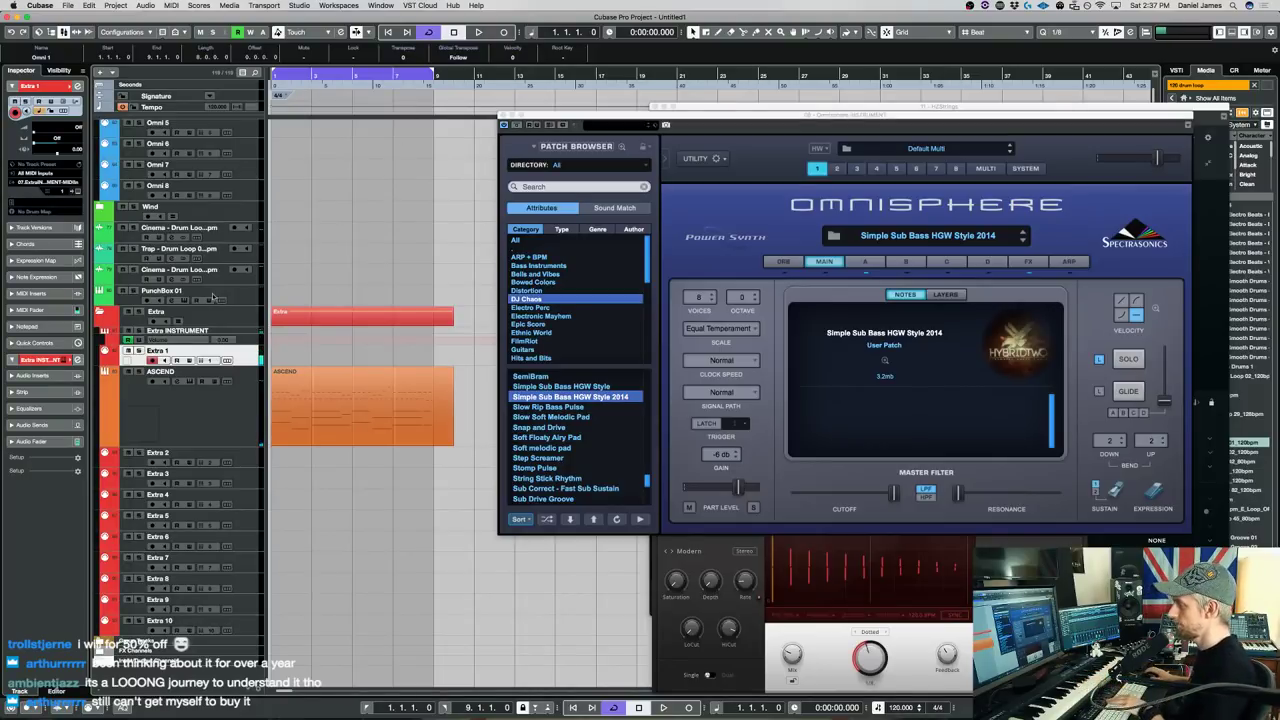
Open the Omni 1 and ASCEND parts together in the Key Editor, transpose all their notes down one semitone, and play back with Extra 1 armed.
click(222, 432)
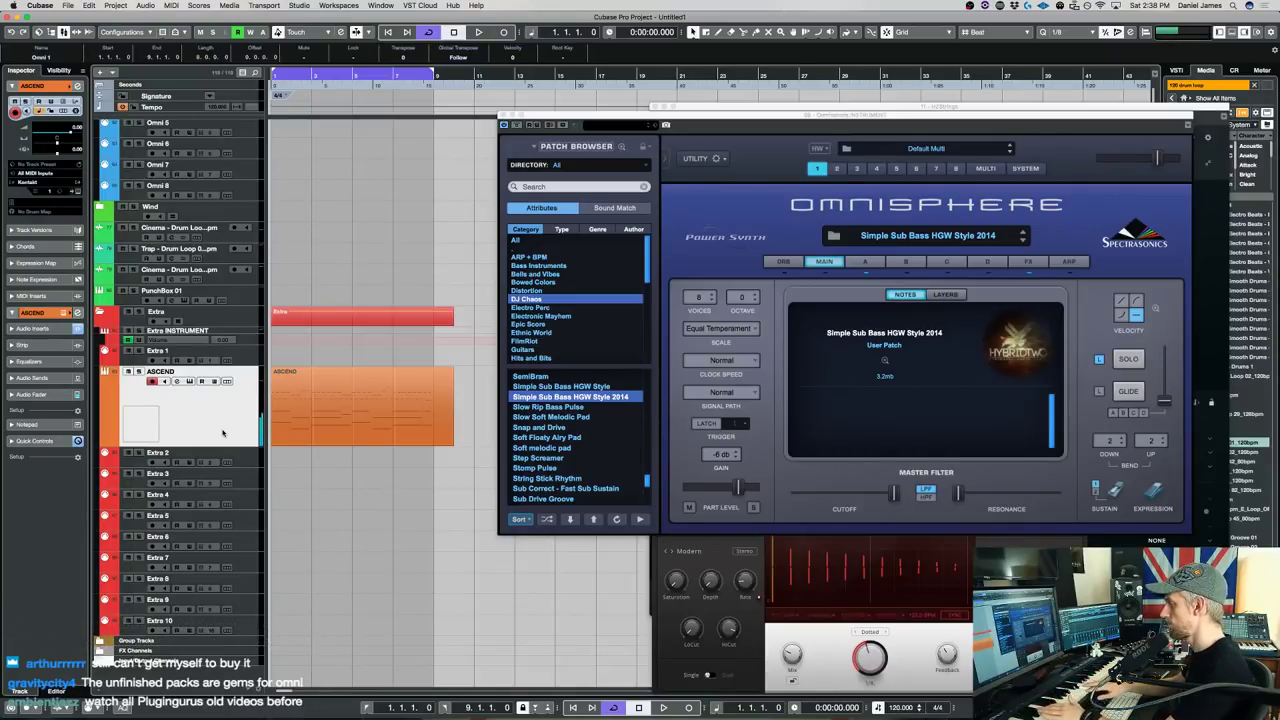
double_click(440, 430)
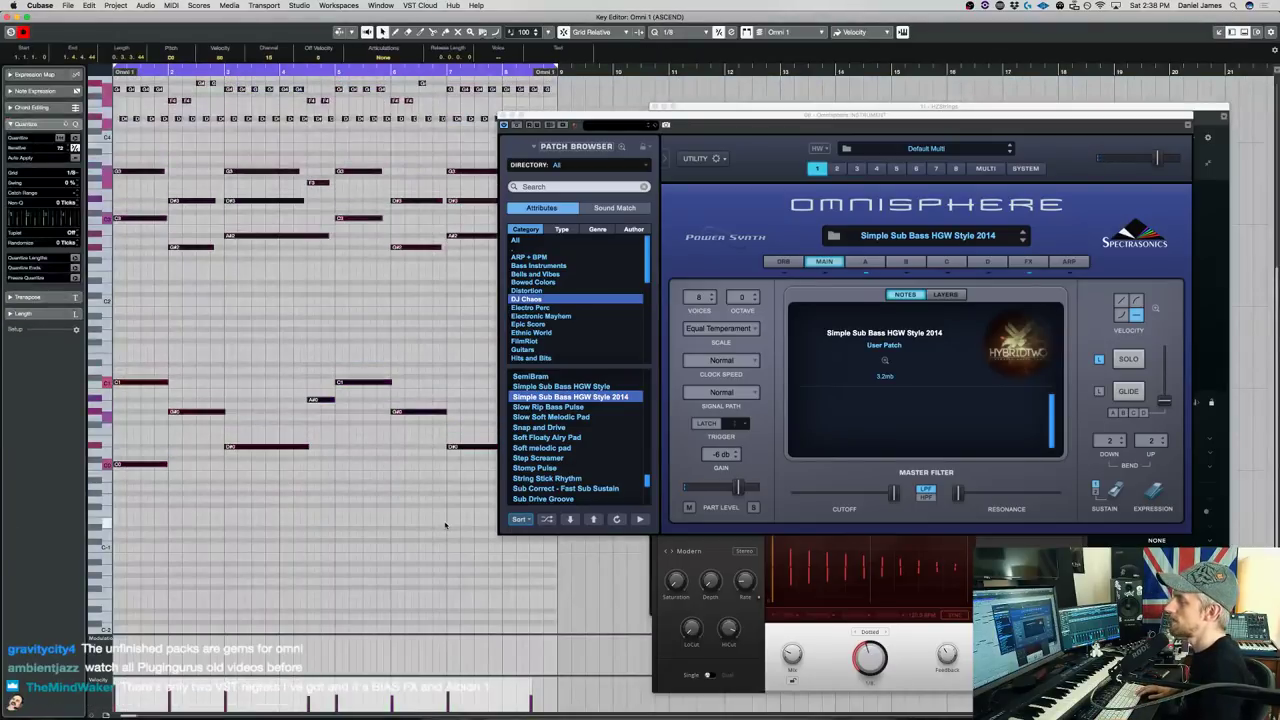
key(Down)
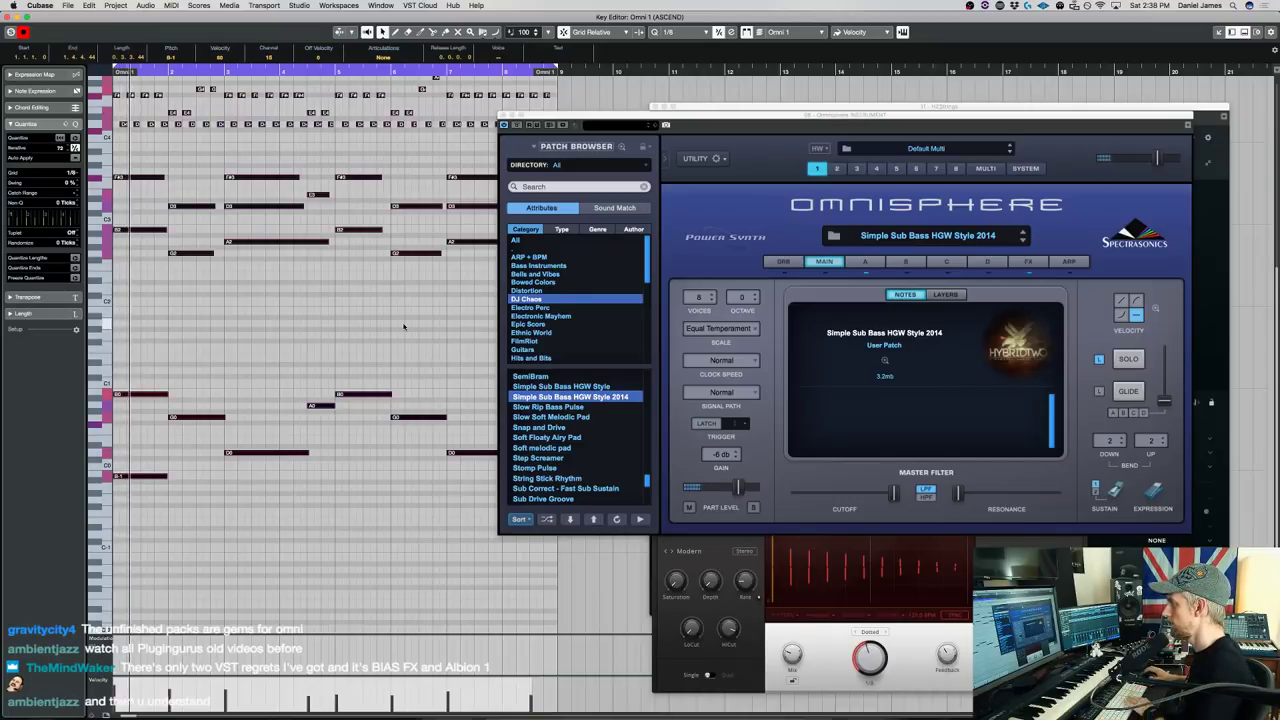
key(Return)
click(244, 349)
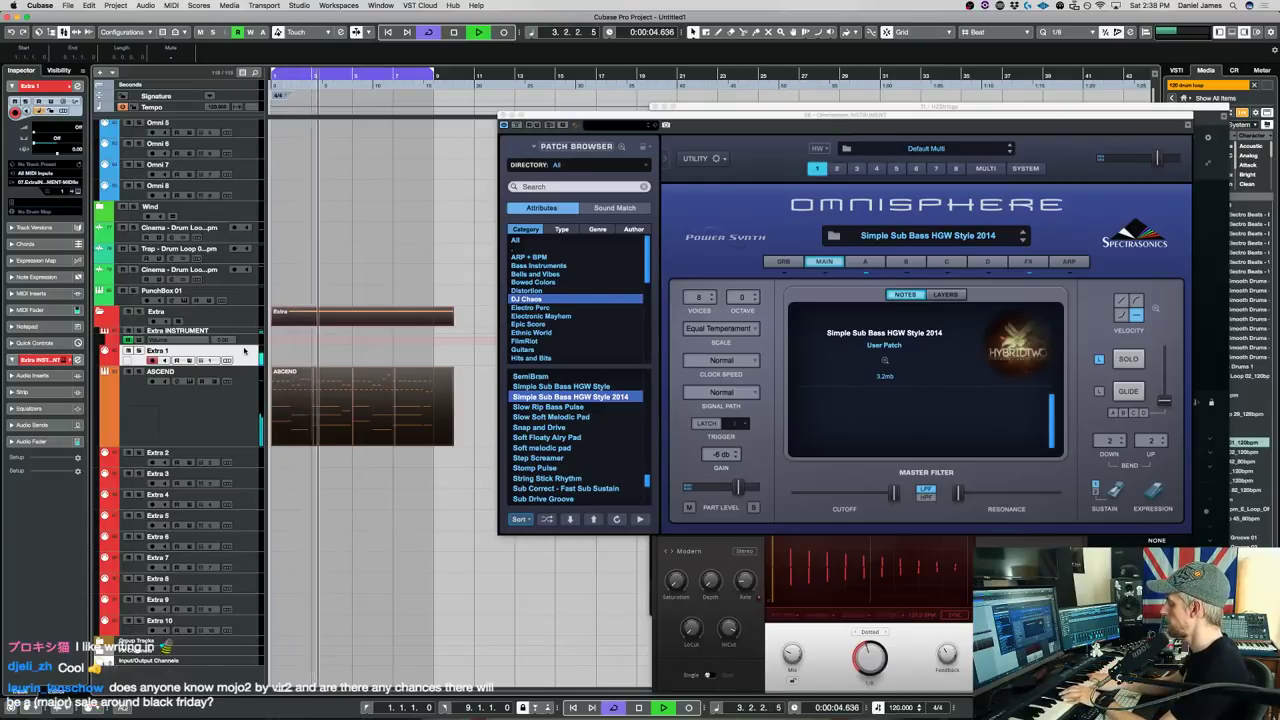
key(space)
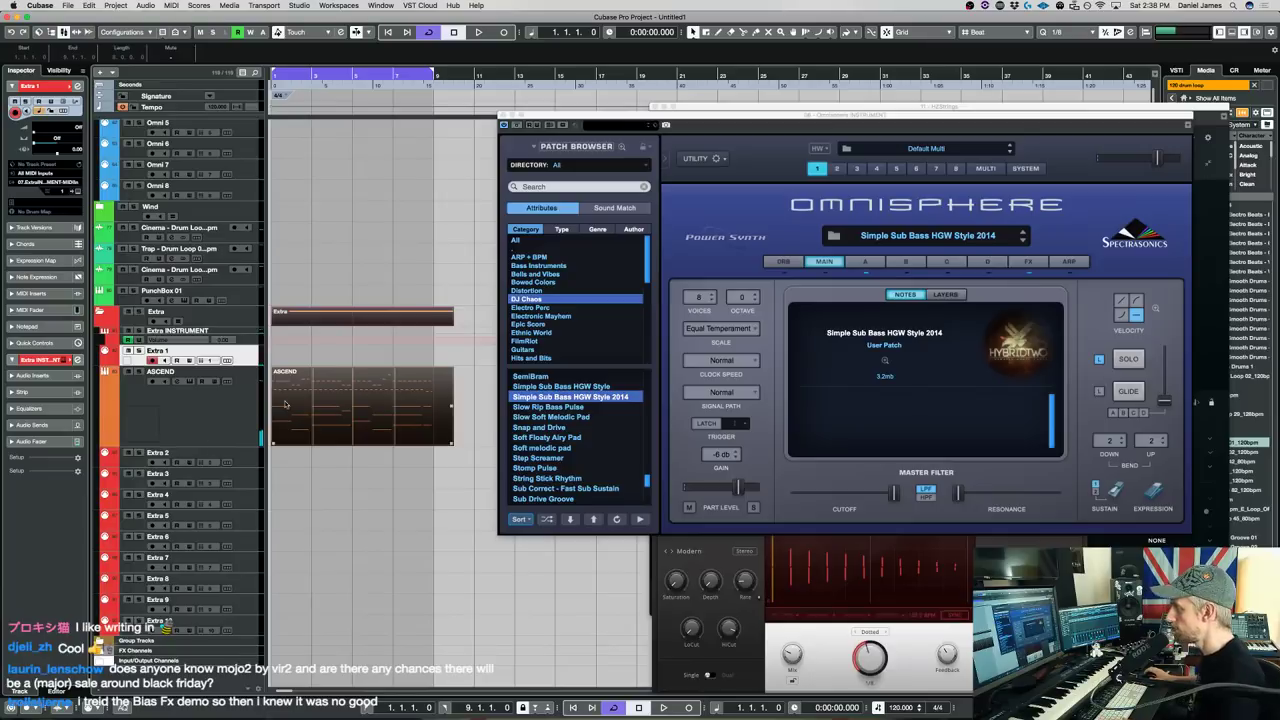
Open the ASCEND track's Kontakt instrument, load the Perpetual Flow (Arp) snapshot from Rhythmic Melodic, and audition it with the cycle.
click(216, 420)
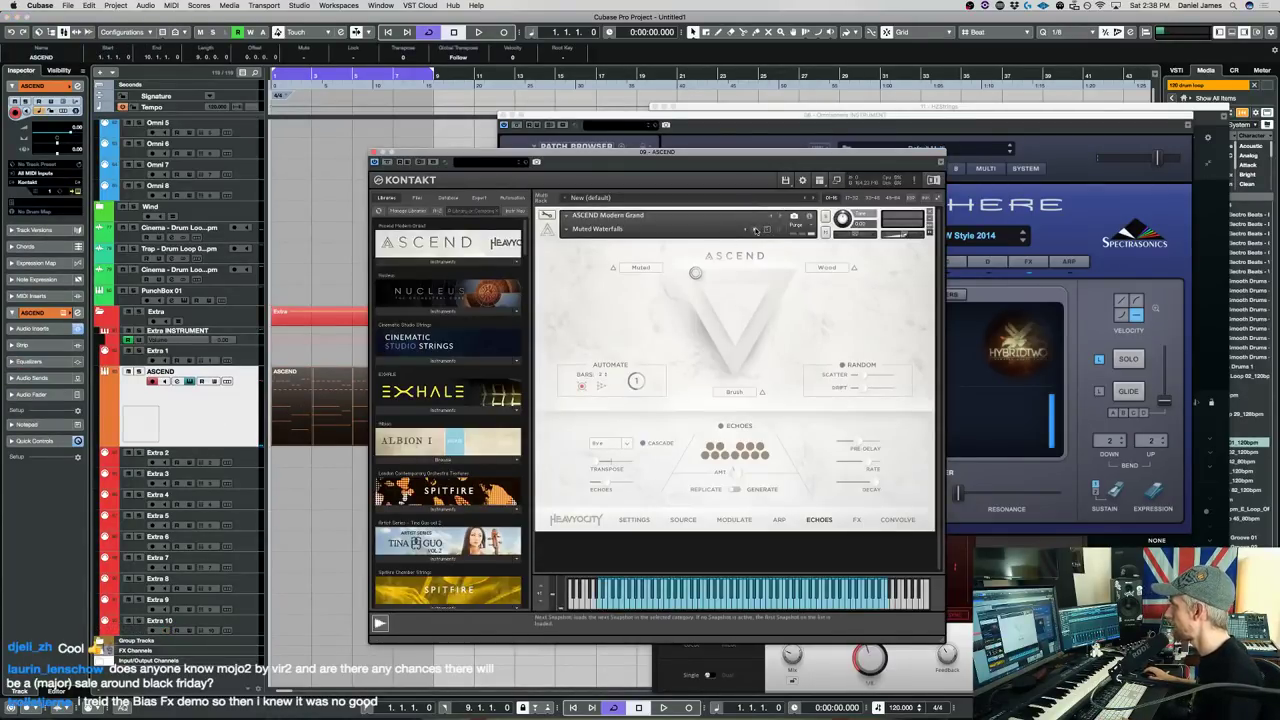
click(755, 230)
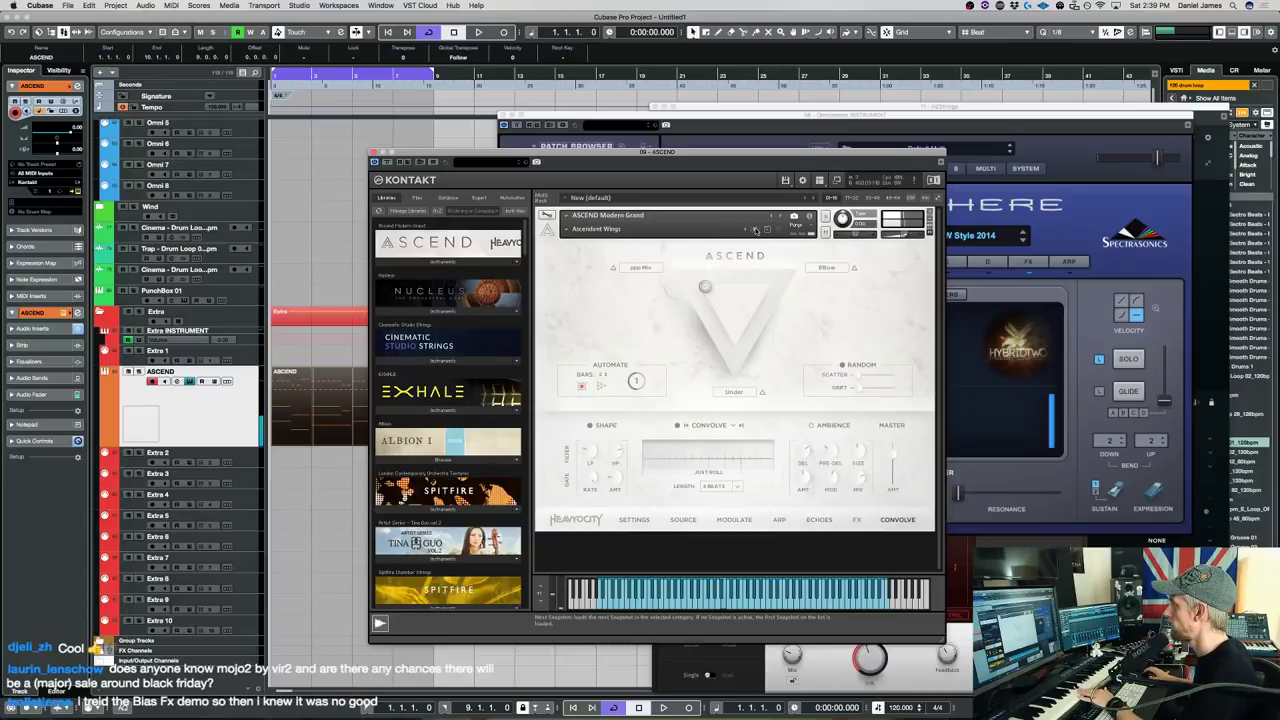
click(567, 231)
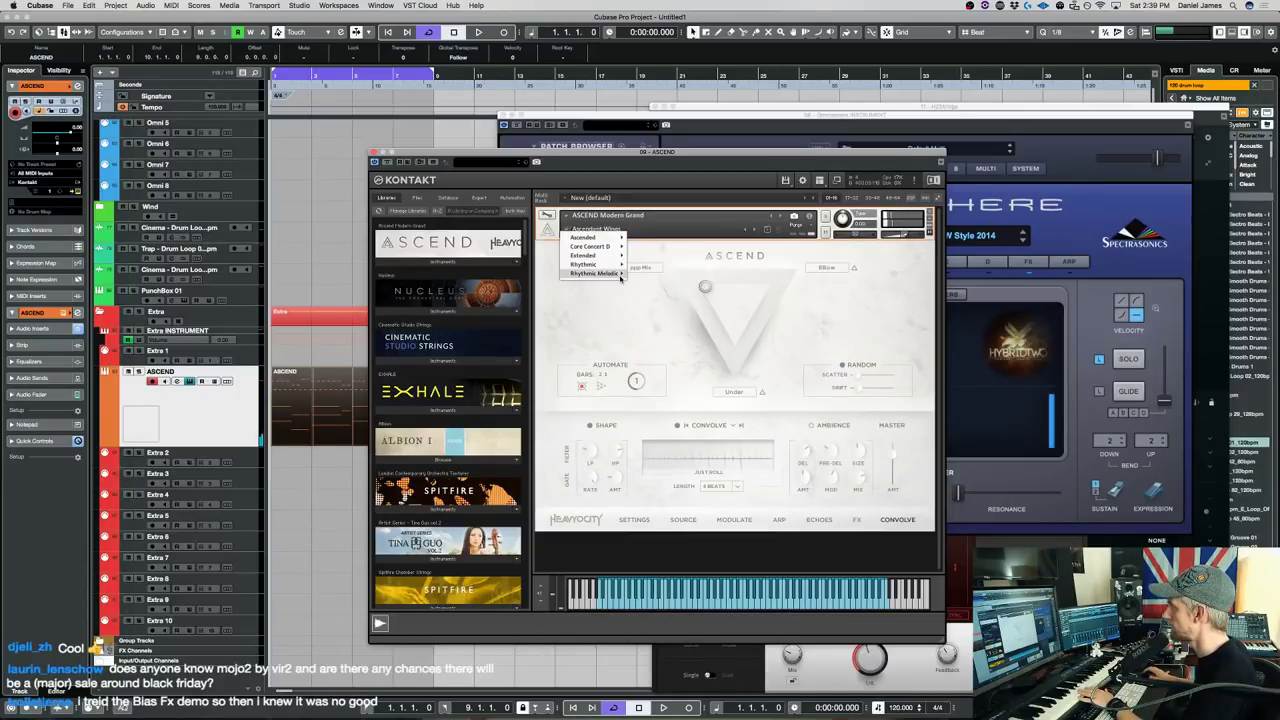
mouse_move(617, 276)
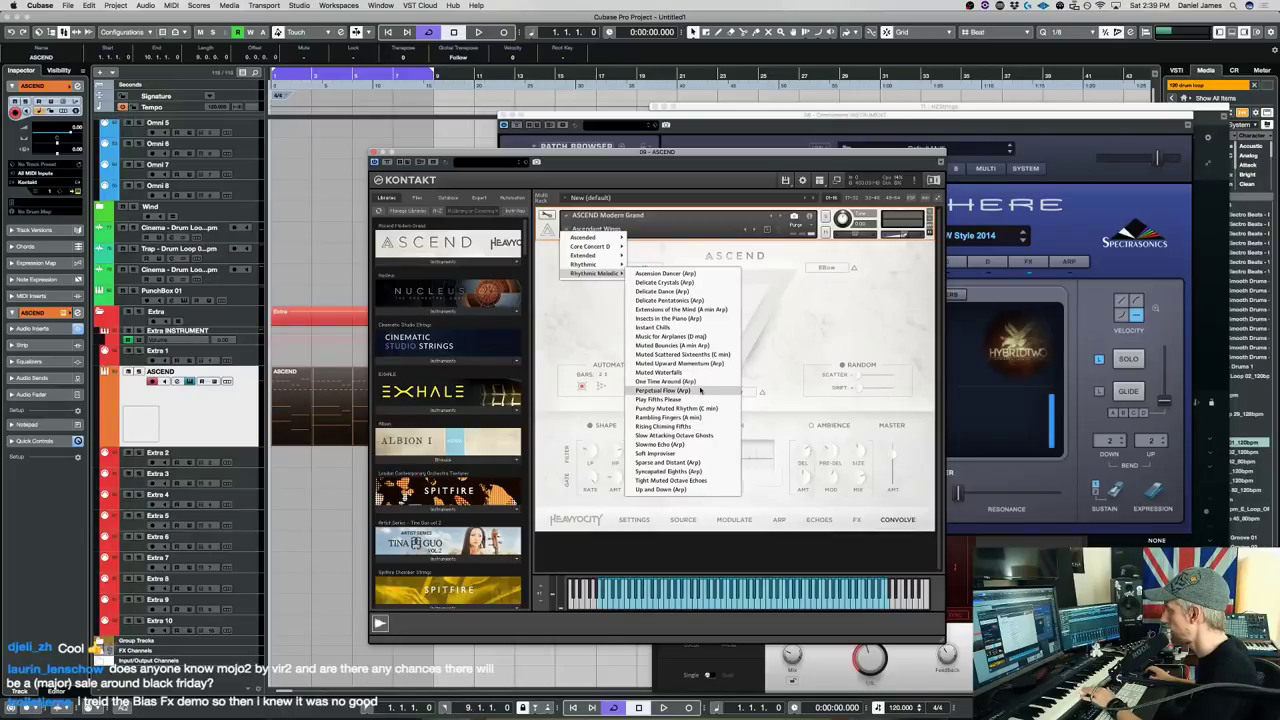
click(700, 390)
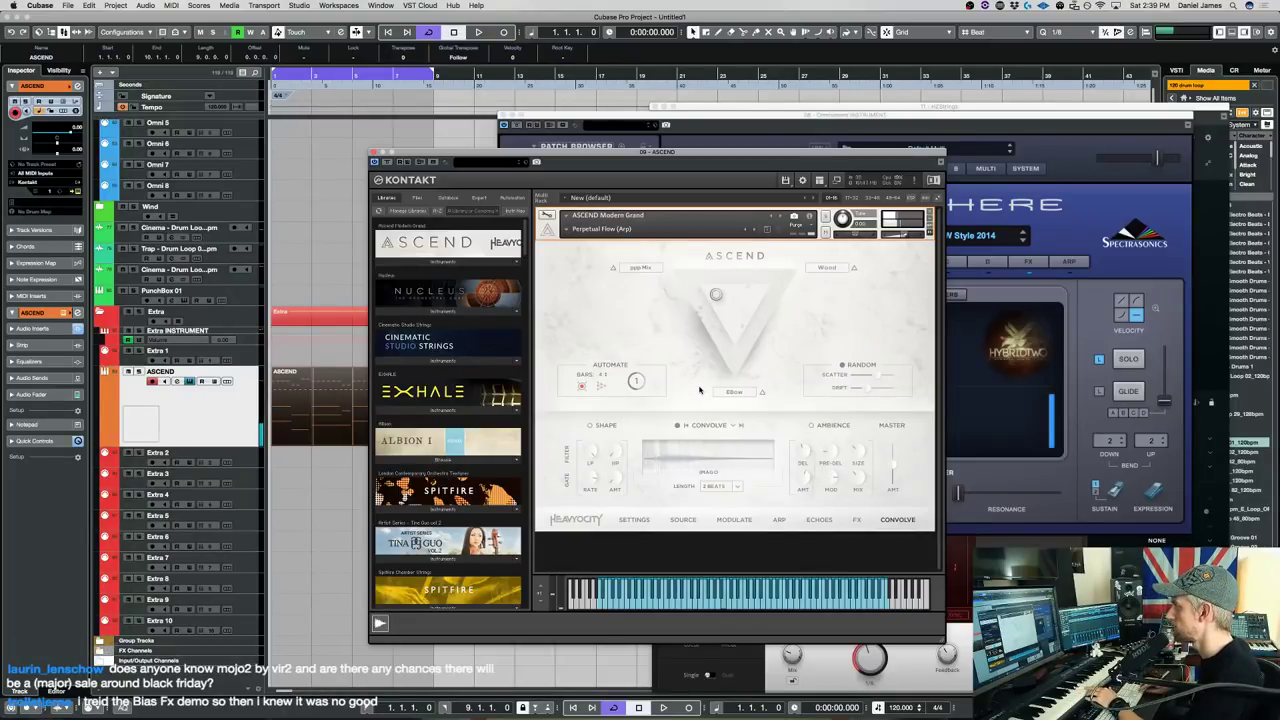
key(space)
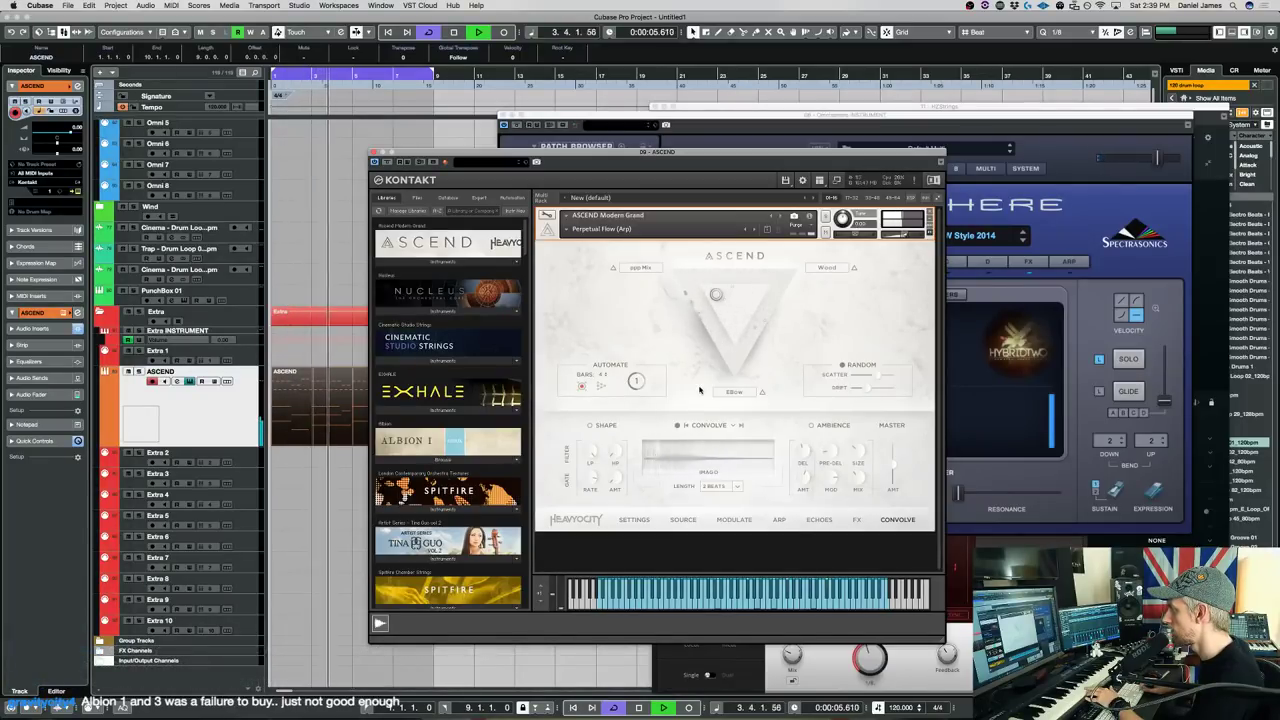
key(space)
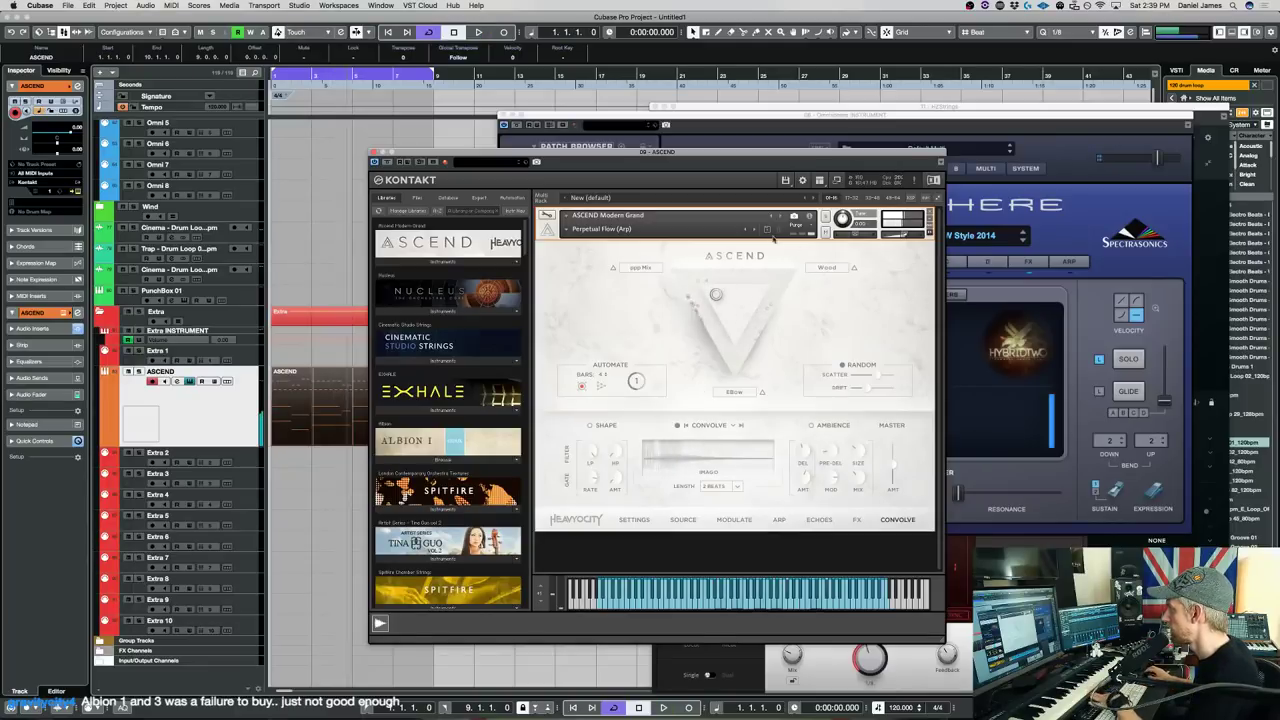
Step through the following ASCEND snapshots to Slow Attacking Octave Ghosts and play the cycle with it.
click(754, 232)
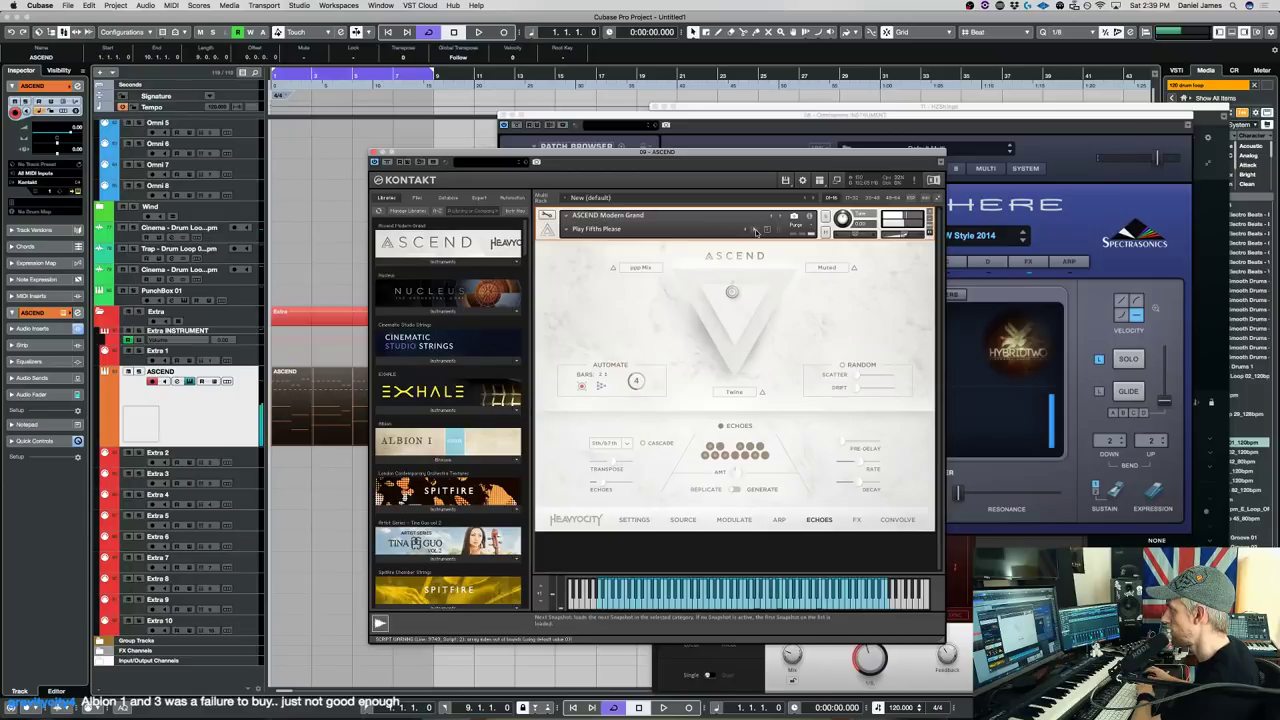
click(756, 232)
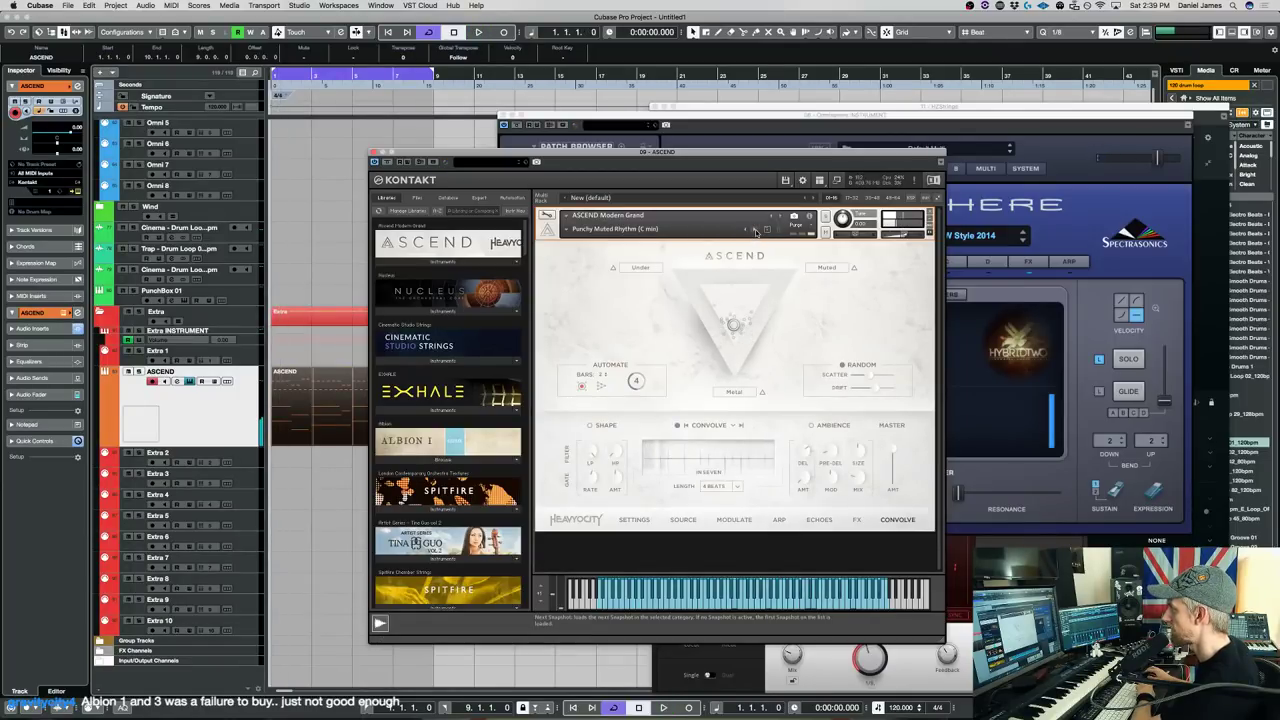
click(756, 232)
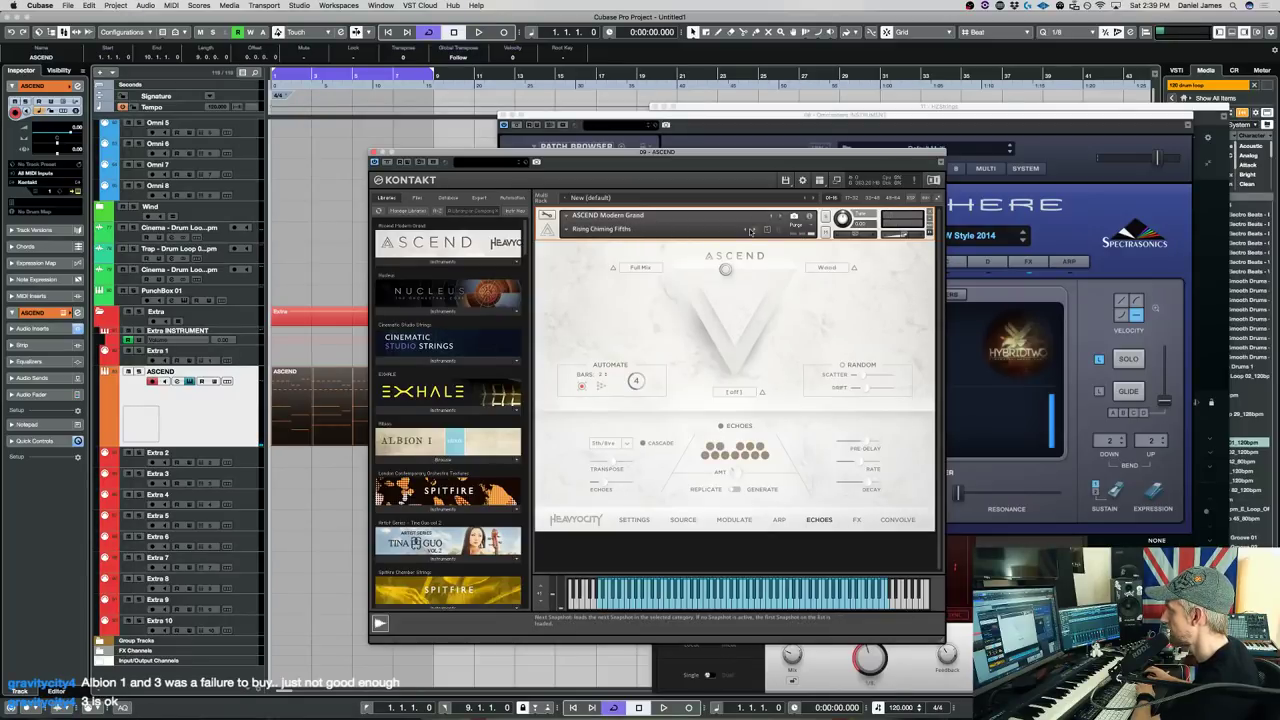
click(563, 229)
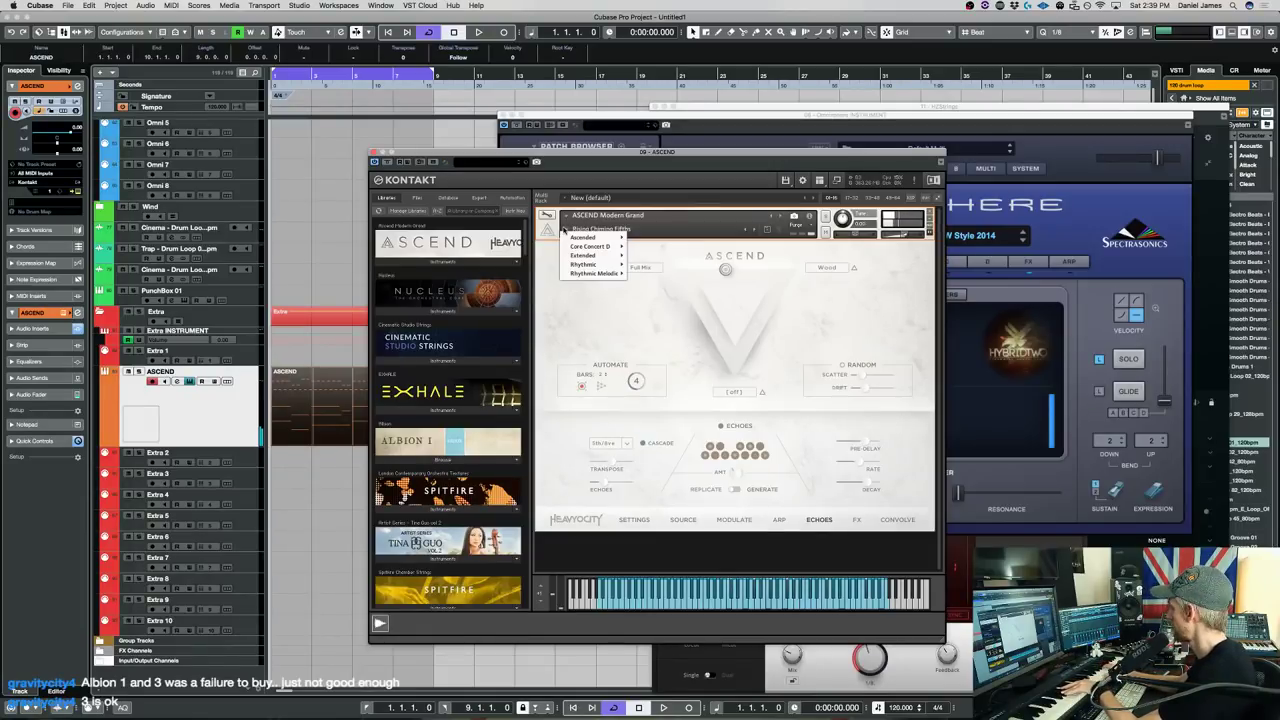
click(765, 235)
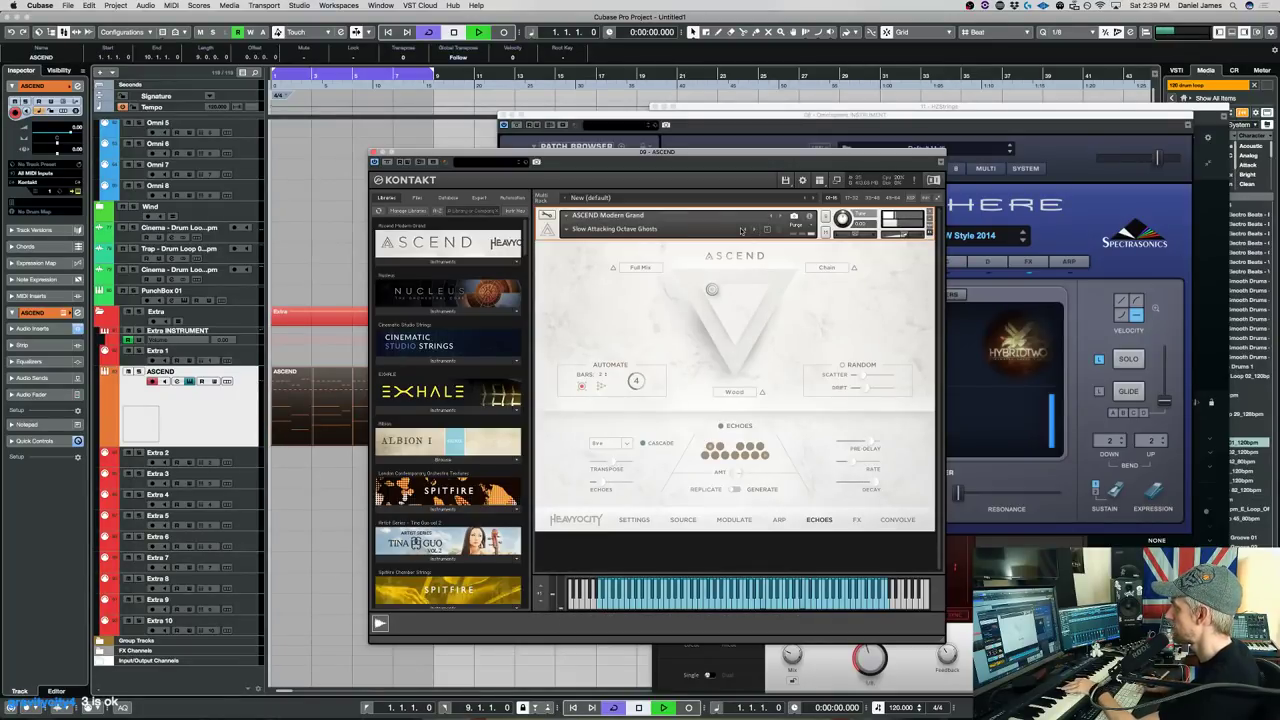
key(space)
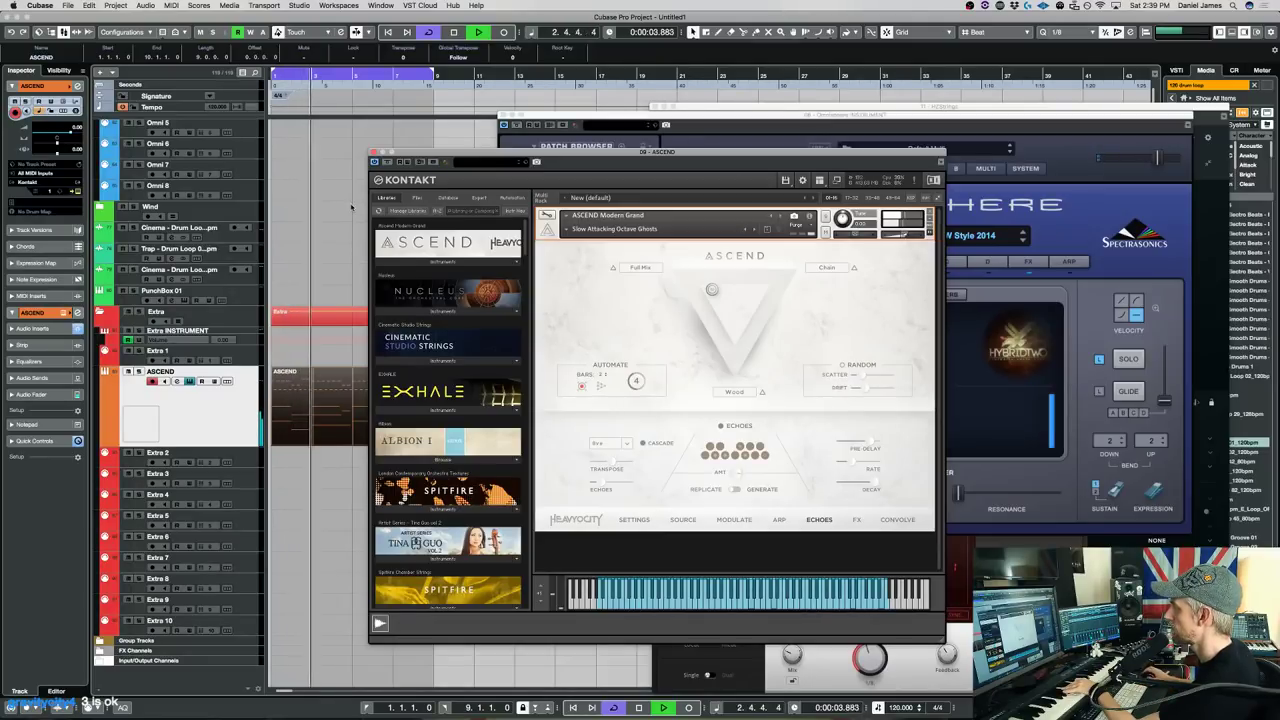
During playback, show the Chain and Wood layer controls and examine the Source and Convolve pages of ASCEND.
click(828, 268)
click(763, 391)
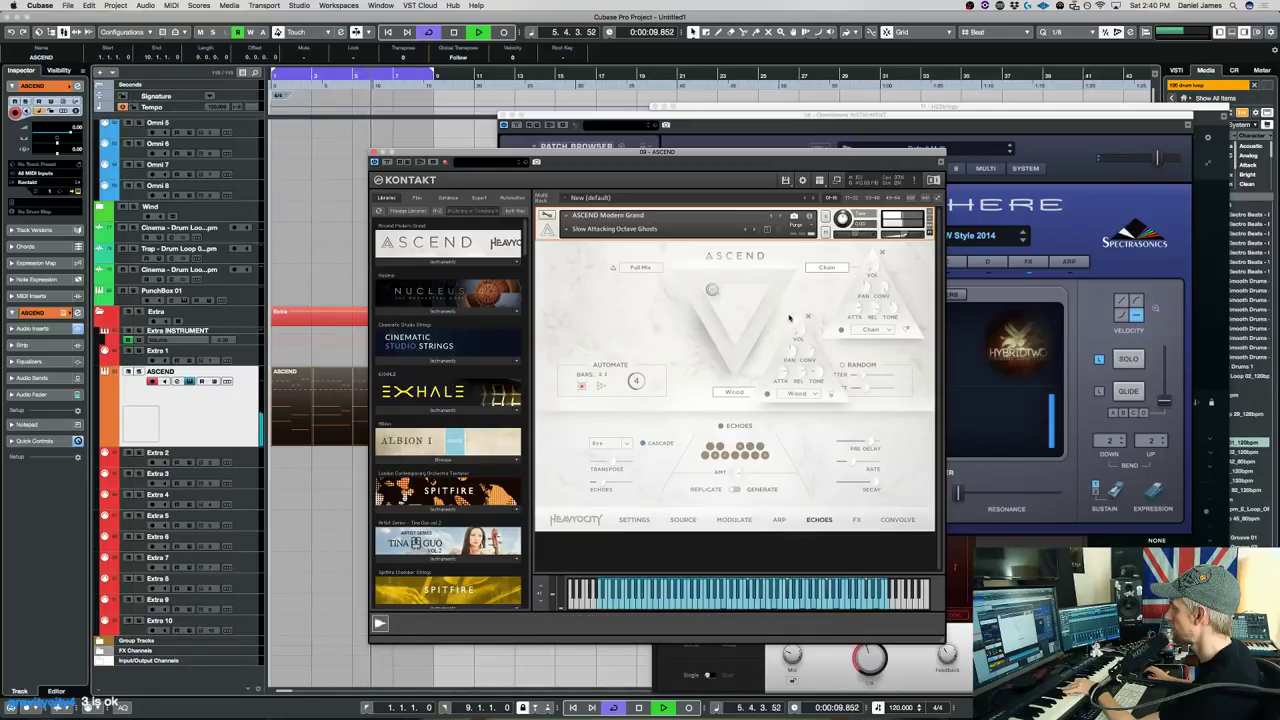
click(684, 521)
click(897, 519)
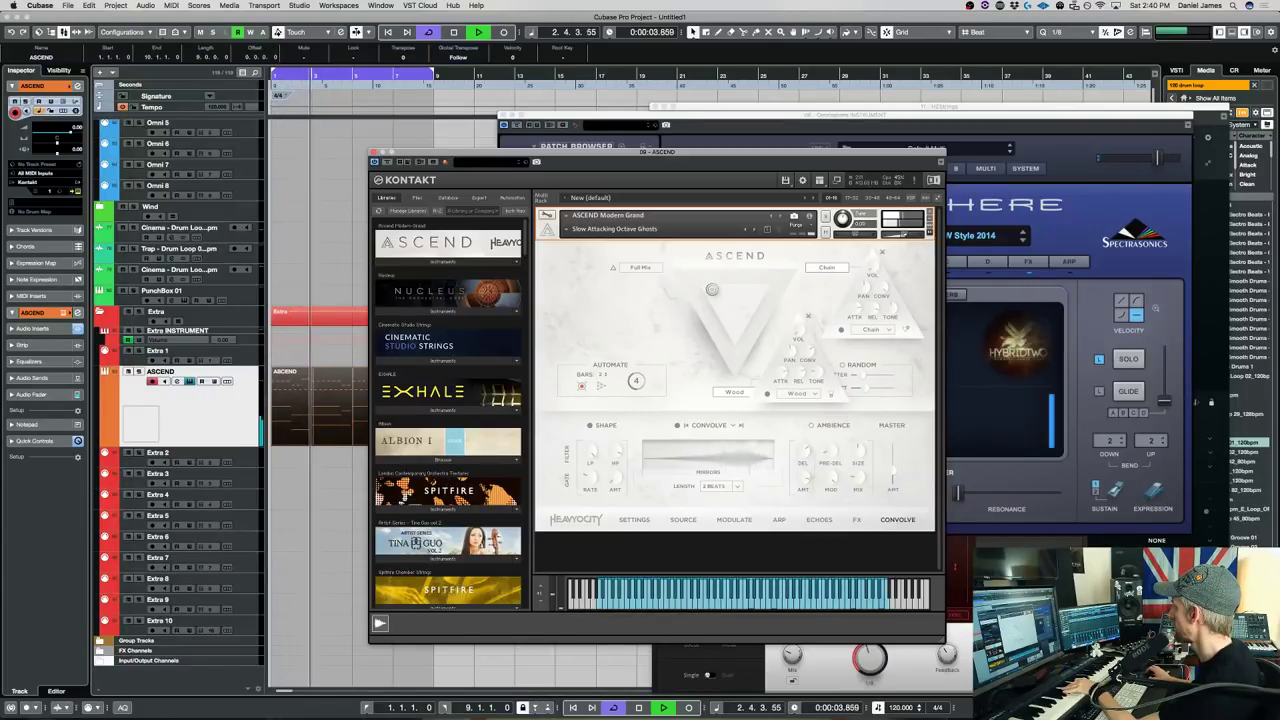
Switch to Finder and bring the Tiks 80bpm loop in at bar 1 on a new audio track above ASCEND, using musical mode, and play it.
key(super+Tab)
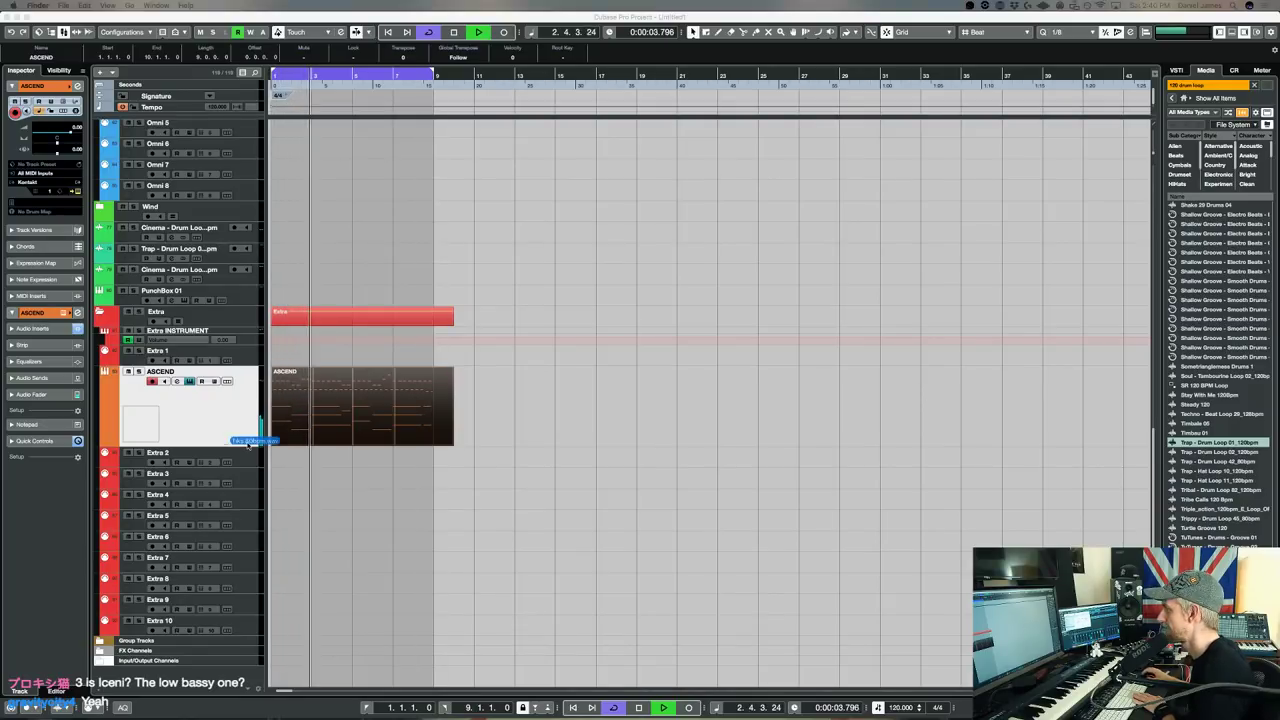
click(317, 370)
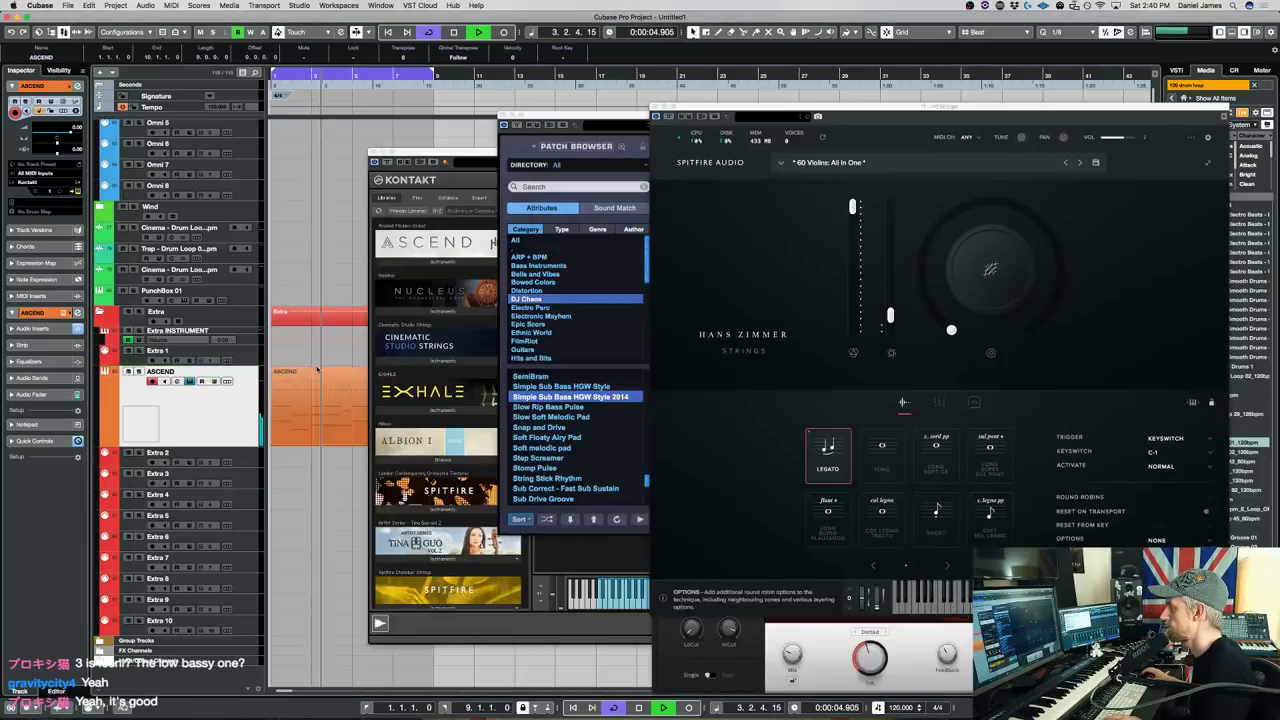
drag(330, 365, 330, 368)
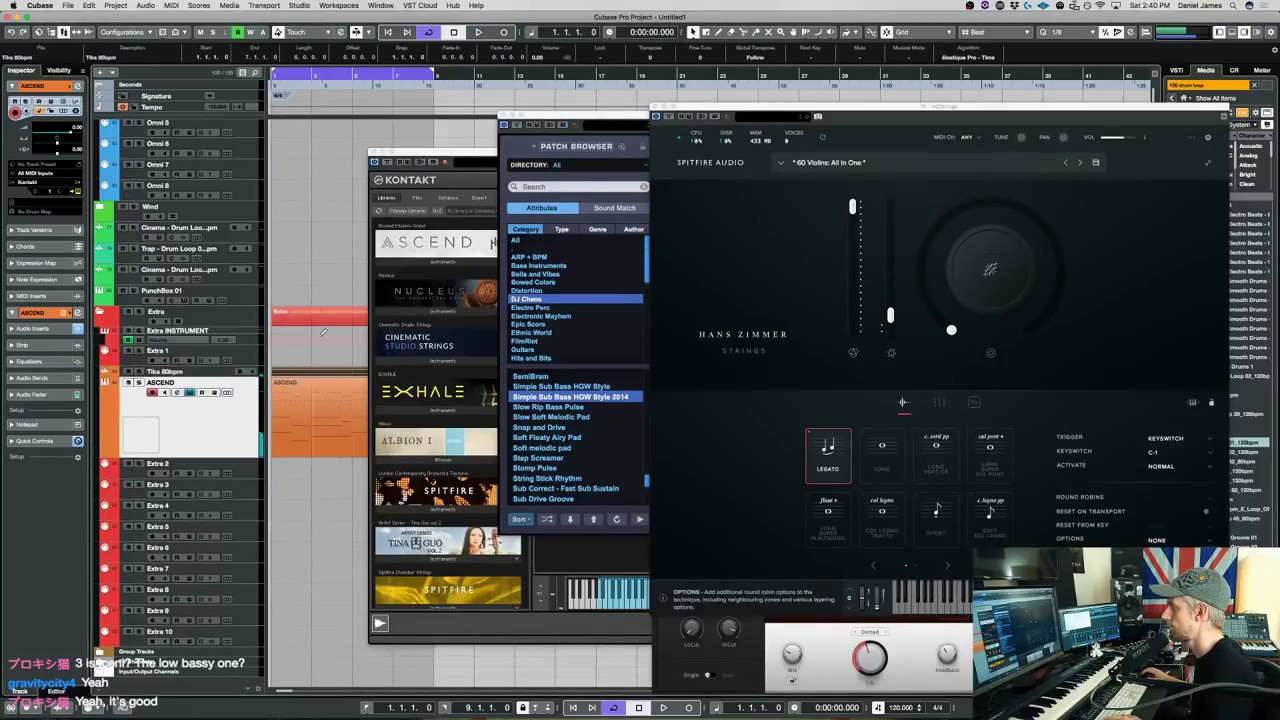
key(space)
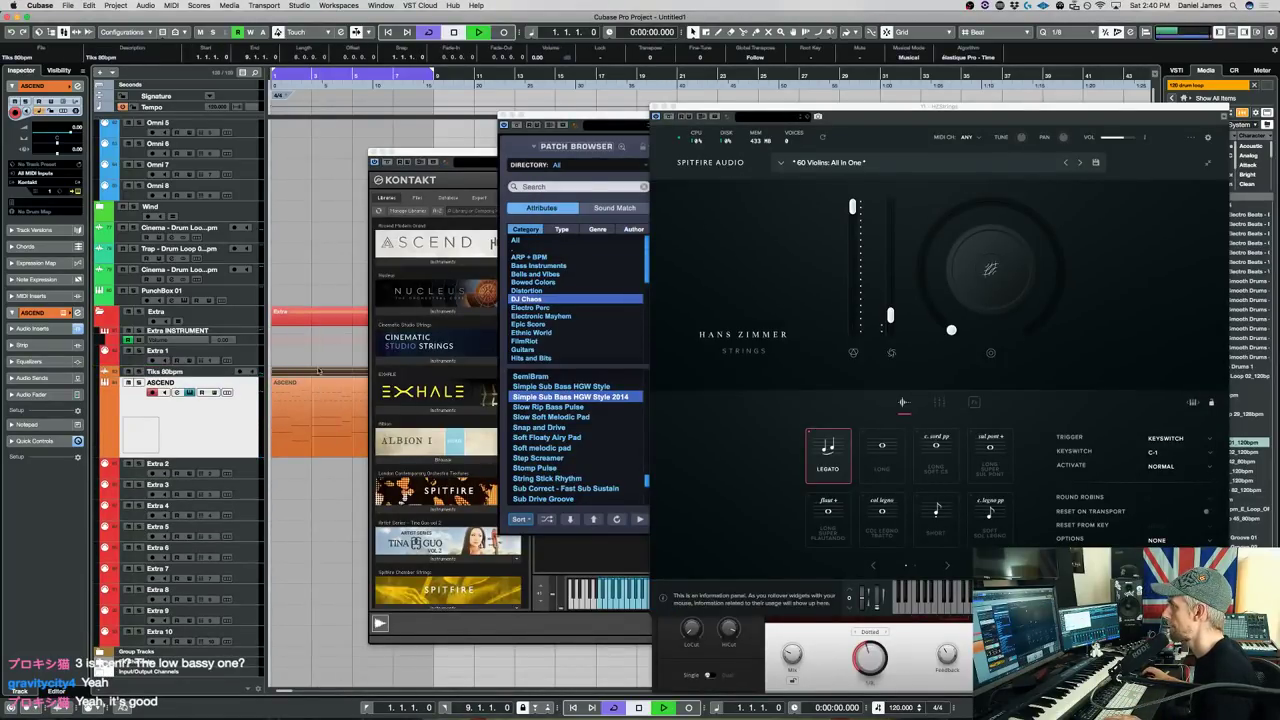
Inspect the Tiks 80bpm event in the Sample Editor, return playback to the start, and close the editor.
key(Return)
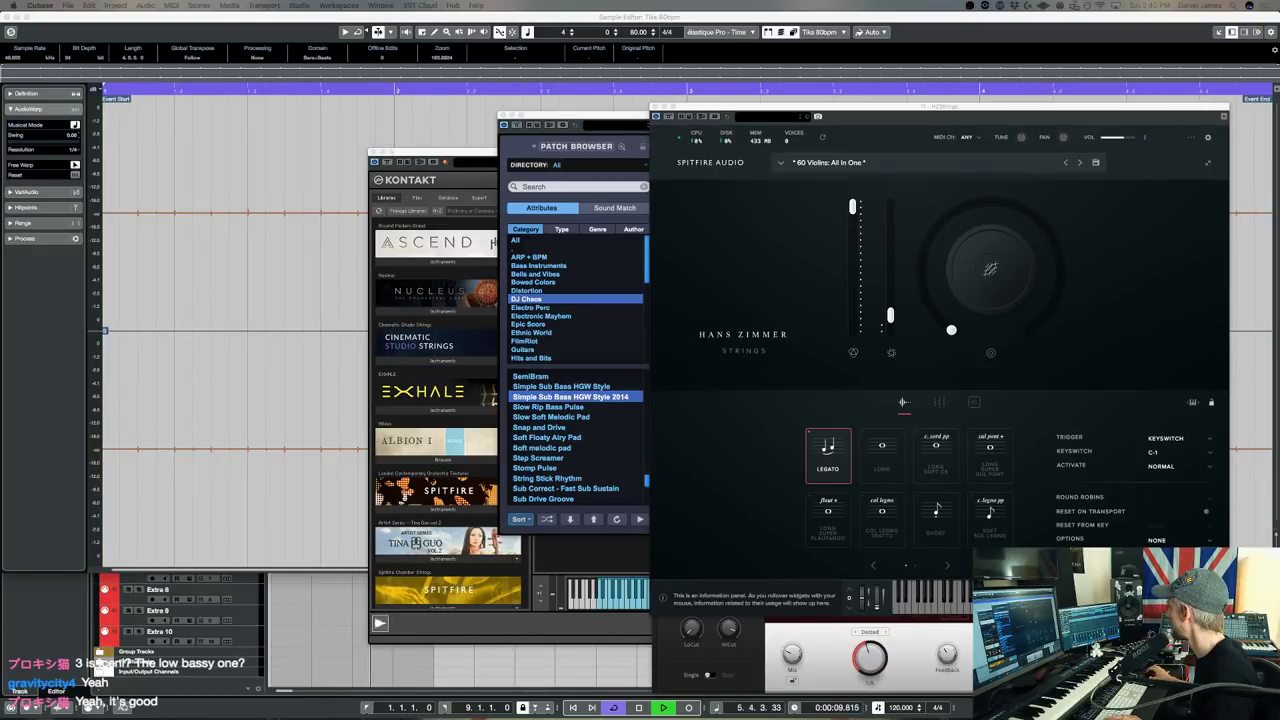
key(KP_Decimal)
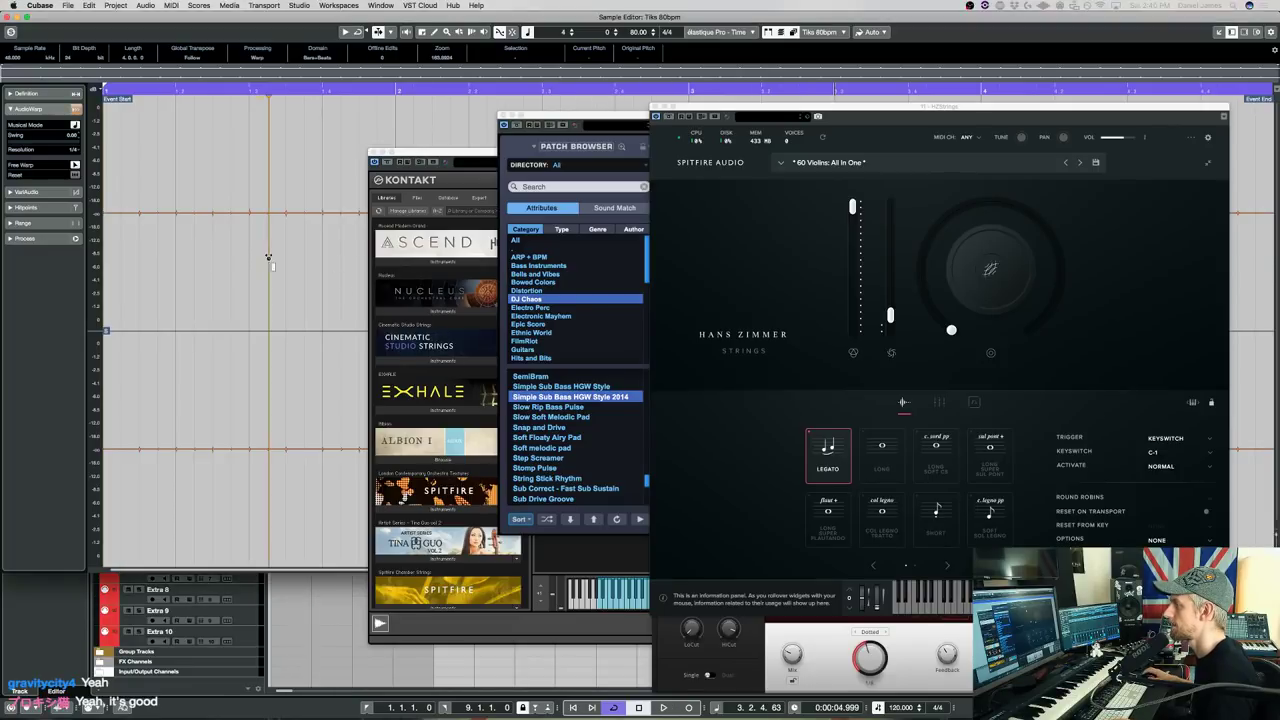
key(space)
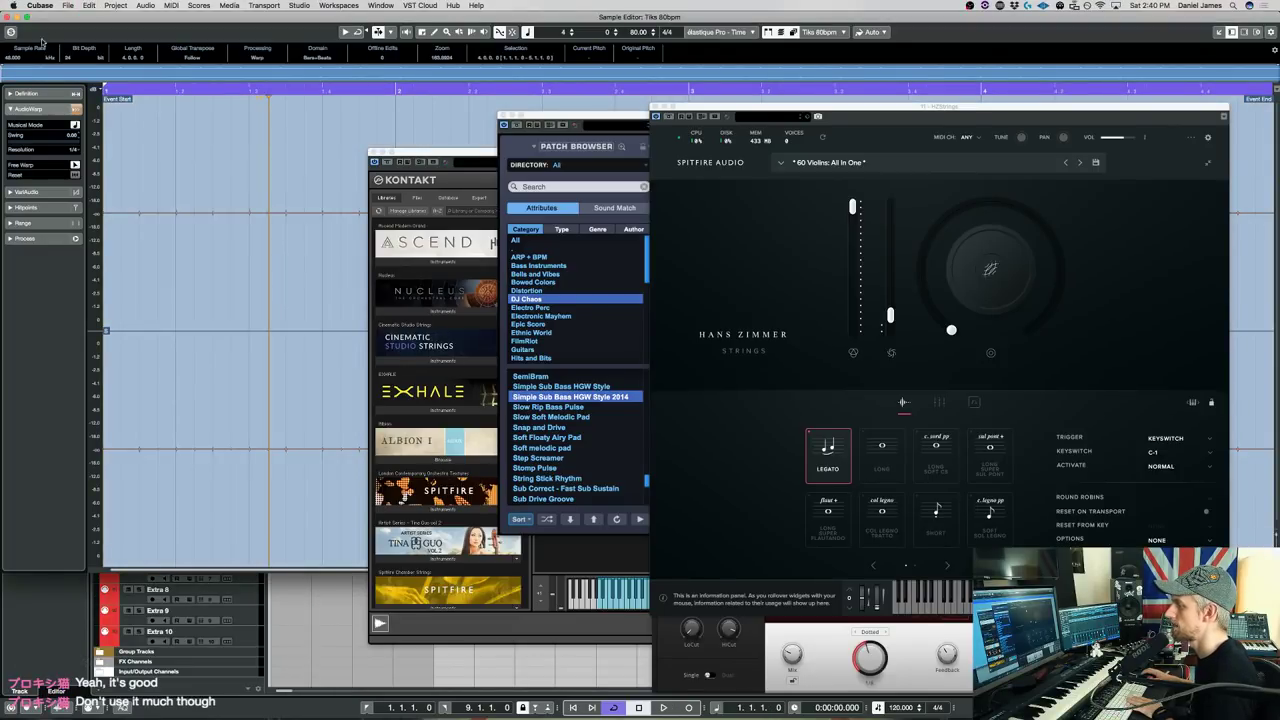
click(10, 21)
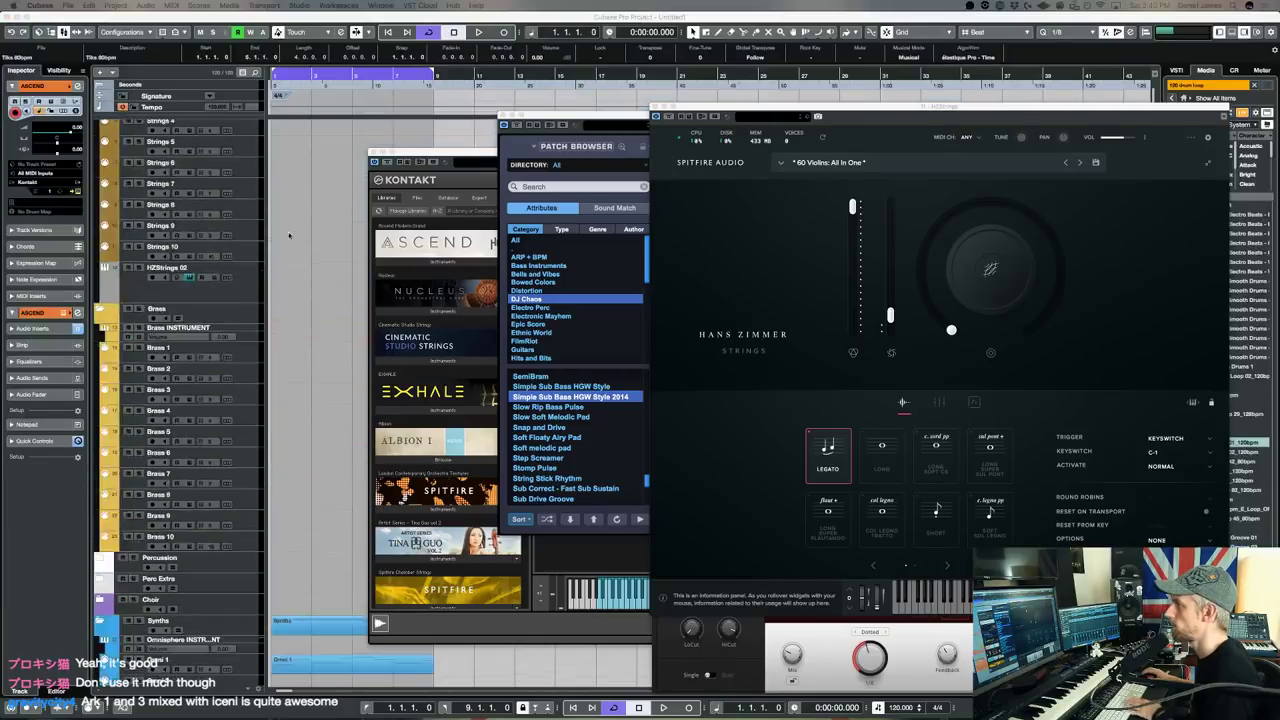
Load the ALB Horns & Trombones Longs EQd patch from Albion I into the Kontakt instance of the Brass 1 track.
click(242, 357)
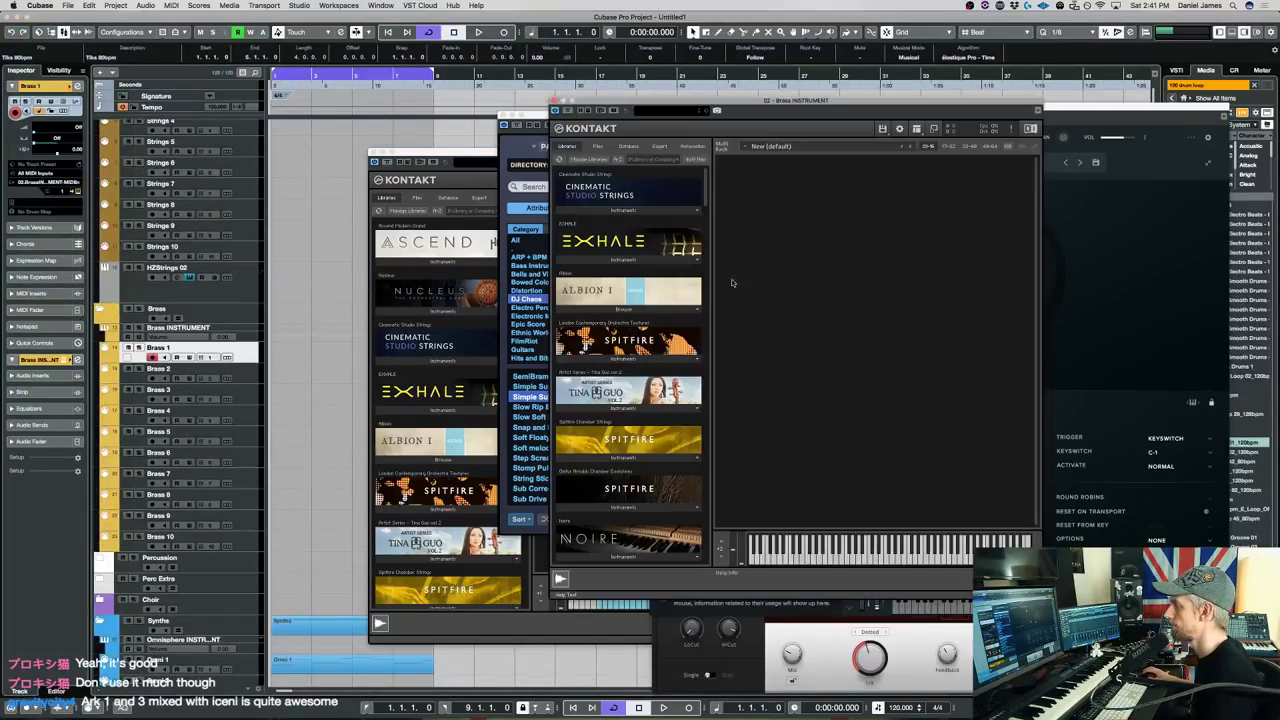
click(628, 309)
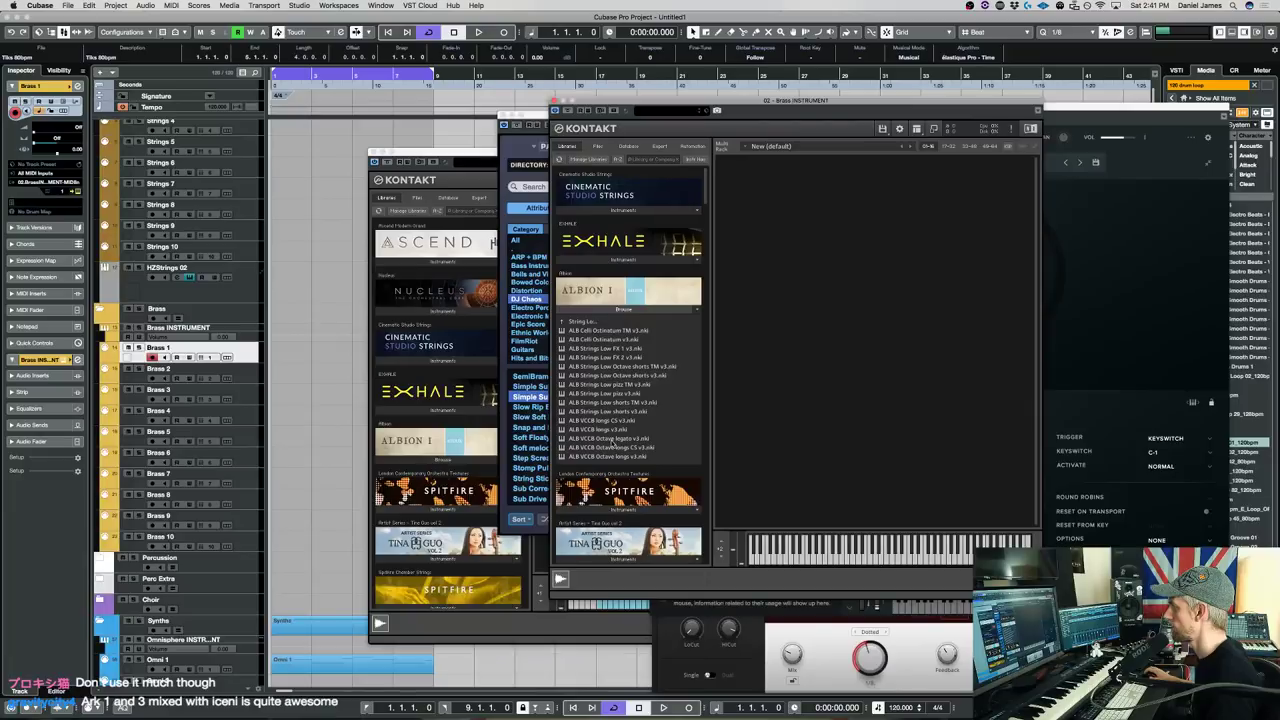
click(581, 323)
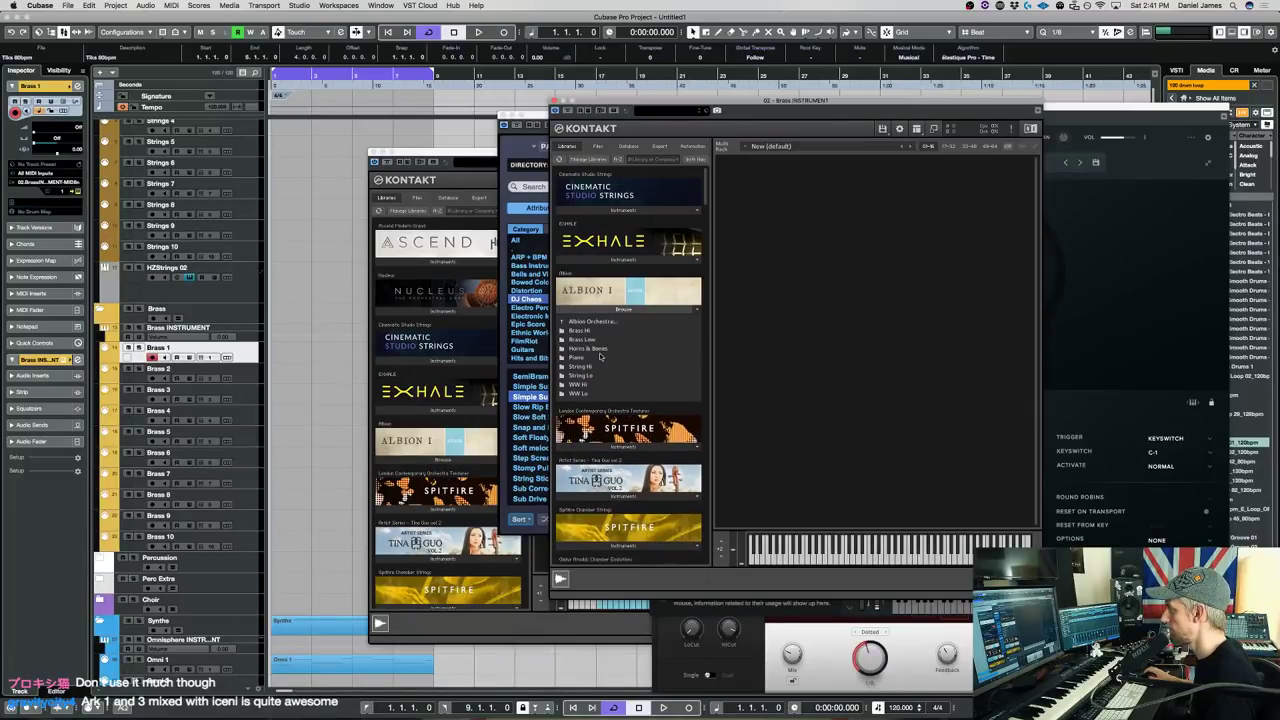
click(604, 355)
double_click(620, 357)
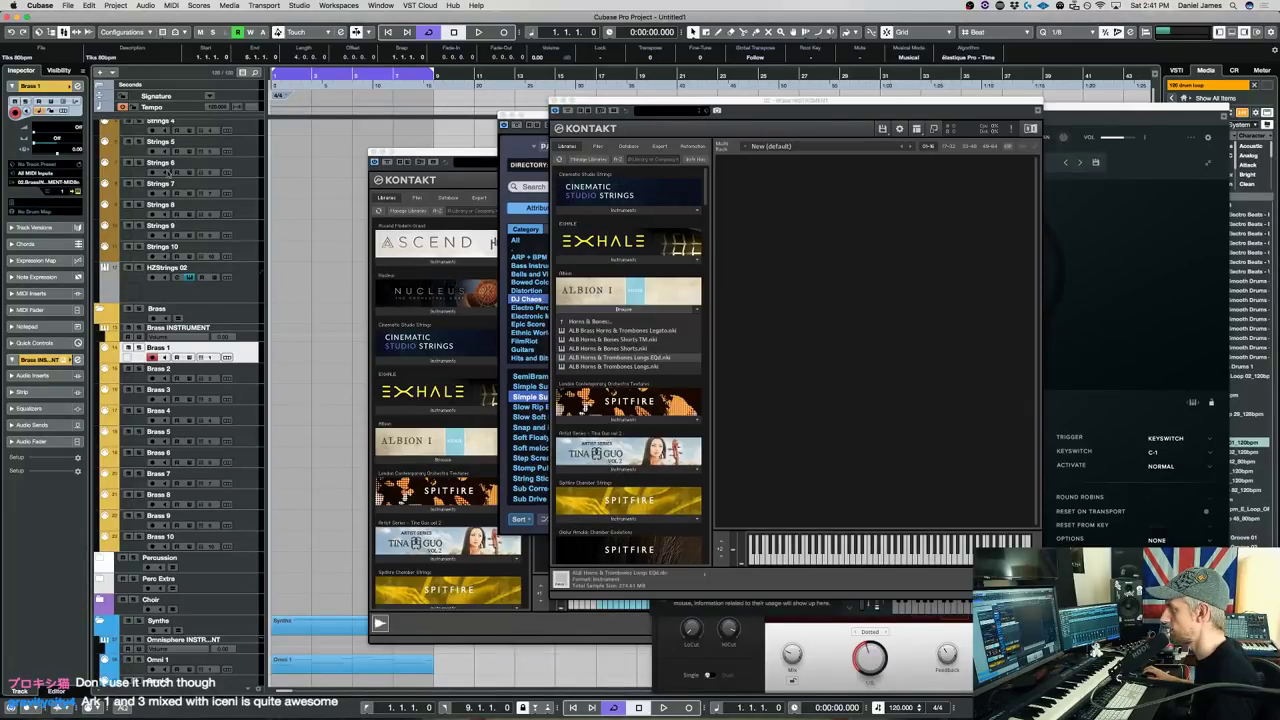
Select Strings 1 together with Brass 1, enlarge both tracks, adjust the horns and trombones volume during playback, and stop.
scroll(240, 250, up, 3)
click(254, 168)
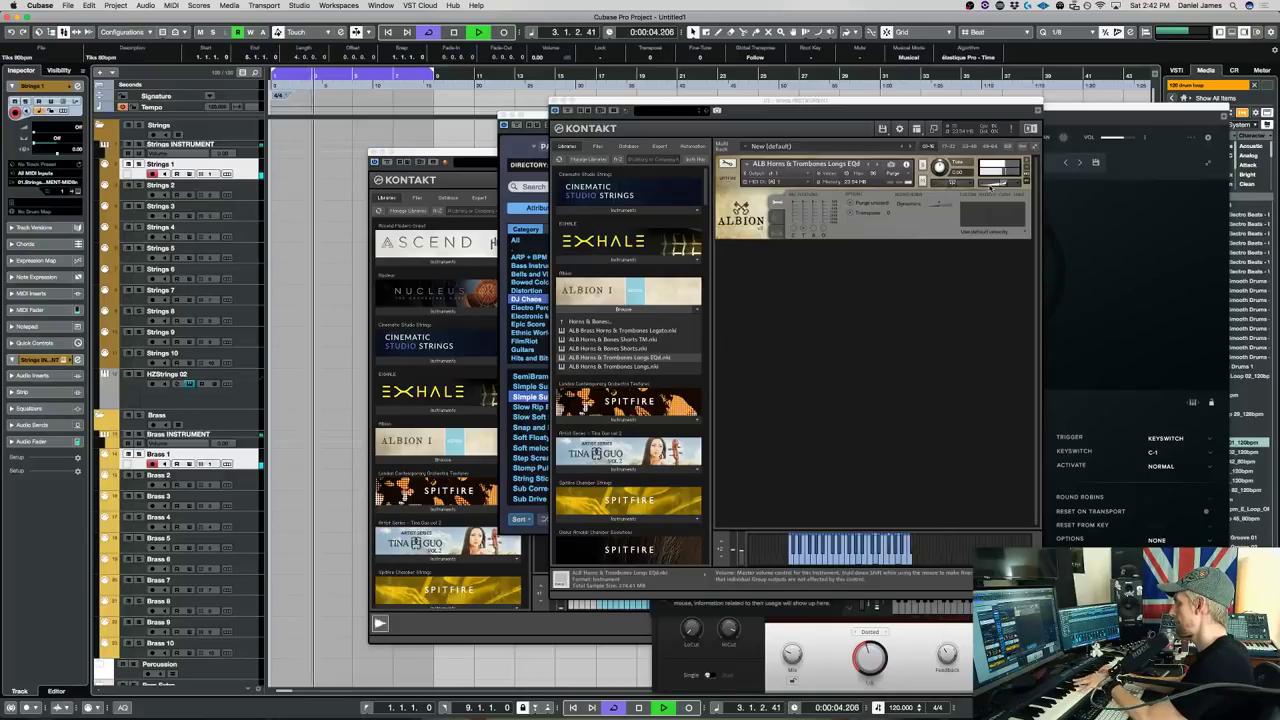
key(alt+e)
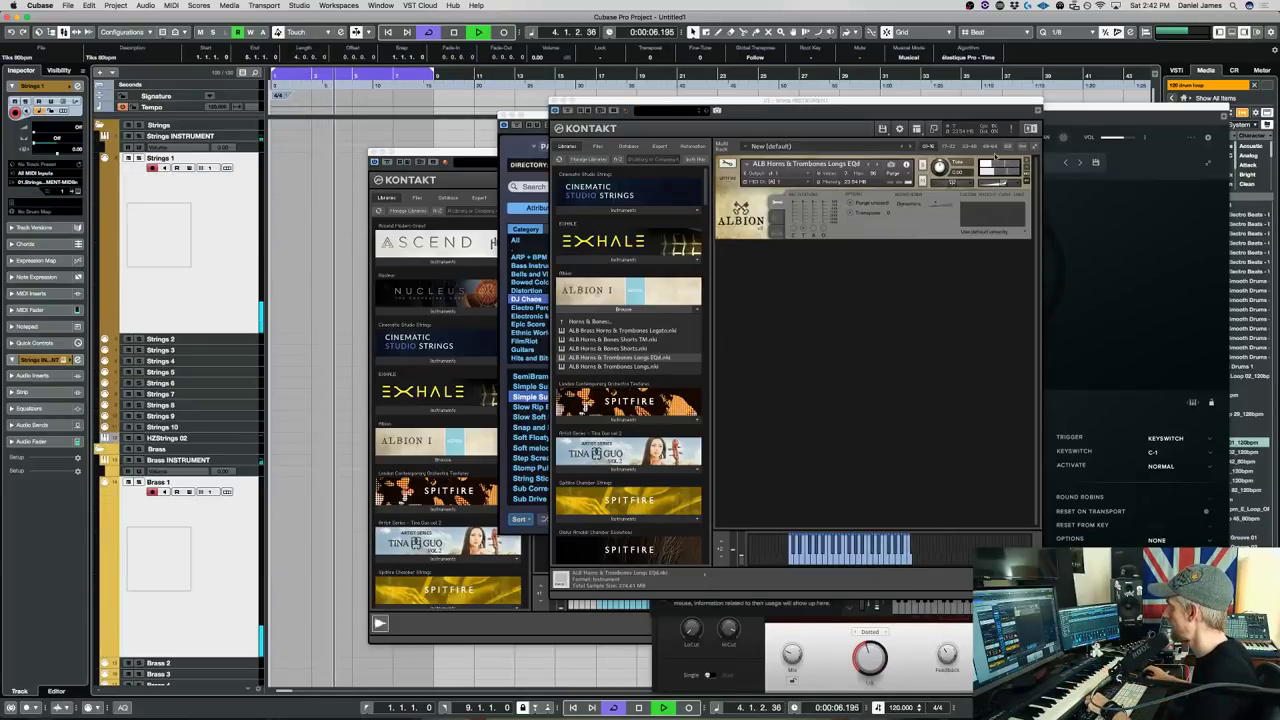
click(998, 178)
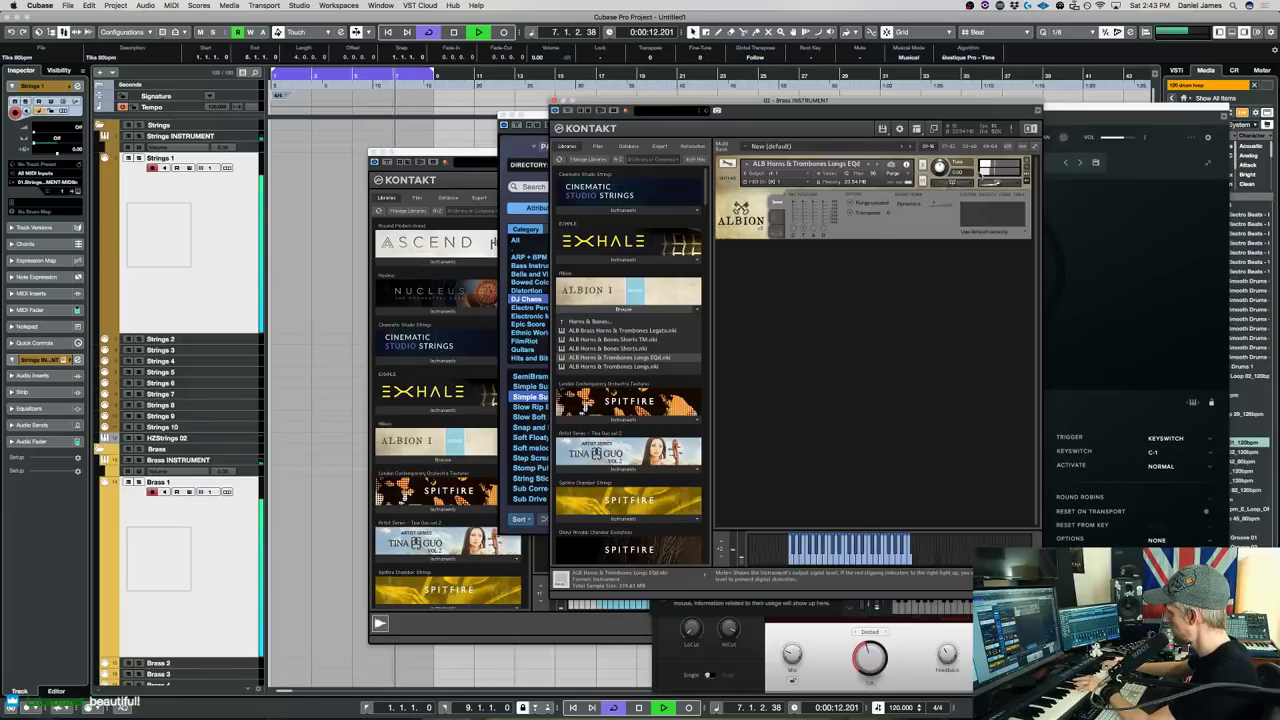
key(space)
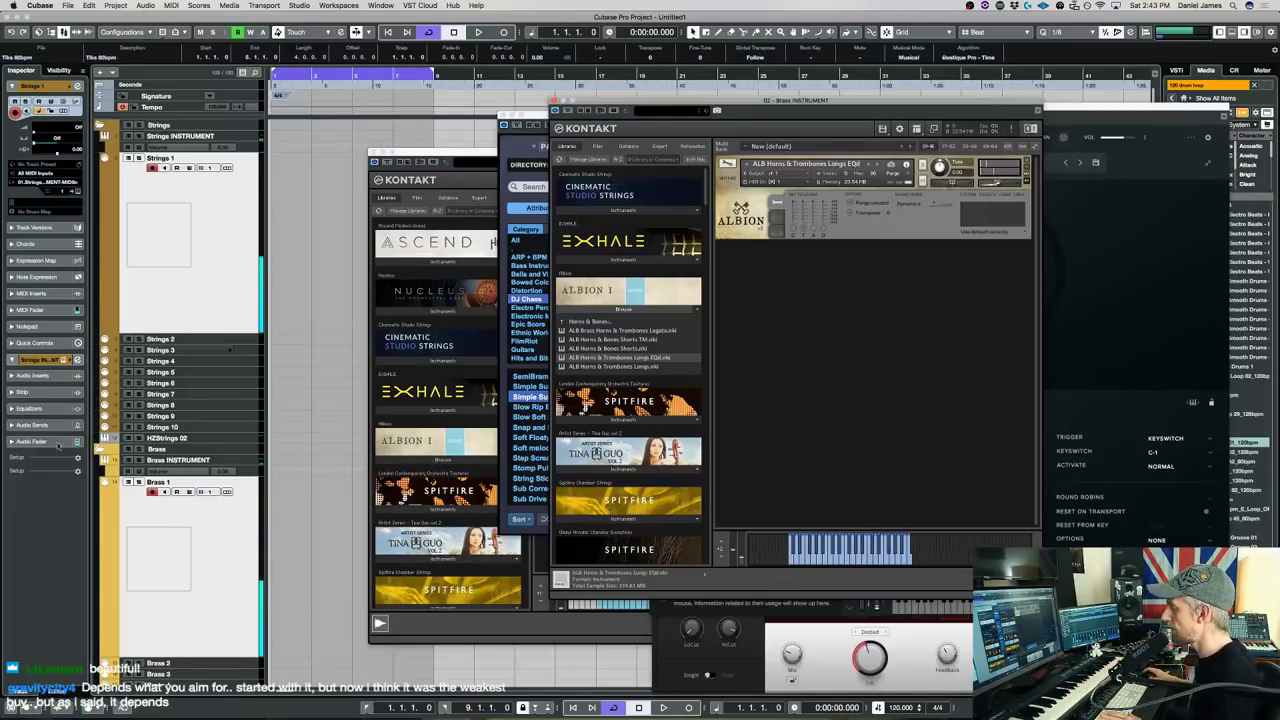
Select the ASCEND track, move the brass Kontakt window aside, and bring the ASCEND instrument window to the front.
scroll(281, 455, down, 5)
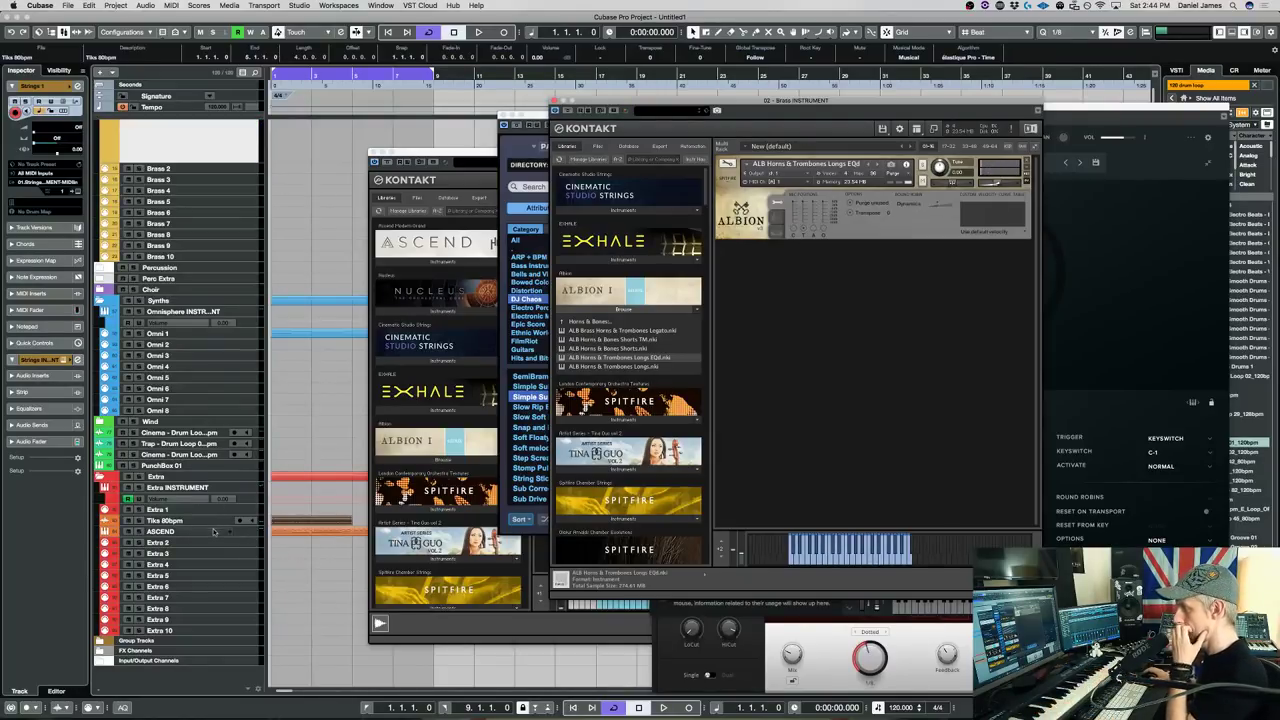
click(213, 531)
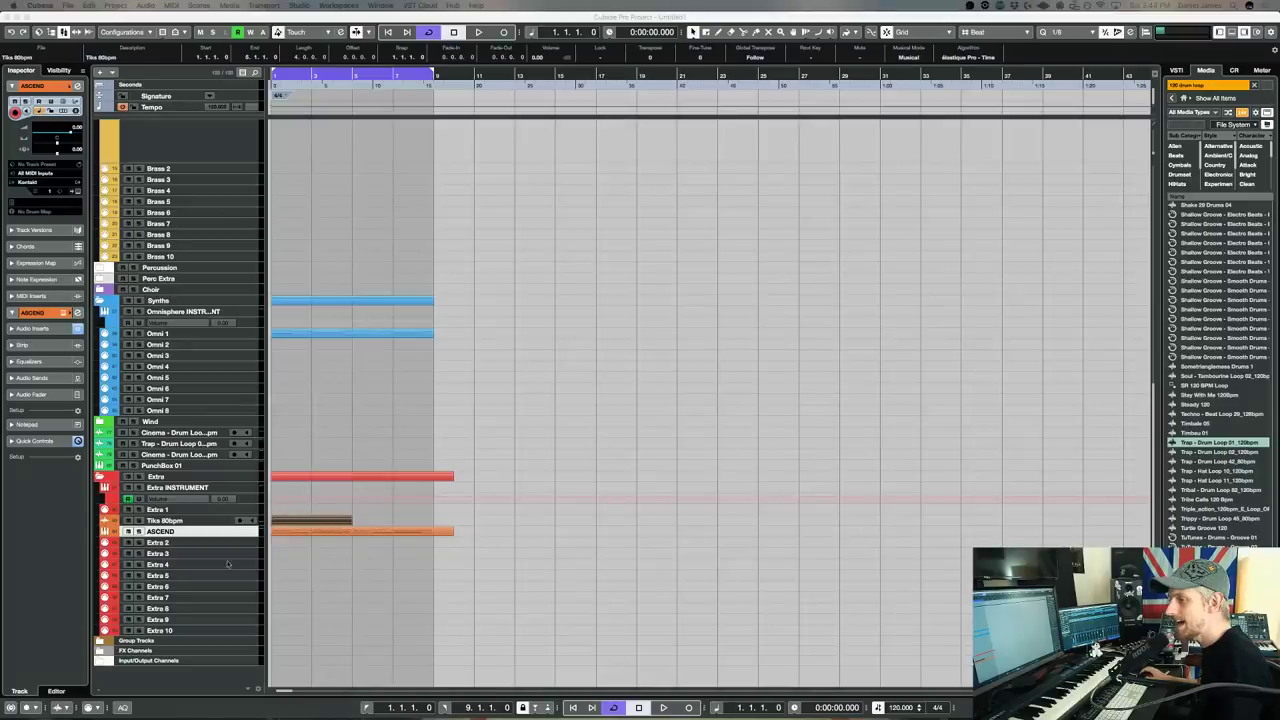
click(228, 565)
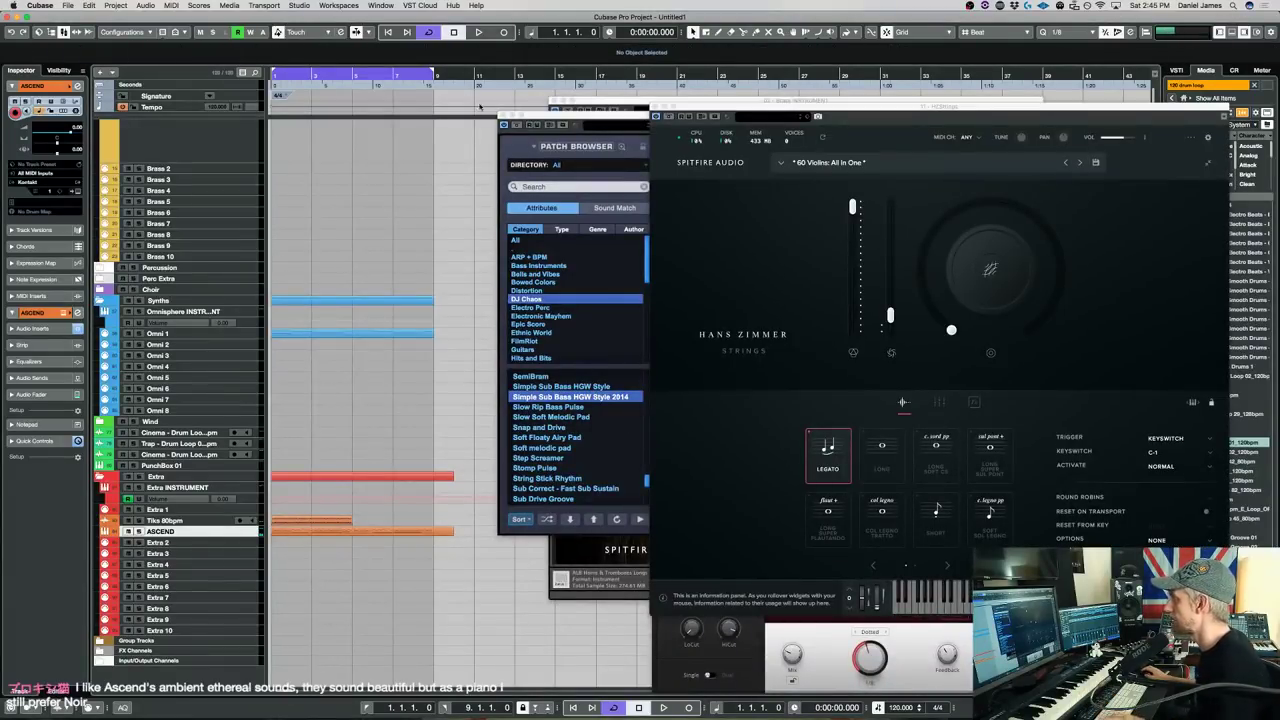
click(699, 104)
click(700, 104)
drag(700, 104, 548, 96)
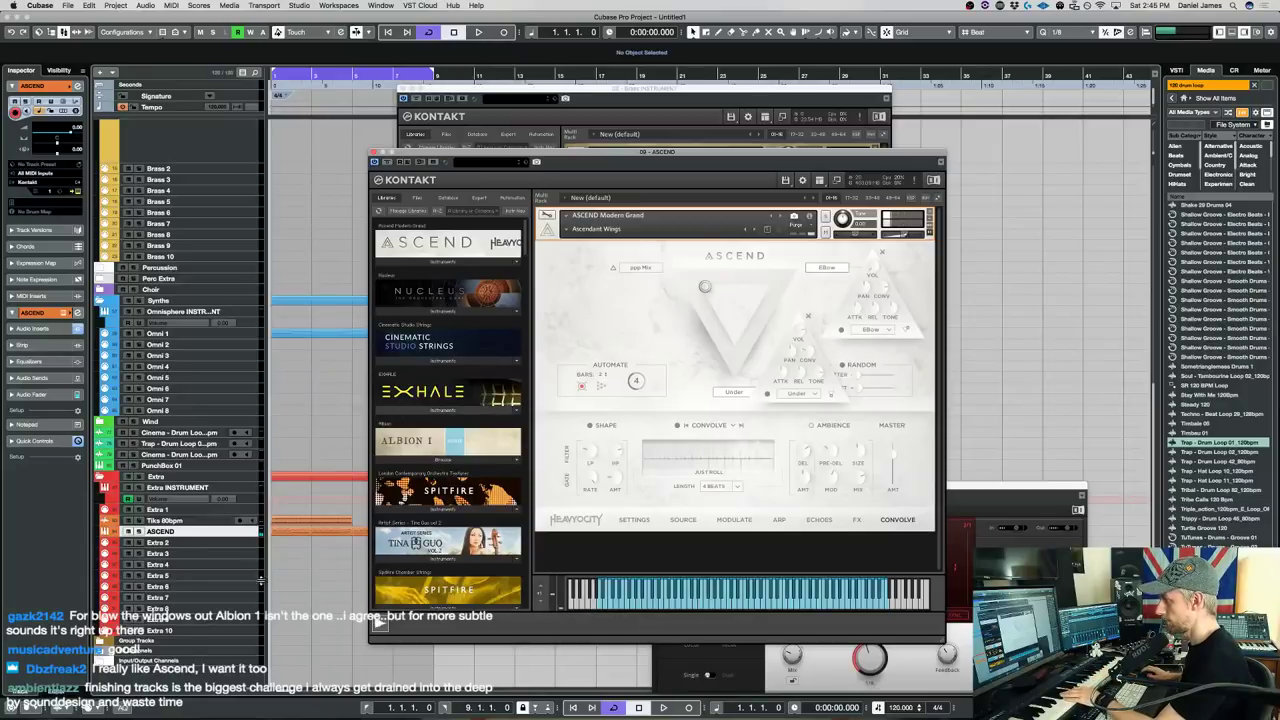
click(242, 511)
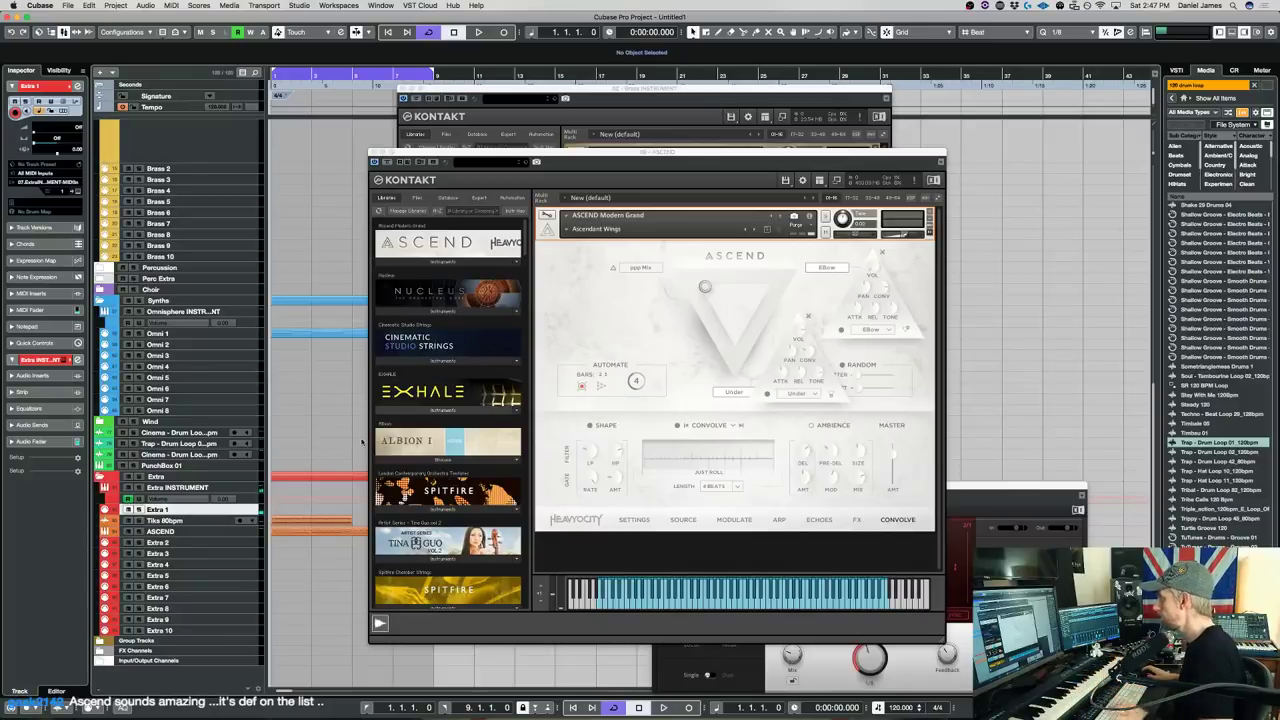
right_click(230, 531)
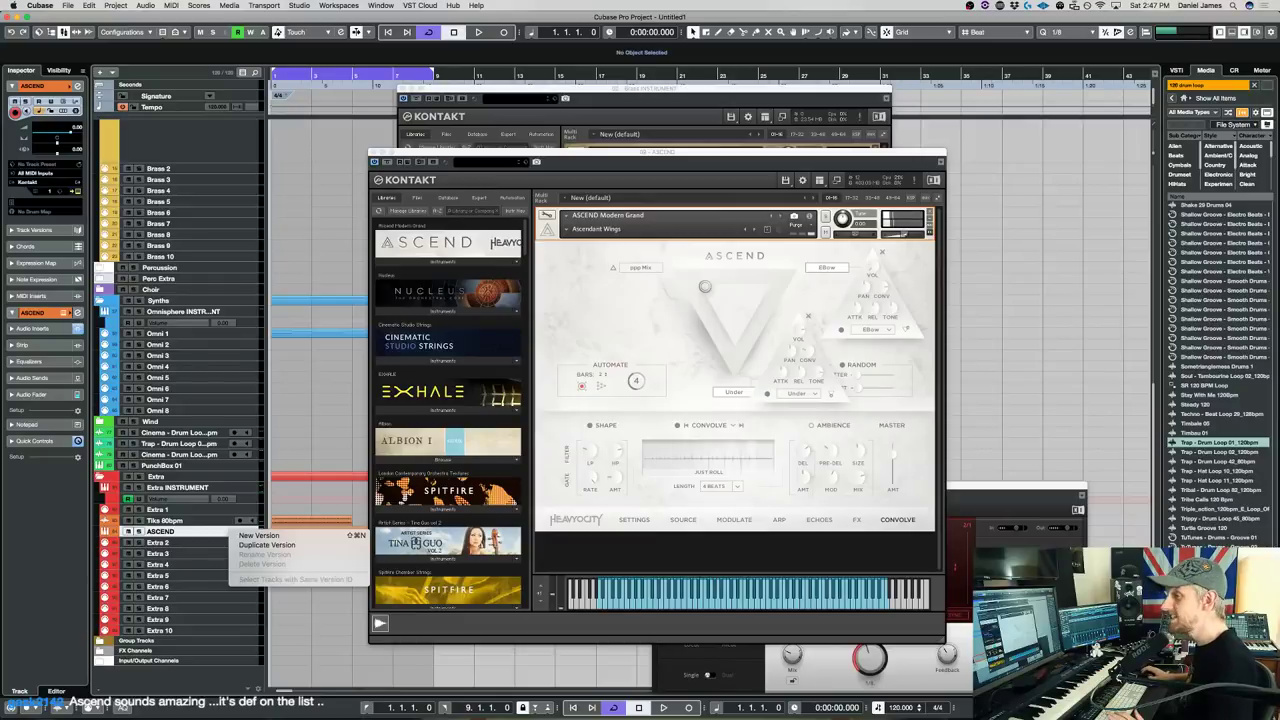
click(723, 392)
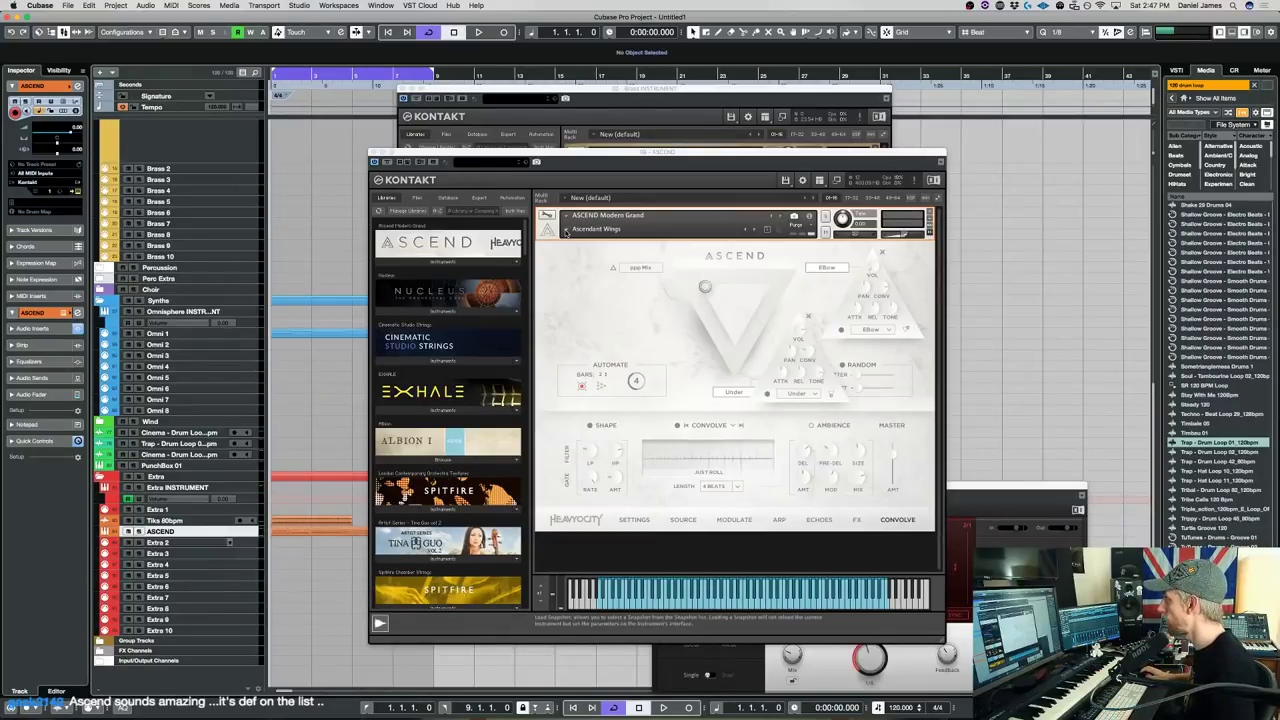
Show the Source and Modulate pages of ASCEND and close the Under layer's controls.
click(683, 519)
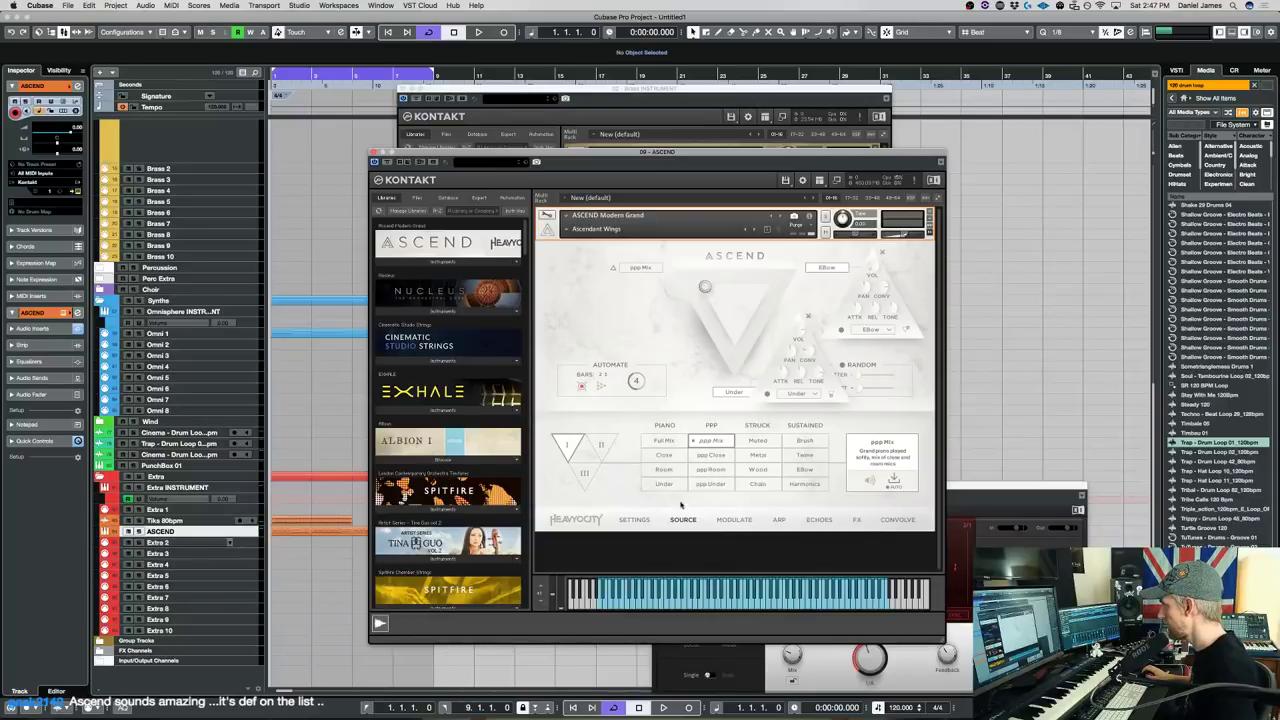
click(730, 519)
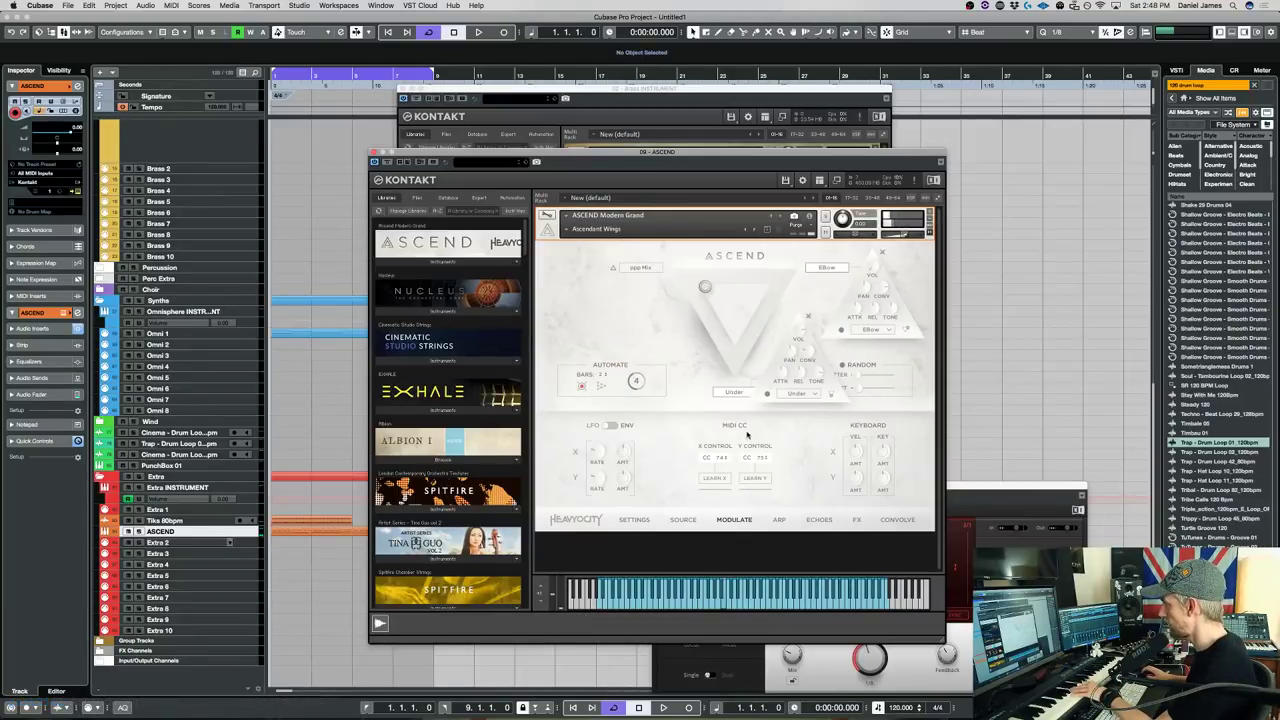
click(808, 316)
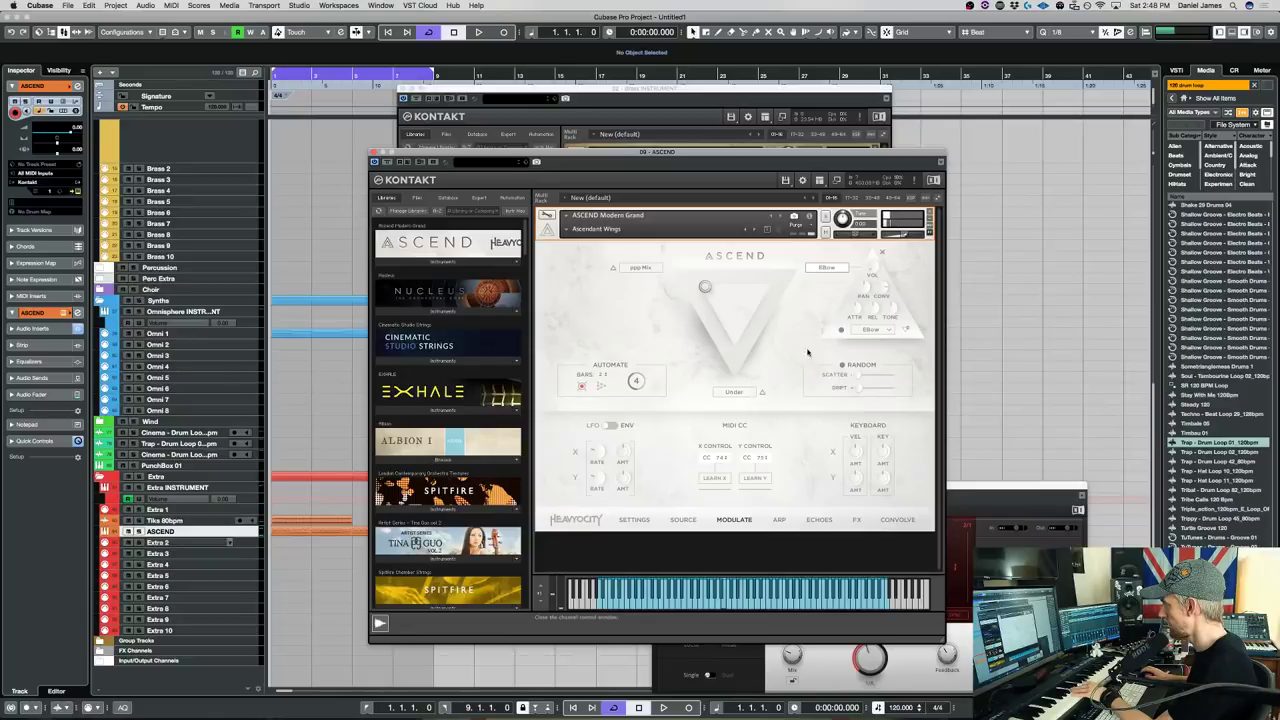
Turn on the ASCEND arpeggiator, keep its performance mode on Retrig, and set its type to Chord.
click(779, 519)
click(712, 426)
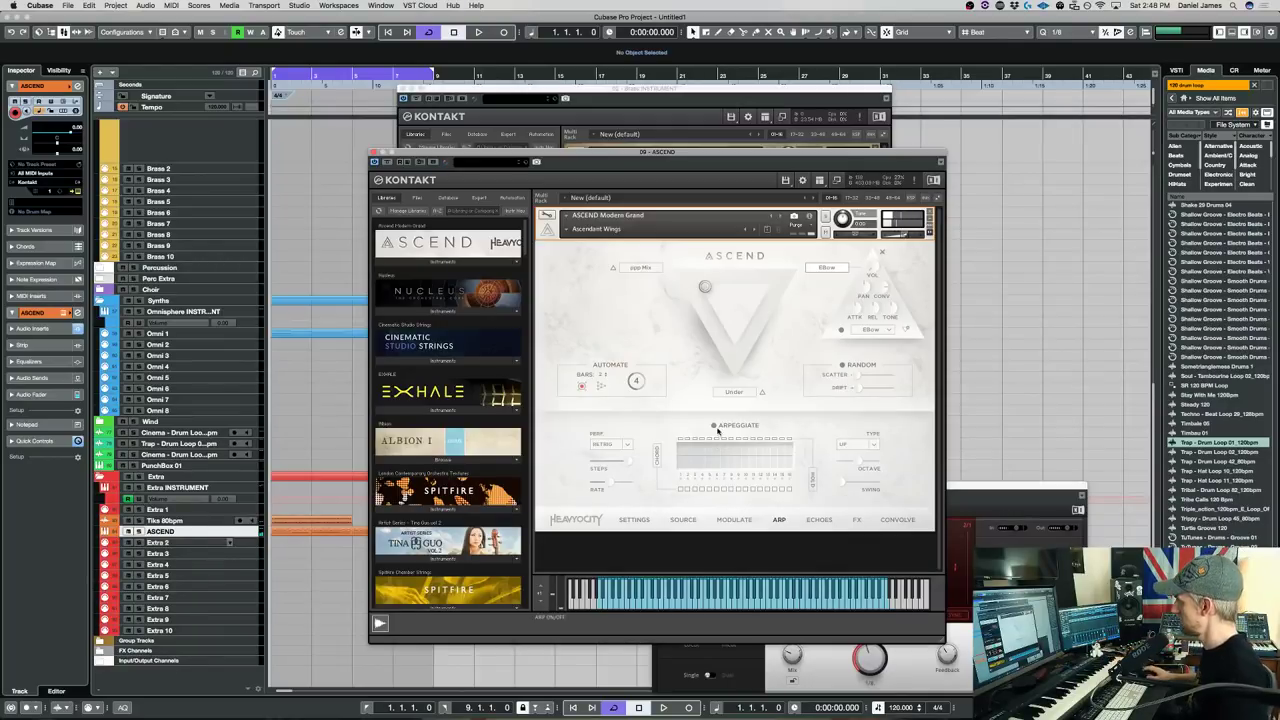
click(626, 443)
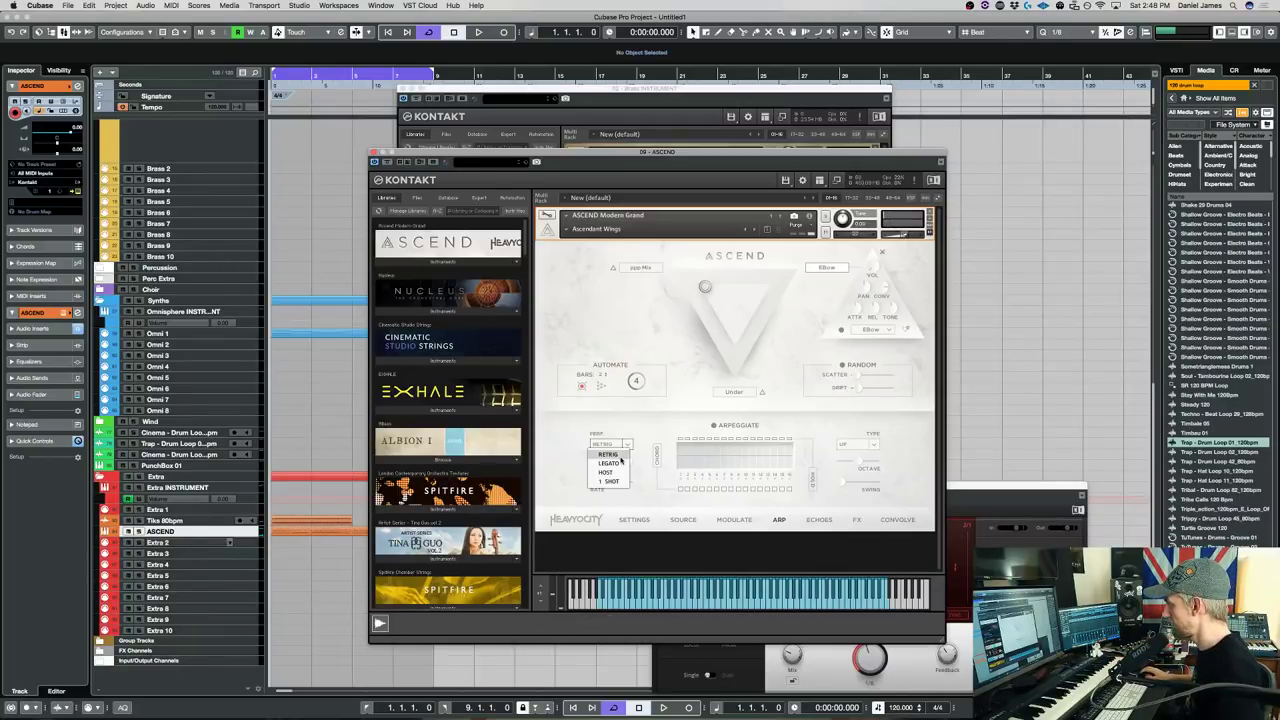
click(608, 454)
click(874, 445)
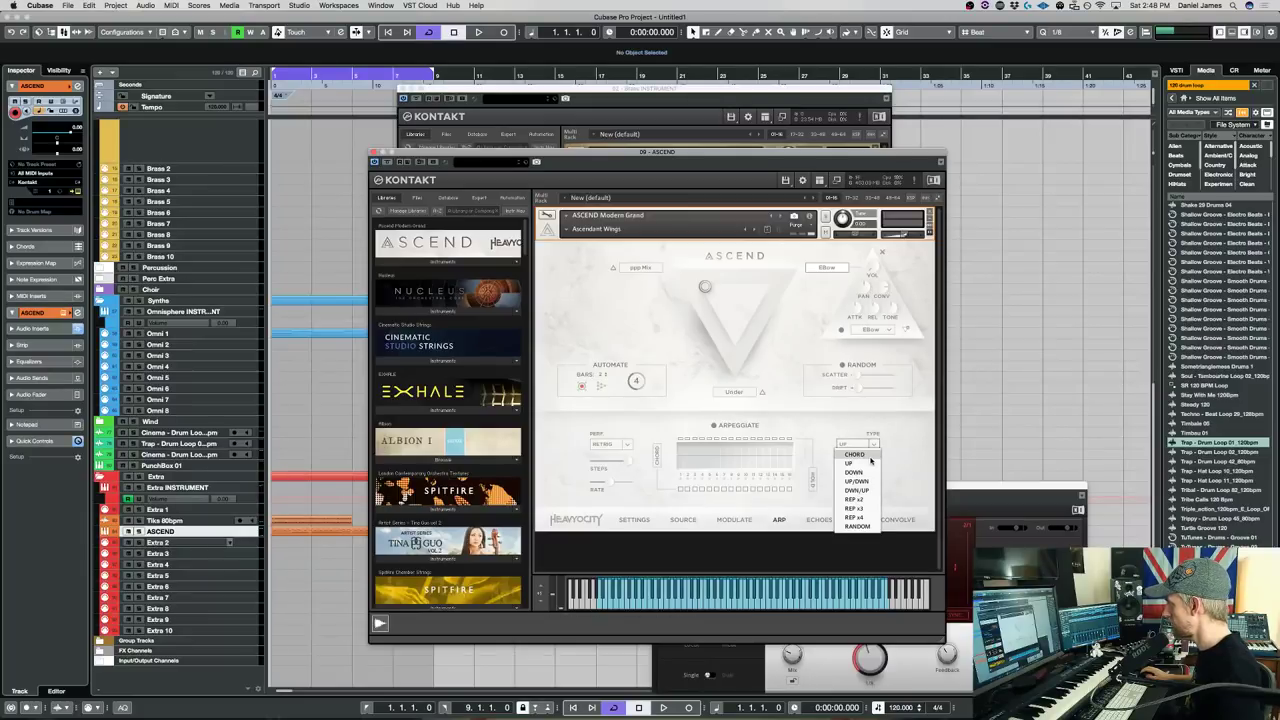
click(866, 455)
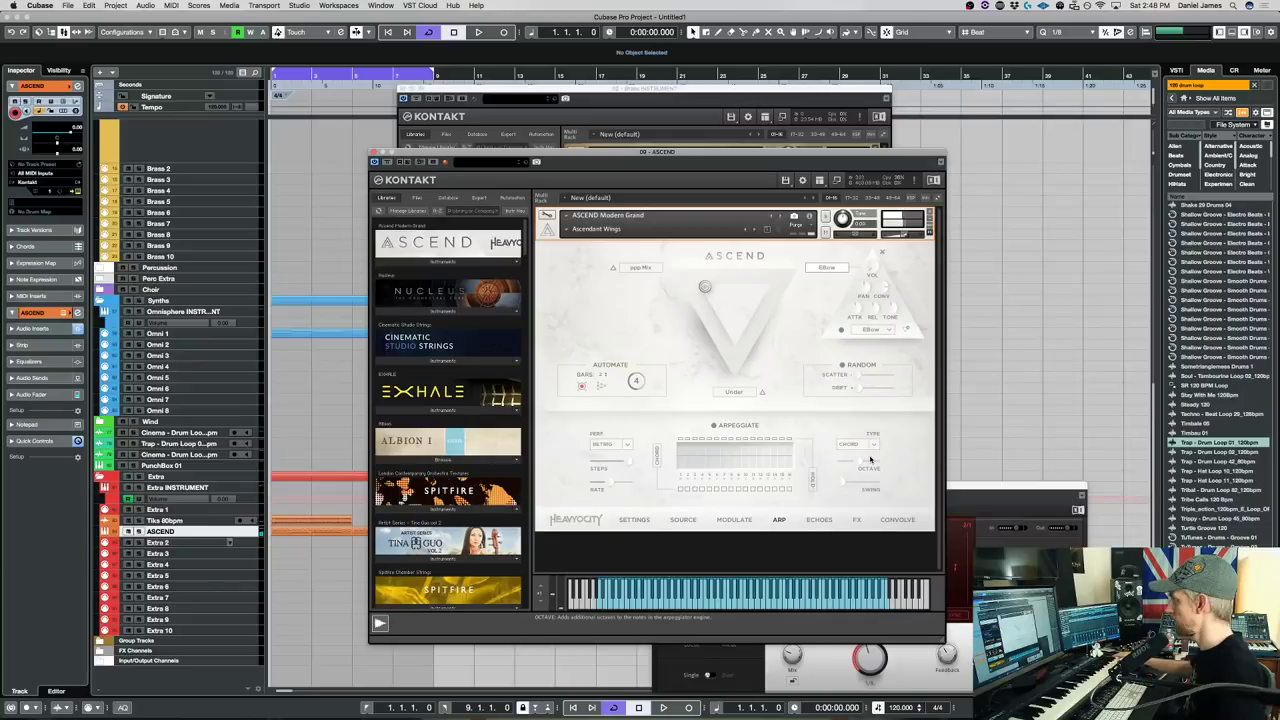
Audition the arpeggiator types REP x2 and REP x4, and settle on REP x2.
click(868, 445)
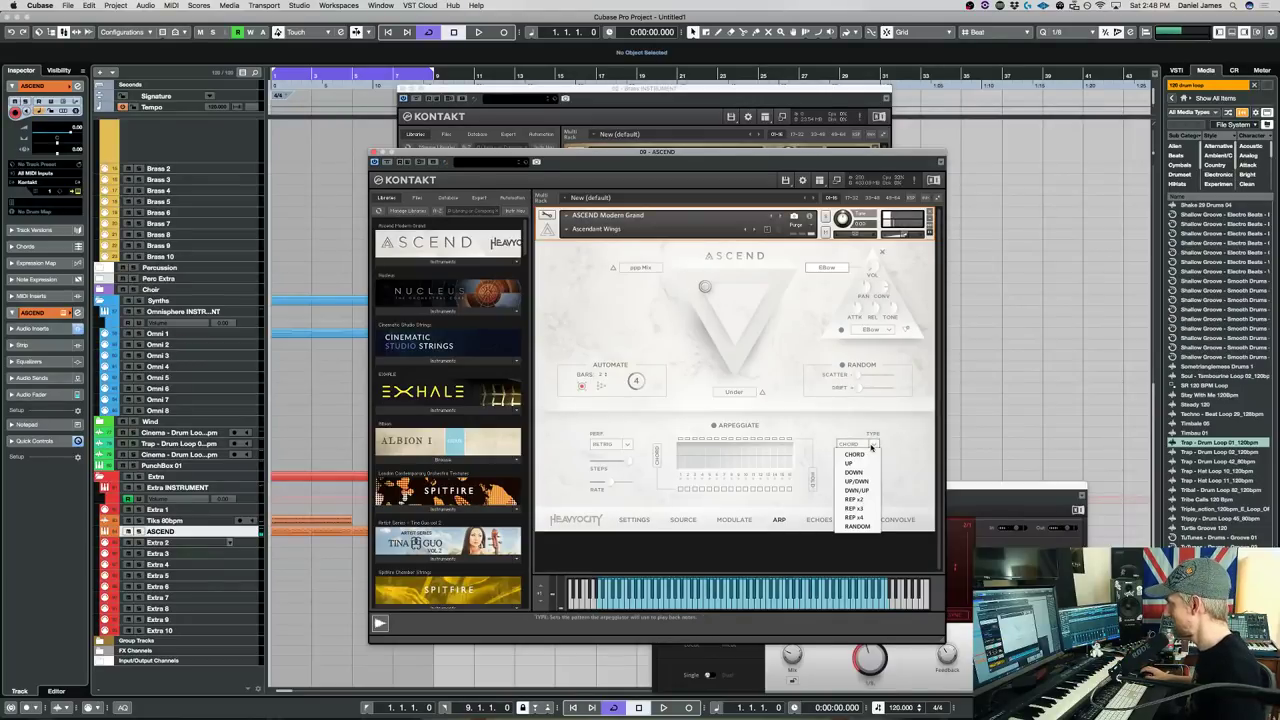
click(866, 501)
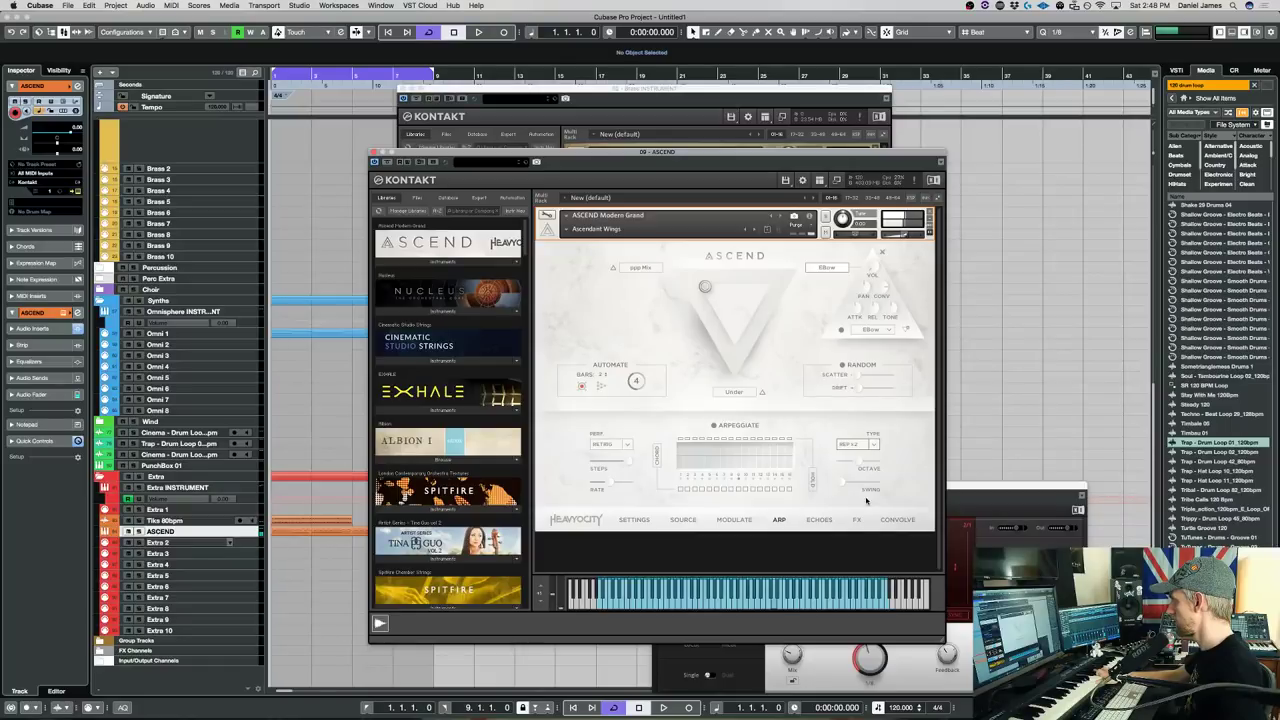
click(858, 444)
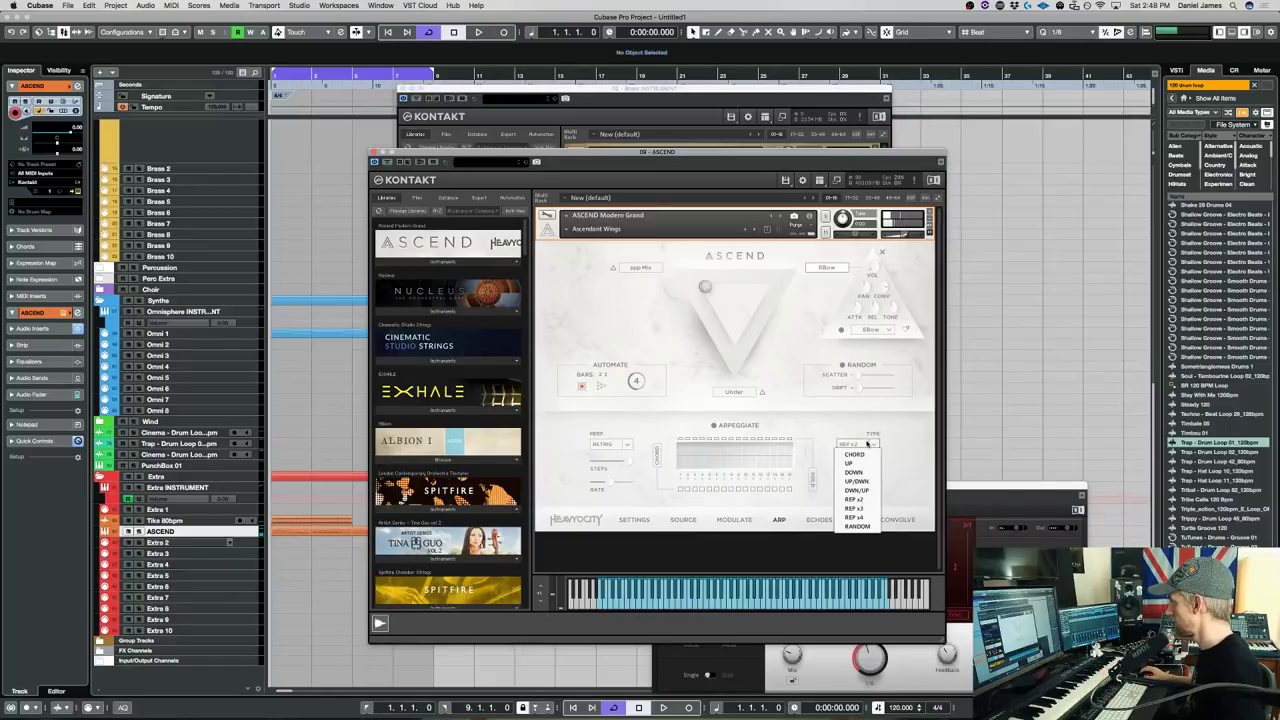
click(860, 518)
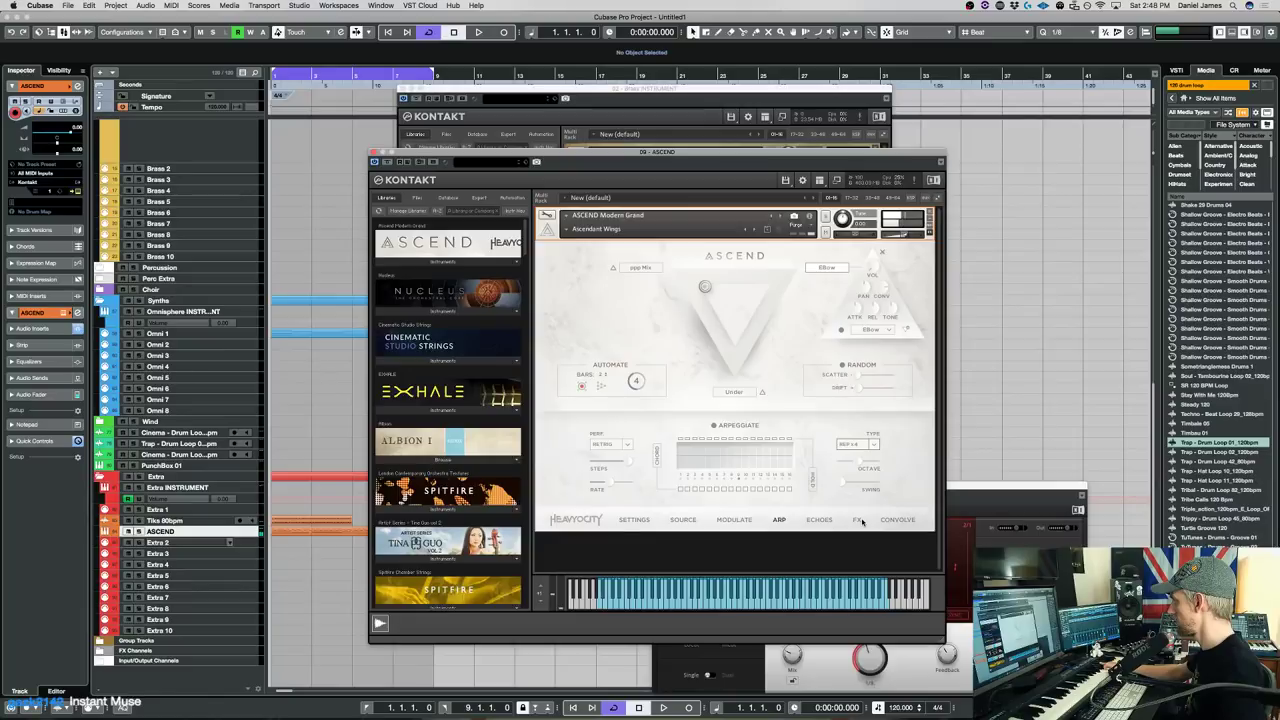
click(858, 444)
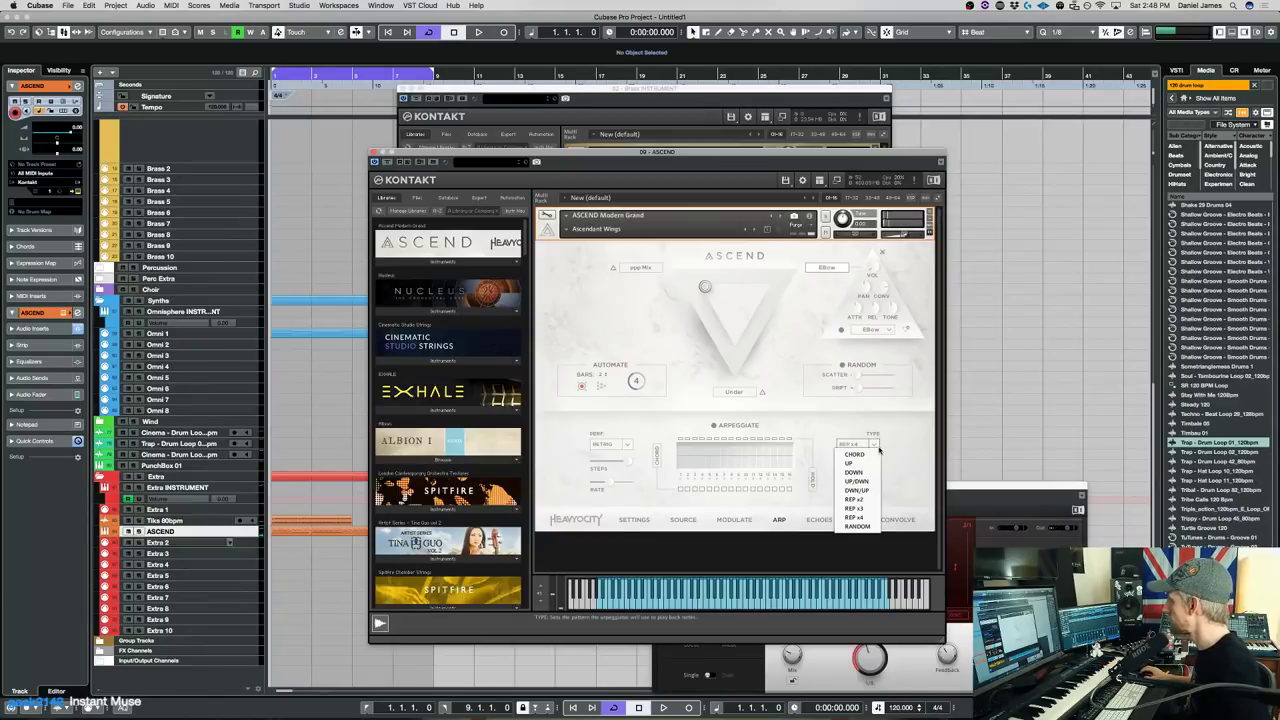
click(871, 498)
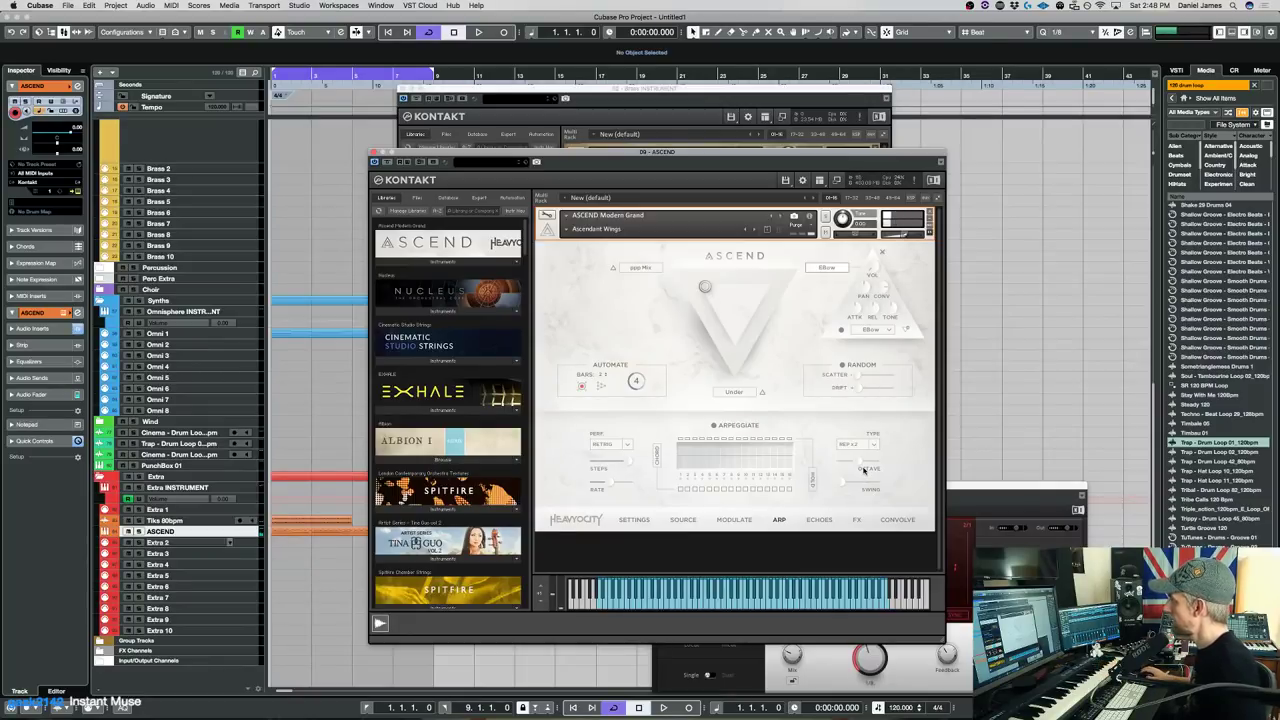
Examine the Echoes and FX pages of ASCEND, switch the arpeggiator off, and return to the effects.
click(819, 519)
click(855, 520)
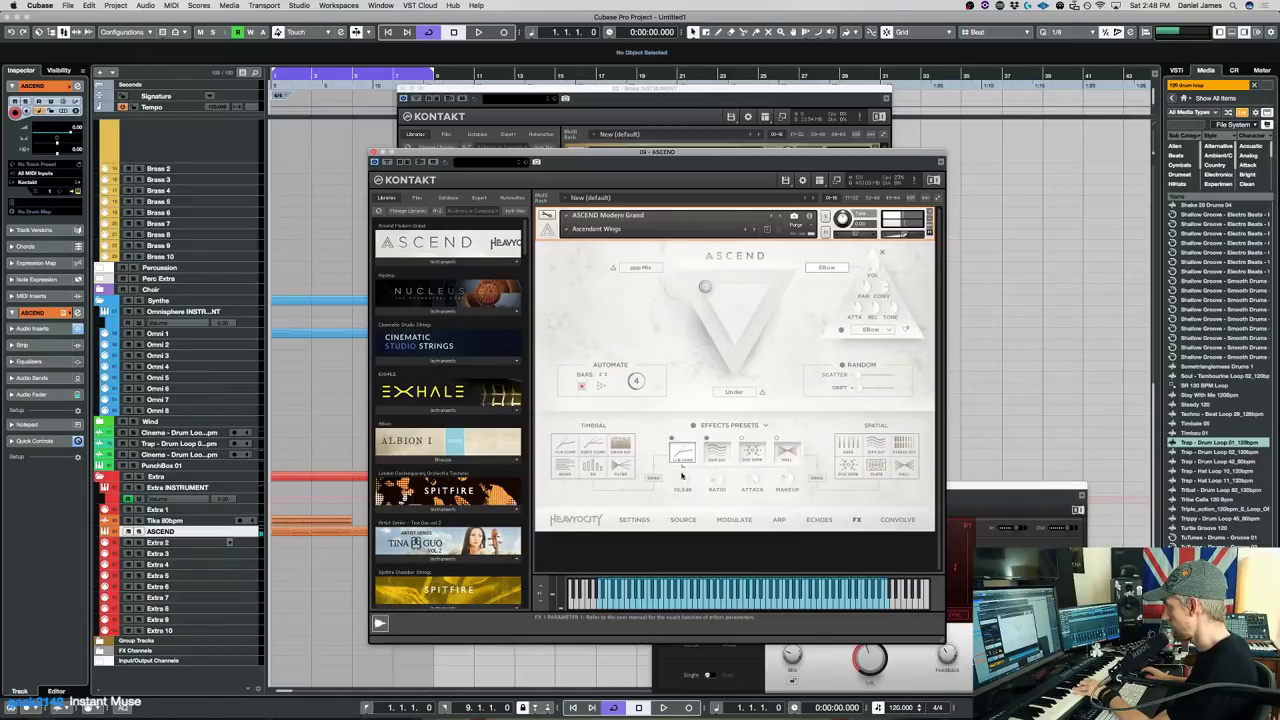
mouse_move(685, 507)
mouse_down()
mouse_move(688, 528)
mouse_move(686, 502)
mouse_up()
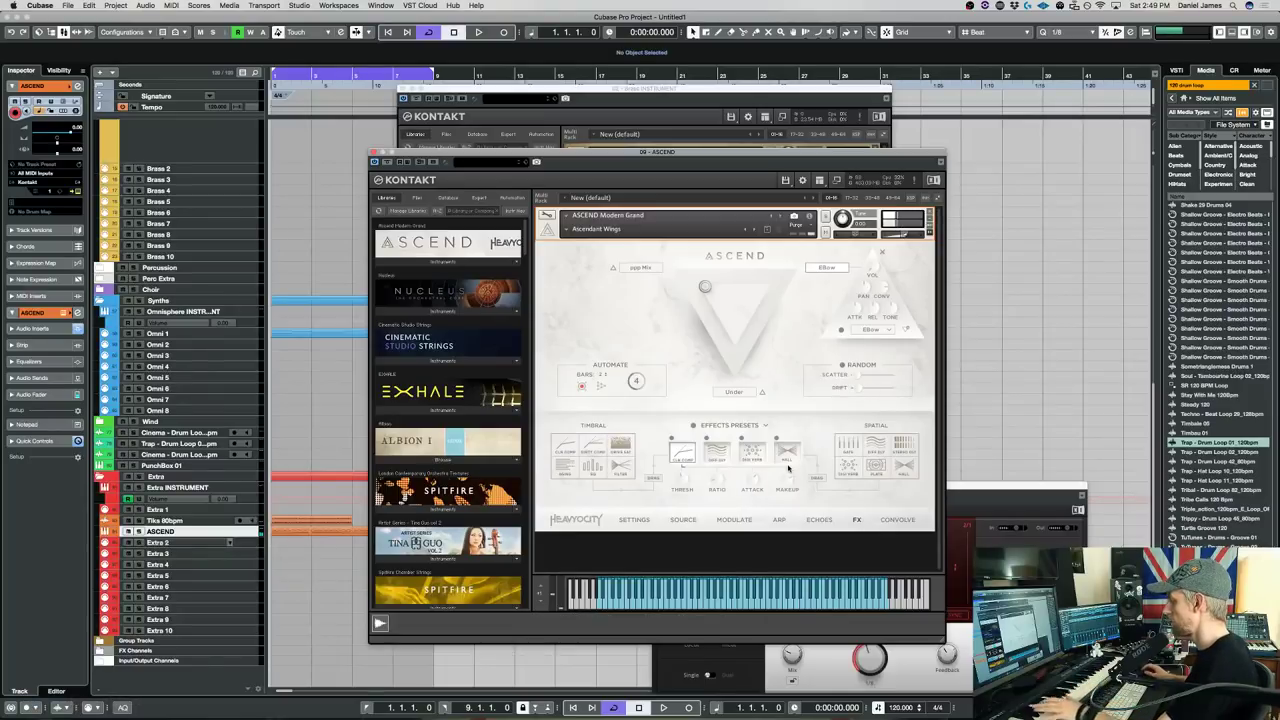
click(779, 520)
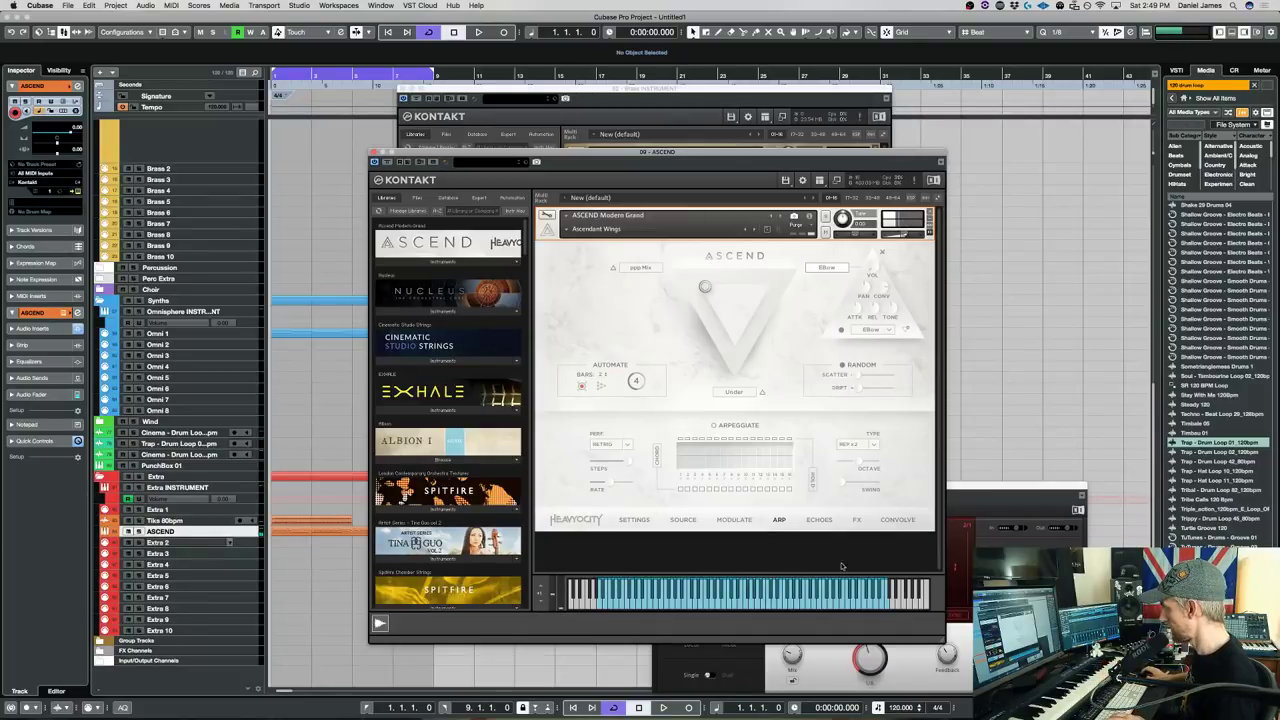
click(856, 519)
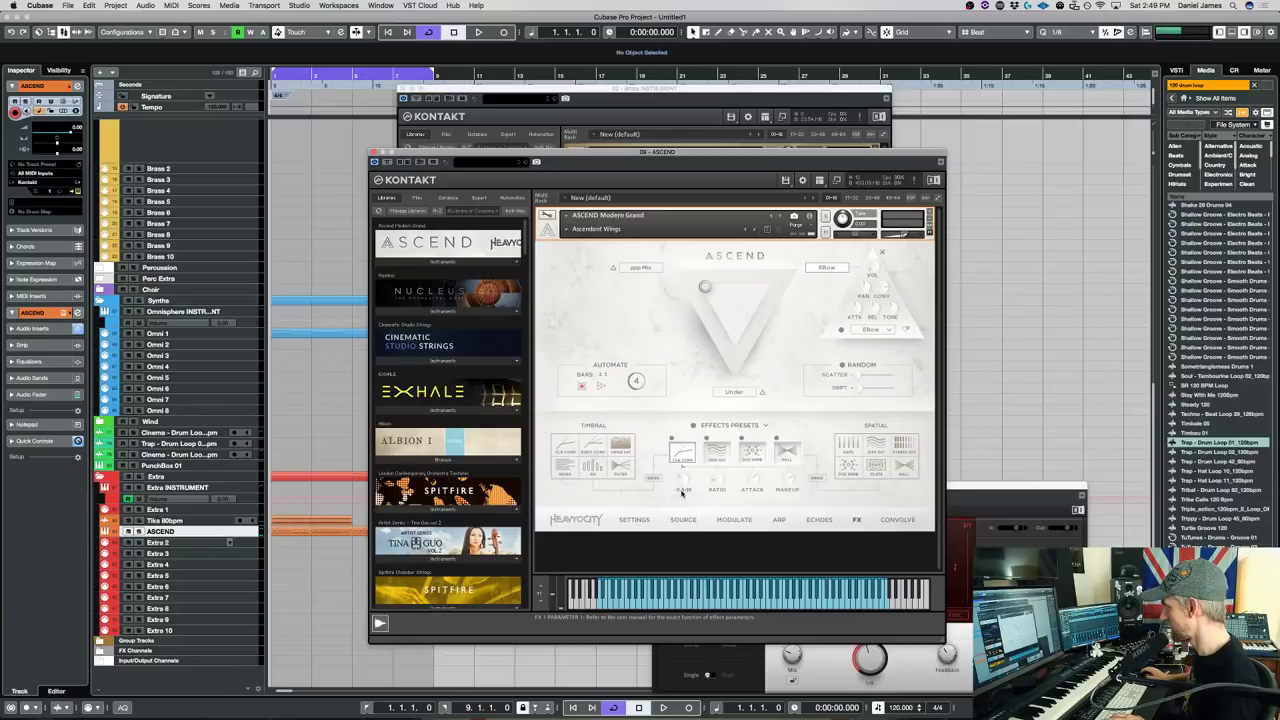